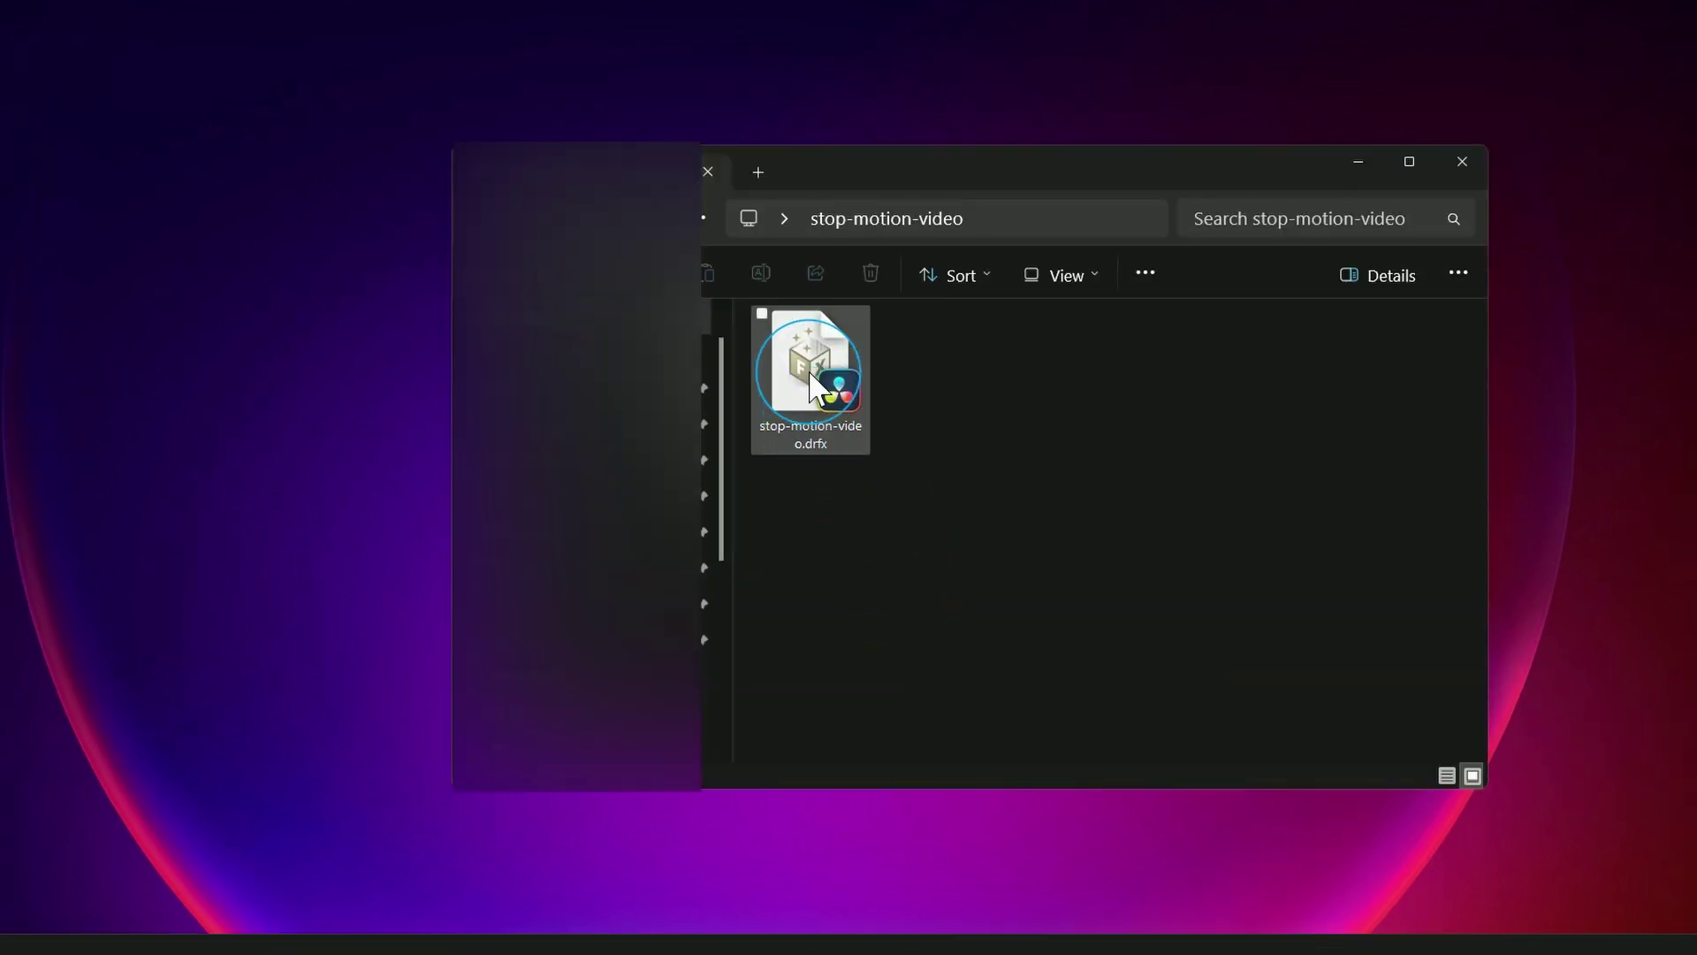
Step: Install the stop-motion-video.drfx template into DaVinci Resolve from the stop-motion-video folder
double_click(813, 386)
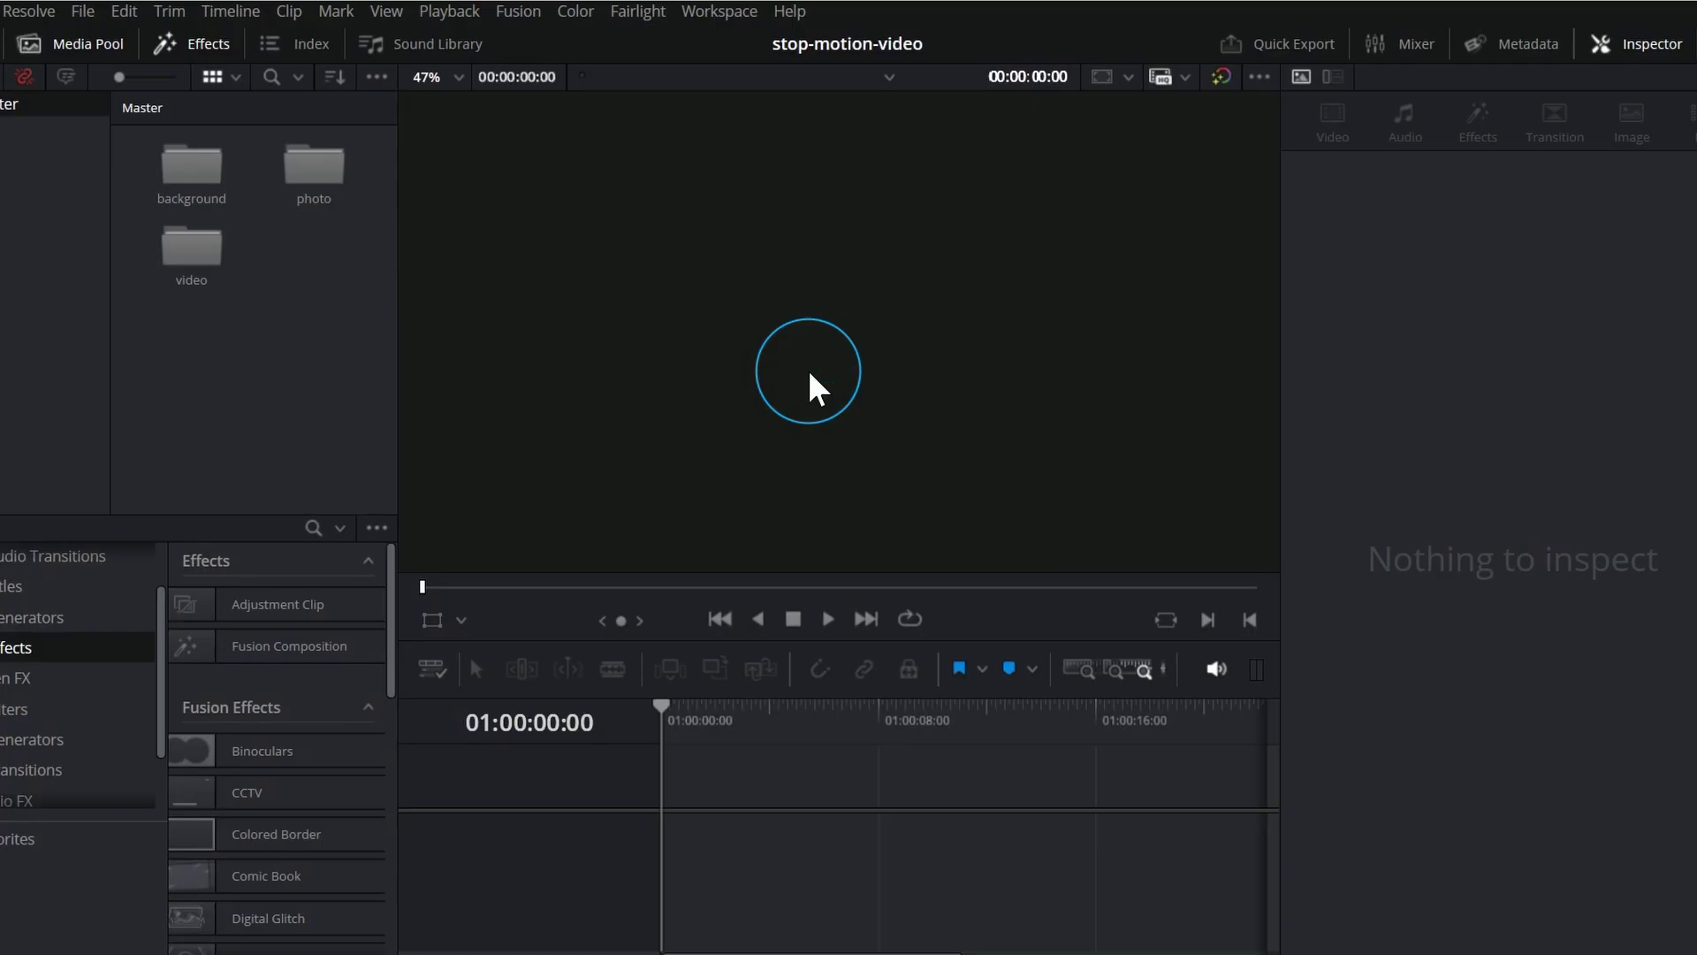
left_click(1061, 529)
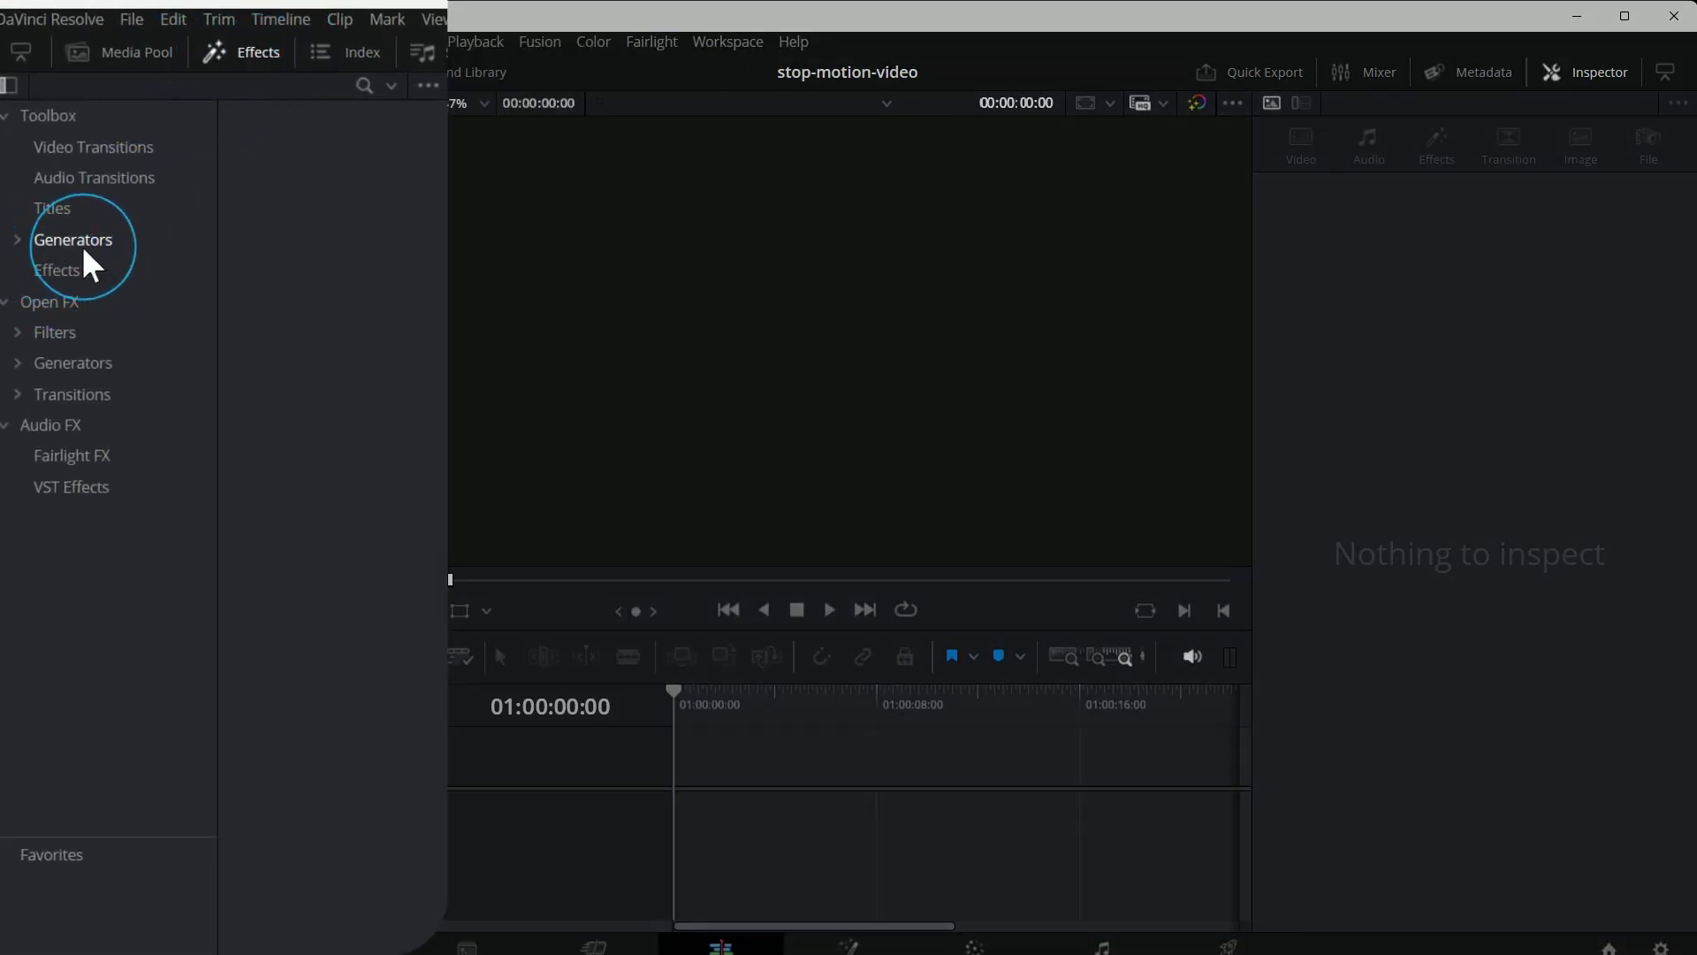
Step: Add the stop-motion-video generator from the Creators Academy group to the start of the empty timeline
left_click(17, 239)
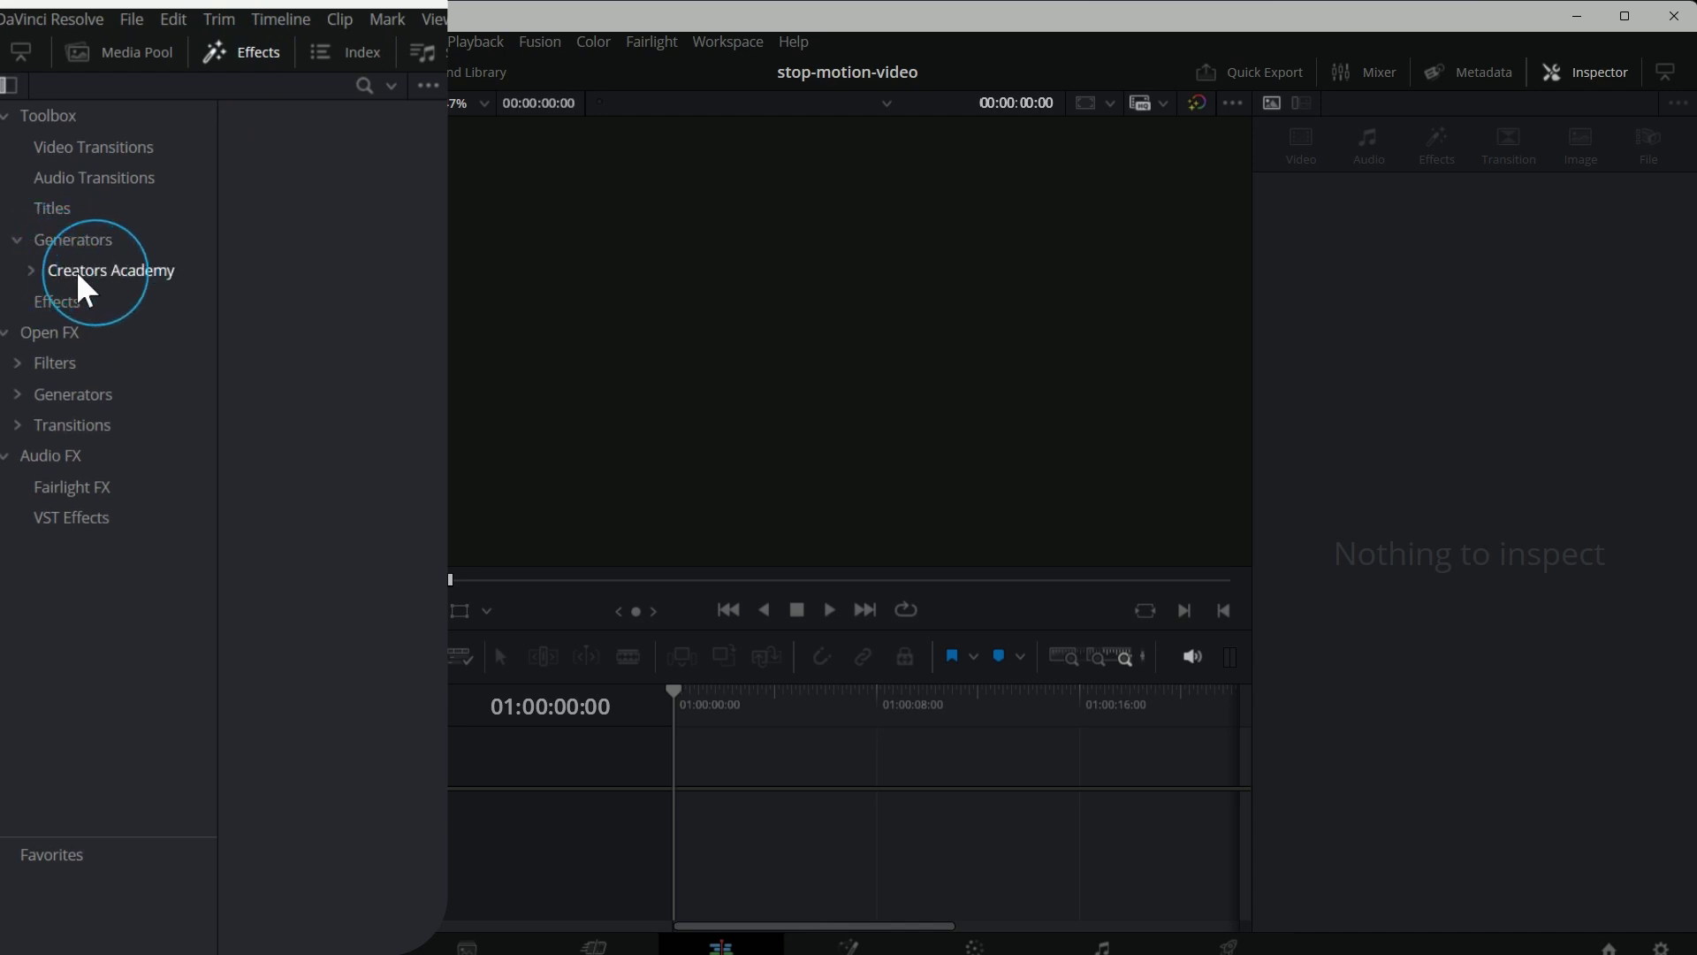
left_click(32, 269)
left_click(135, 302)
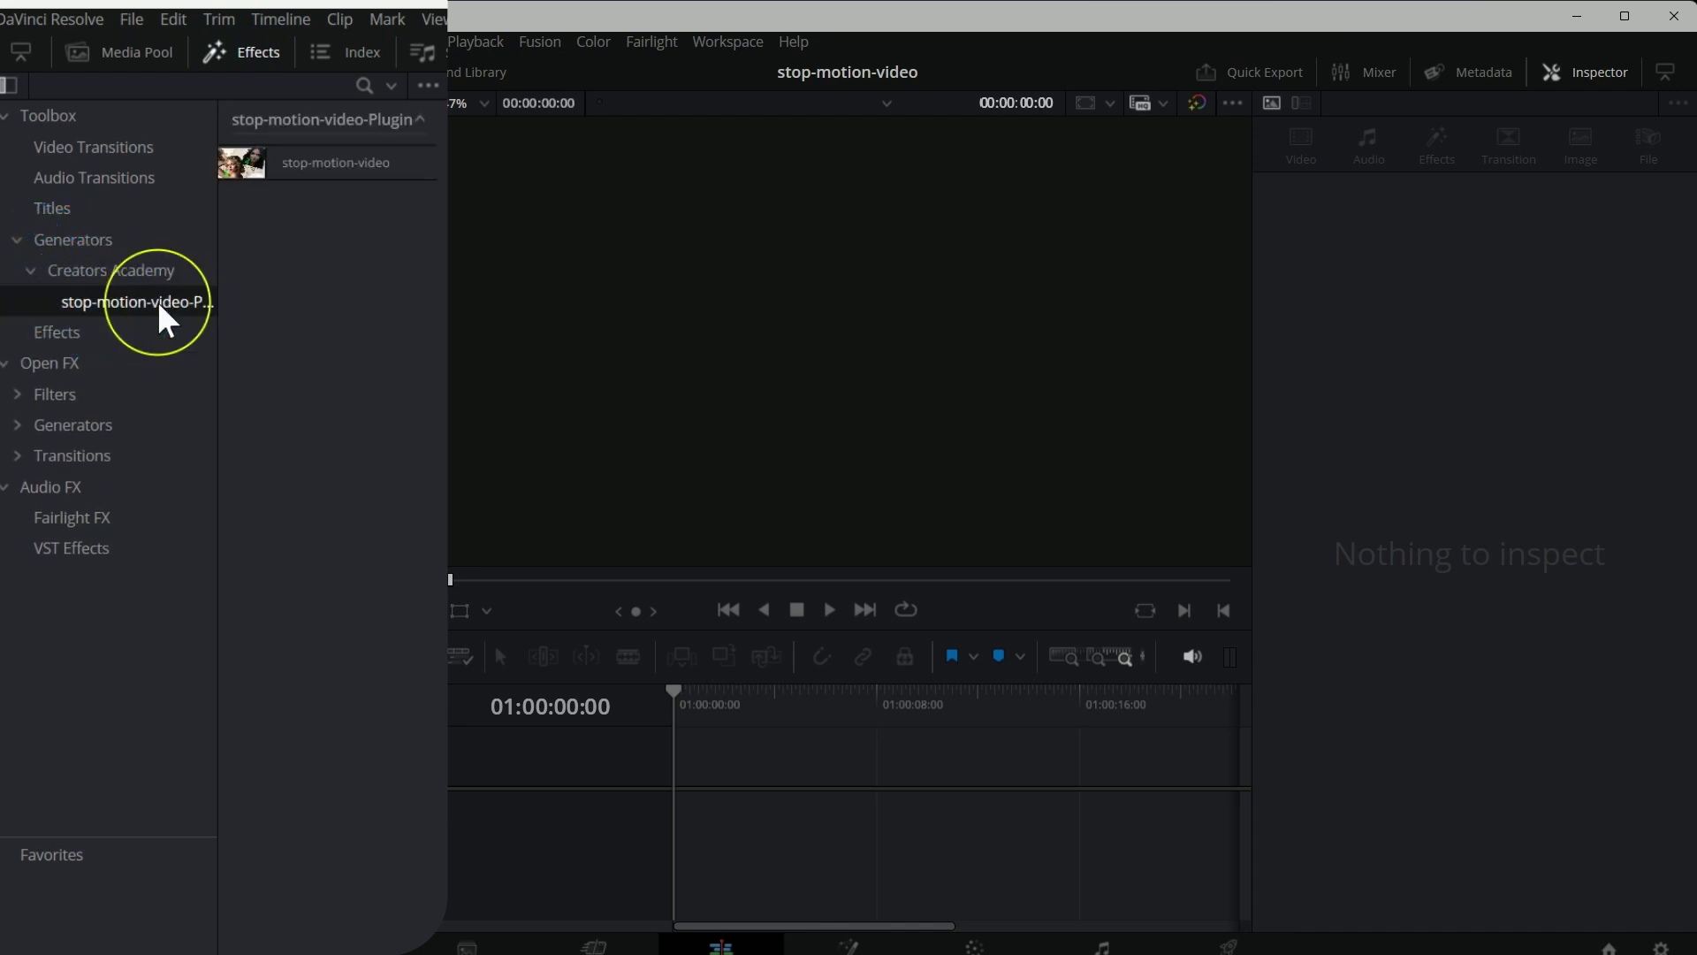
left_click(235, 165)
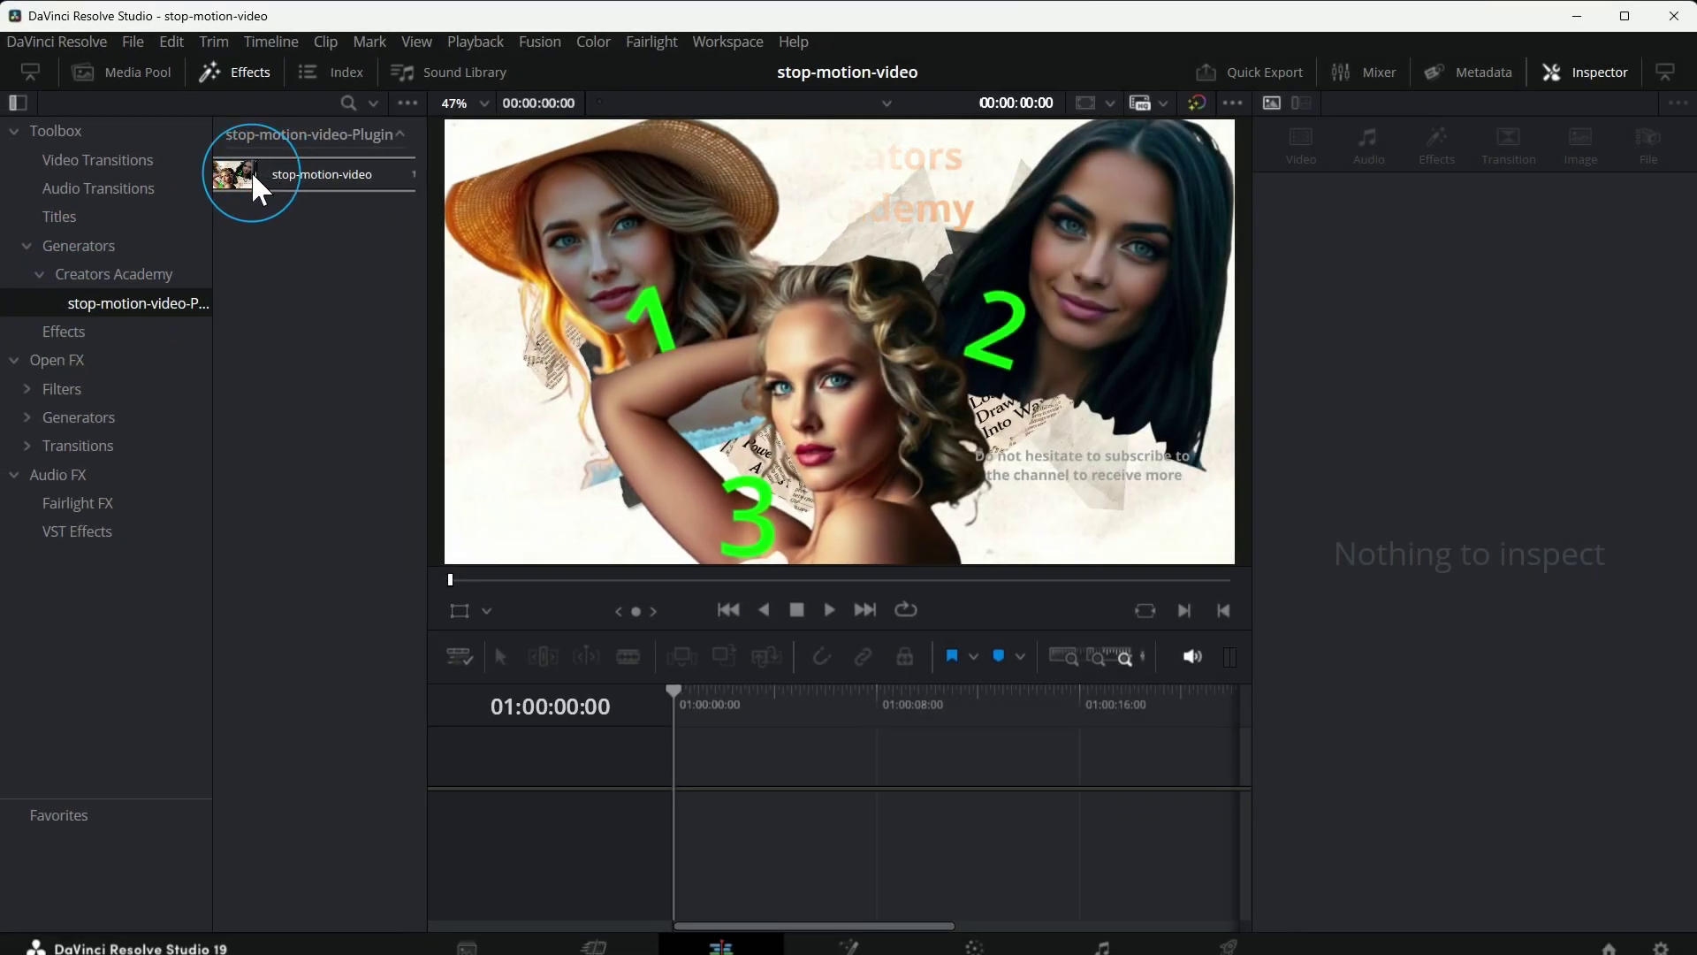
left_click_drag(290, 169, 676, 798)
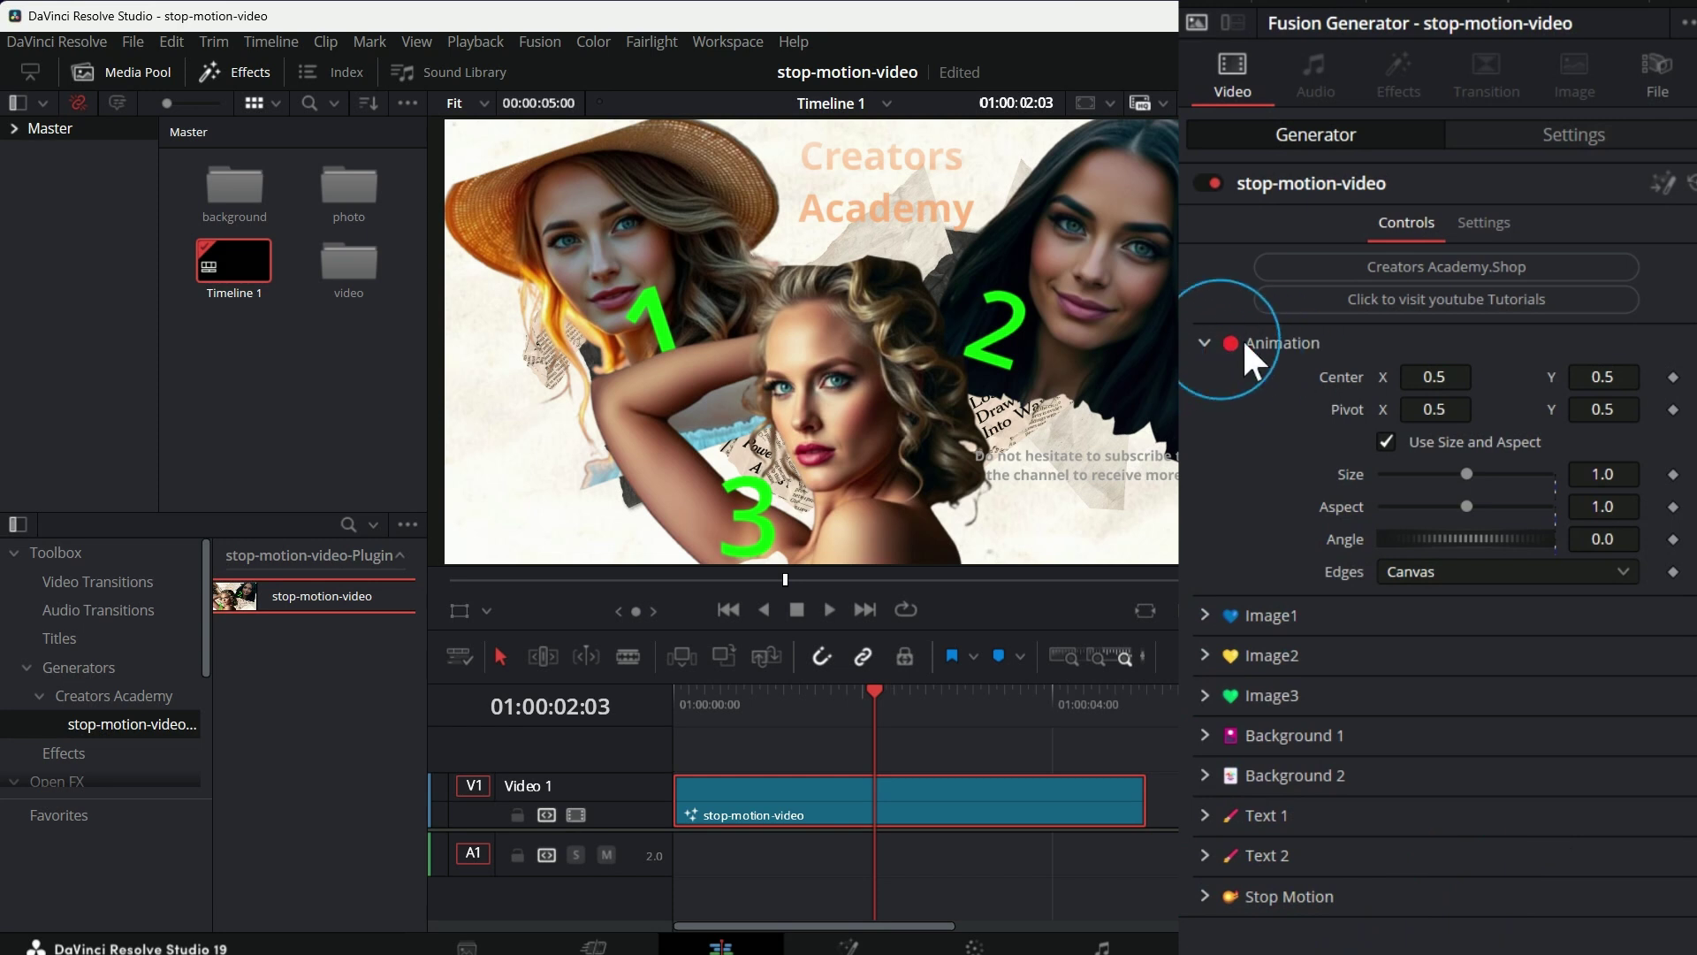
Step: Try out the generator's Animation Center and Angle, and set its Size to 0.94
left_click_drag(1440, 378, 1379, 388)
mouse_move(1465, 477)
left_mouse_down()
mouse_move(1420, 474)
mouse_move(1461, 474)
left_mouse_up()
left_click_drag(1408, 546, 1341, 538)
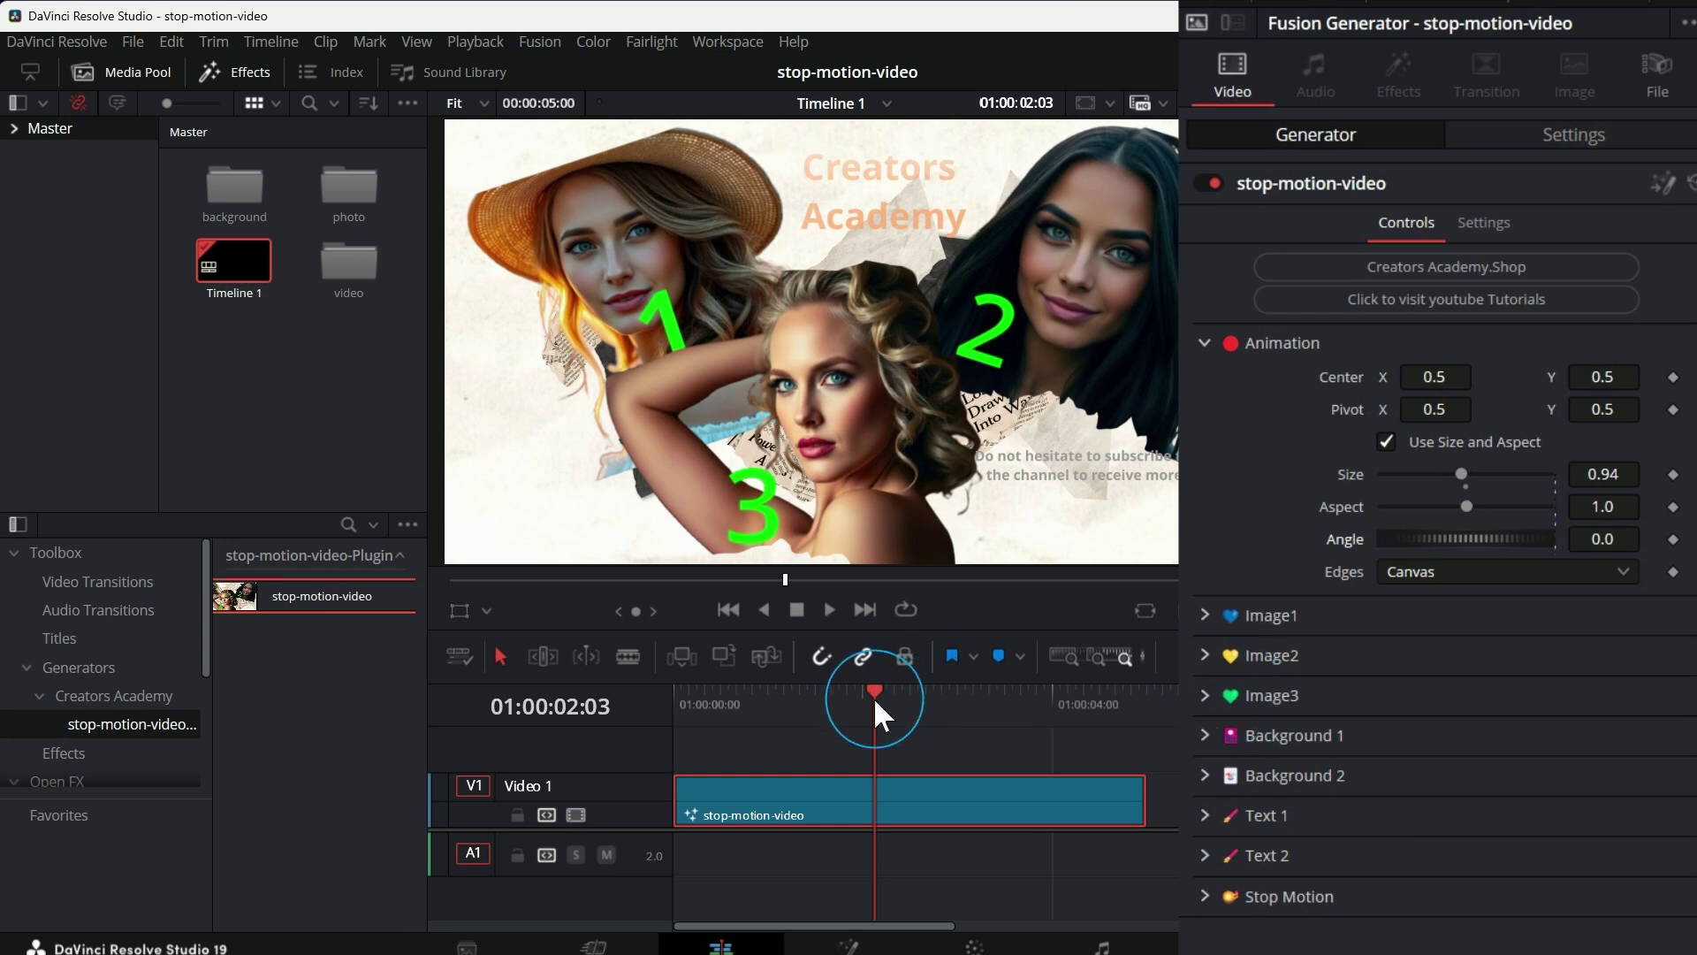
Step: At the start of the clip, set the Animation Center X to -0.483 and keyframe it
key("Home")
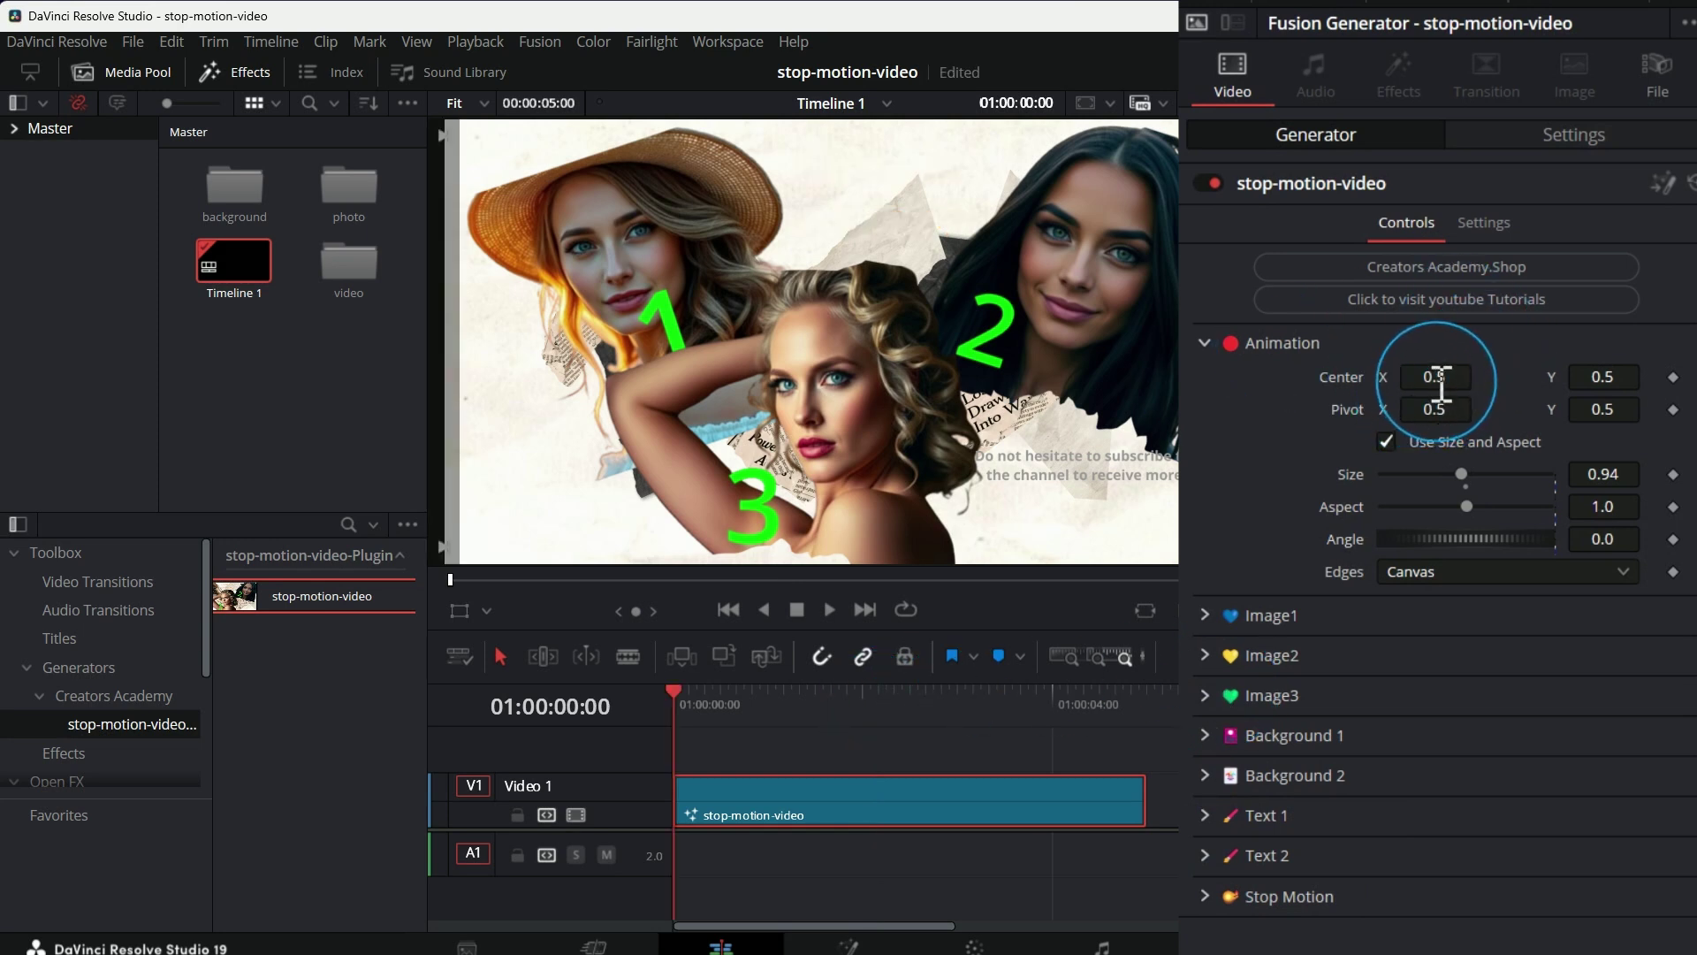
left_click_drag(1441, 386, 435, 291)
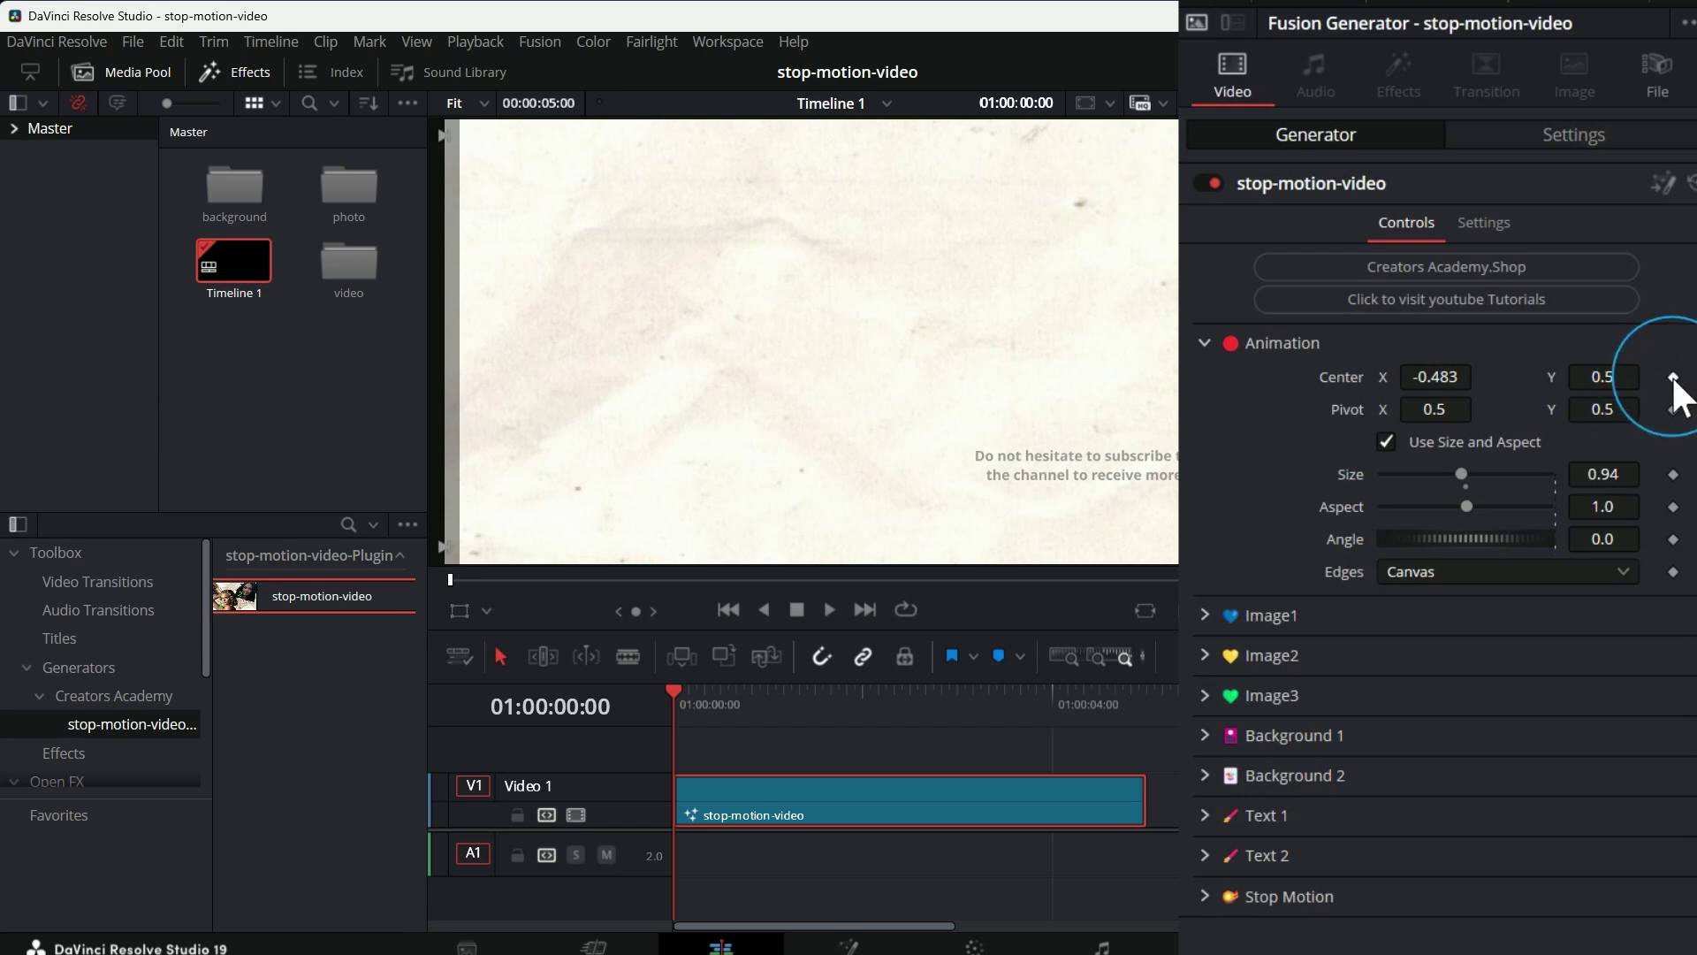
left_click(1673, 377)
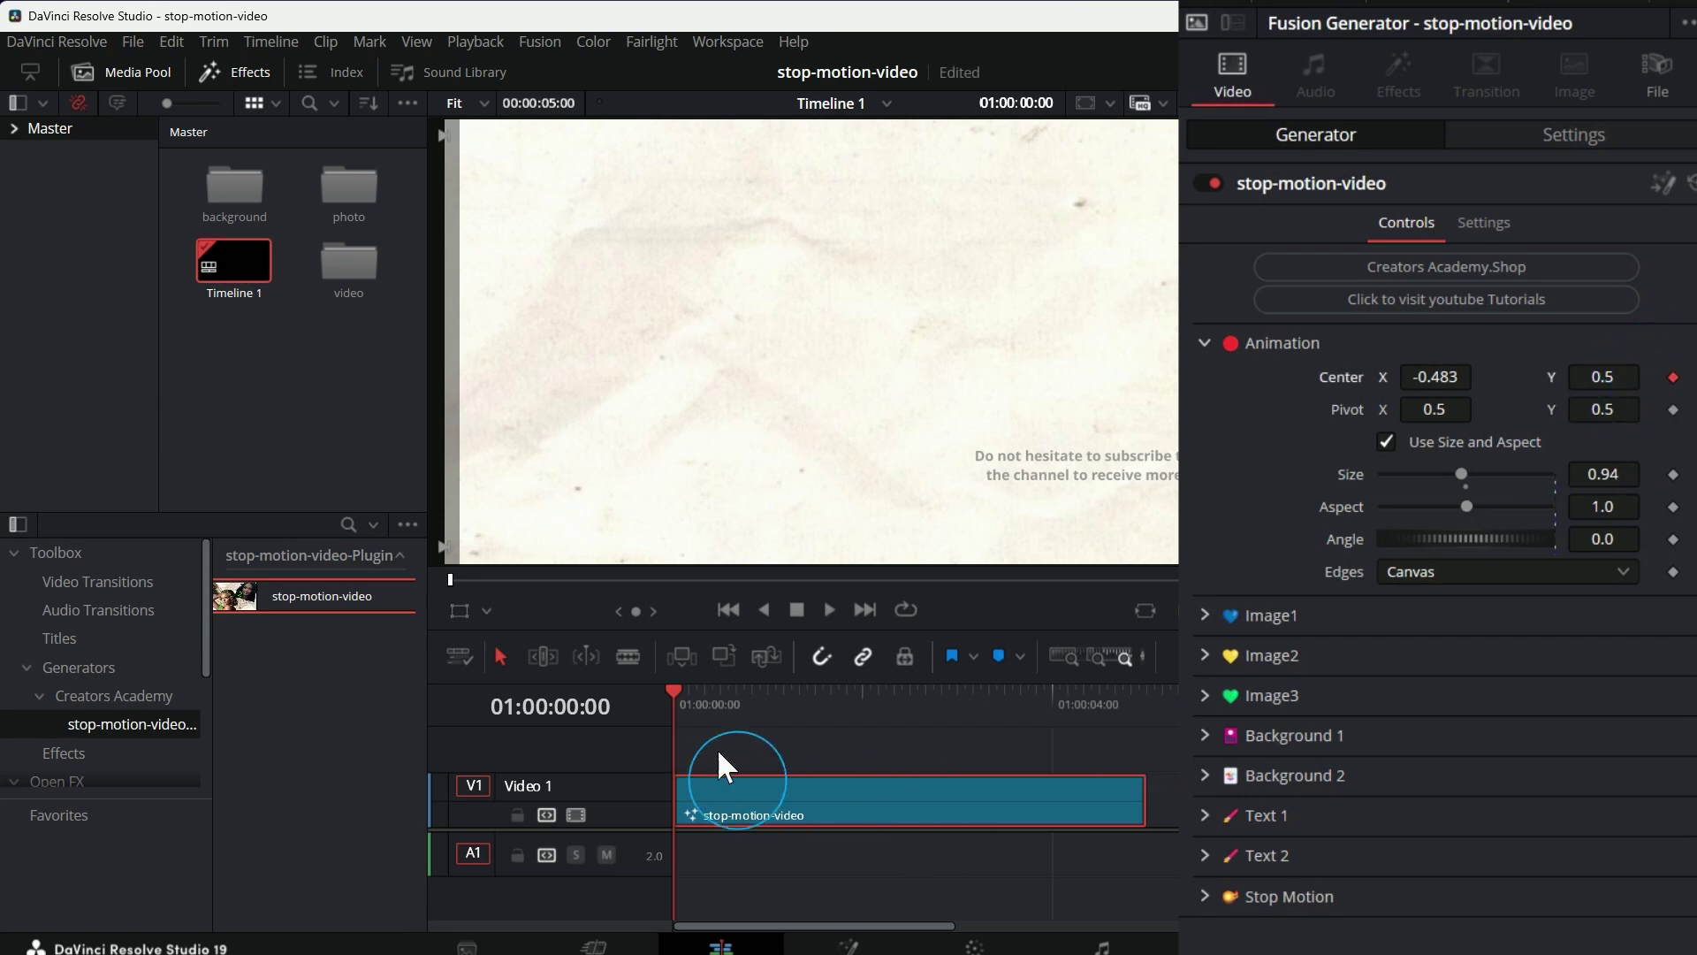
Step: At 01:00:00:18, set the Animation Center X to 0.482 to bring the images into frame
left_click_drag(677, 691, 745, 696)
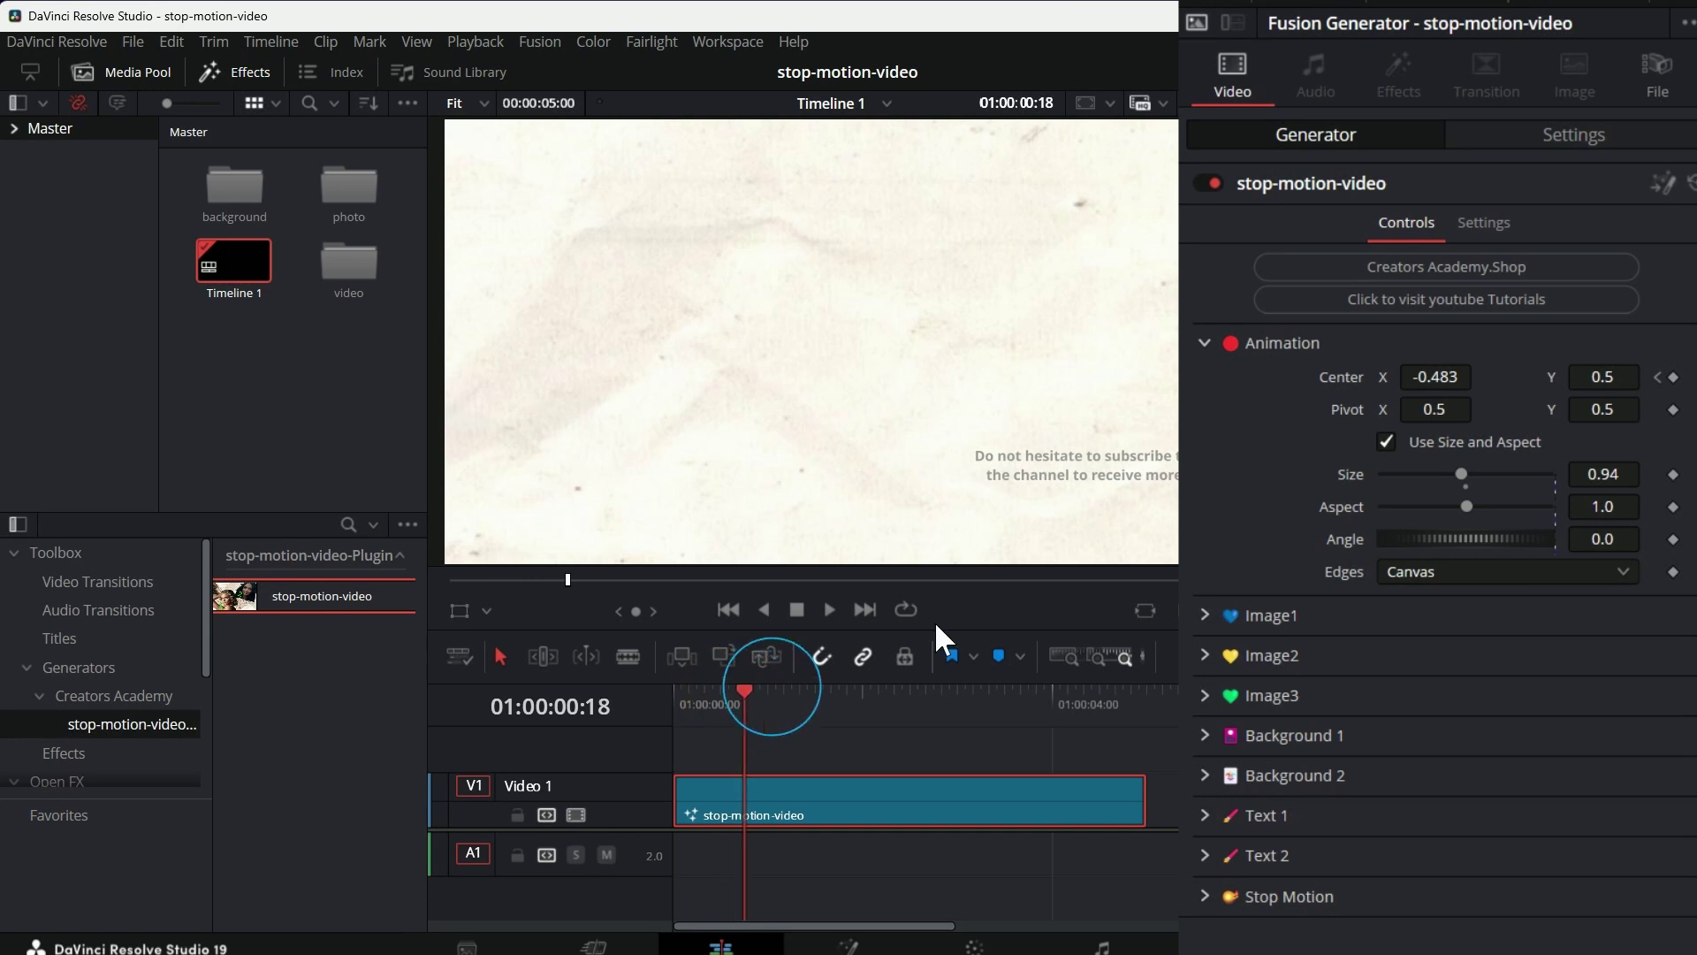
left_click_drag(1414, 378, 1696, 376)
left_click_drag(908, 389, 1413, 379)
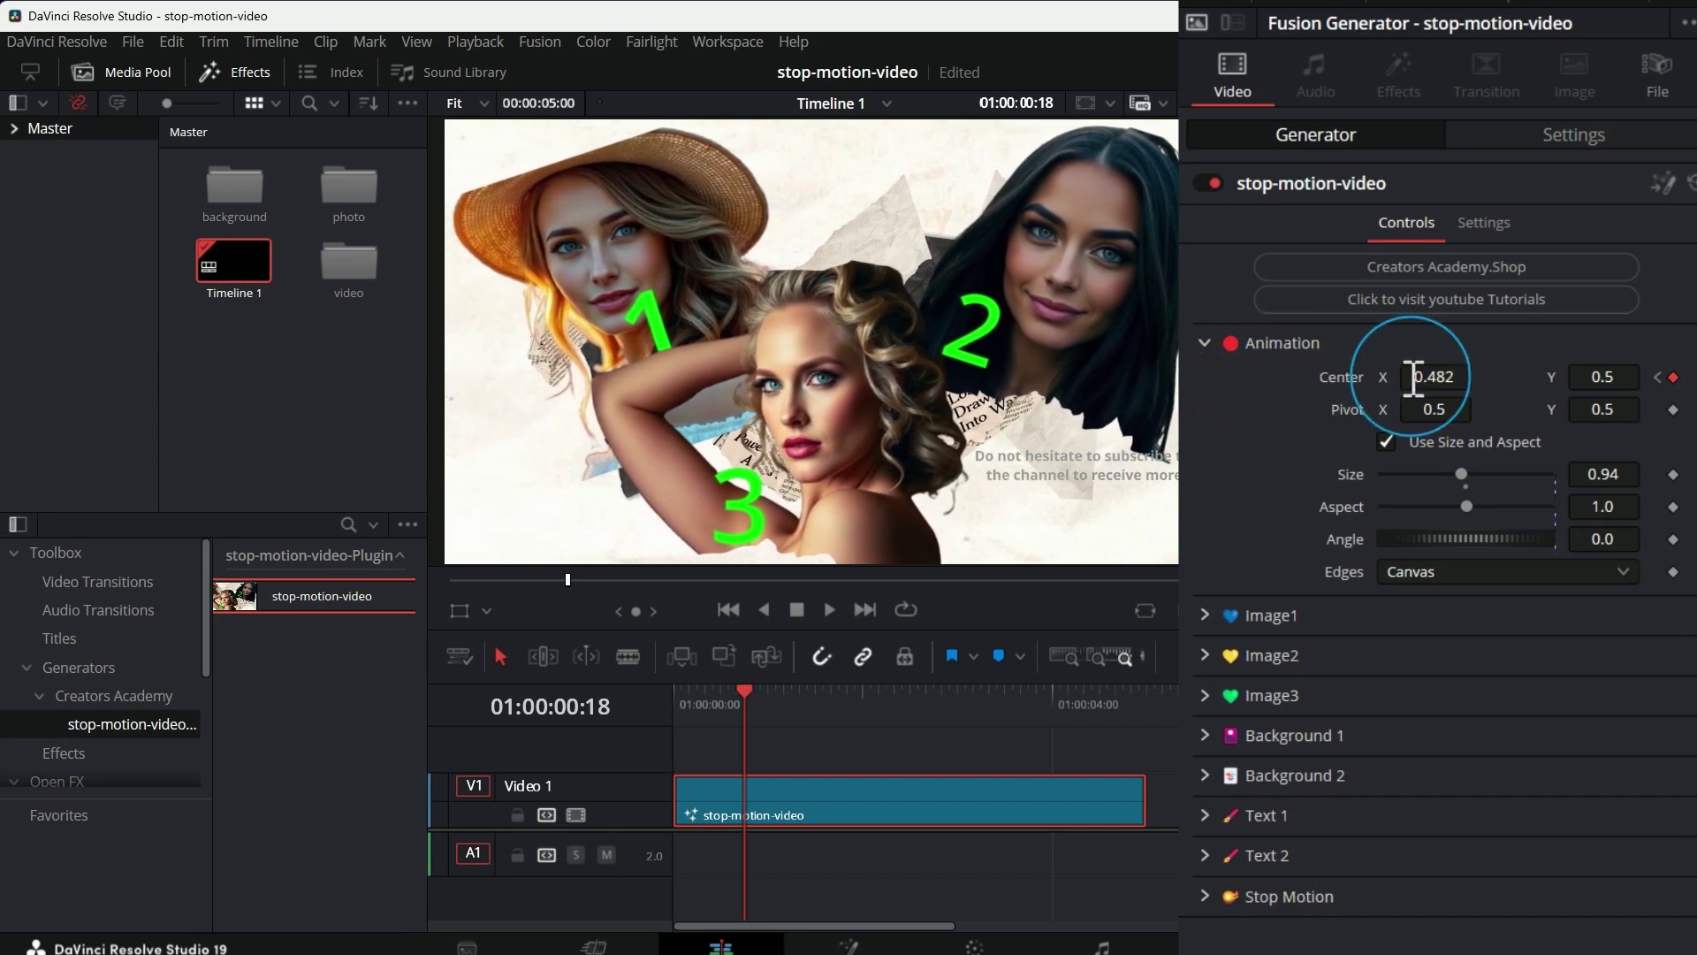
Step: Keyframe the unchanged Animation Center at 01:00:04:06, shift the Center at 01:00:05:00, and play back the animation from the start
left_click(1076, 711)
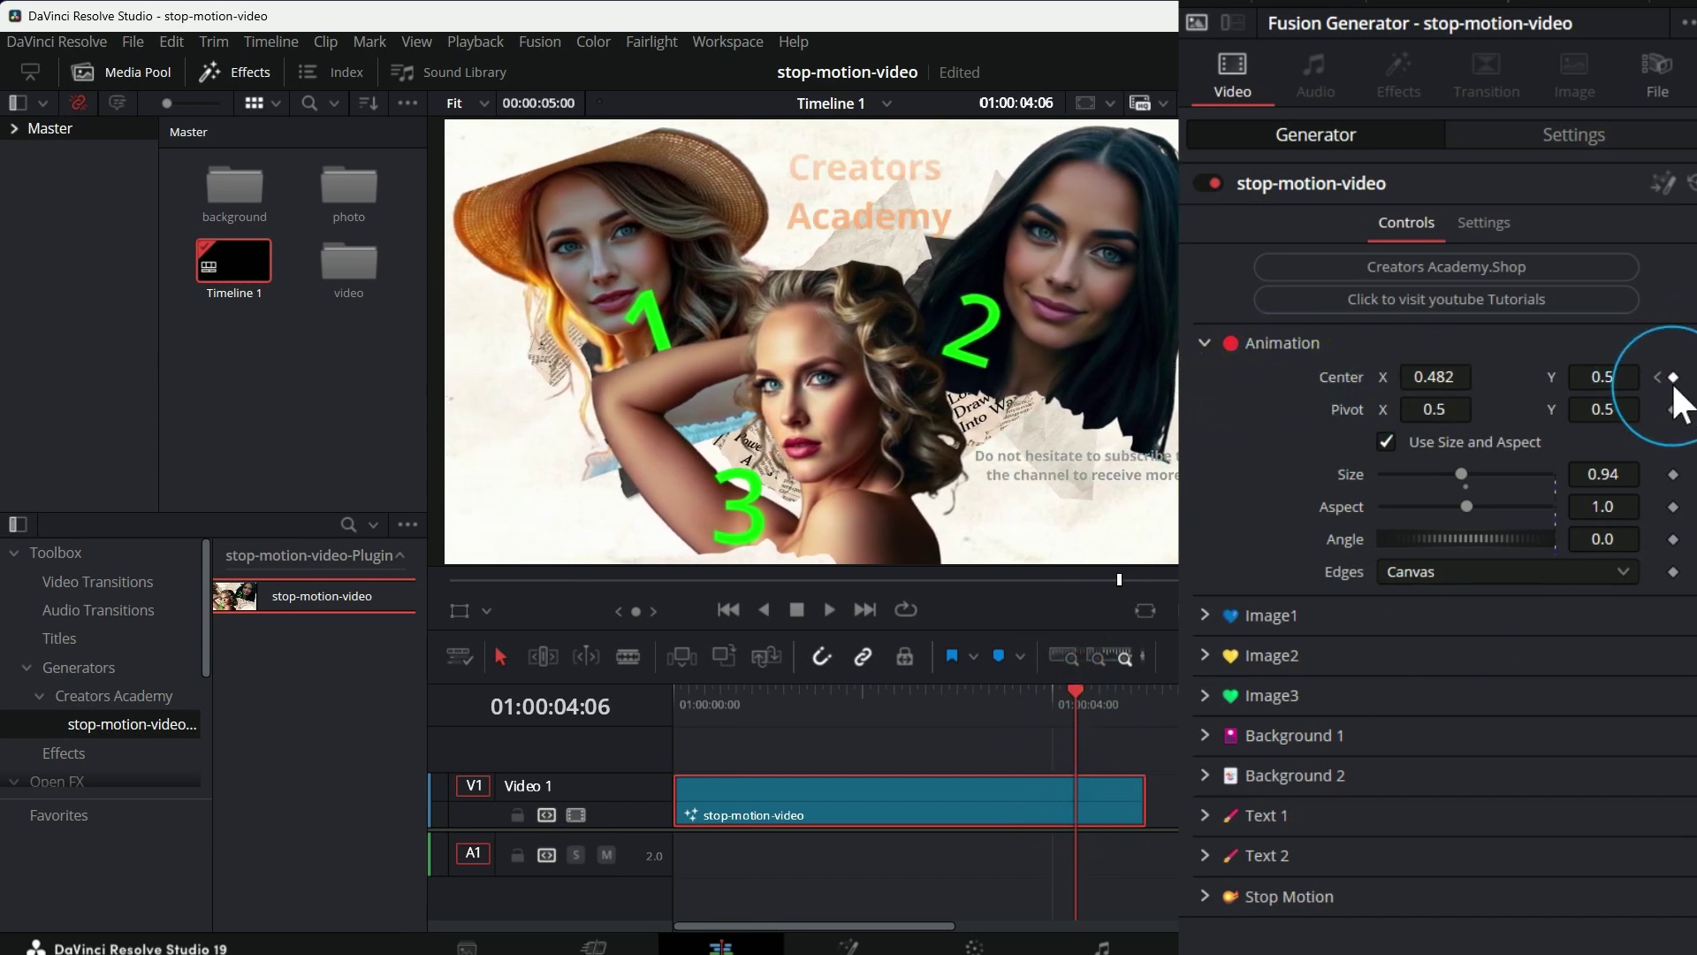
left_click(1673, 378)
left_click_drag(1083, 701, 1147, 698)
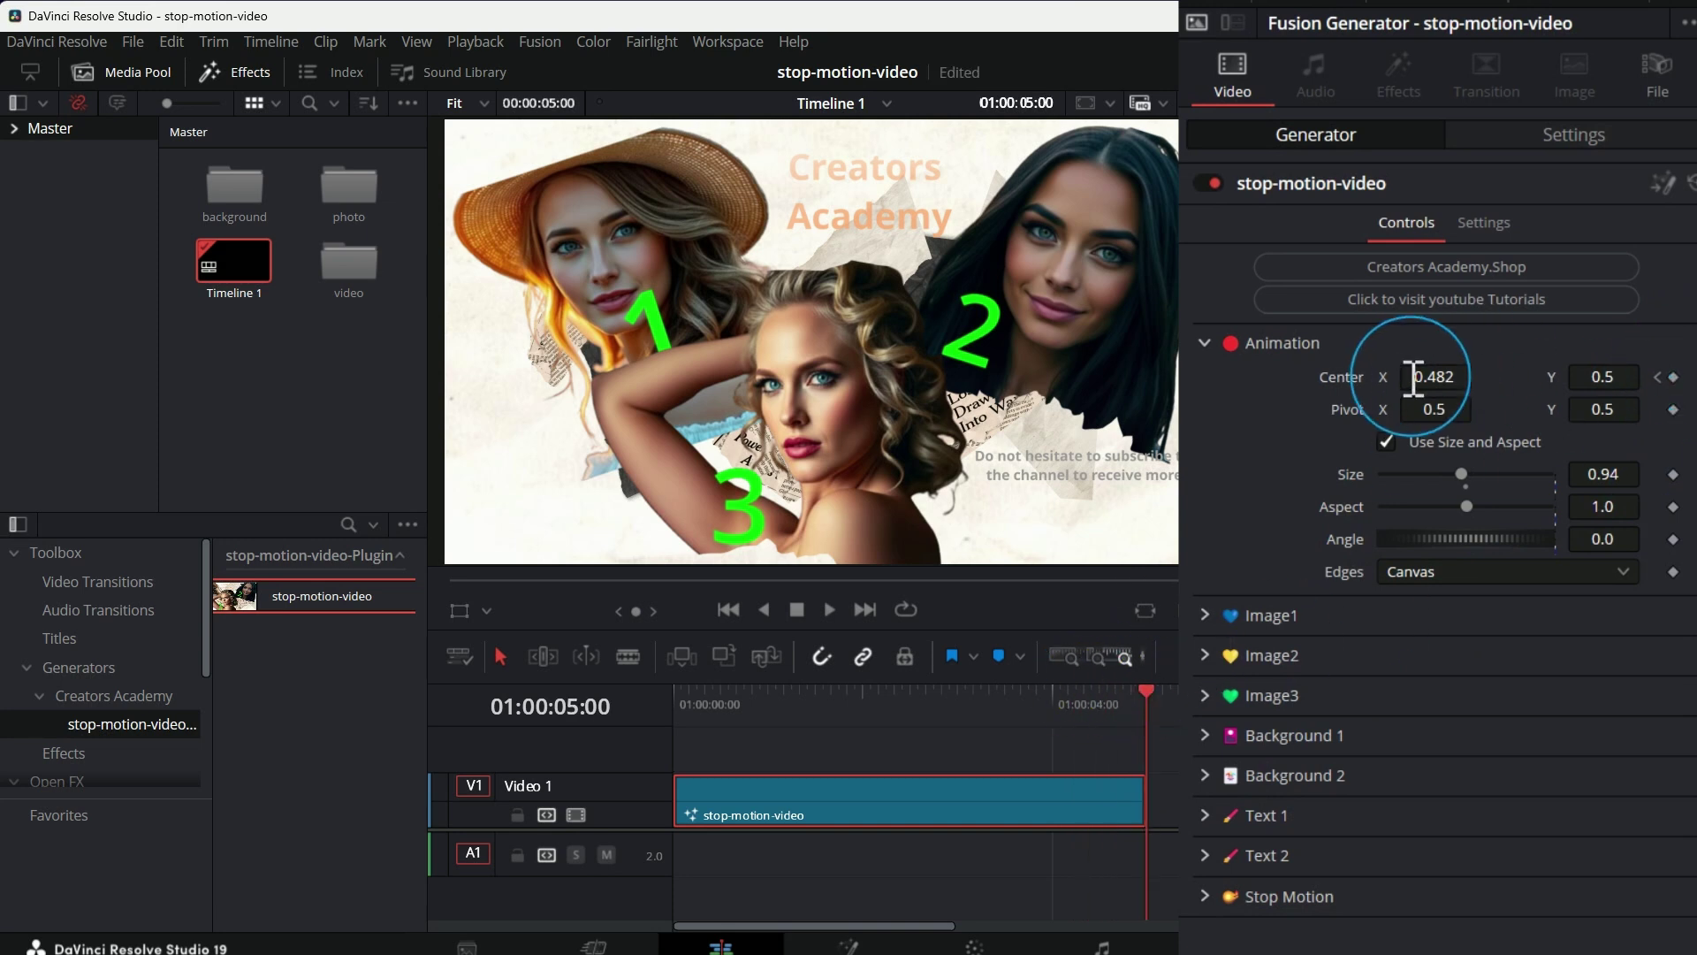
left_click_drag(1420, 378, 1140, 377)
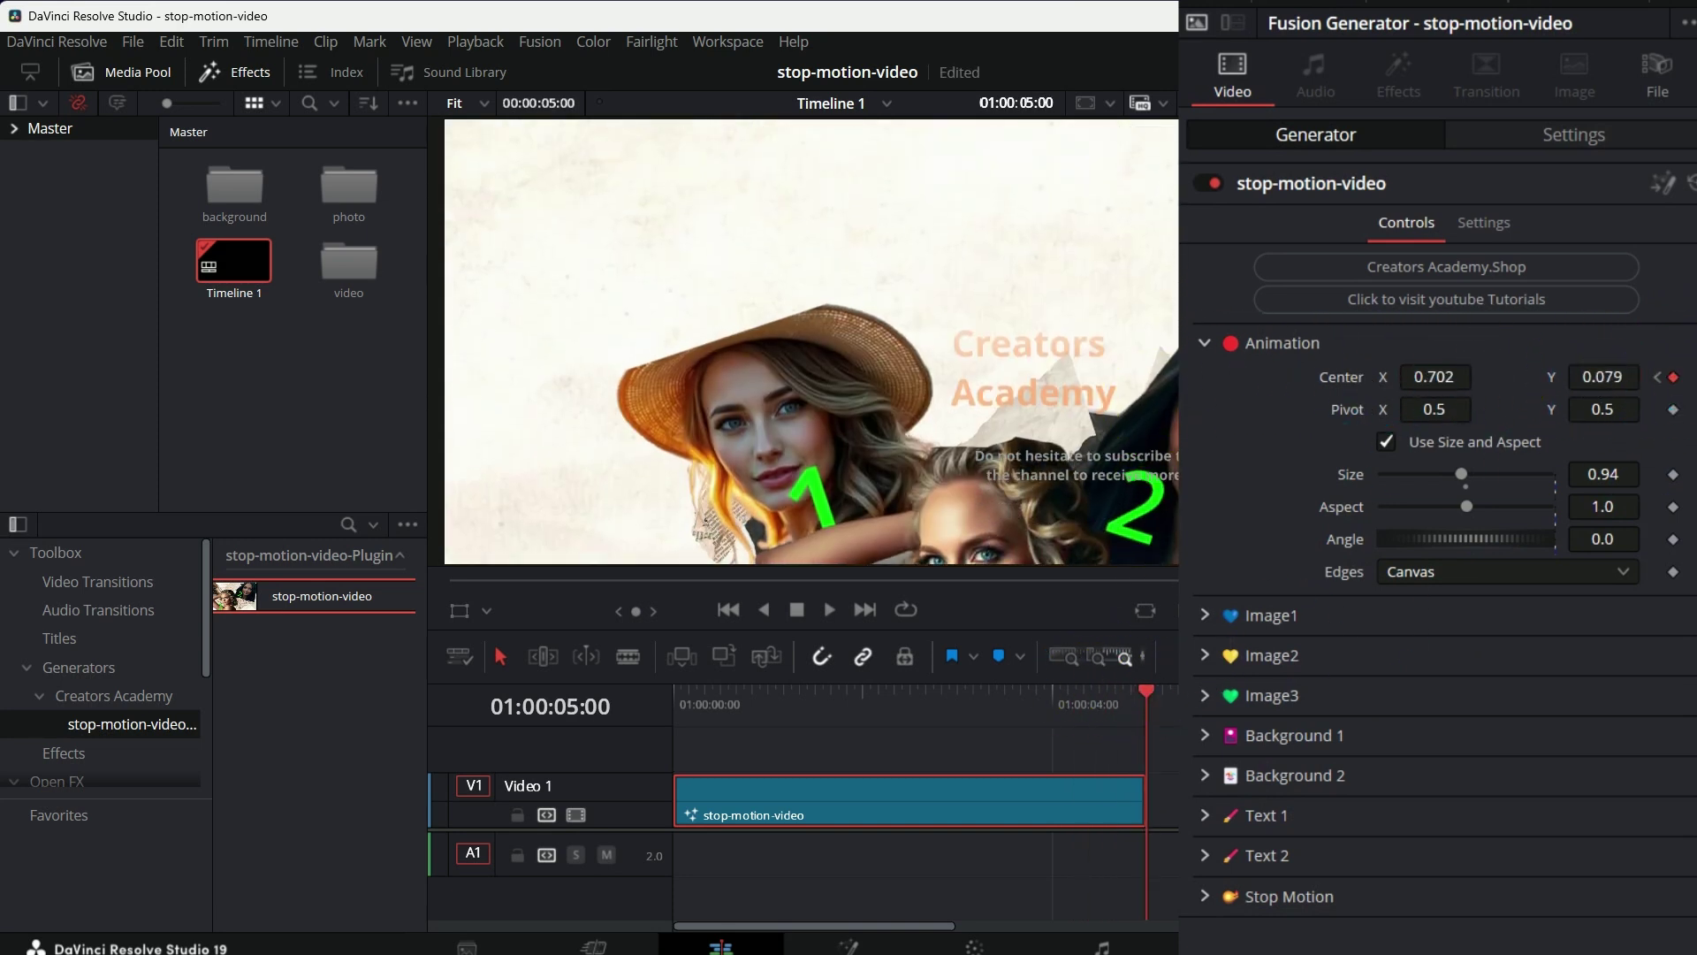
left_click_drag(1412, 379, 1202, 373)
left_click_drag(1141, 698, 670, 685)
left_click(828, 609)
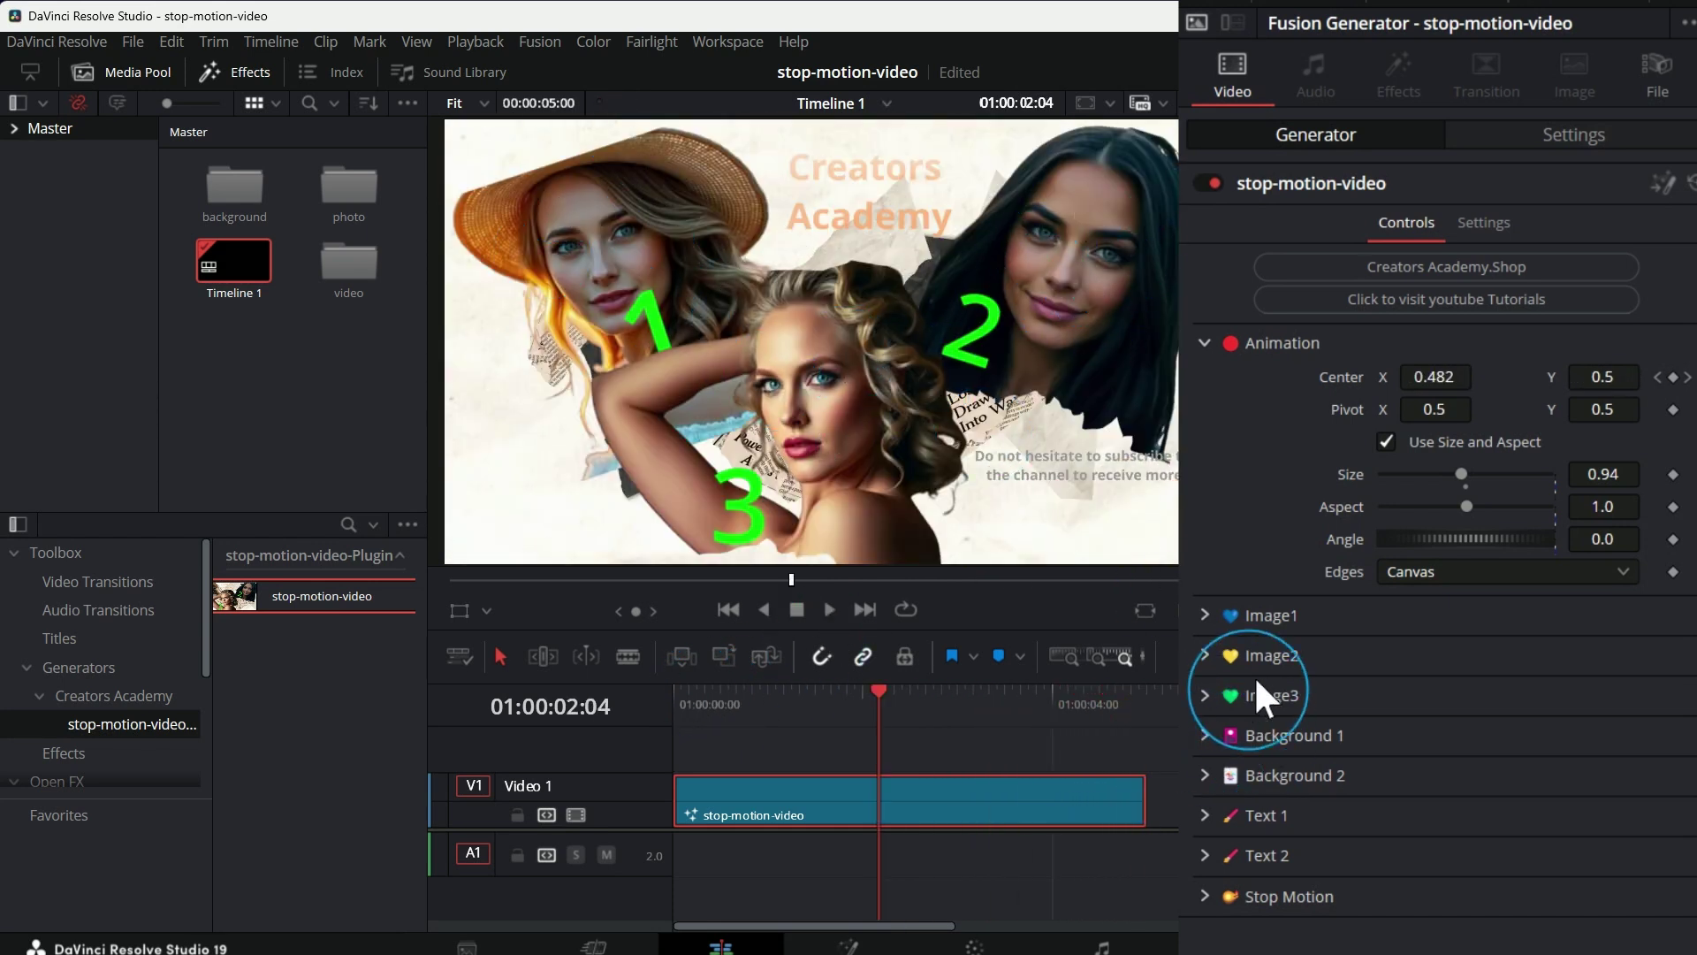
Step: Replace the generator's Image1 with dfbd.jpeg from the photo bin
left_click(1205, 615)
scroll(1313, 633, "down", 2)
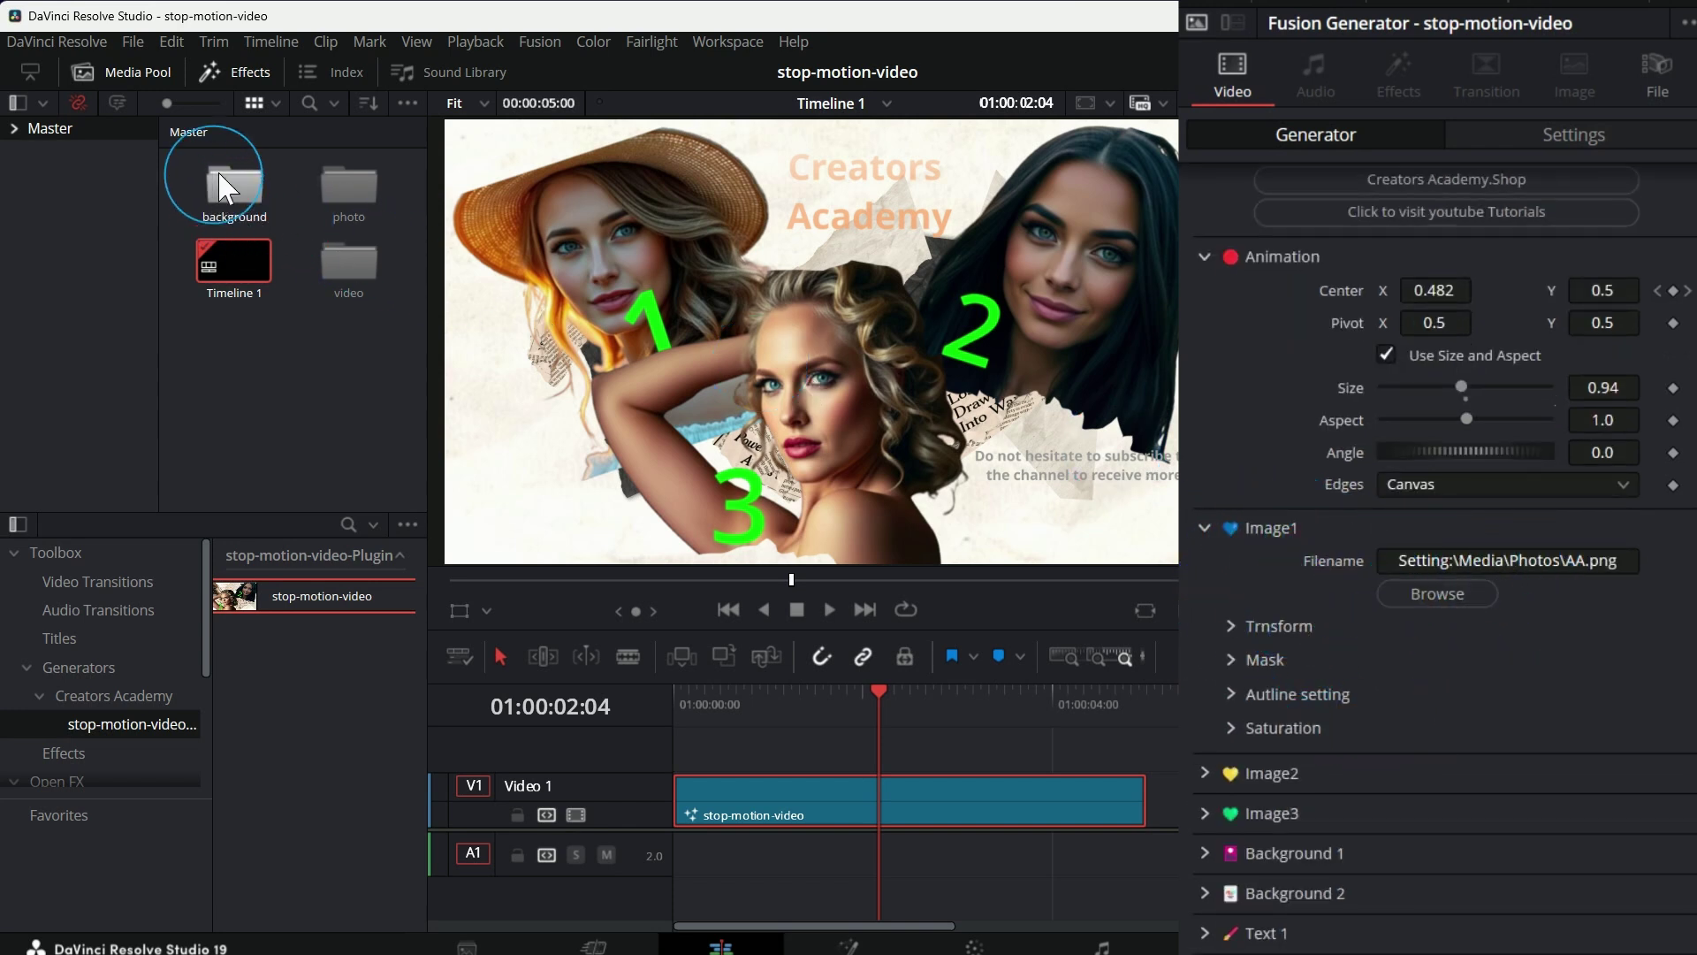
left_click(12, 129)
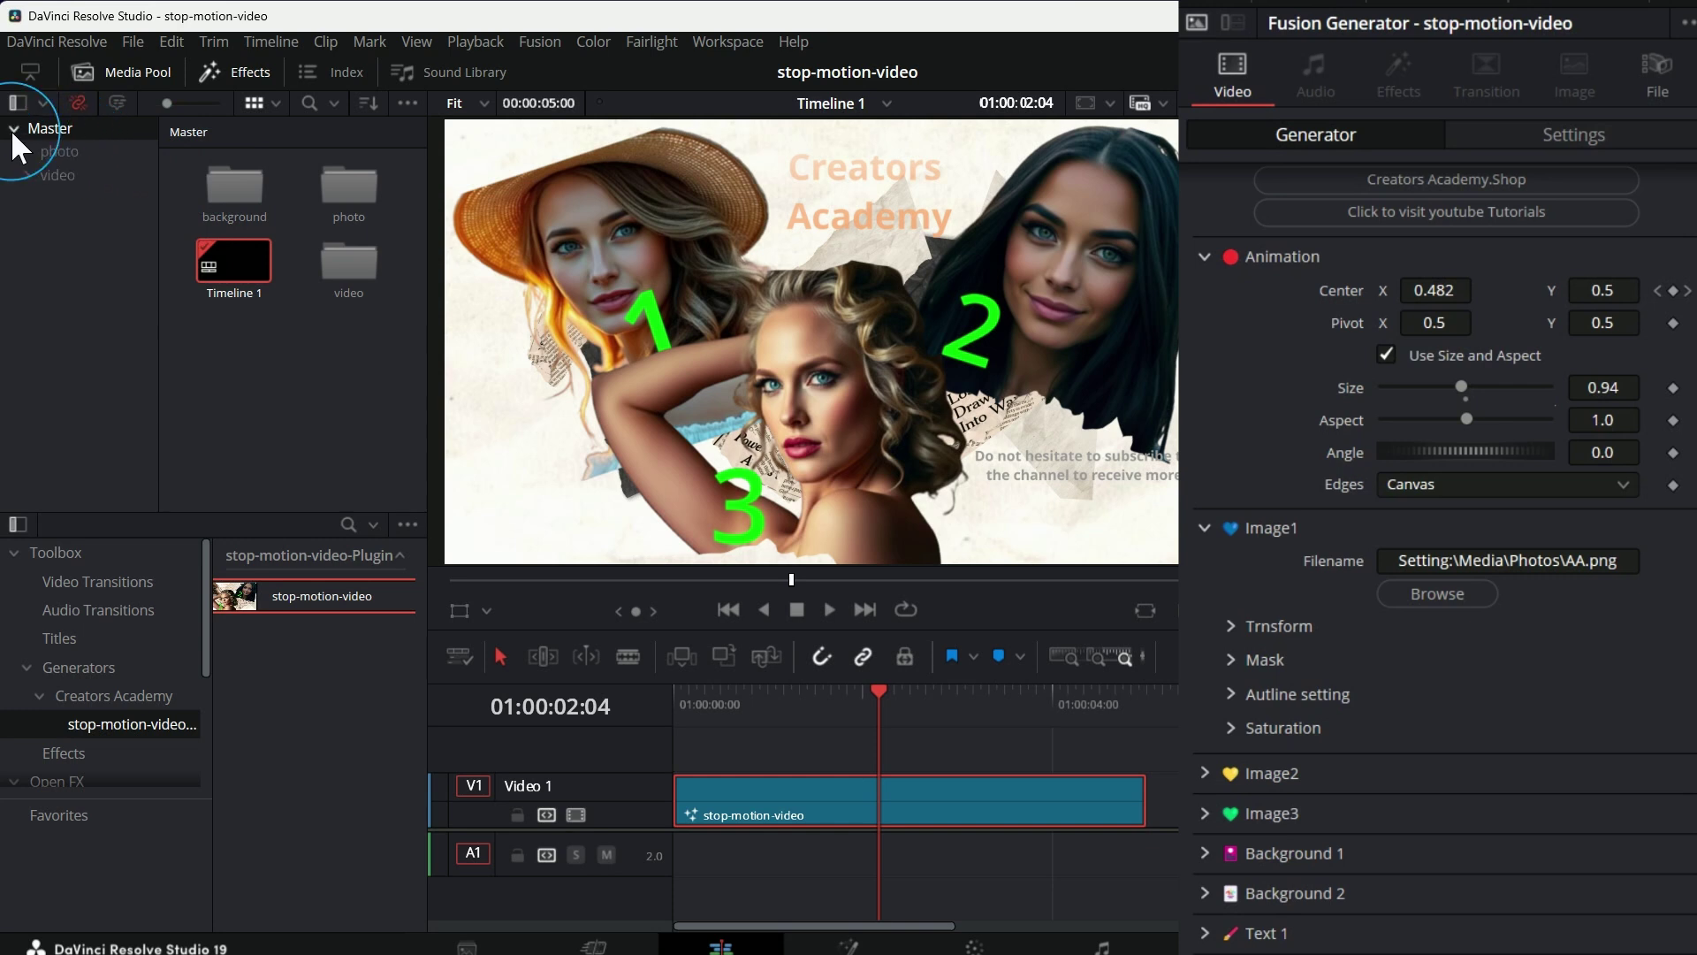
left_click(53, 151)
left_click(234, 184)
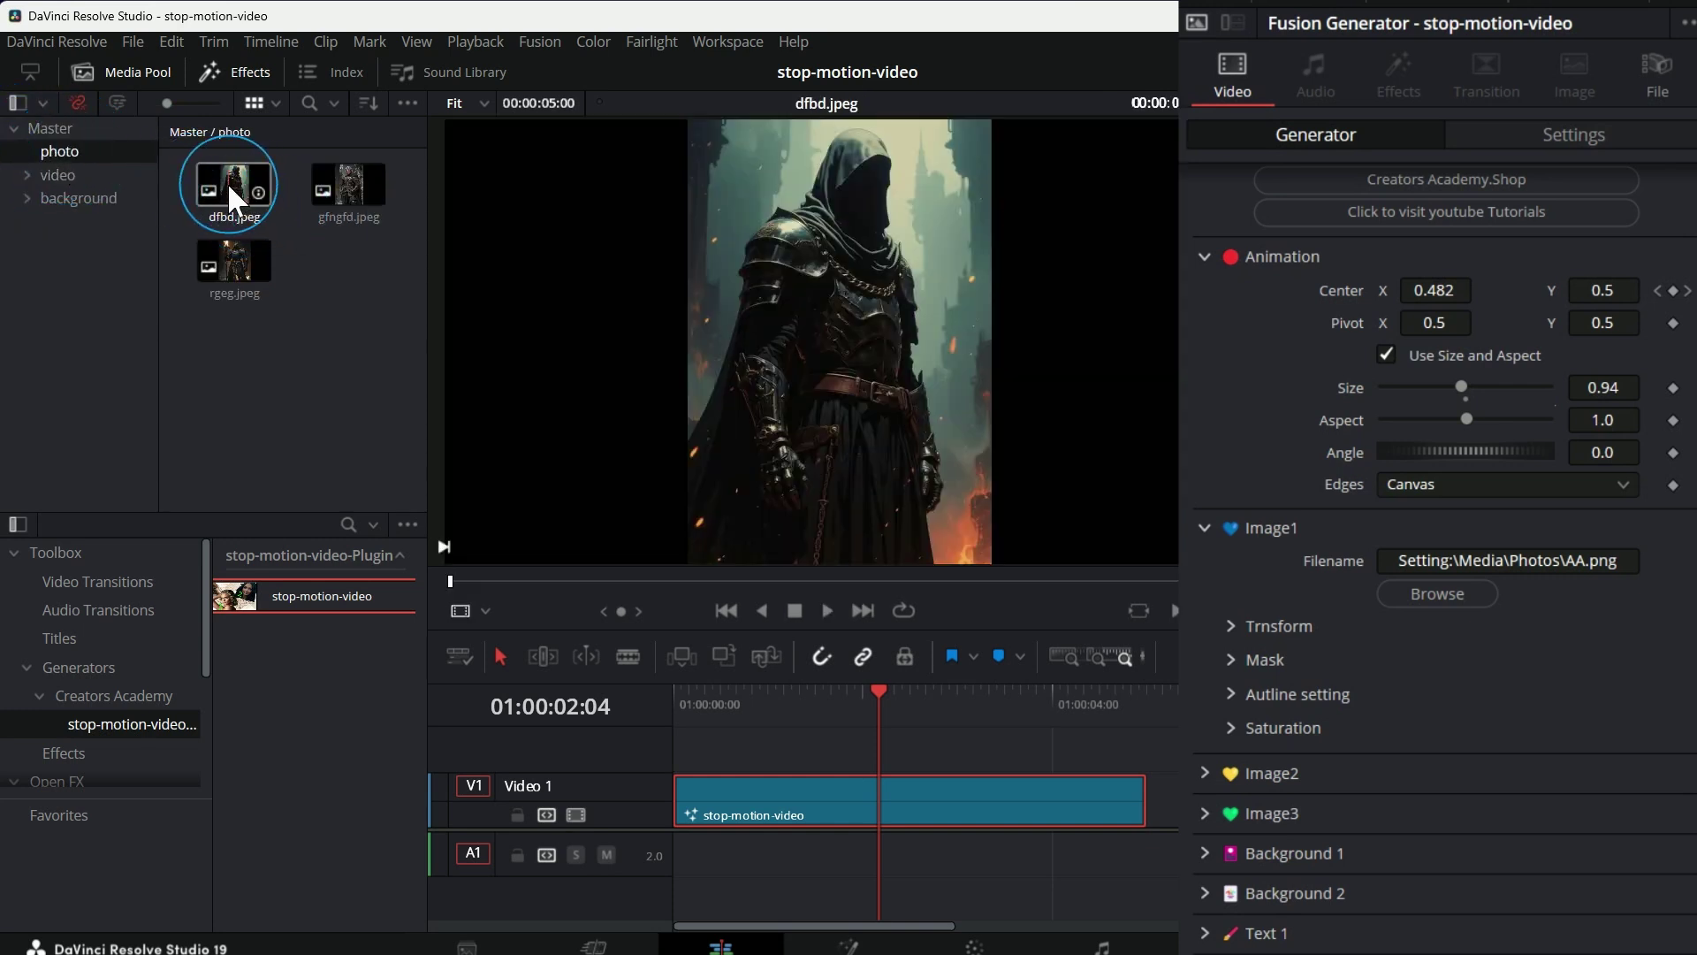
left_click_drag(226, 183, 1462, 566)
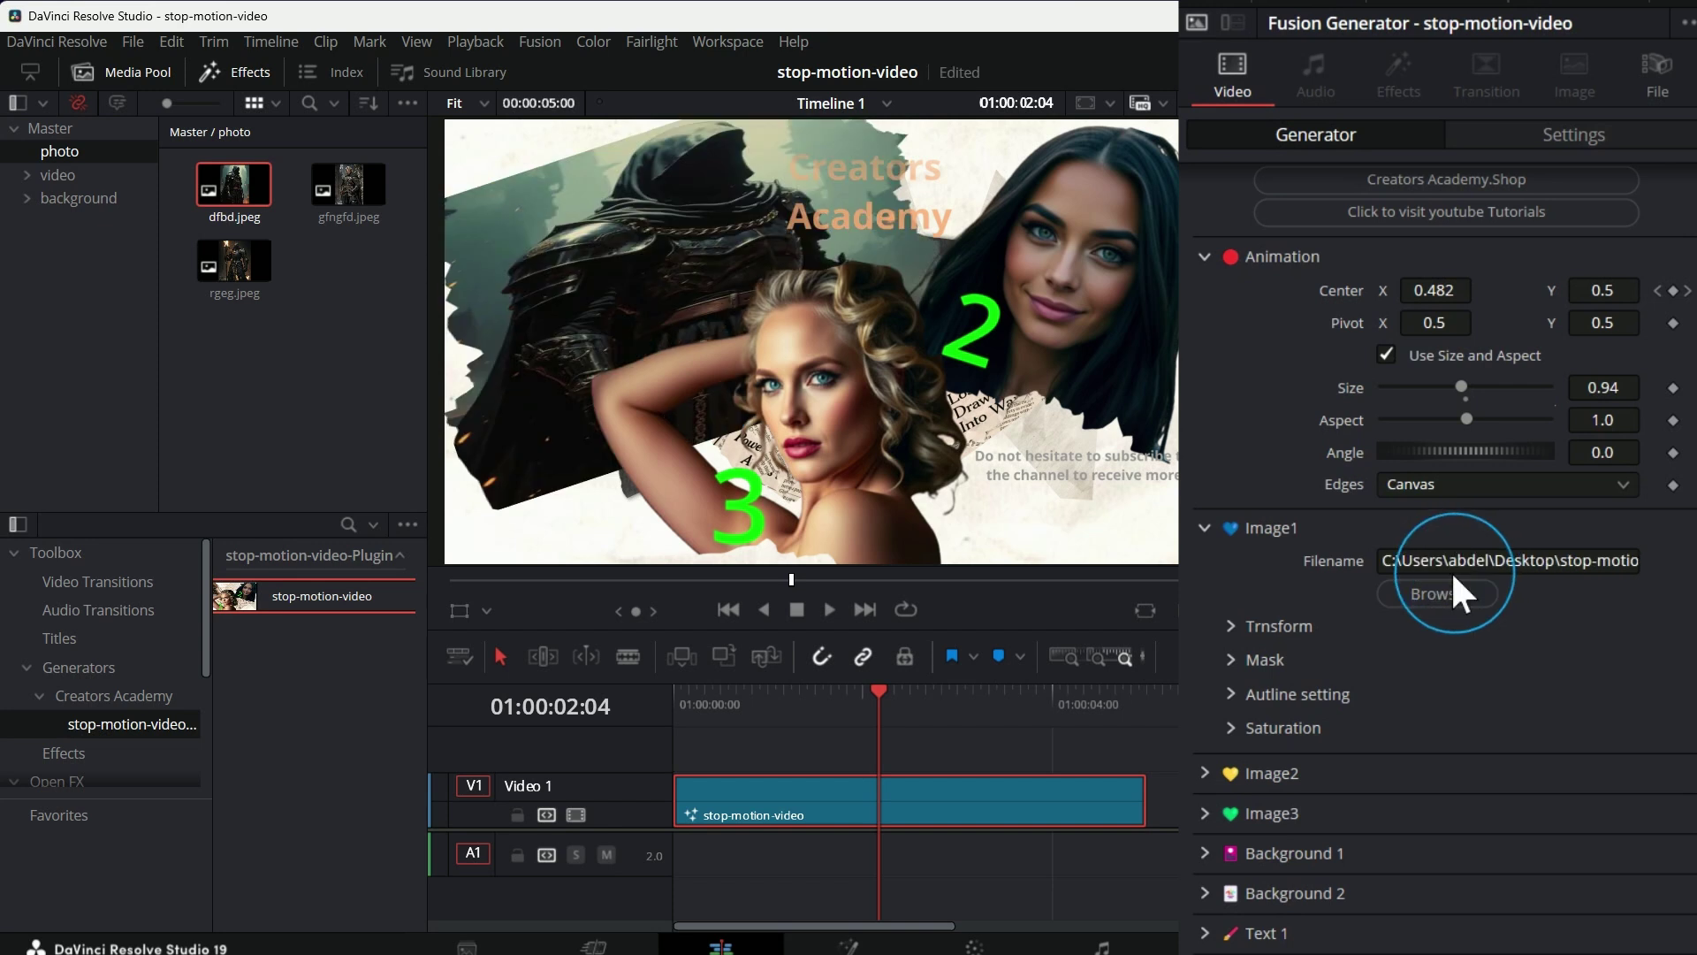
Step: Scale Image1 independently to X Size 0.3 and Y Size 0.705, and set its Center X to 0.209782
left_click(1233, 625)
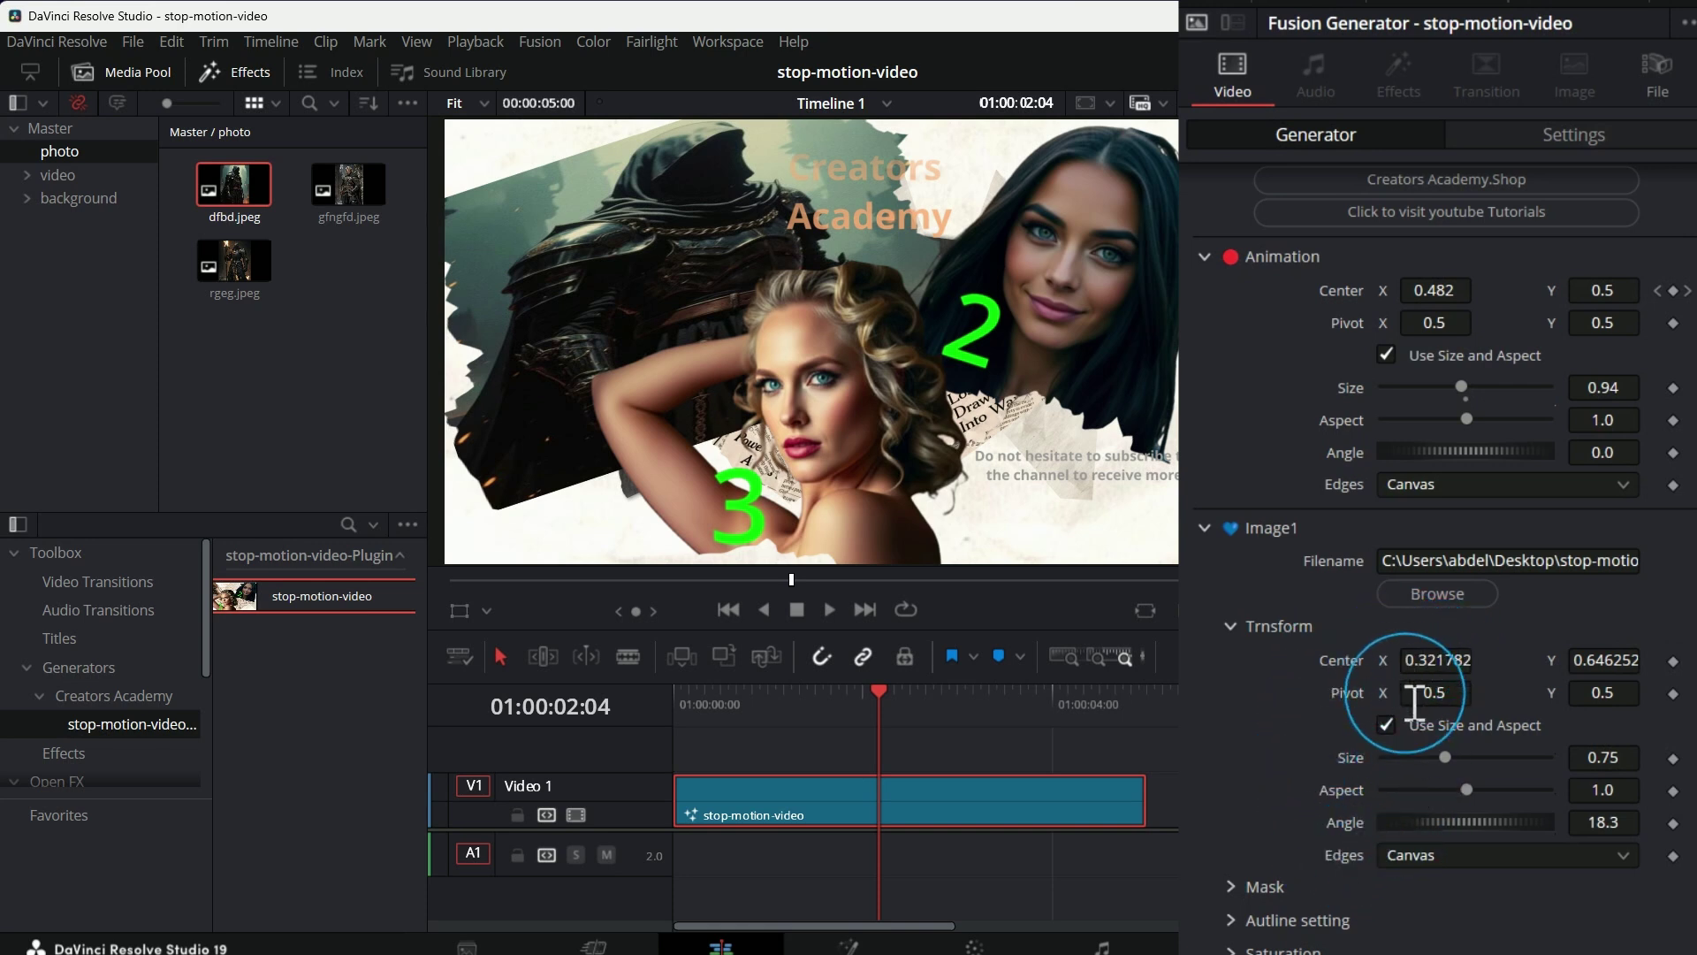
left_click(1386, 722)
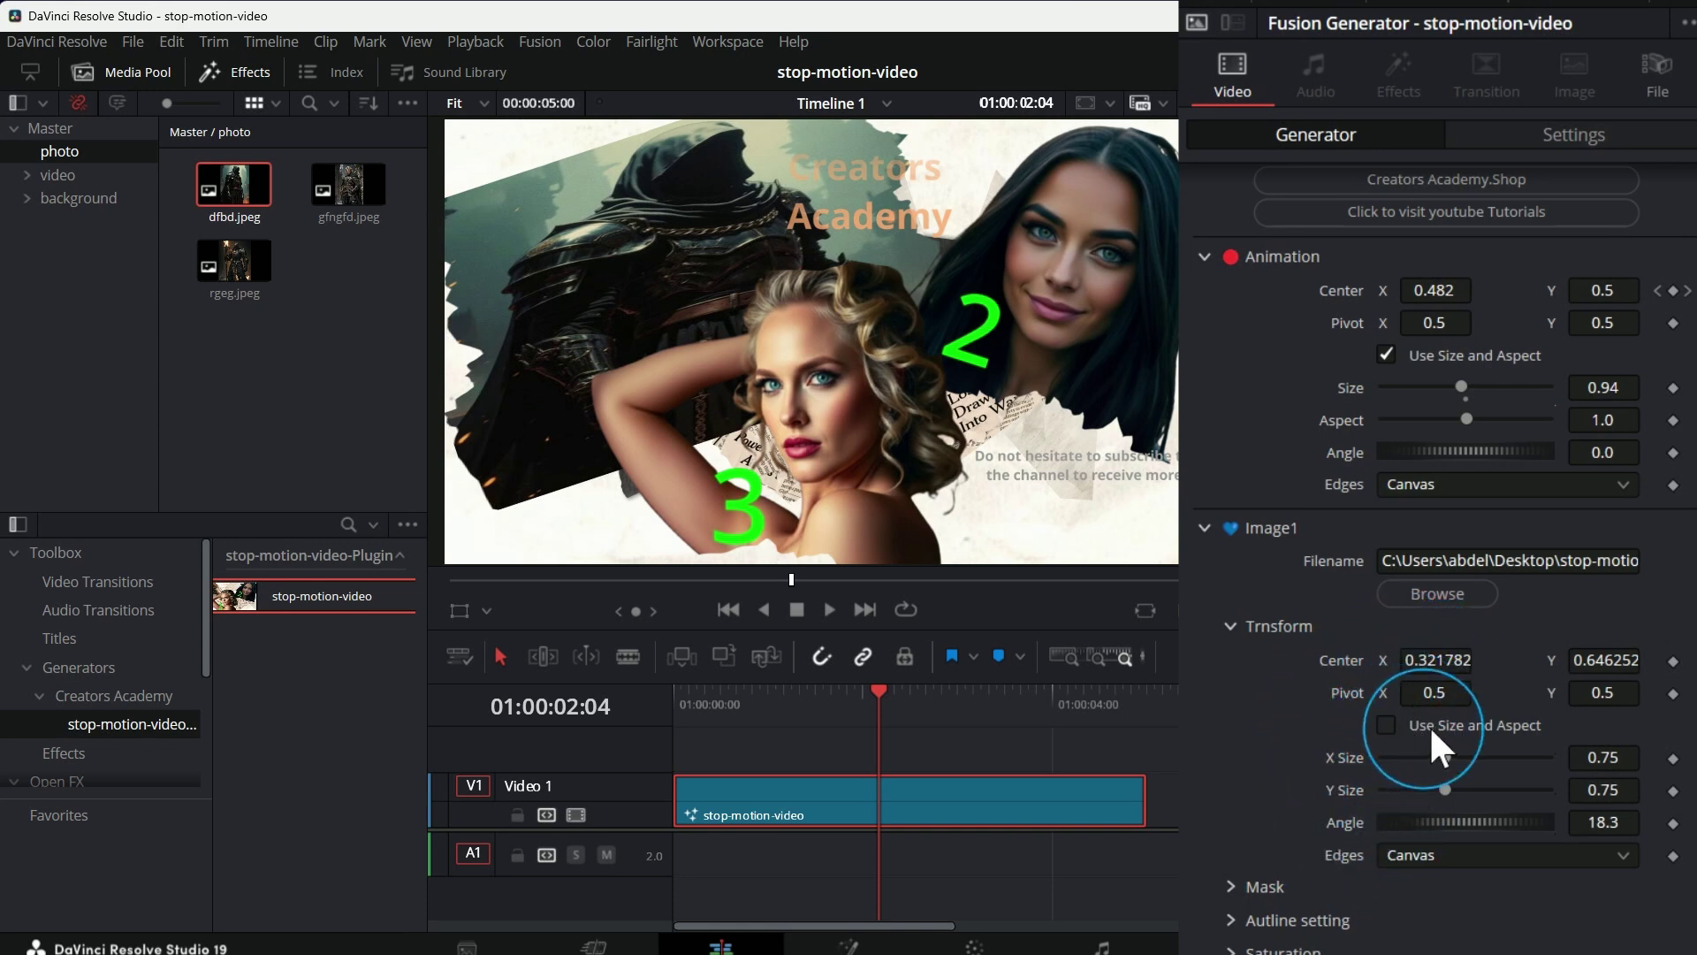
left_click_drag(1445, 757, 1411, 757)
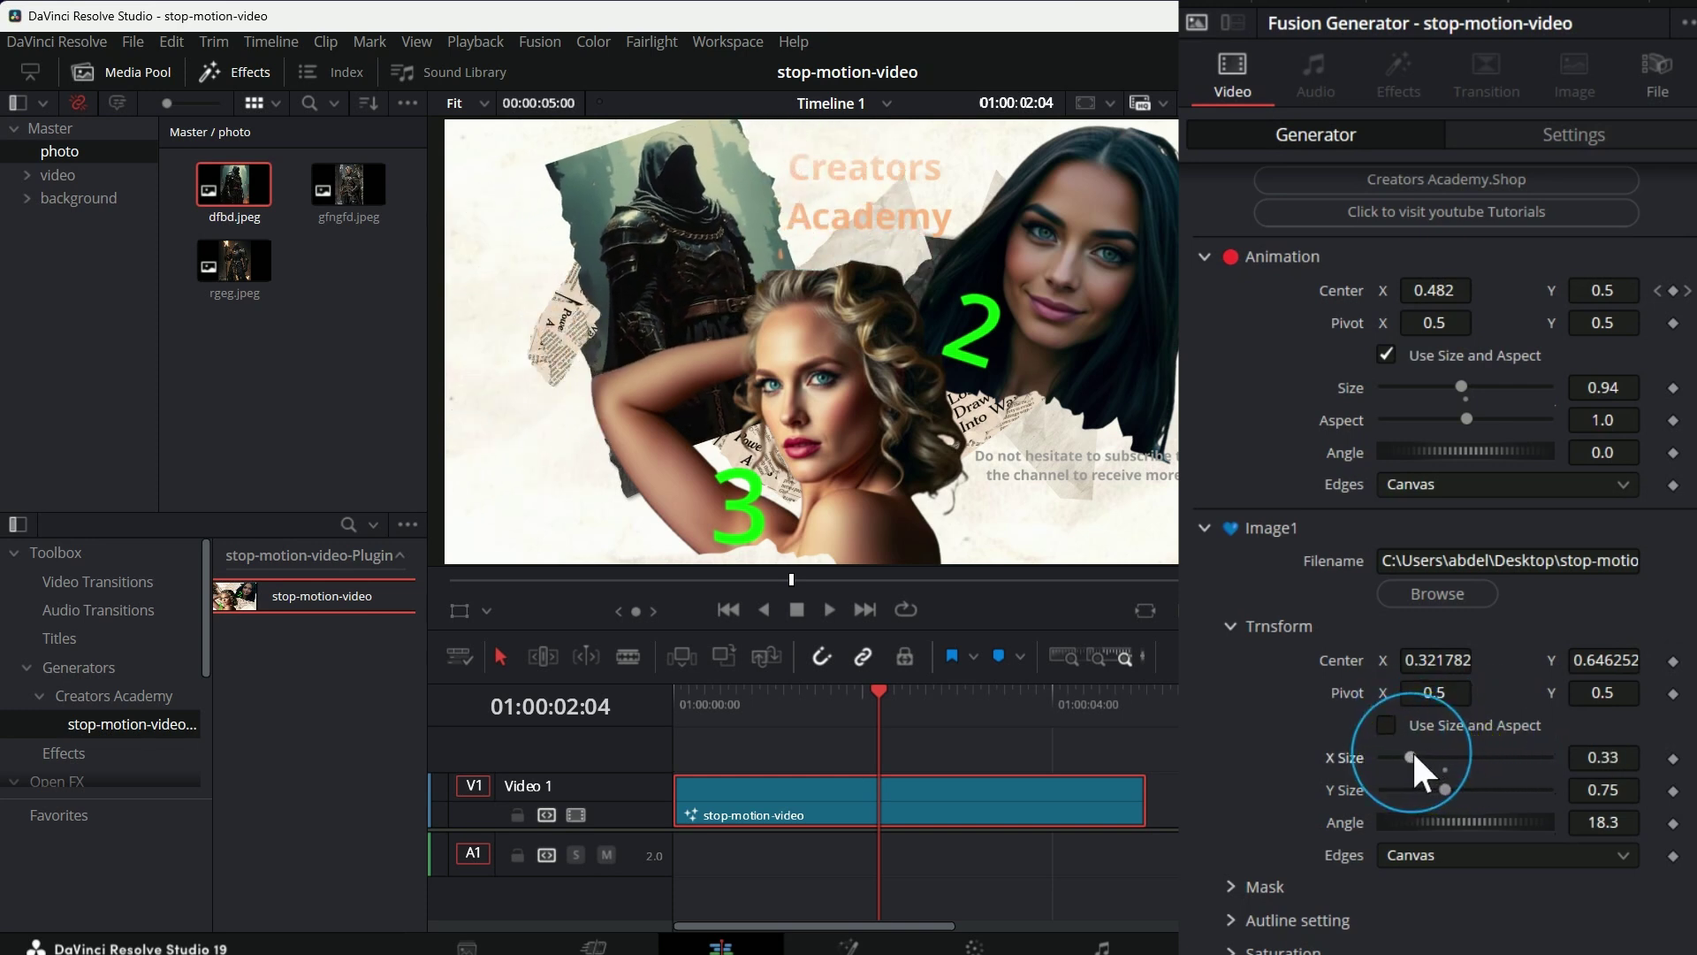
left_click_drag(1441, 661, 1306, 651)
left_click_drag(1617, 788, 1591, 747)
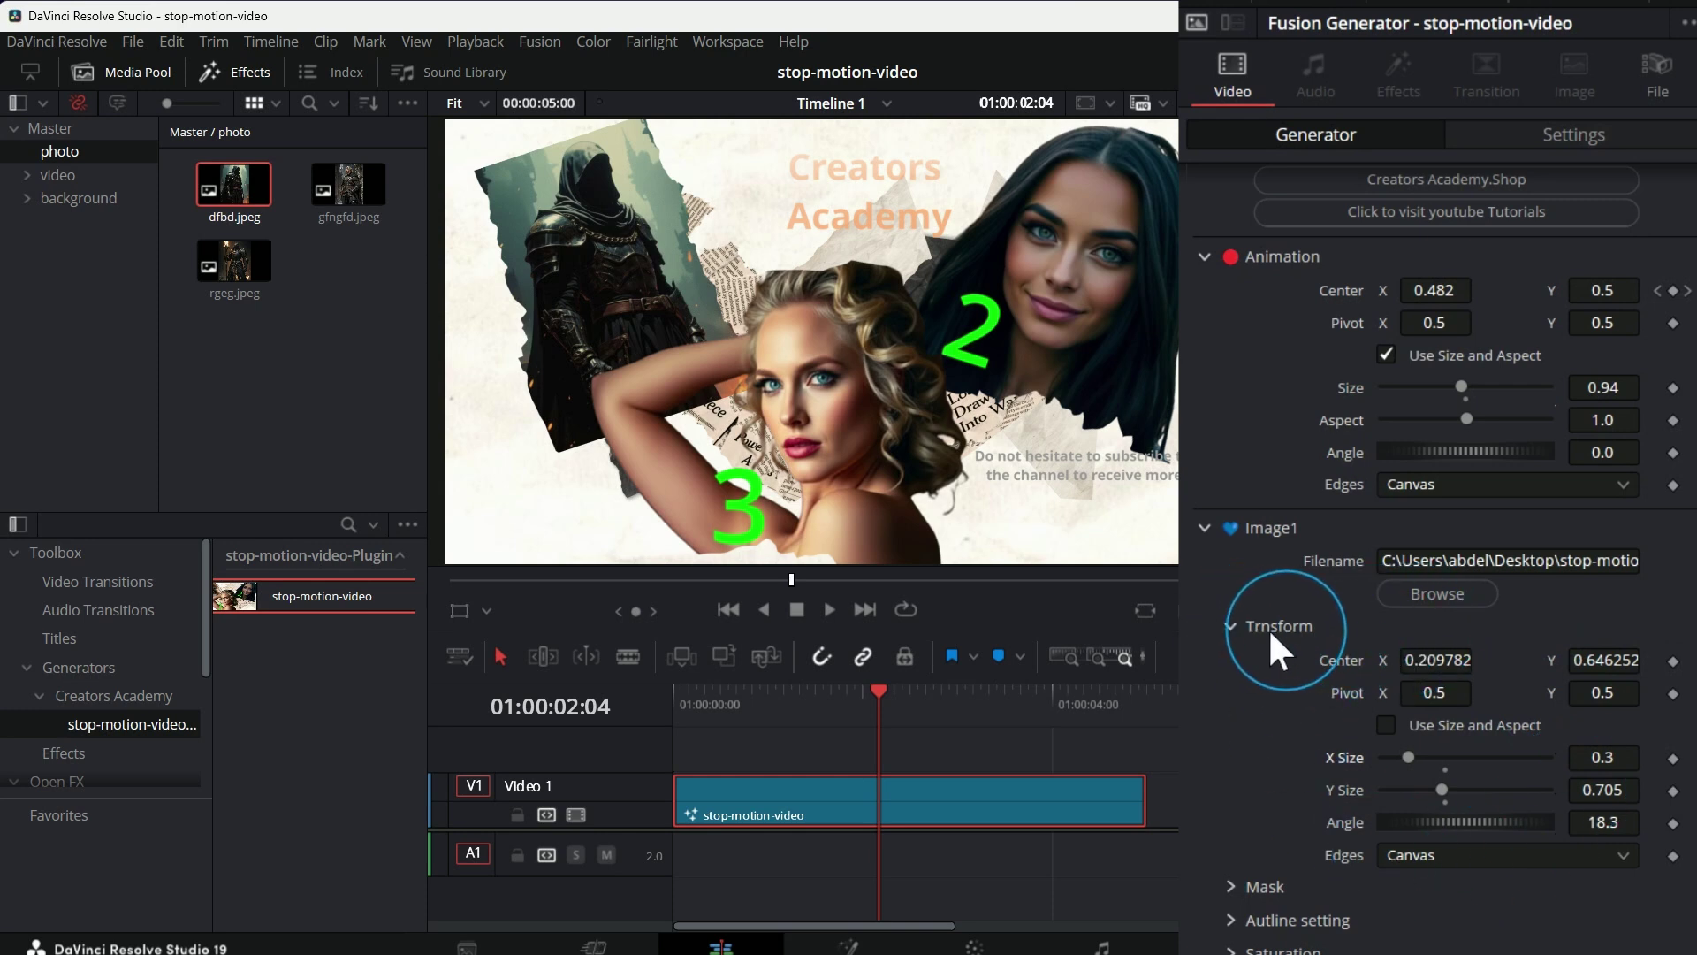
left_click(1231, 624)
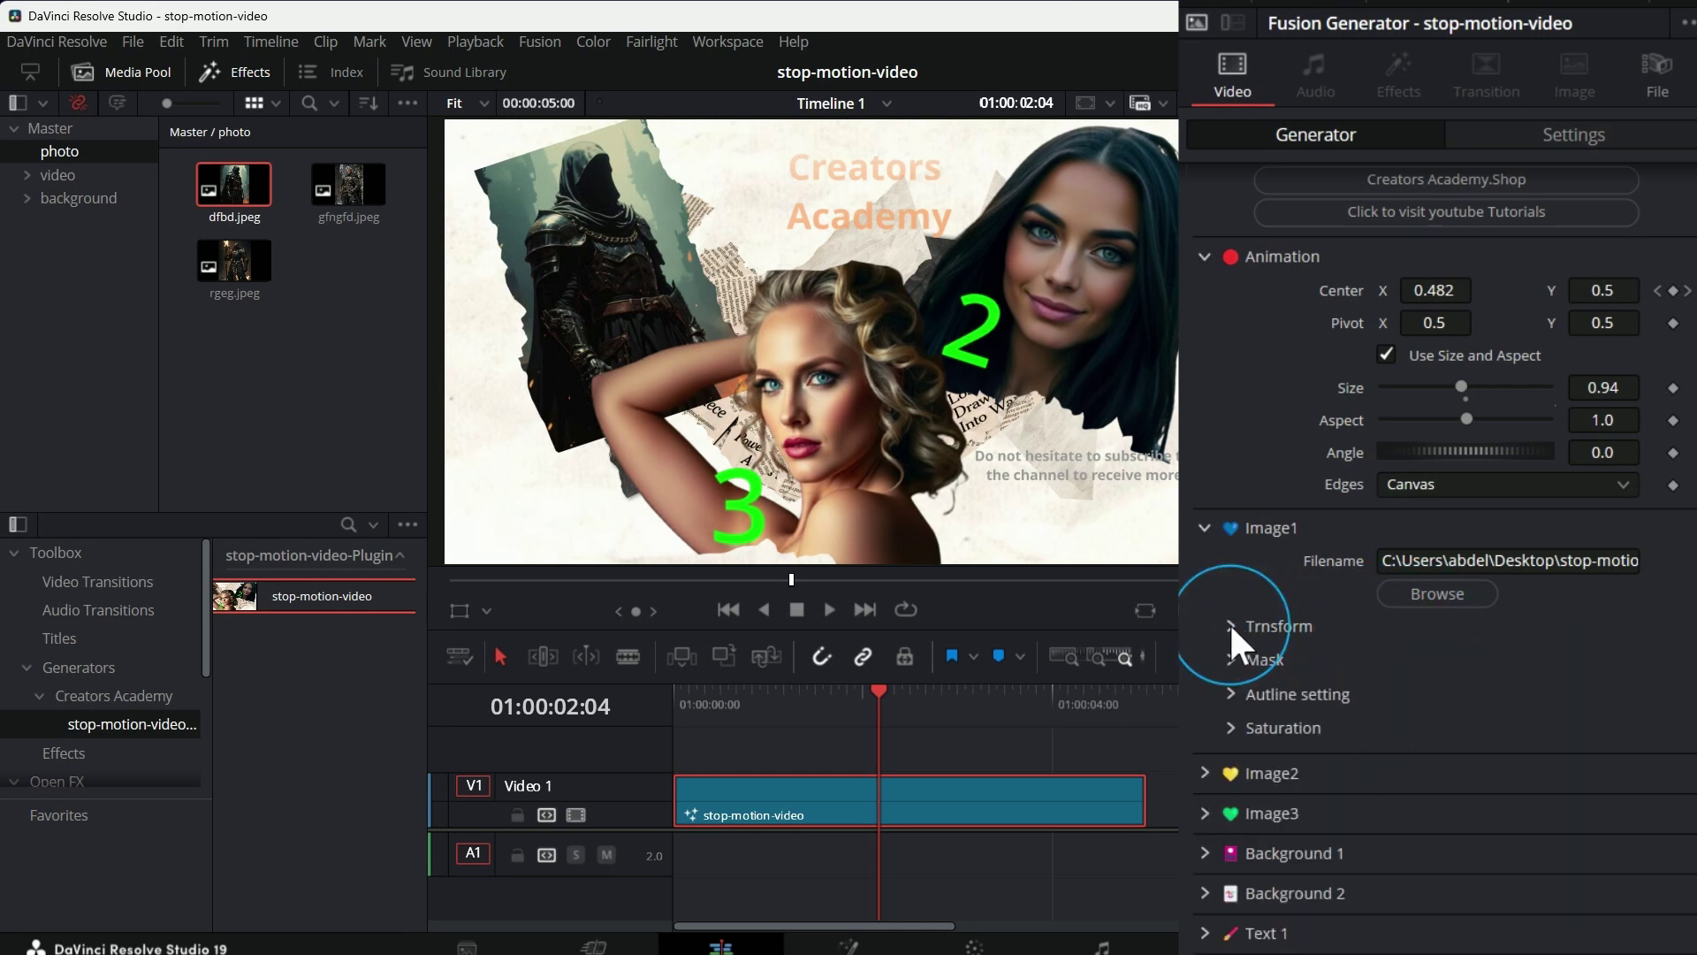
Step: Try out the Image1 mask's Soft Edge, Border Width, Invert, Solid, Center and Size settings
left_click(1238, 672)
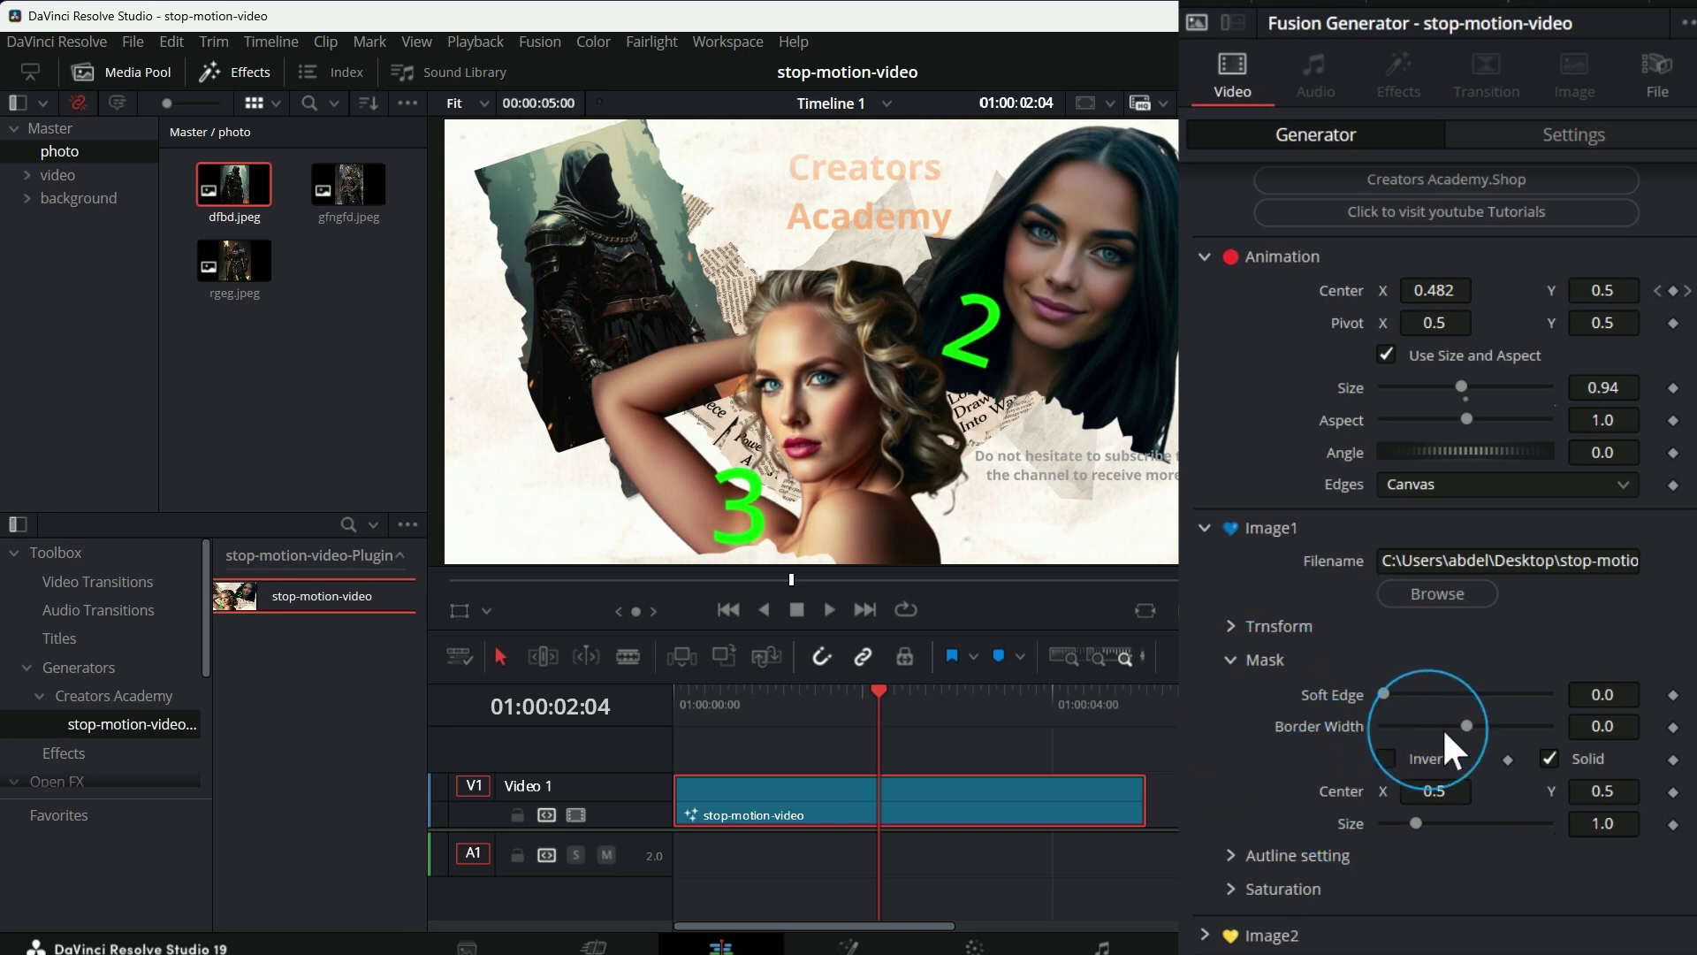
left_click_drag(1387, 693, 1345, 684)
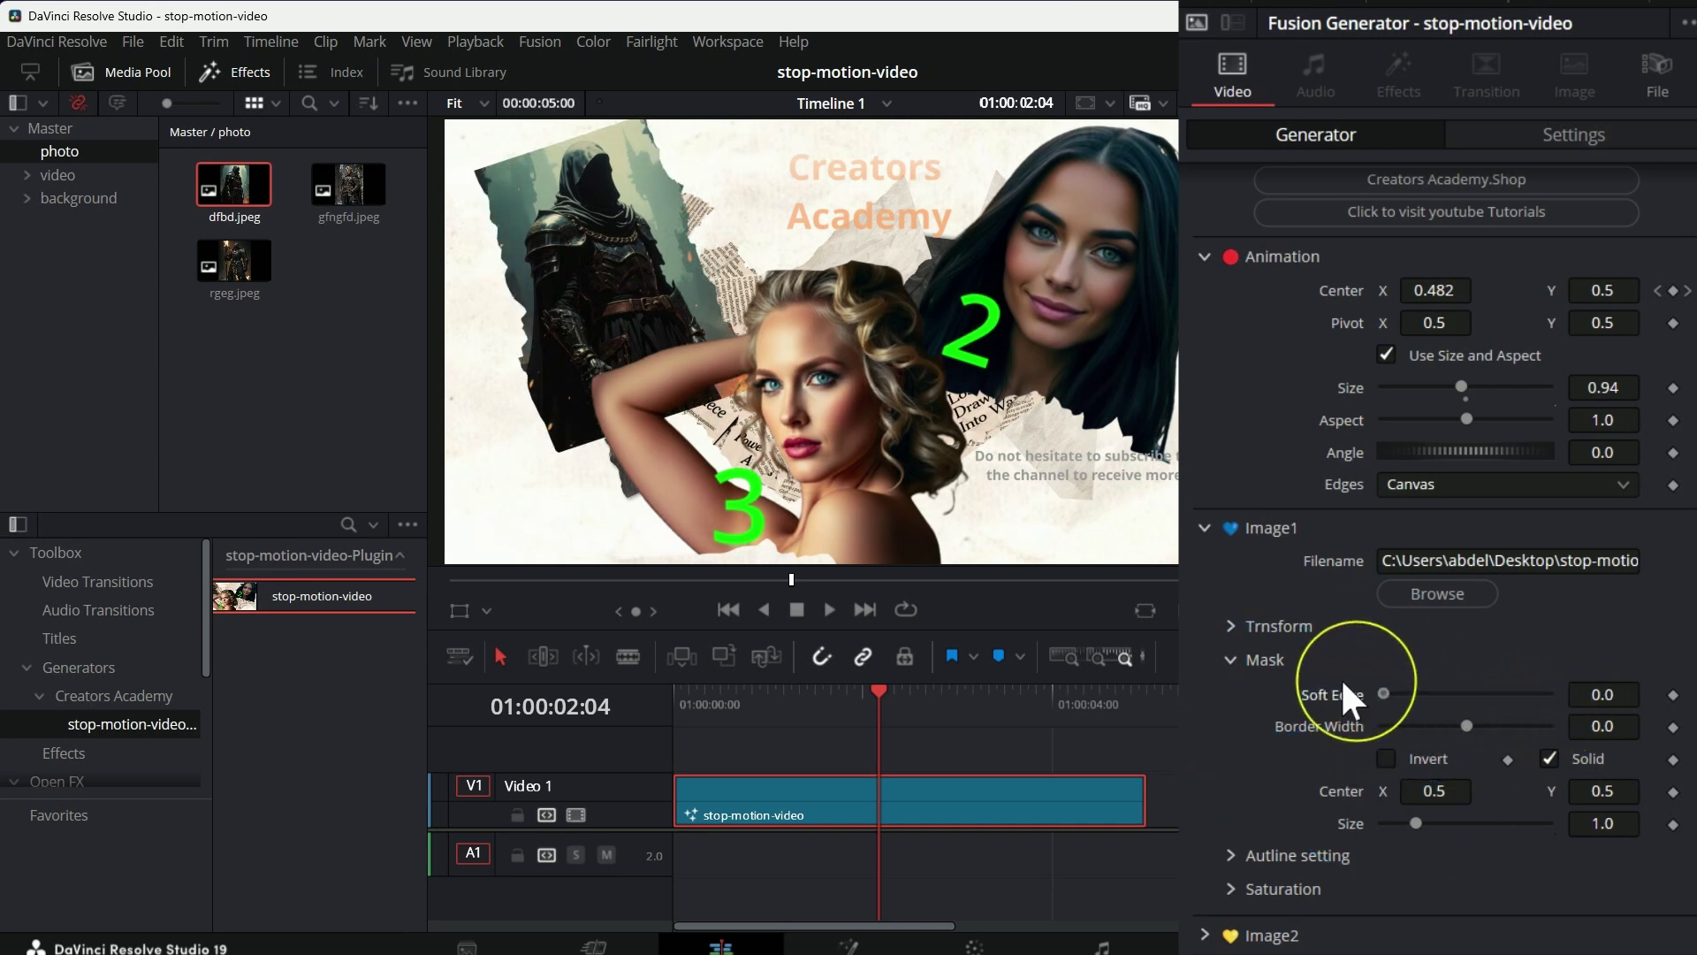
mouse_move(1466, 726)
left_mouse_down()
mouse_move(1531, 757)
mouse_move(1412, 716)
mouse_move(1497, 725)
mouse_move(1475, 726)
left_mouse_up()
left_click(1547, 758)
left_click(1386, 758)
left_click(1548, 758)
left_click(1385, 758)
left_click(1548, 758)
left_click(1548, 757)
left_click(1386, 757)
left_click(1548, 757)
mouse_move(1602, 791)
left_mouse_down()
mouse_move(1640, 790)
mouse_move(1602, 791)
left_mouse_up()
left_click_drag(1416, 823, 1415, 820)
mouse_move(1476, 725)
left_mouse_down()
mouse_move(1518, 728)
mouse_move(1488, 726)
left_mouse_up()
left_click_drag(1420, 820, 1418, 820)
left_click(1386, 758)
left_click(1548, 758)
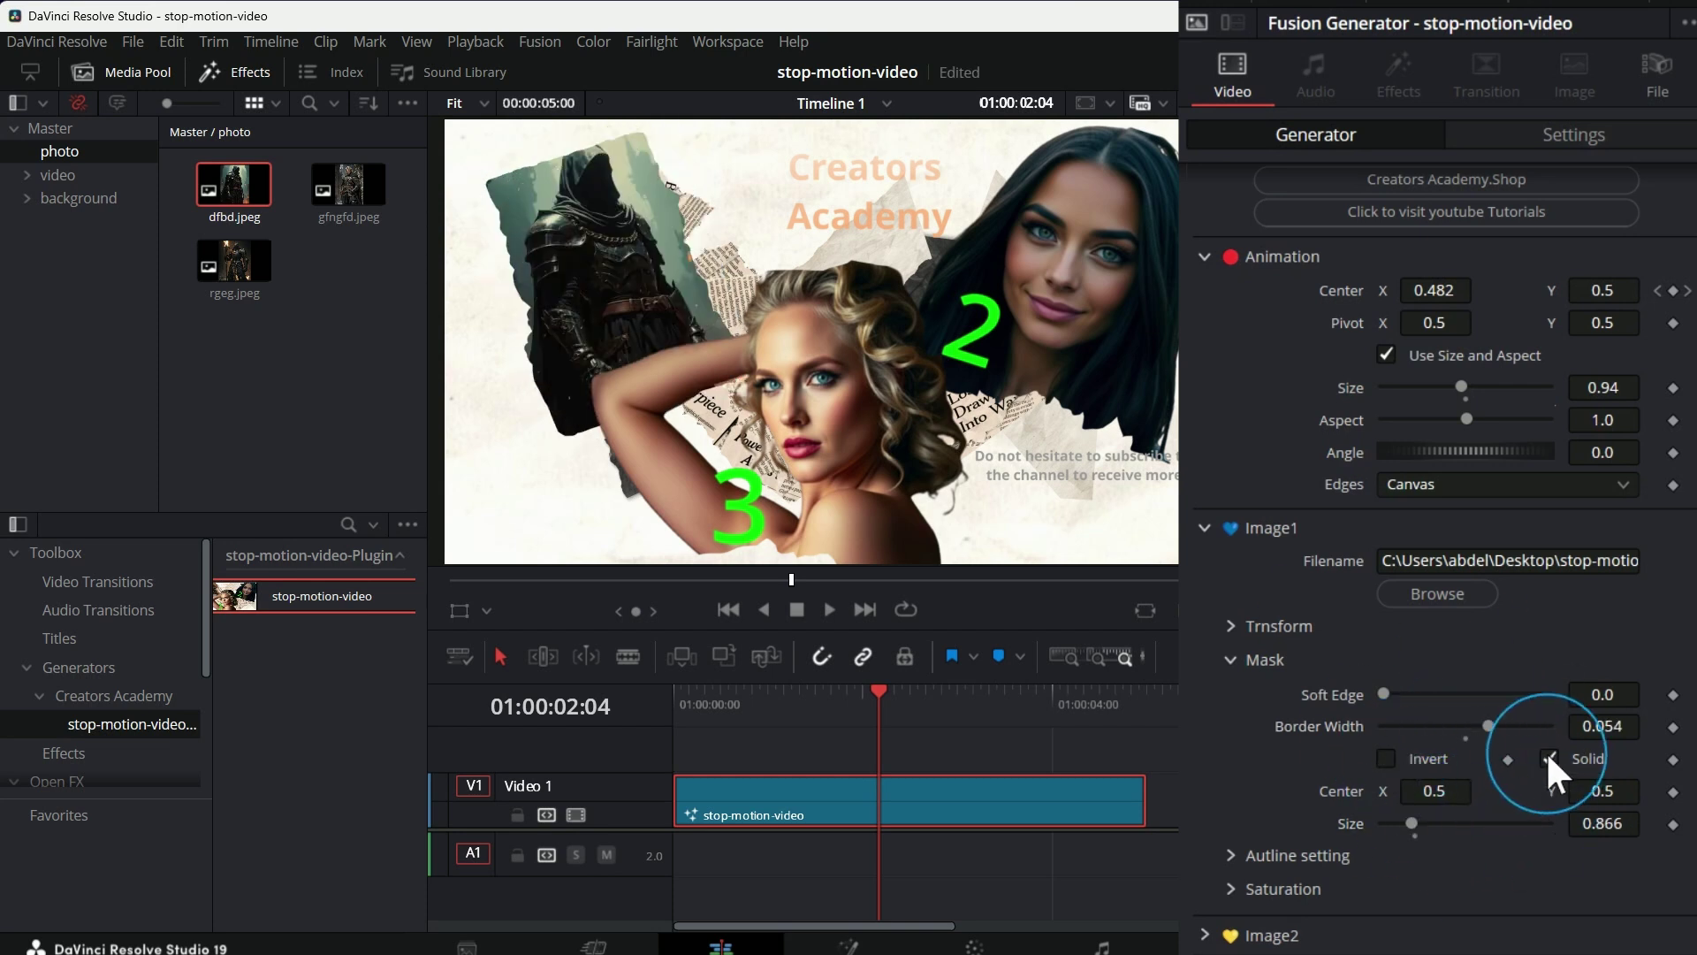
left_click(1241, 660)
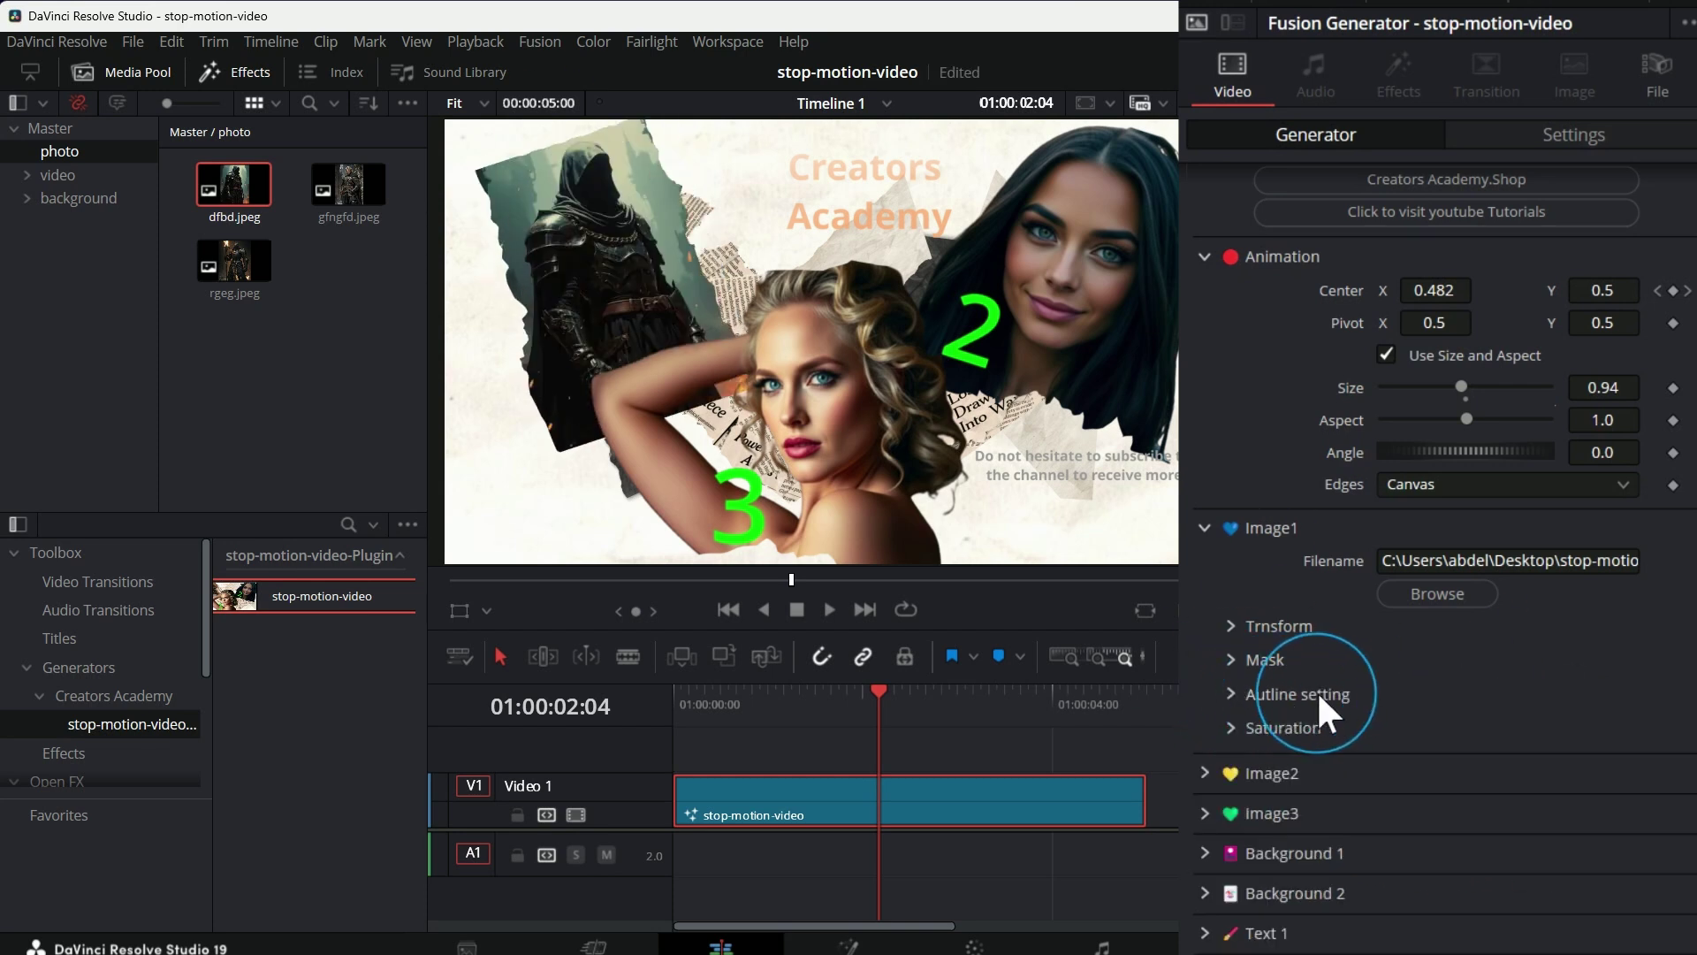
Step: Enable the outline on Image1 and set its Amount to 0.0086
left_click(1225, 693)
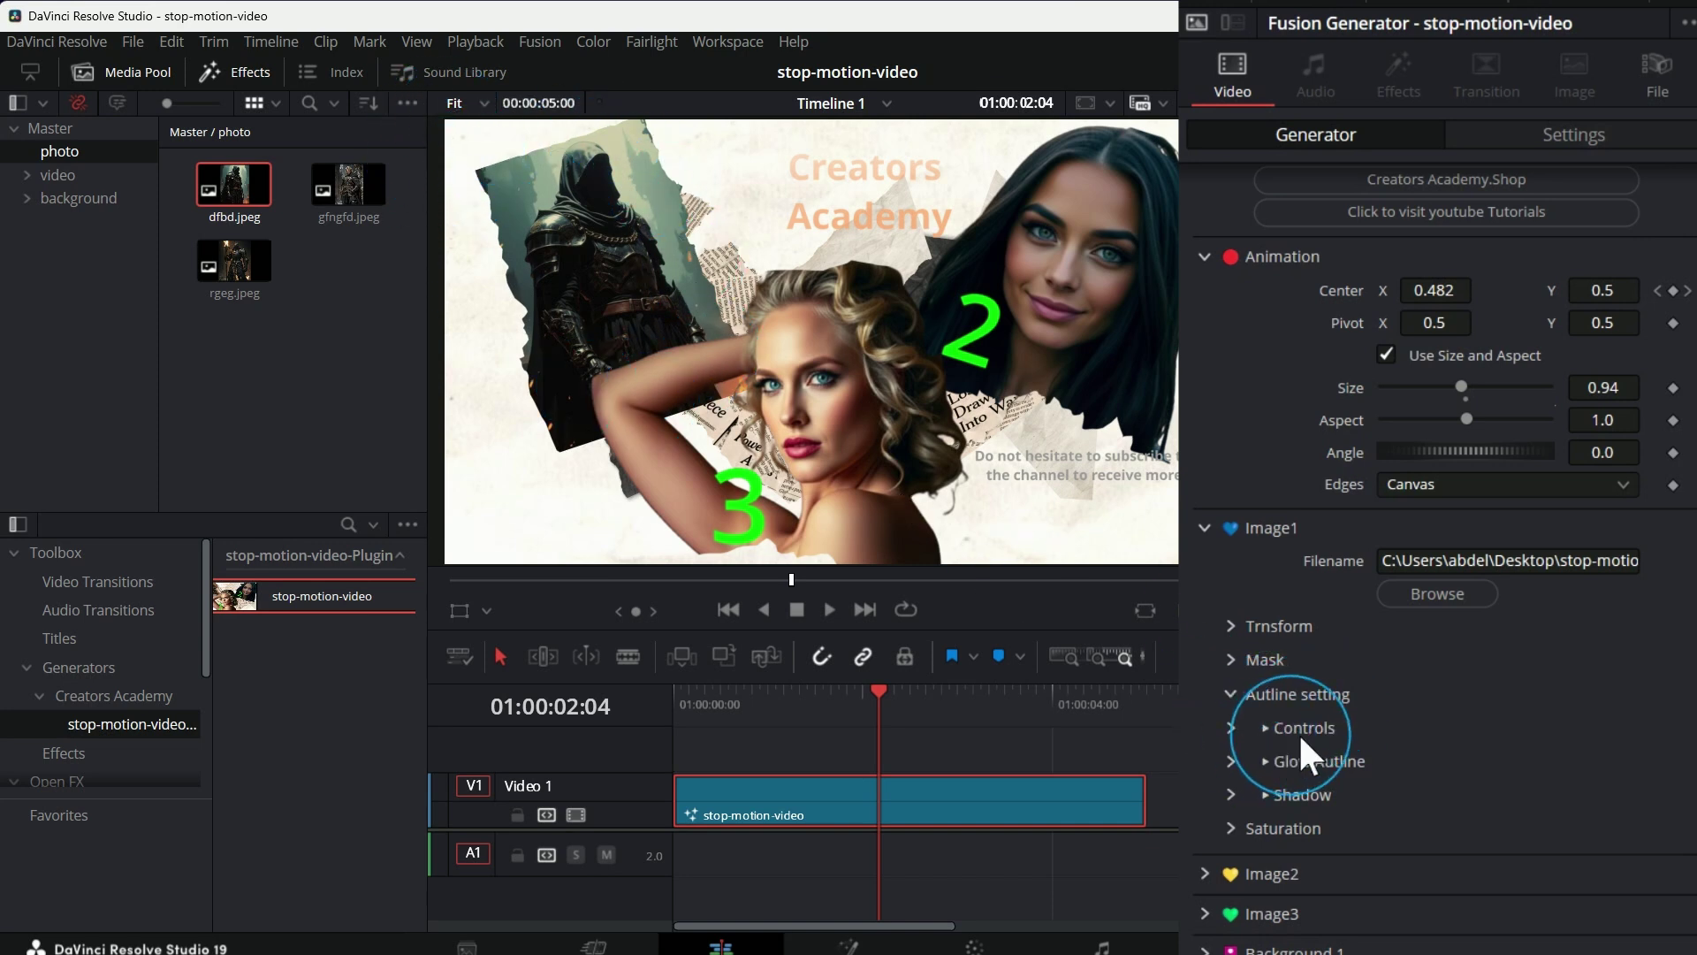
left_click(1231, 728)
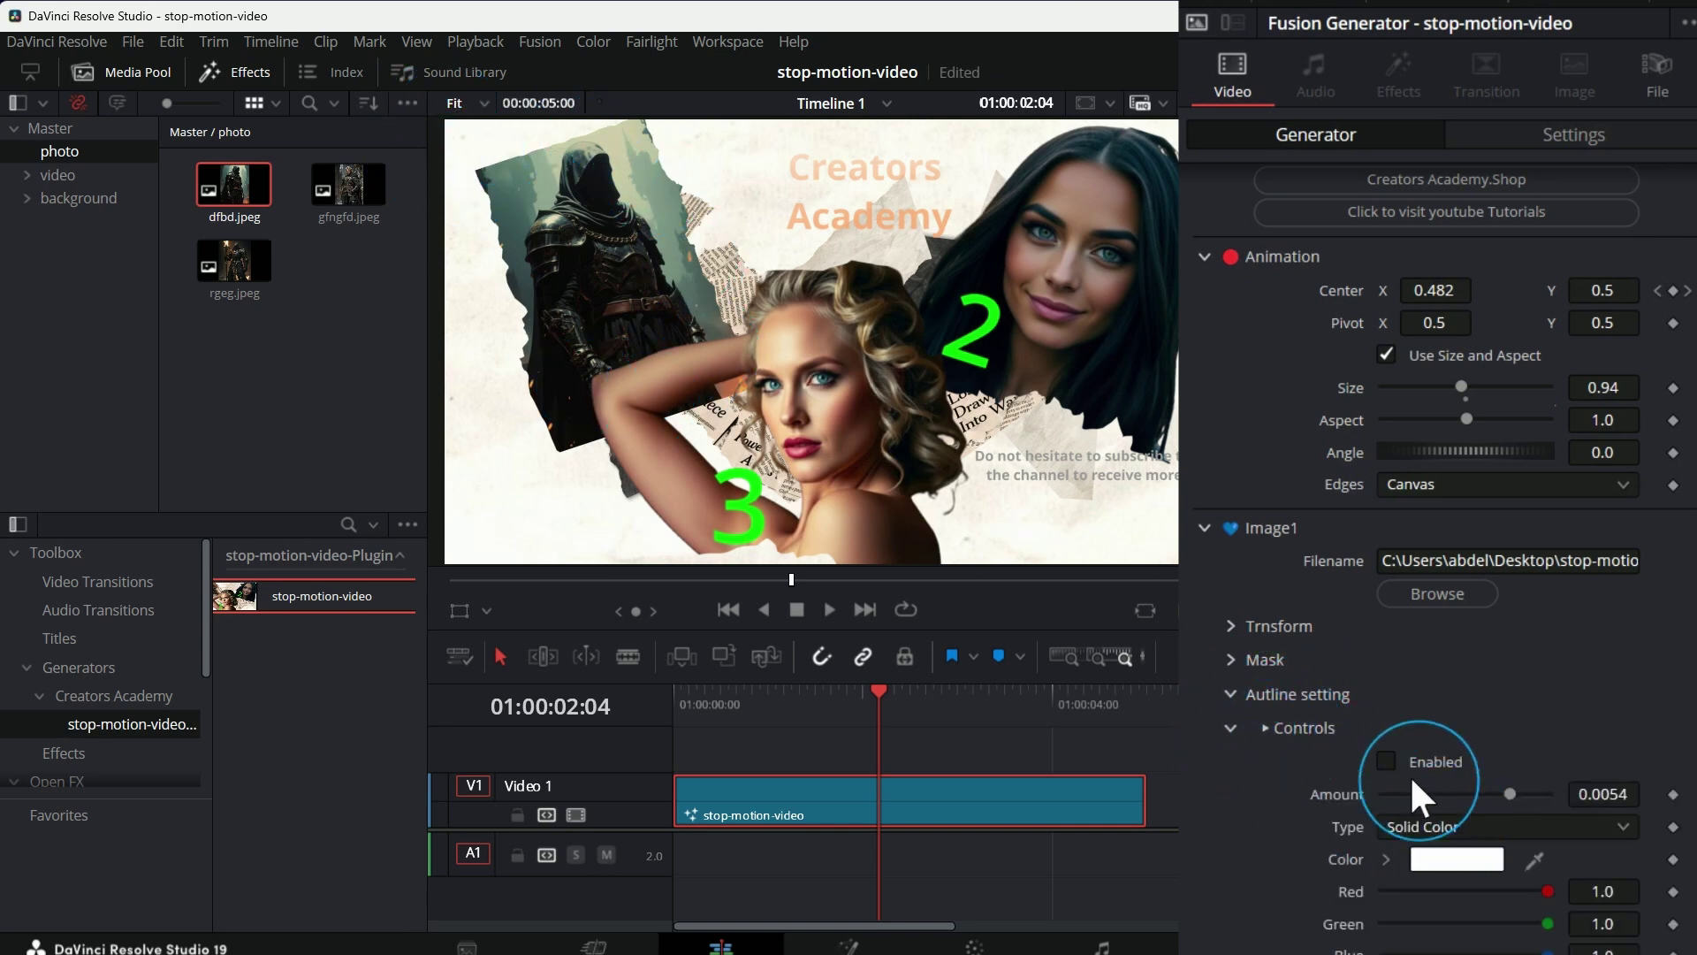
left_click(1386, 761)
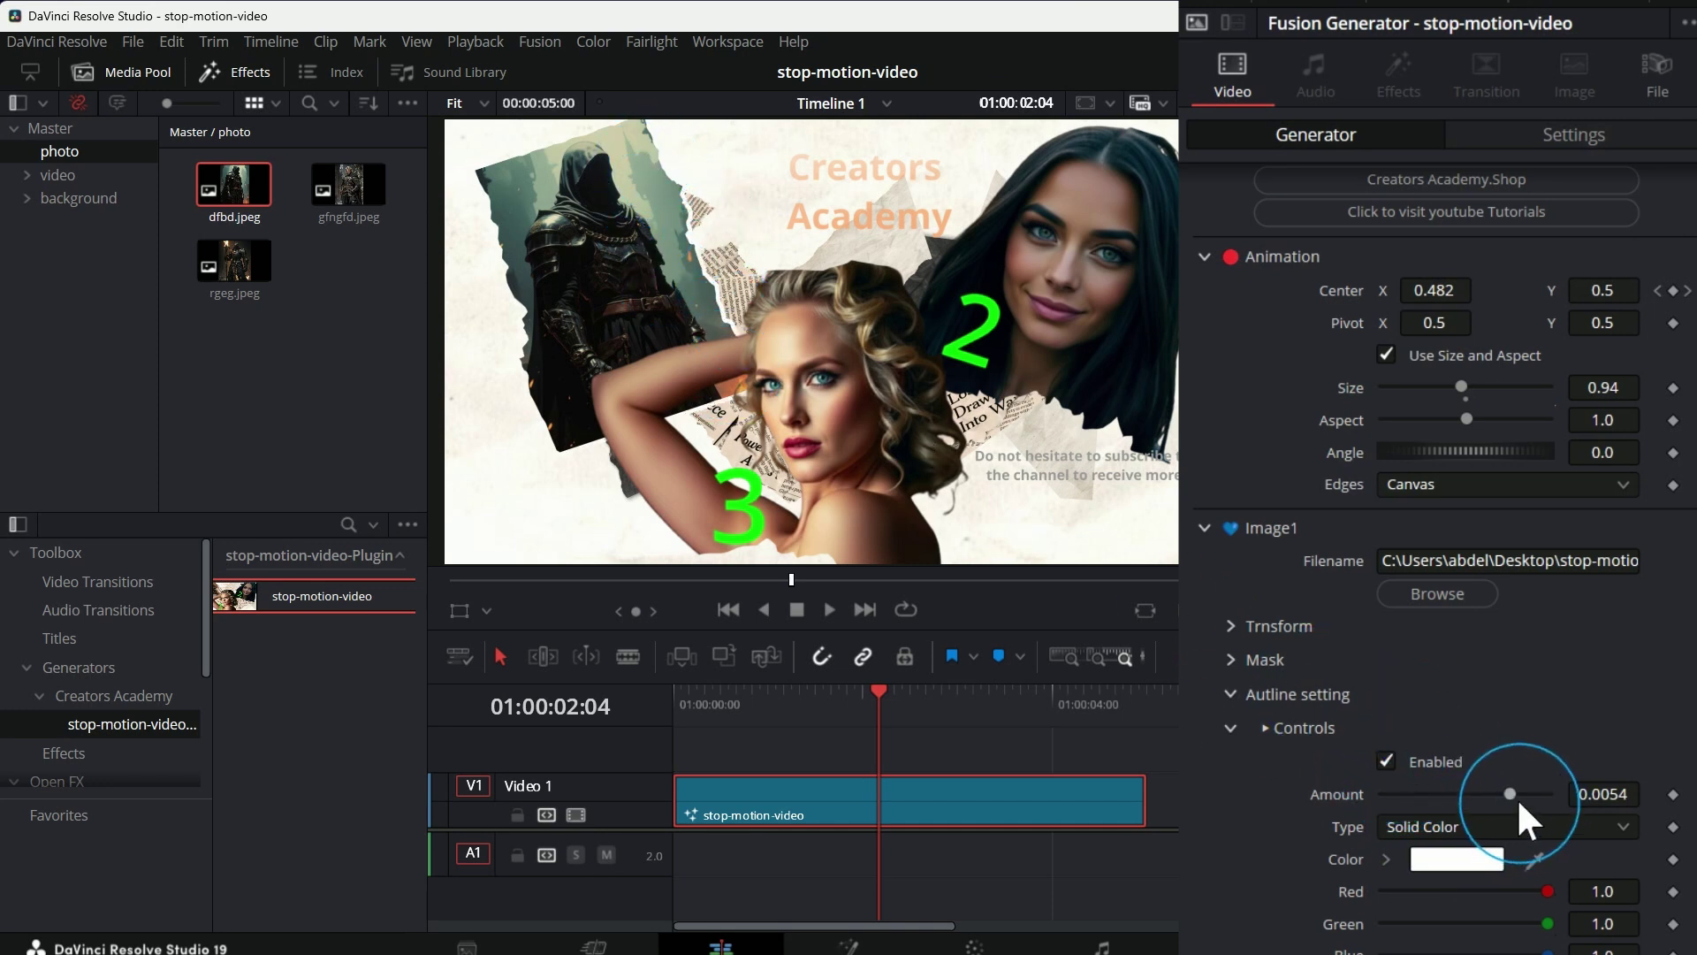
mouse_move(1511, 794)
left_mouse_down()
mouse_move(1557, 792)
mouse_move(1519, 792)
mouse_move(1536, 794)
left_mouse_up()
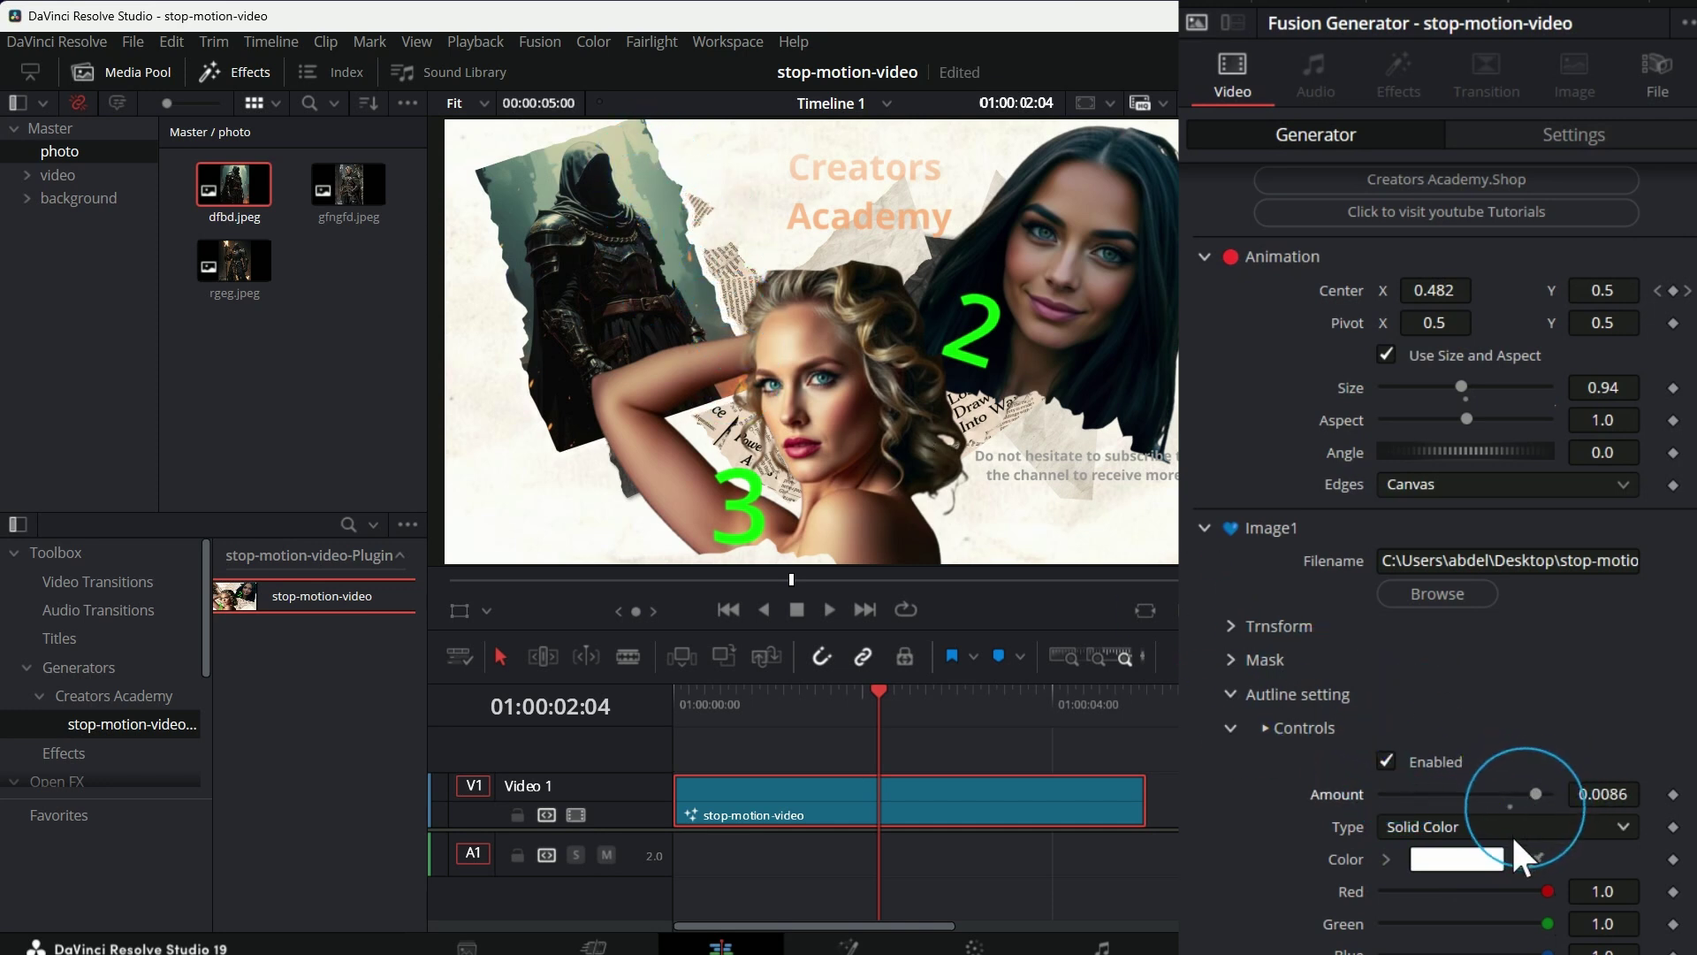
Step: Set Image1's outline colour to a teal sampled from the canvas preview
left_click(1459, 860)
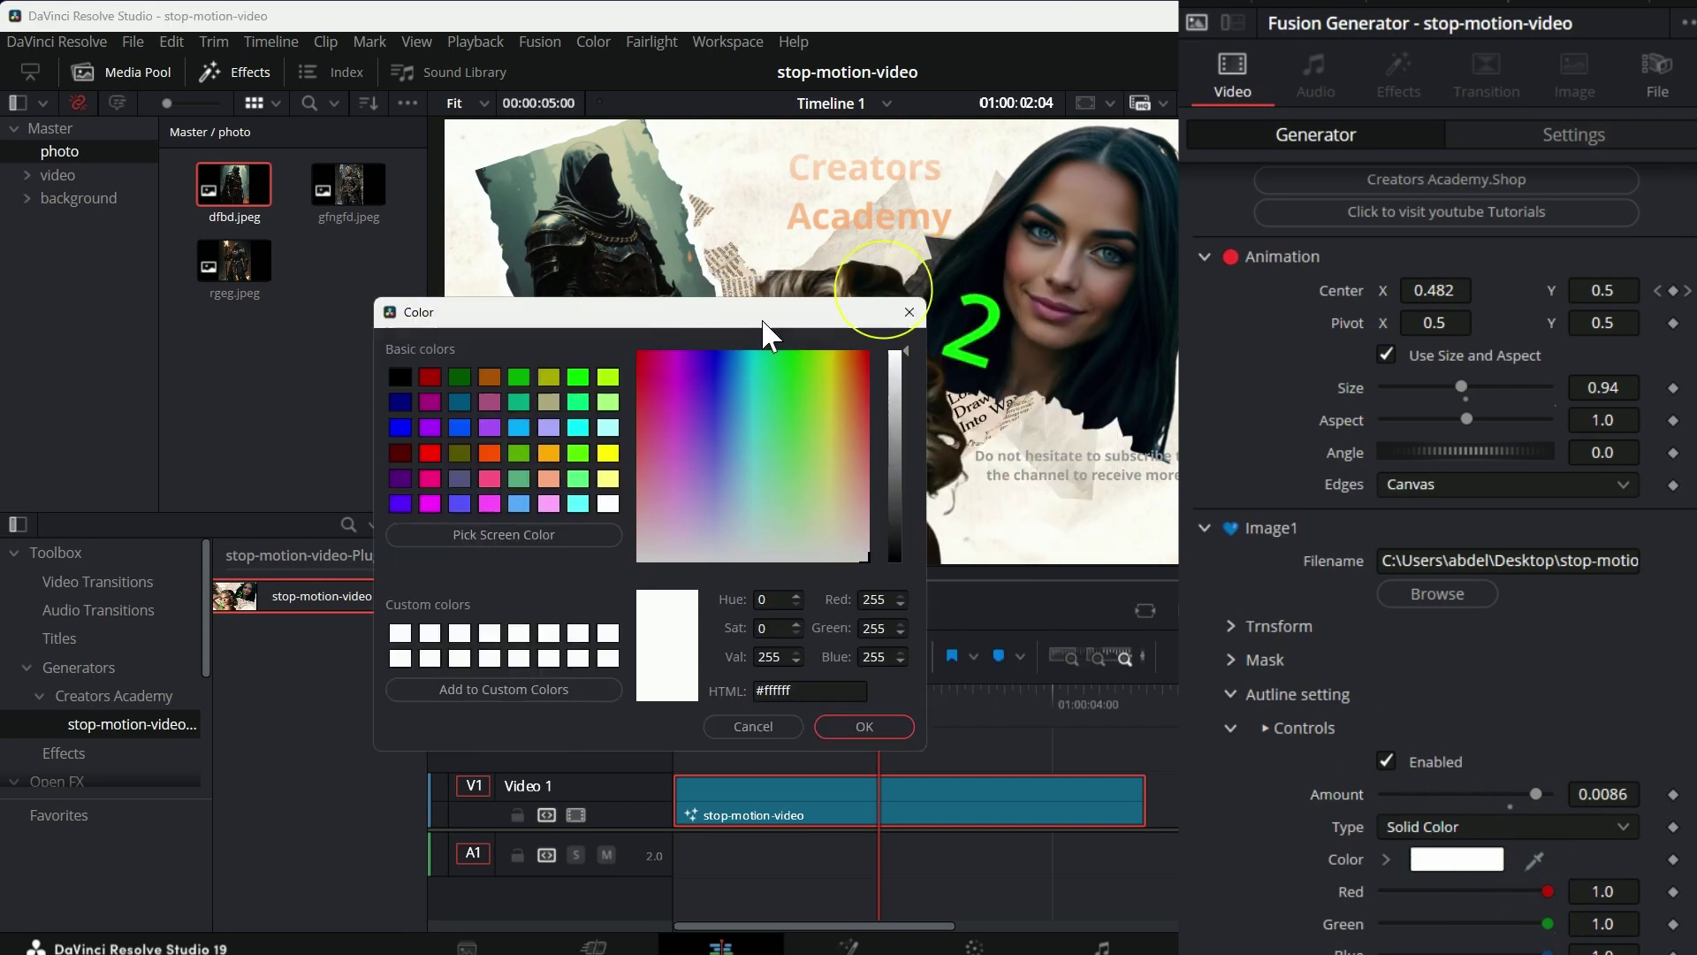
left_click_drag(764, 323, 349, 261)
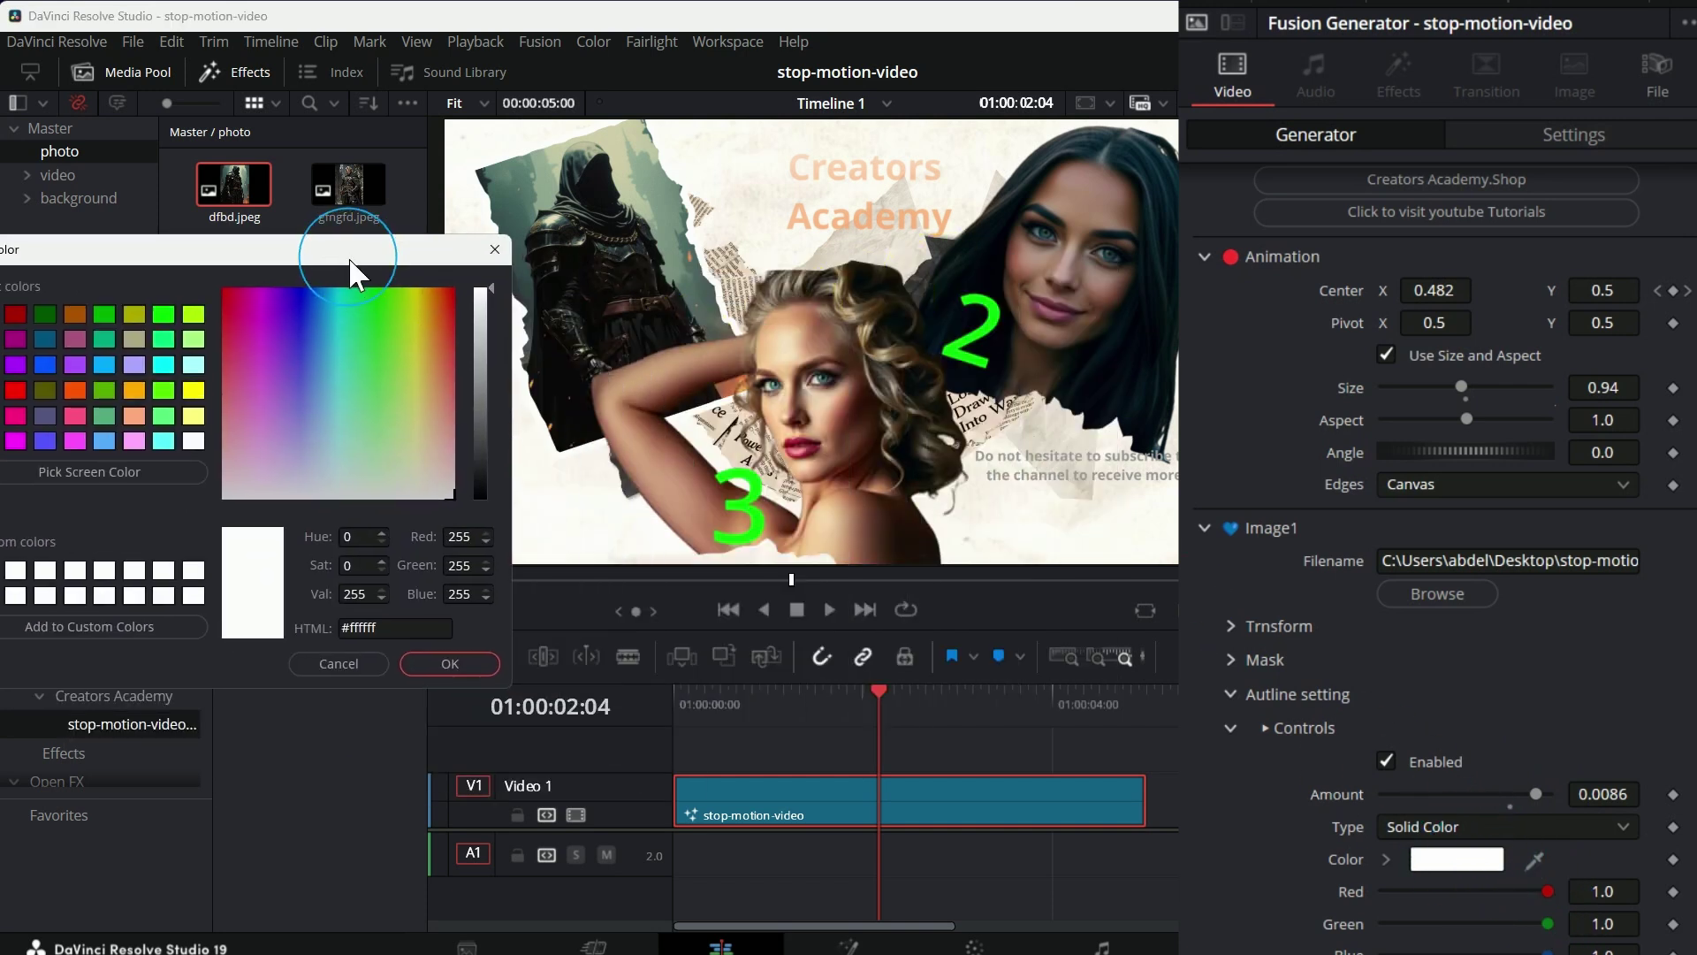
left_click(160, 475)
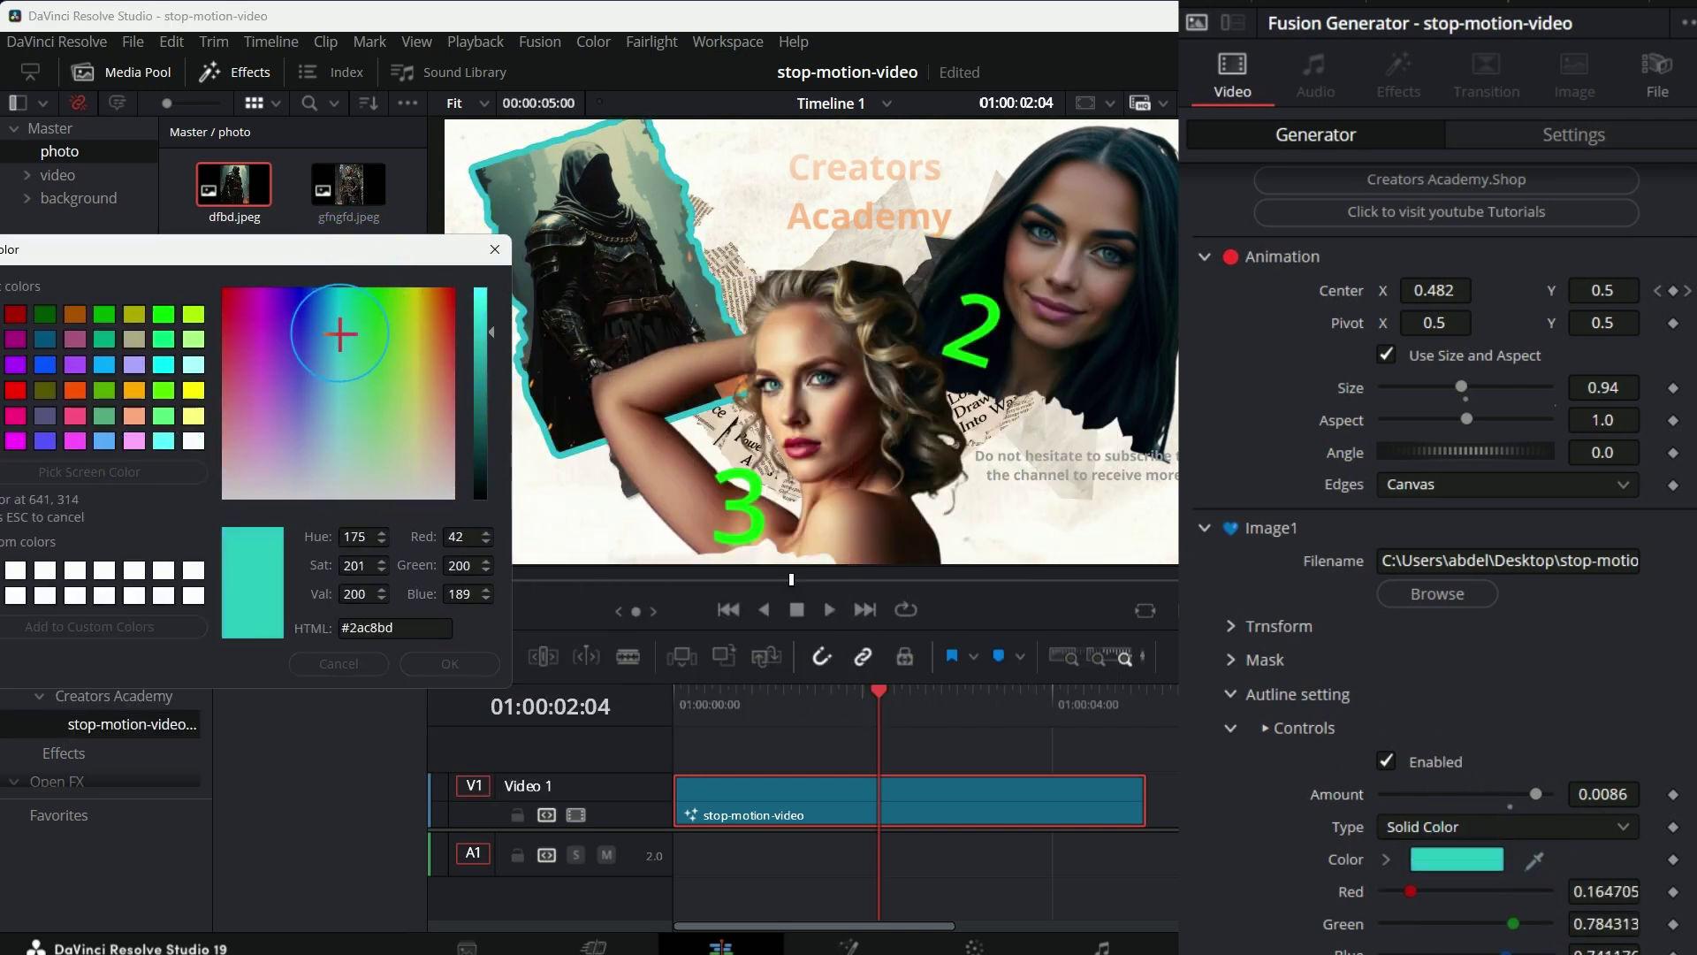
left_click(708, 347)
left_click(444, 660)
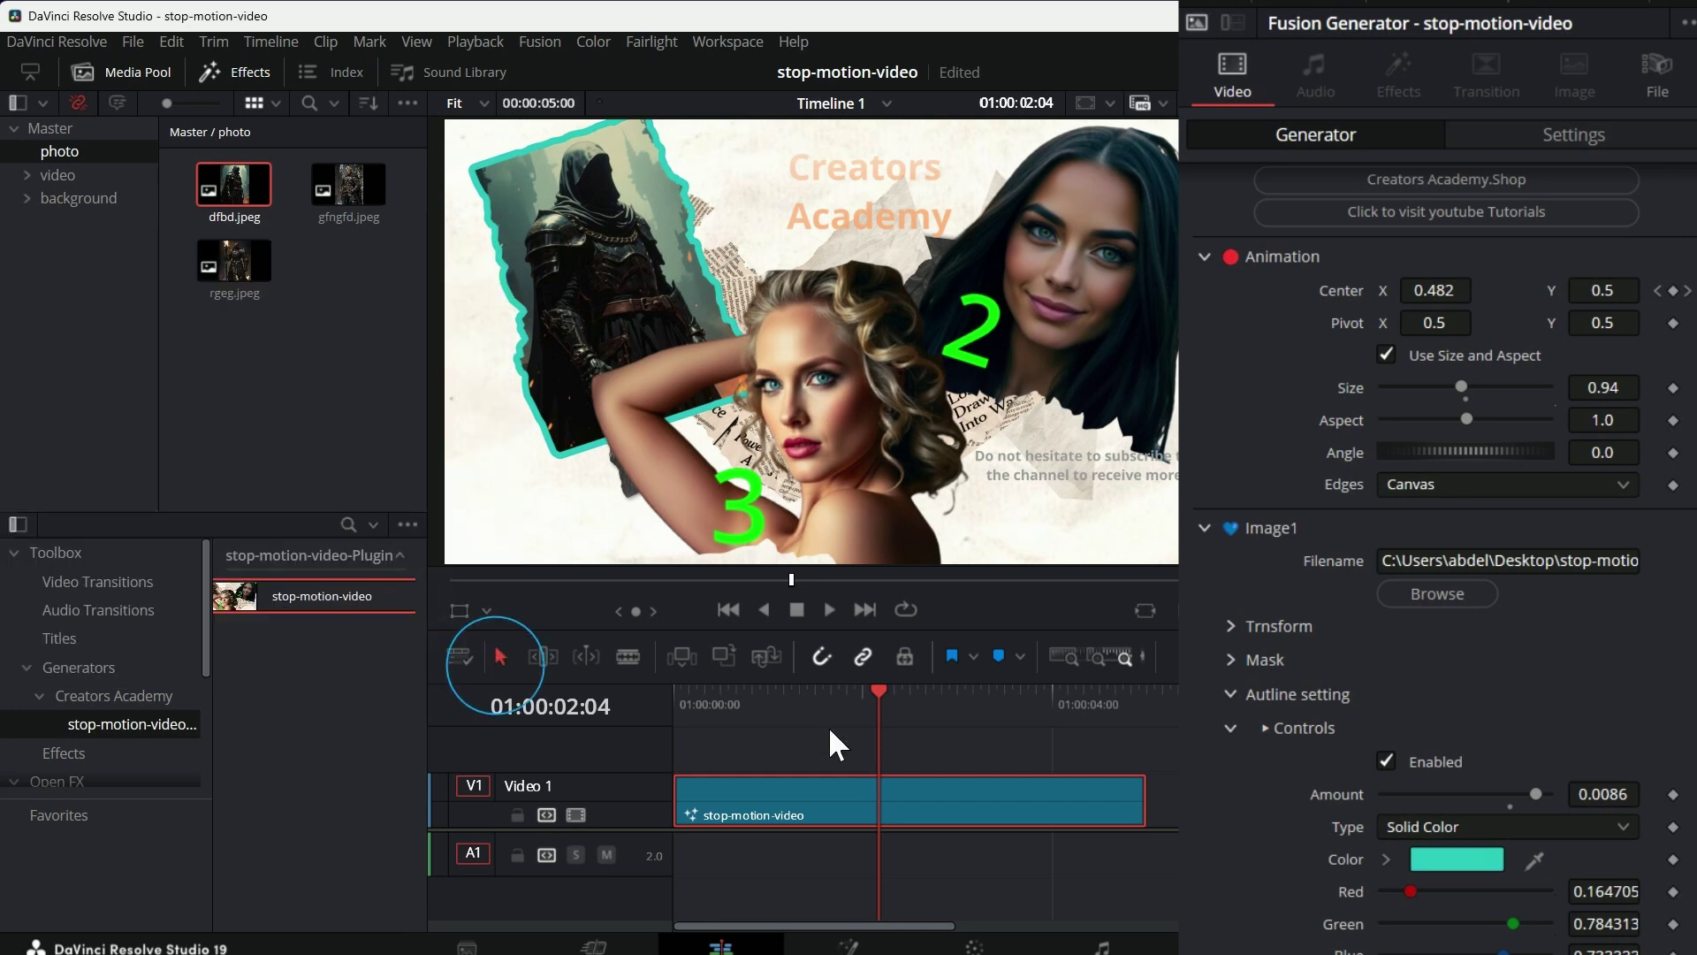
Step: Review the fill types offered for Image1's outline, keep Solid Color, and close the outline controls
scroll(1605, 882, "down", 5)
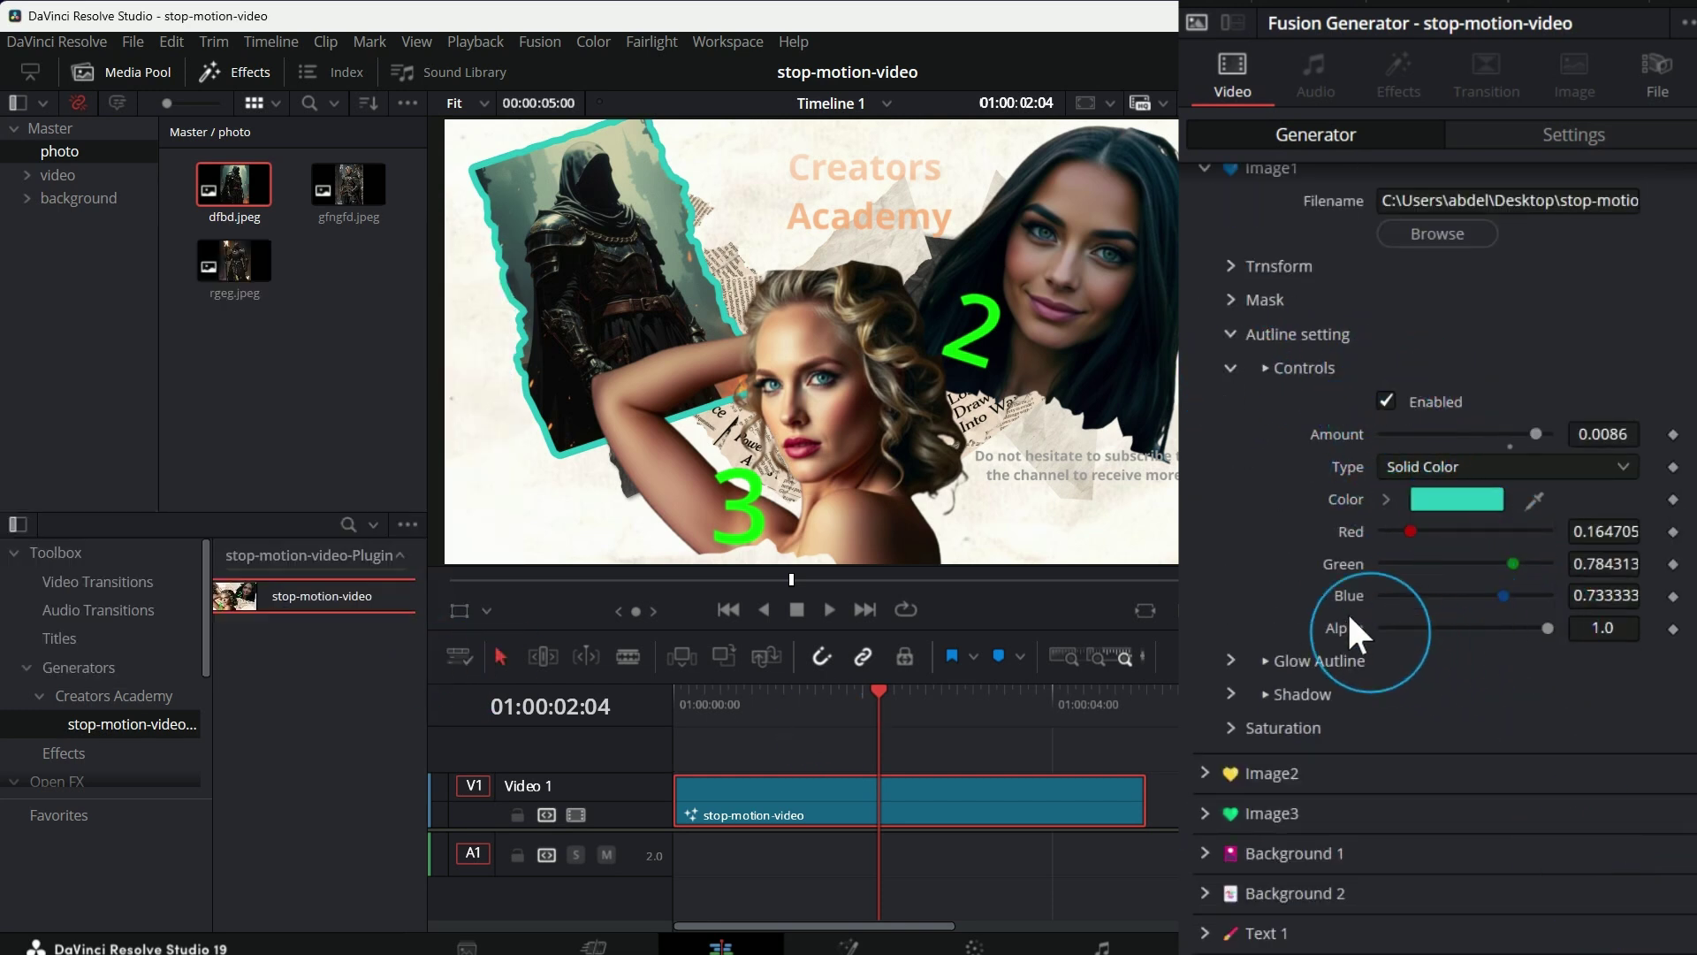
left_click(1513, 463)
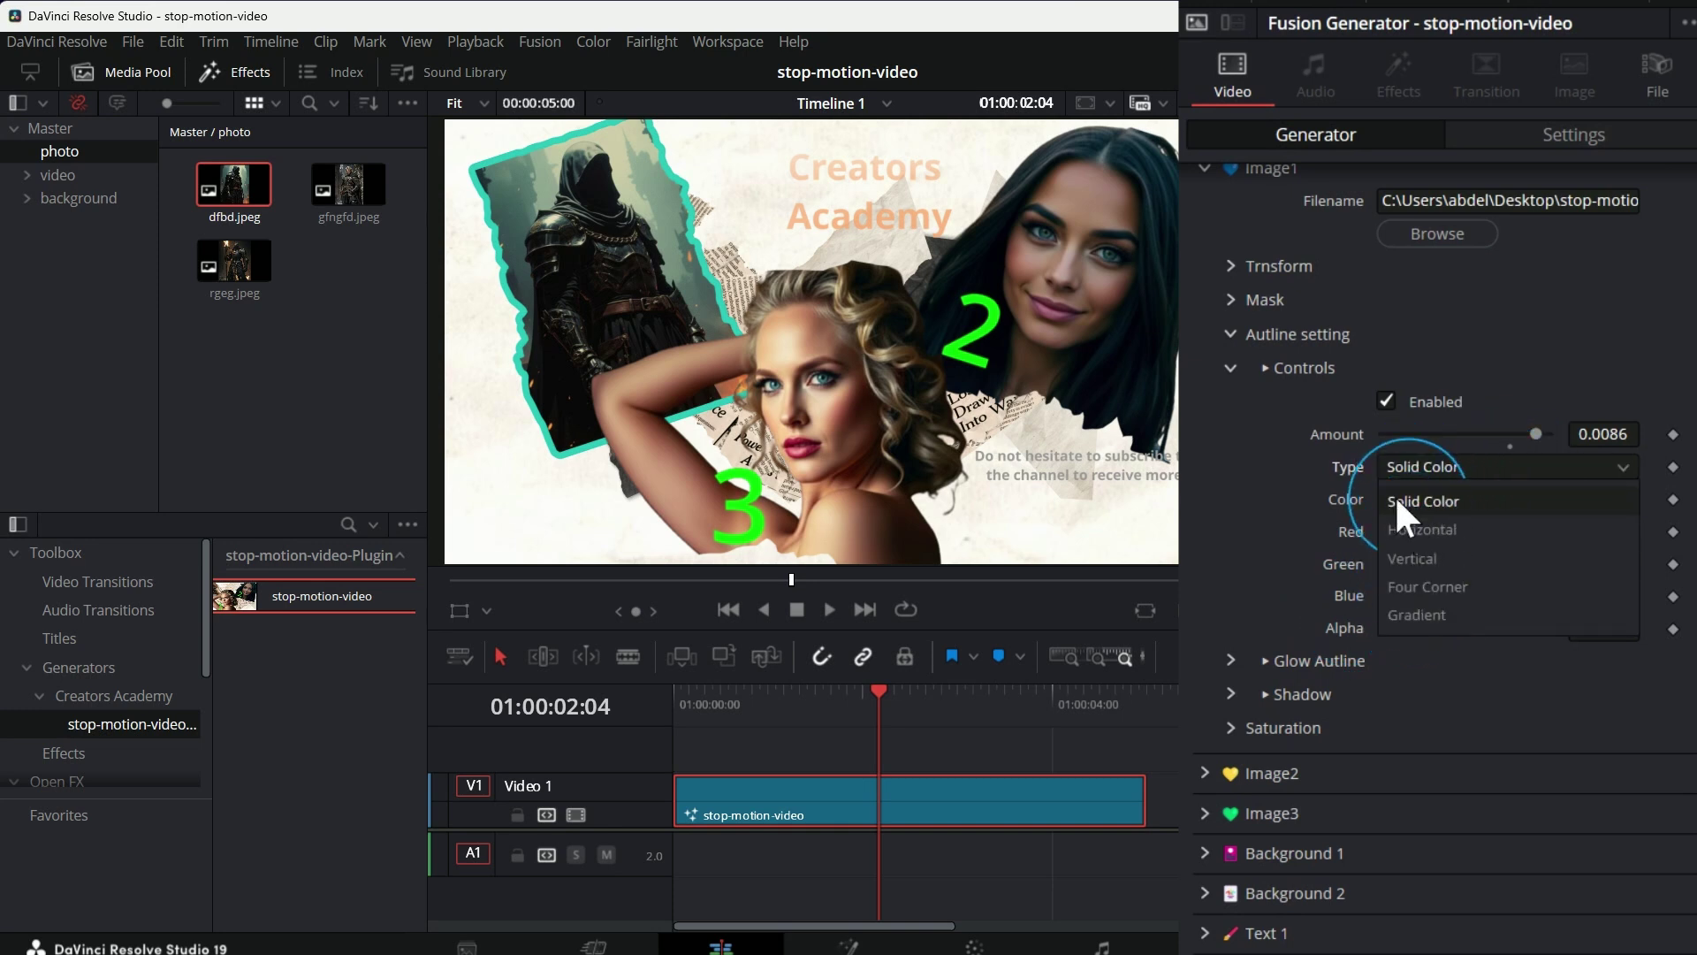
left_click(1264, 479)
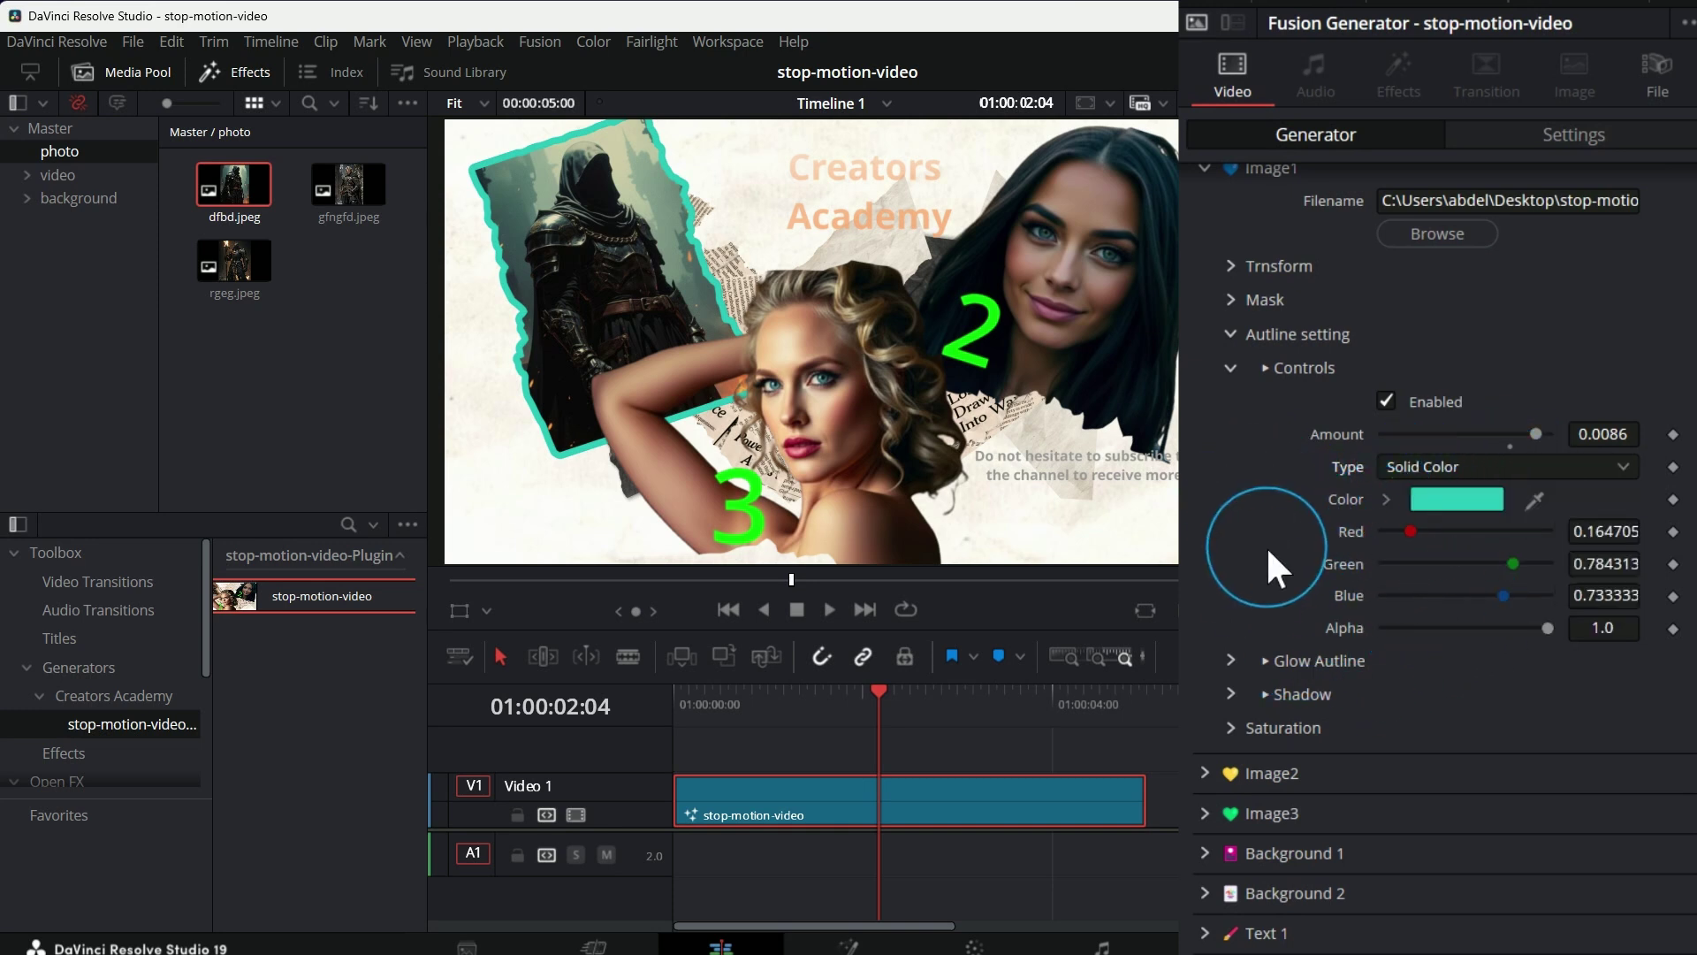
left_click(1231, 365)
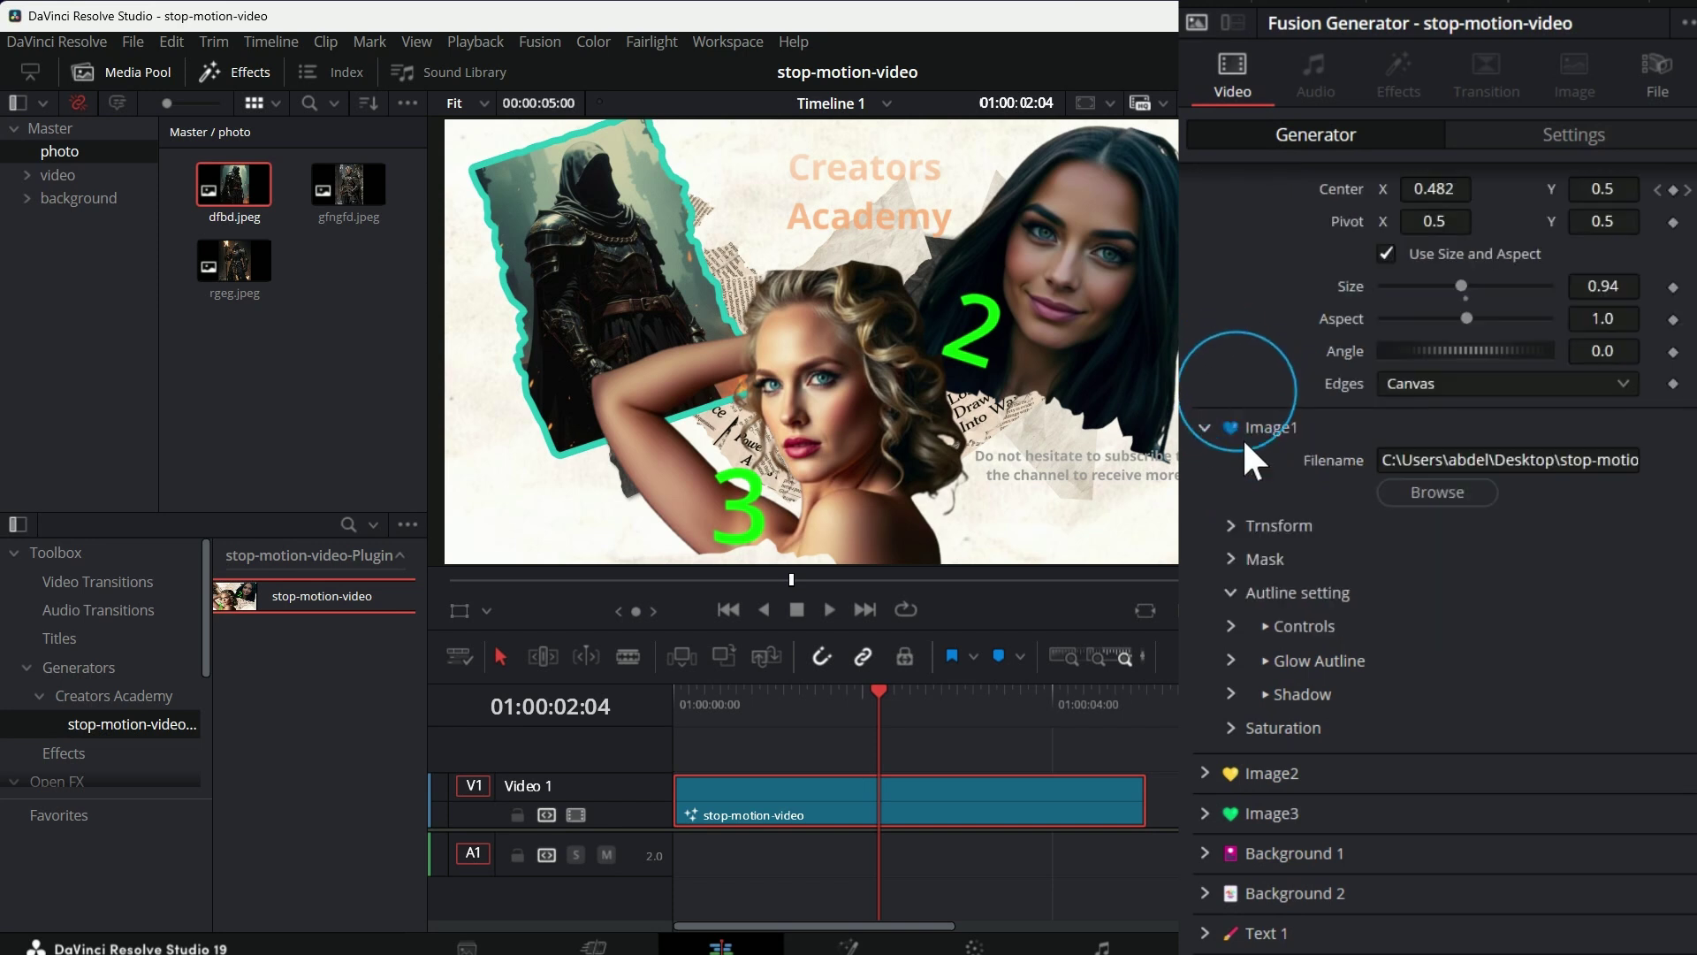
Step: Enable the glow outline on Image1 with Threshold 0.126, Gain 3.74 and Glow Size 81.1
left_click(1231, 660)
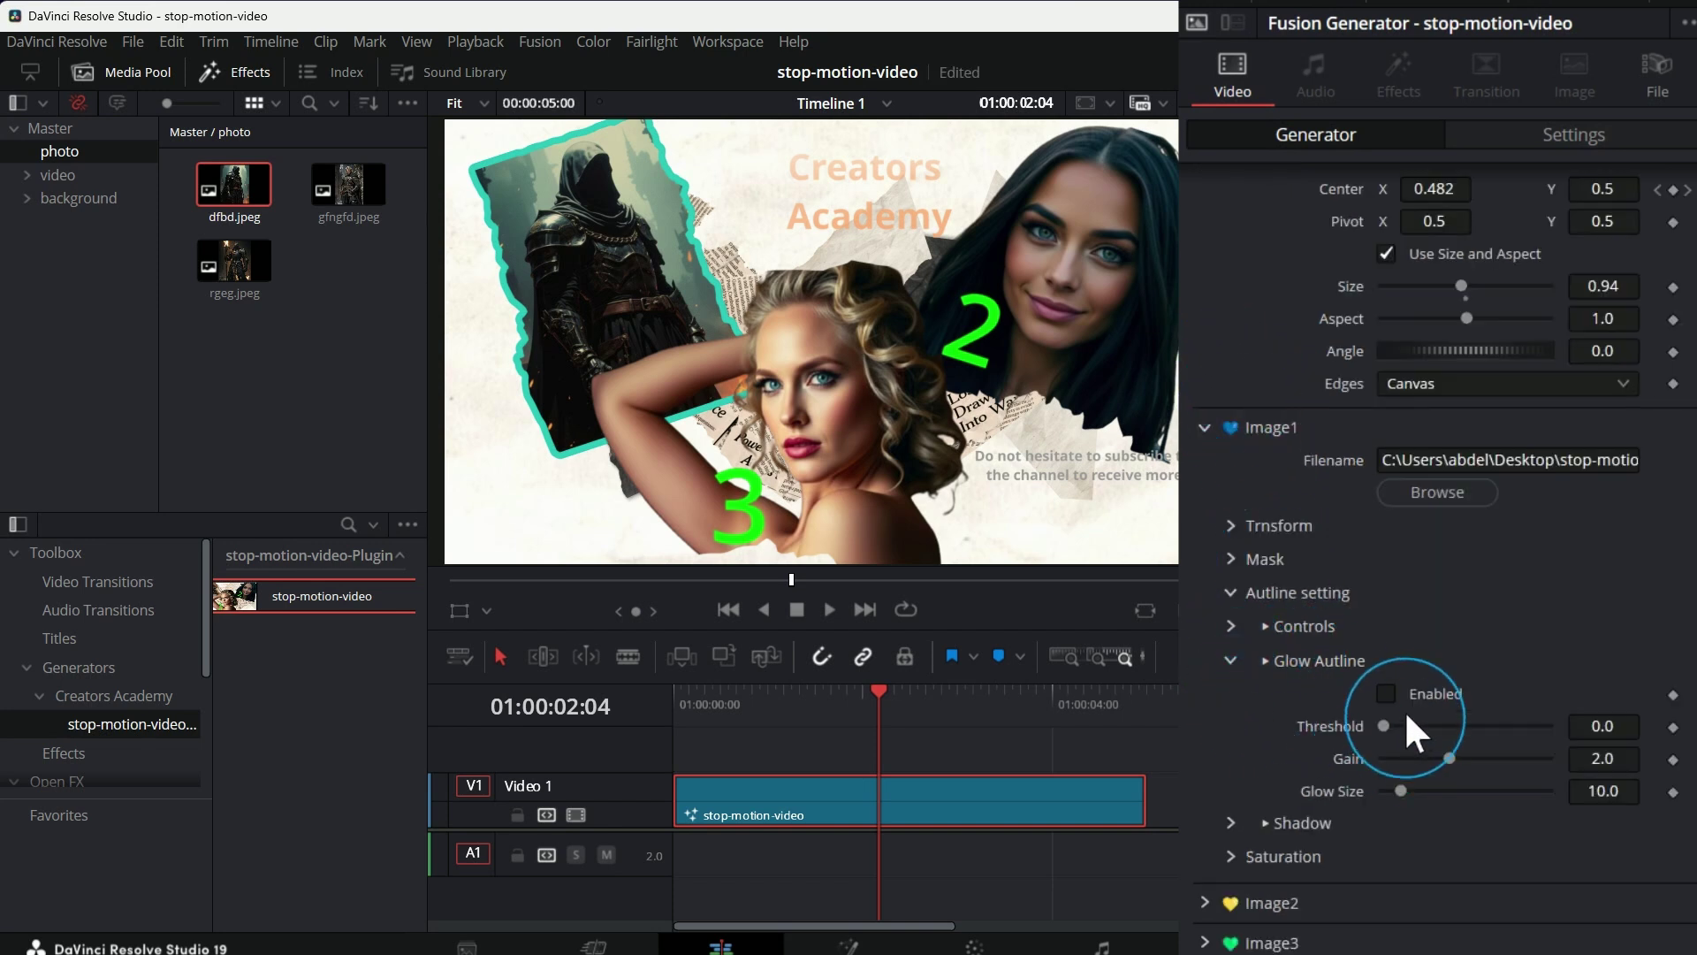
left_click(1388, 691)
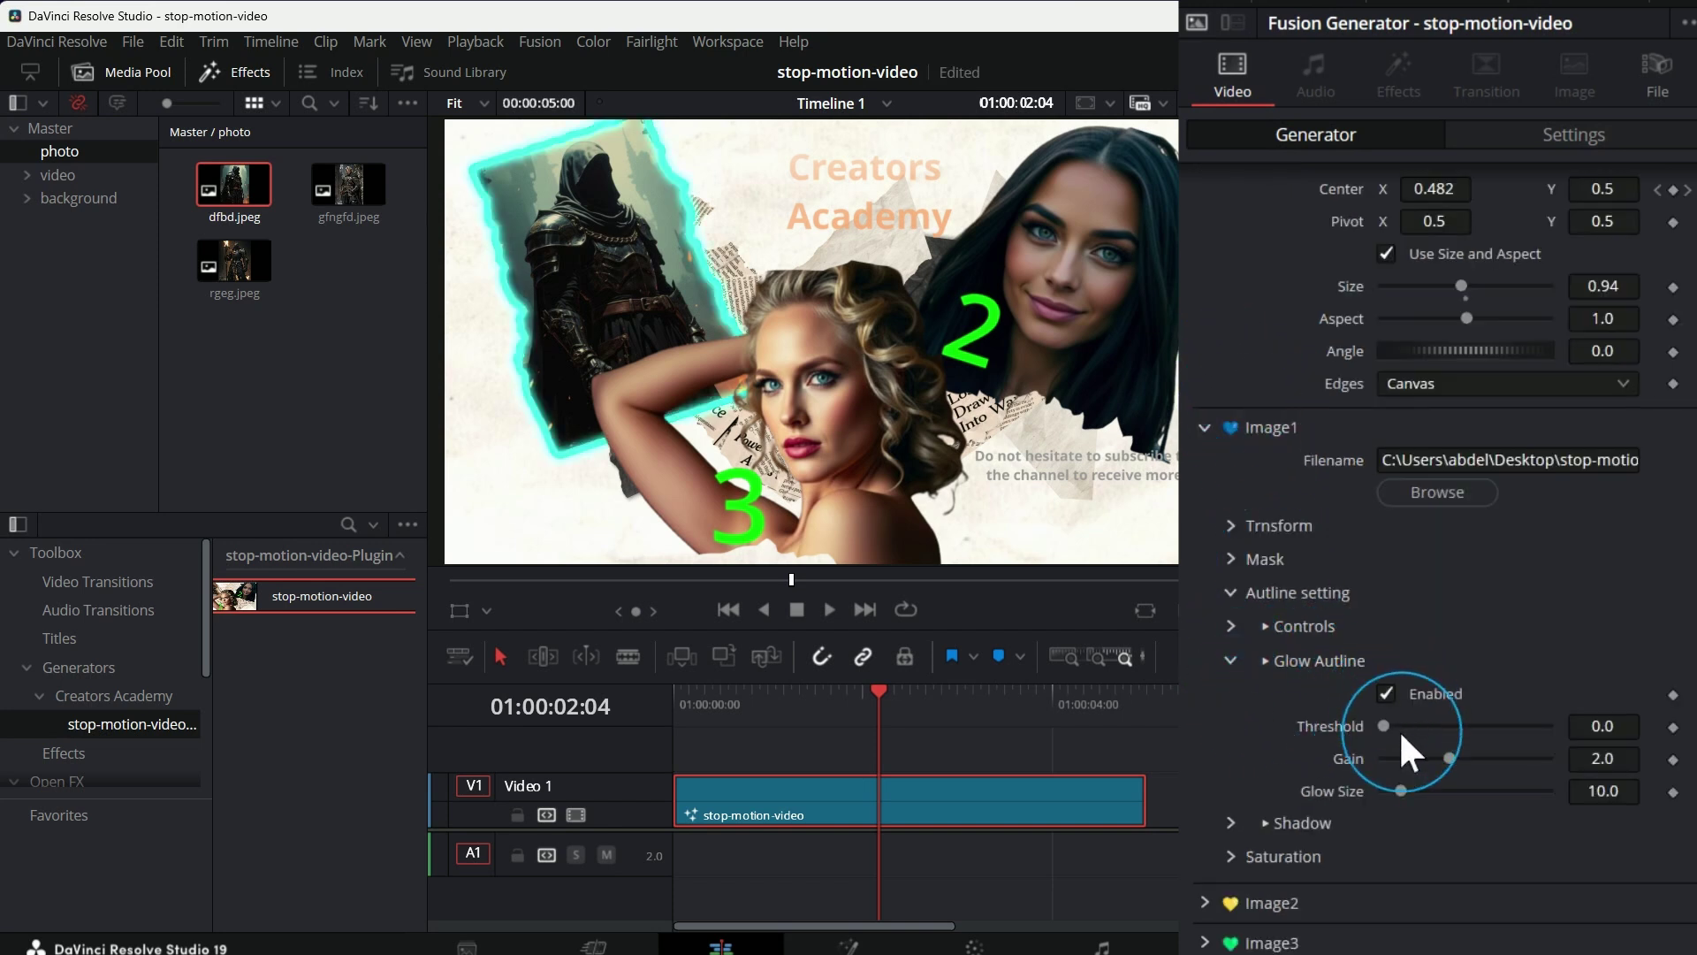
left_click_drag(1397, 729, 1506, 757)
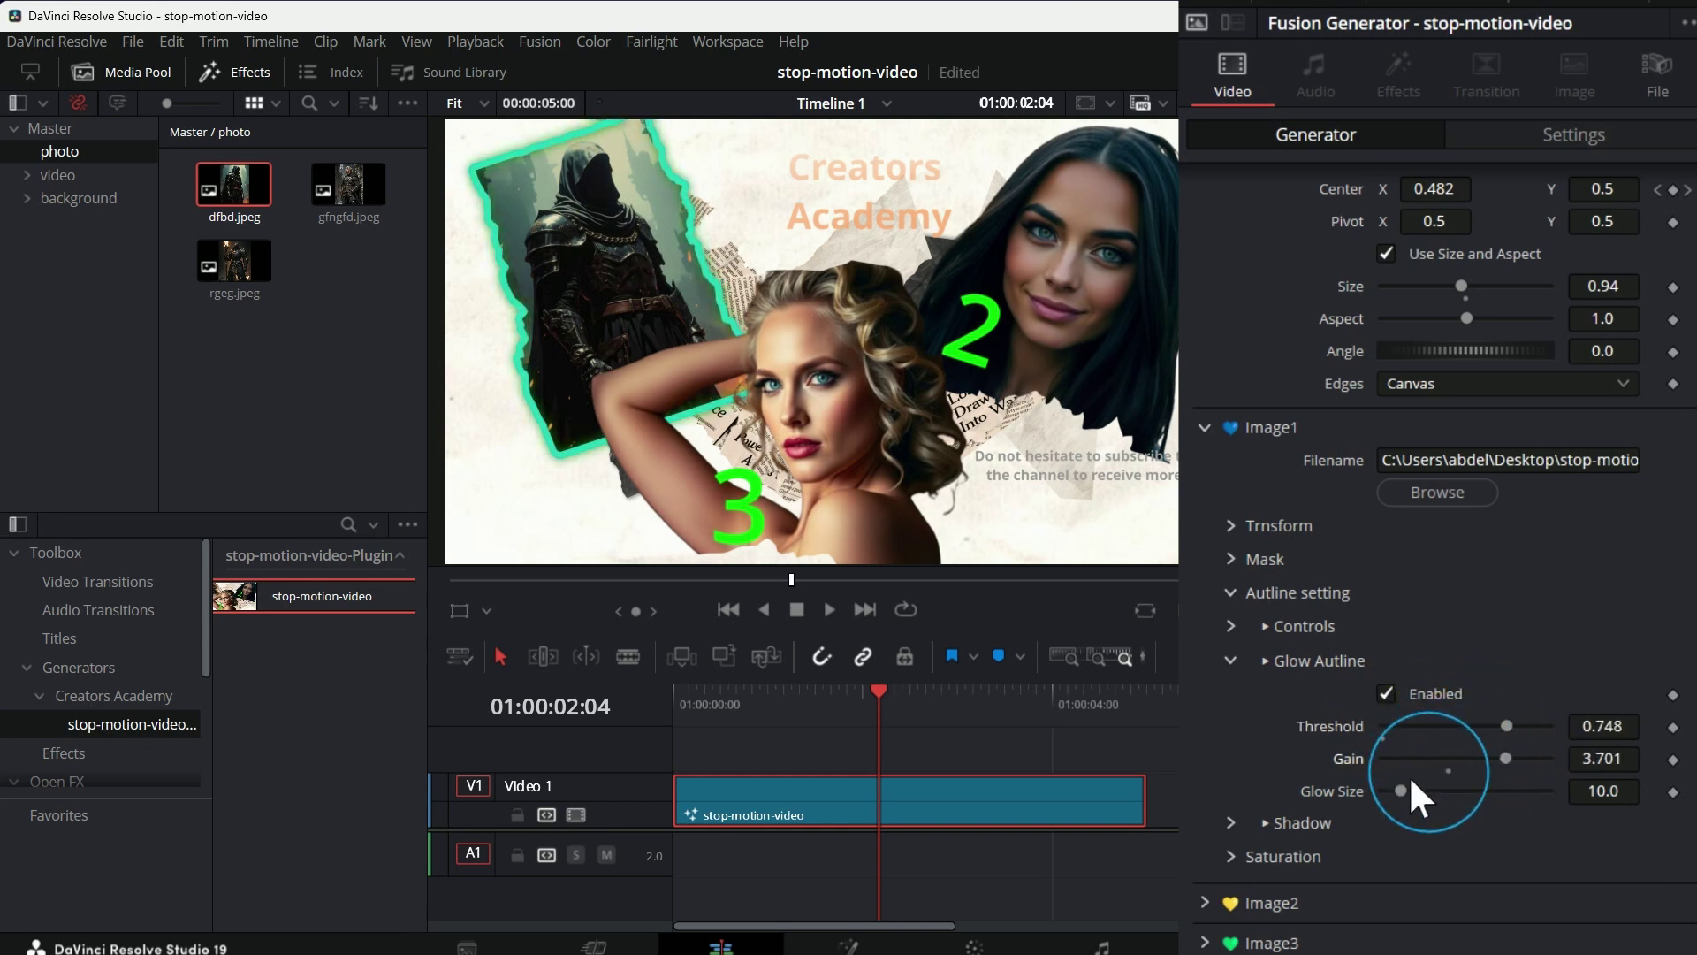
left_click_drag(1411, 781, 1402, 736)
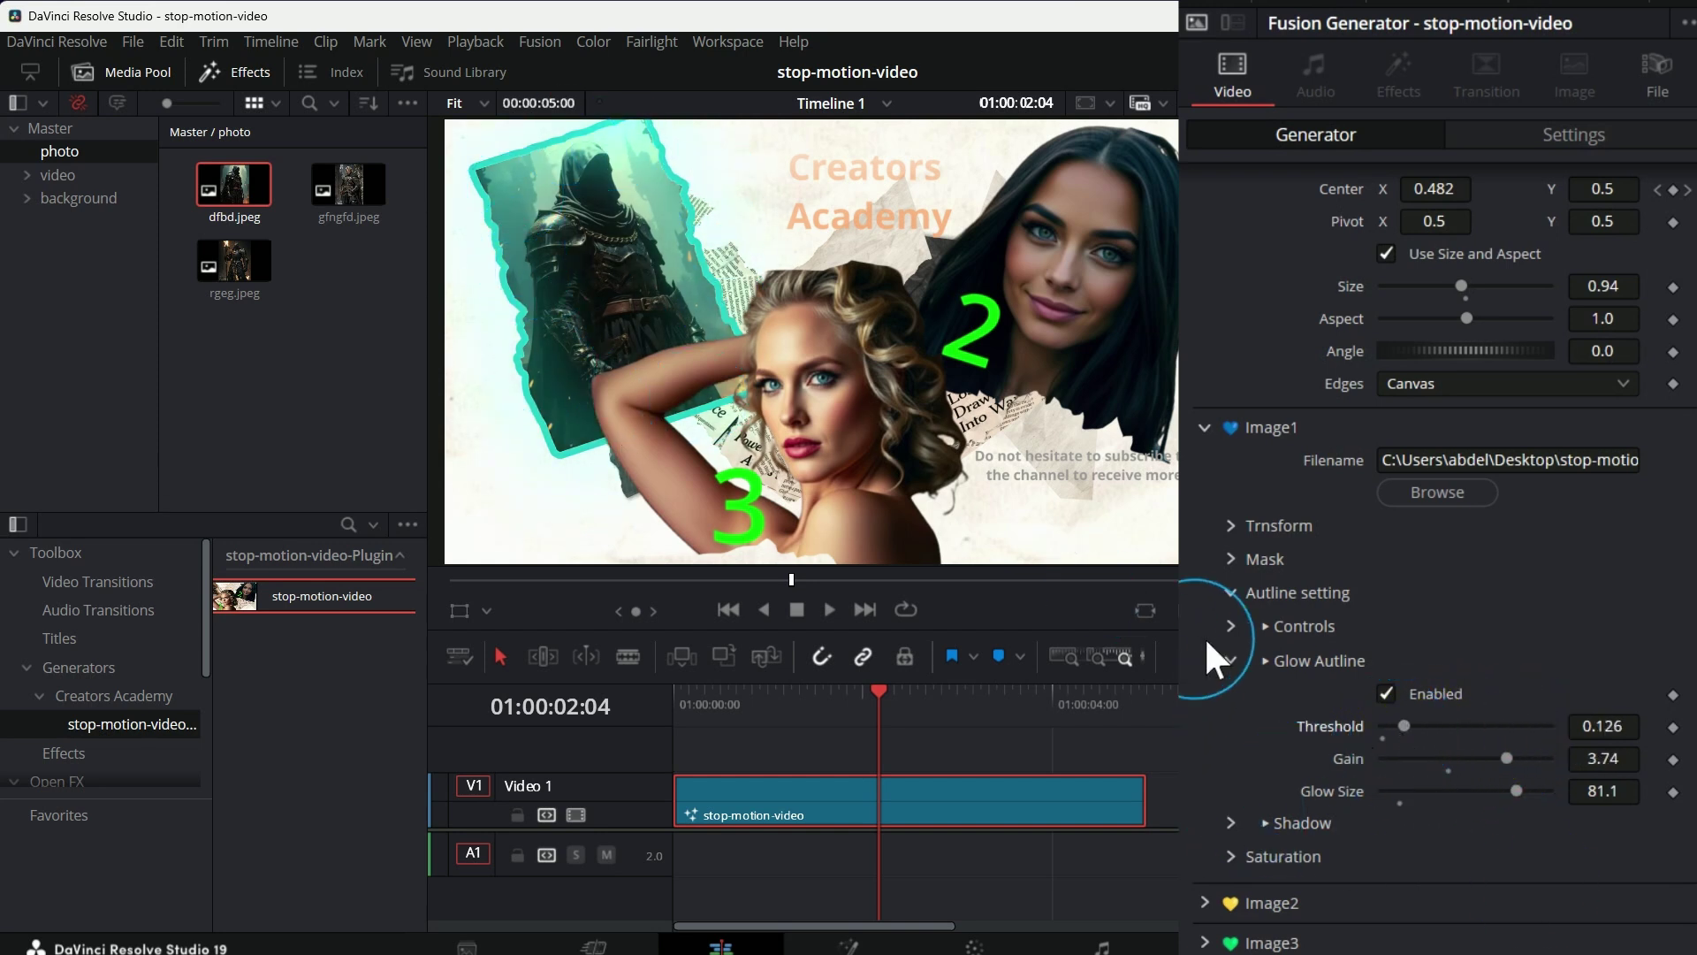
left_click(1230, 658)
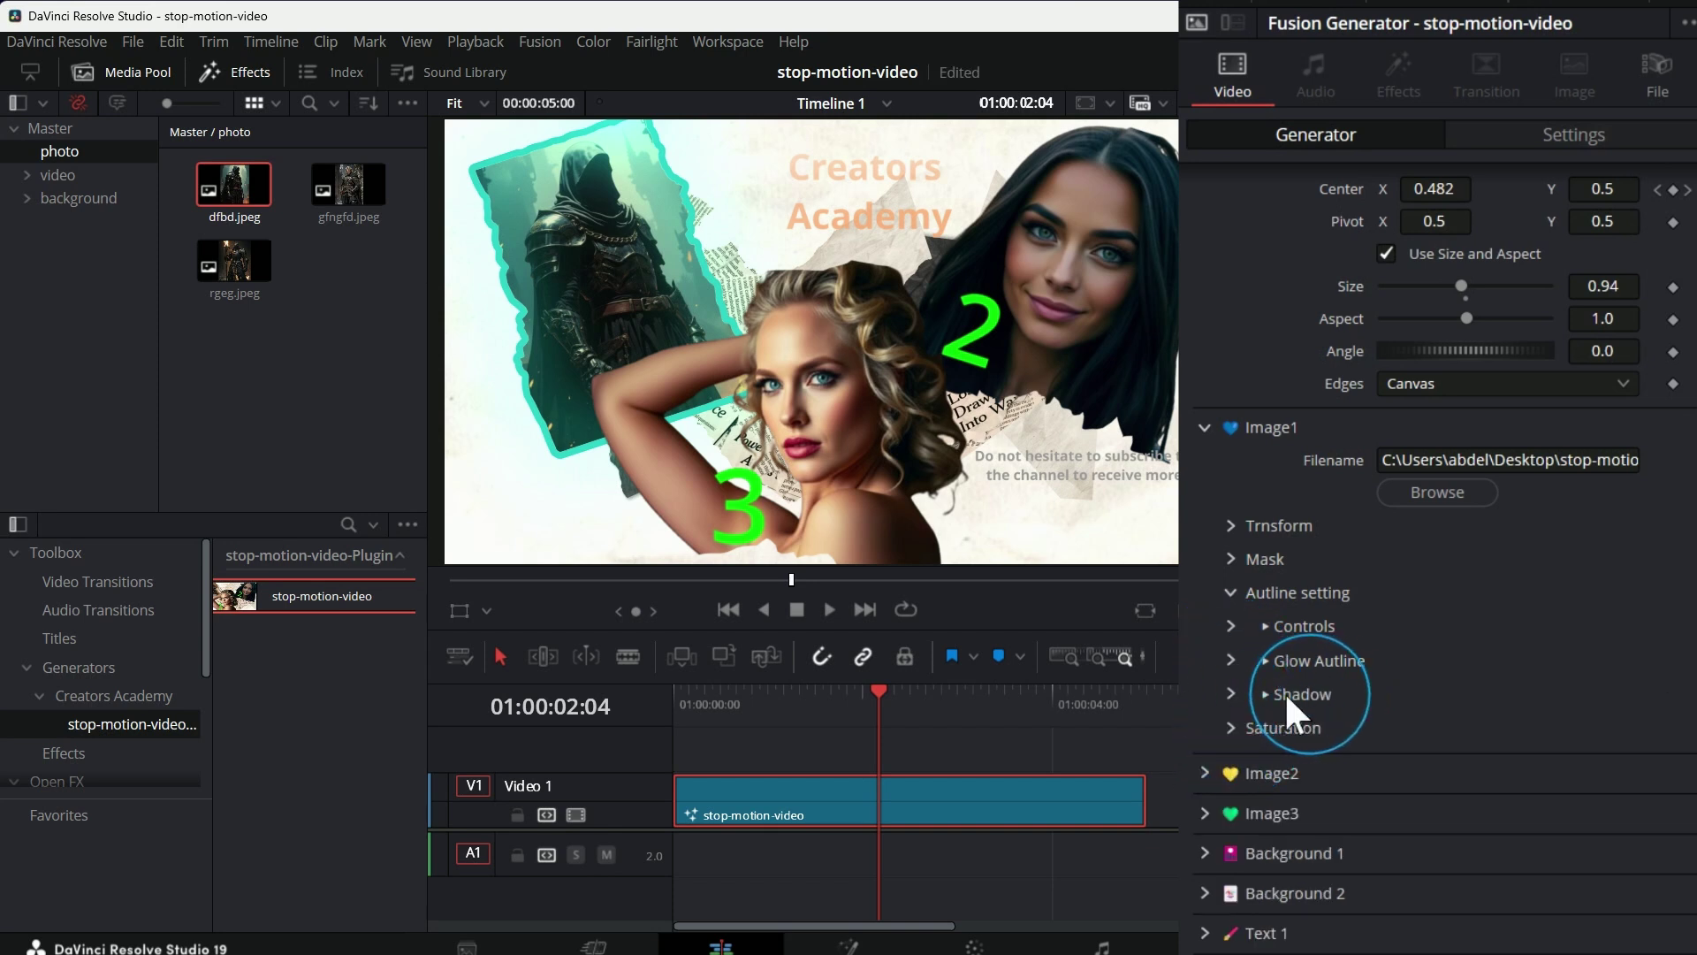
Step: Enable the shadow on Image1 with Shadow Strength 0.654, Drop Angle 40.0 and Drop Distance 0.0425
left_click(1231, 693)
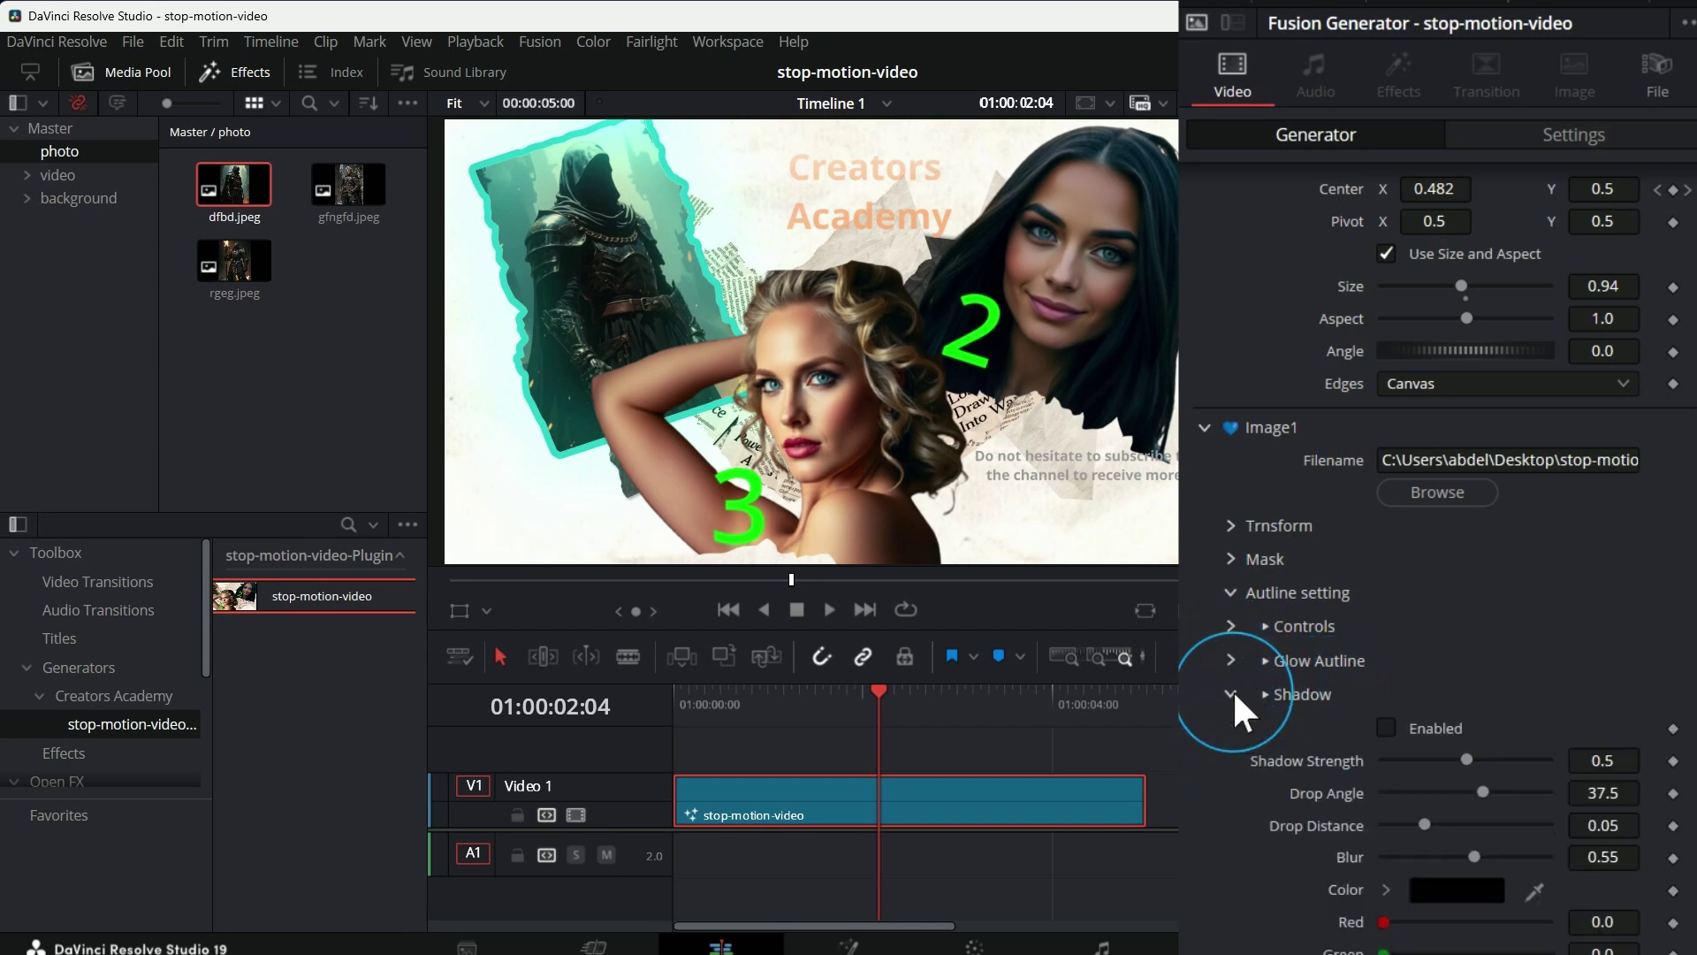
left_click(1388, 729)
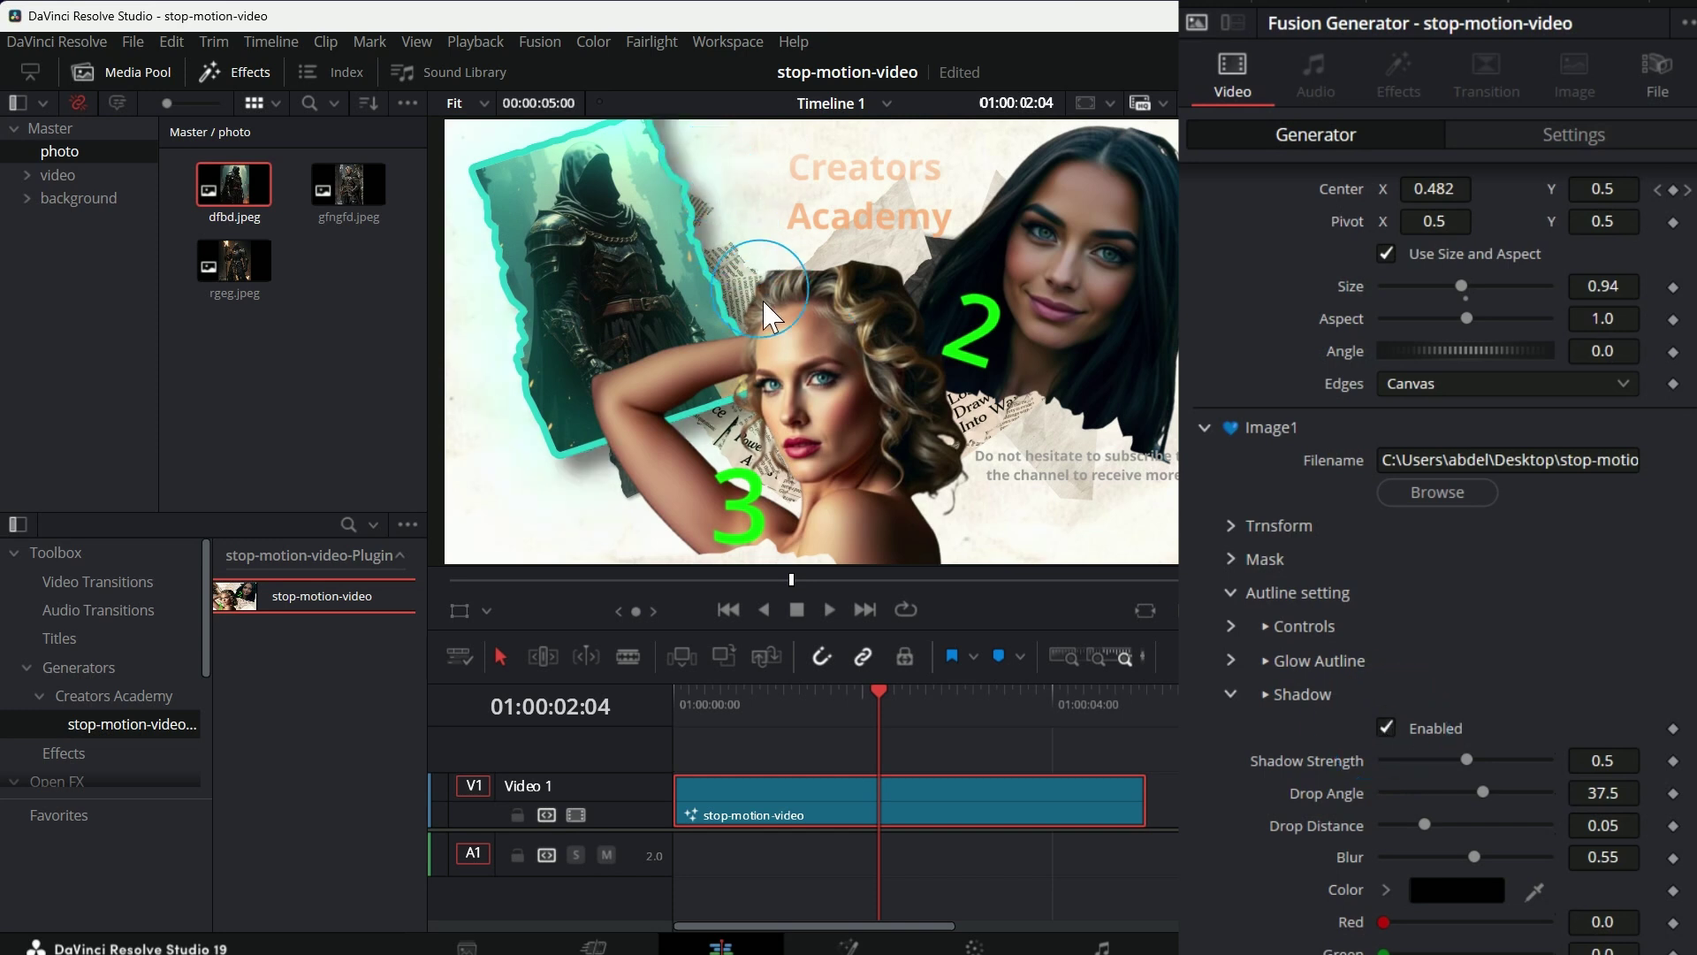
left_click_drag(1466, 760, 1424, 816)
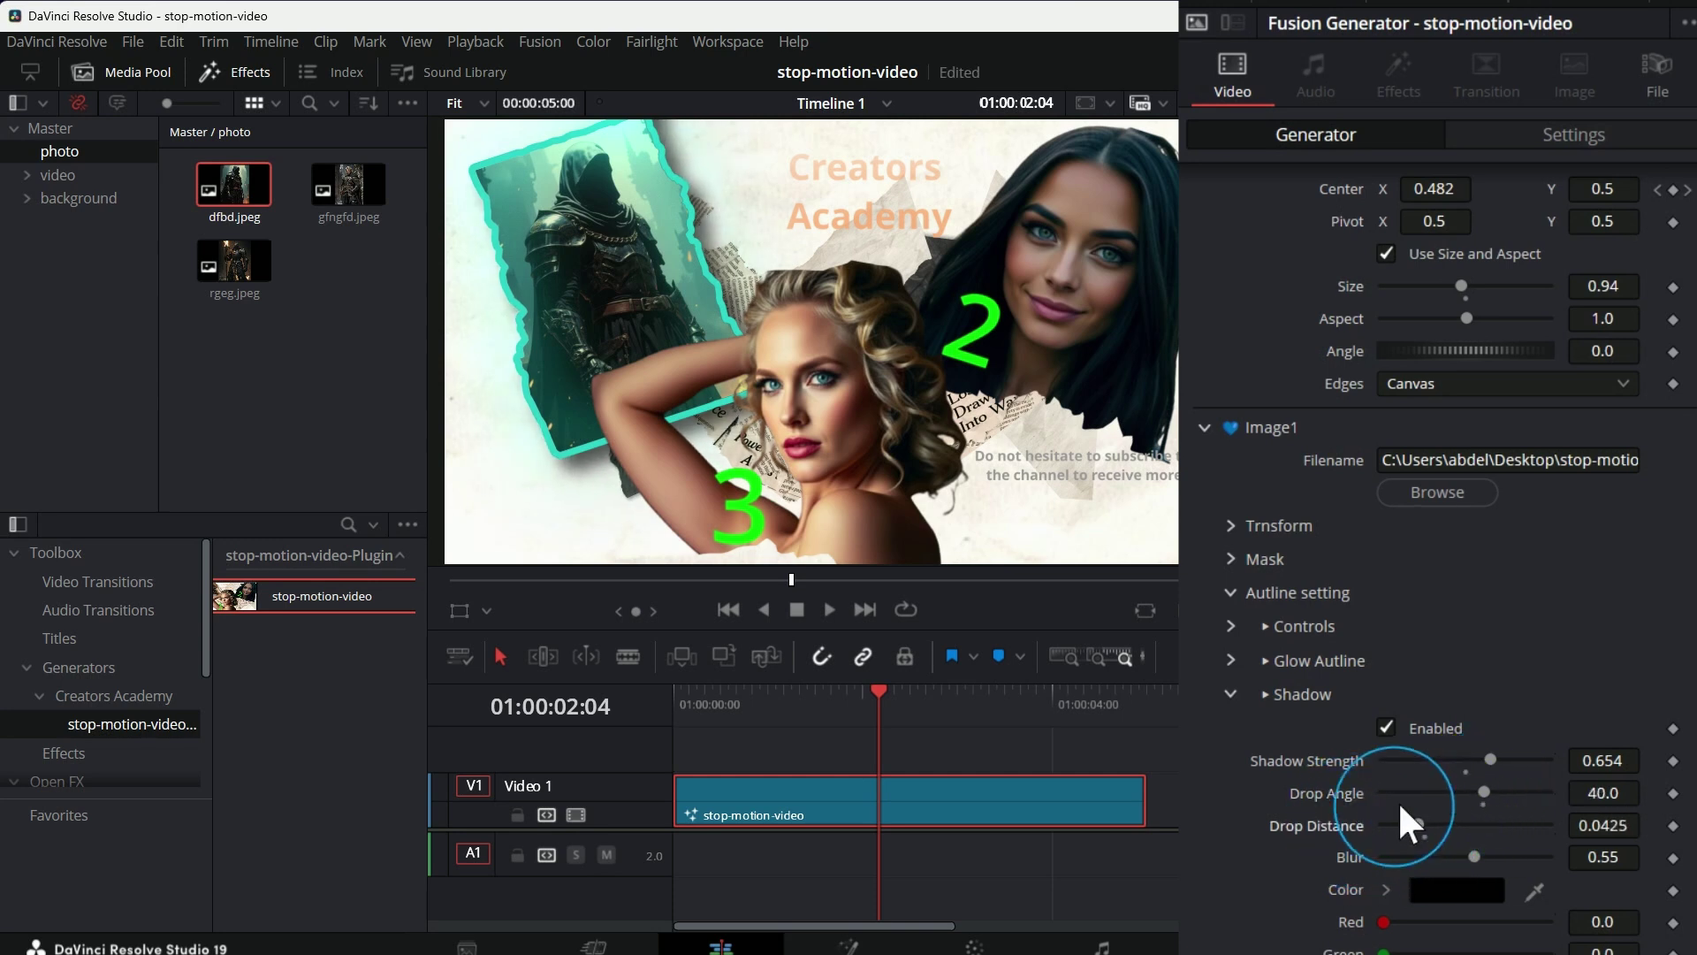
mouse_move(1384, 922)
left_mouse_down()
mouse_move(1553, 919)
mouse_move(1364, 920)
left_mouse_up()
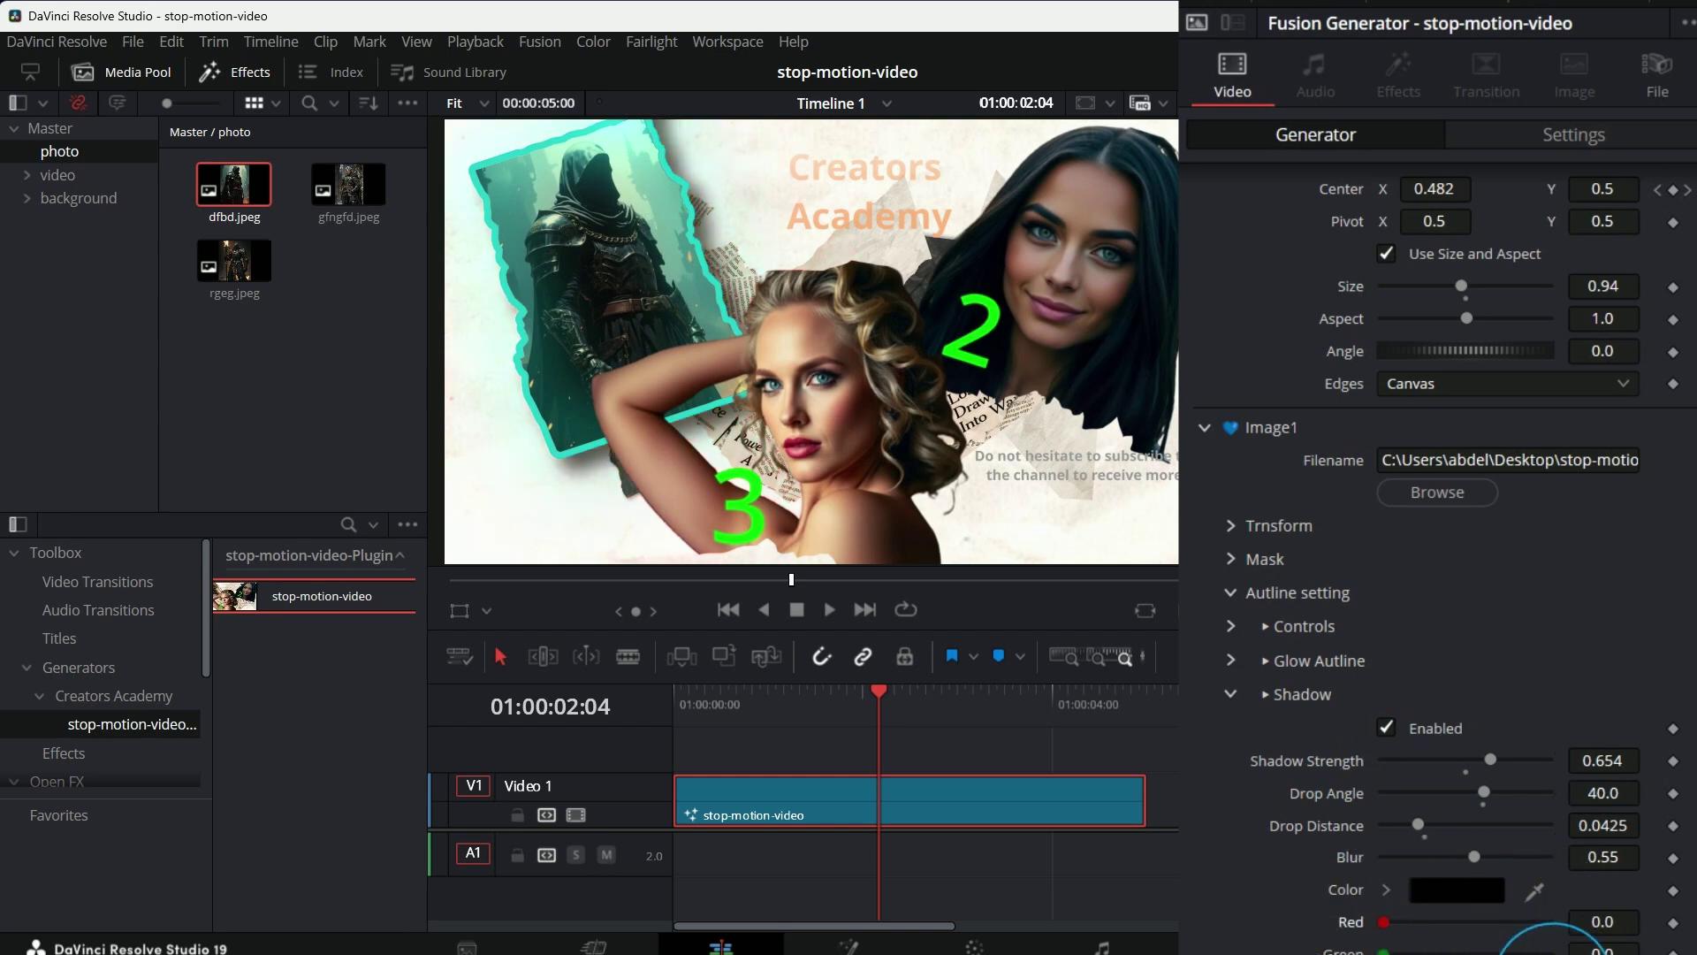
scroll(1440, 862, "down", 4)
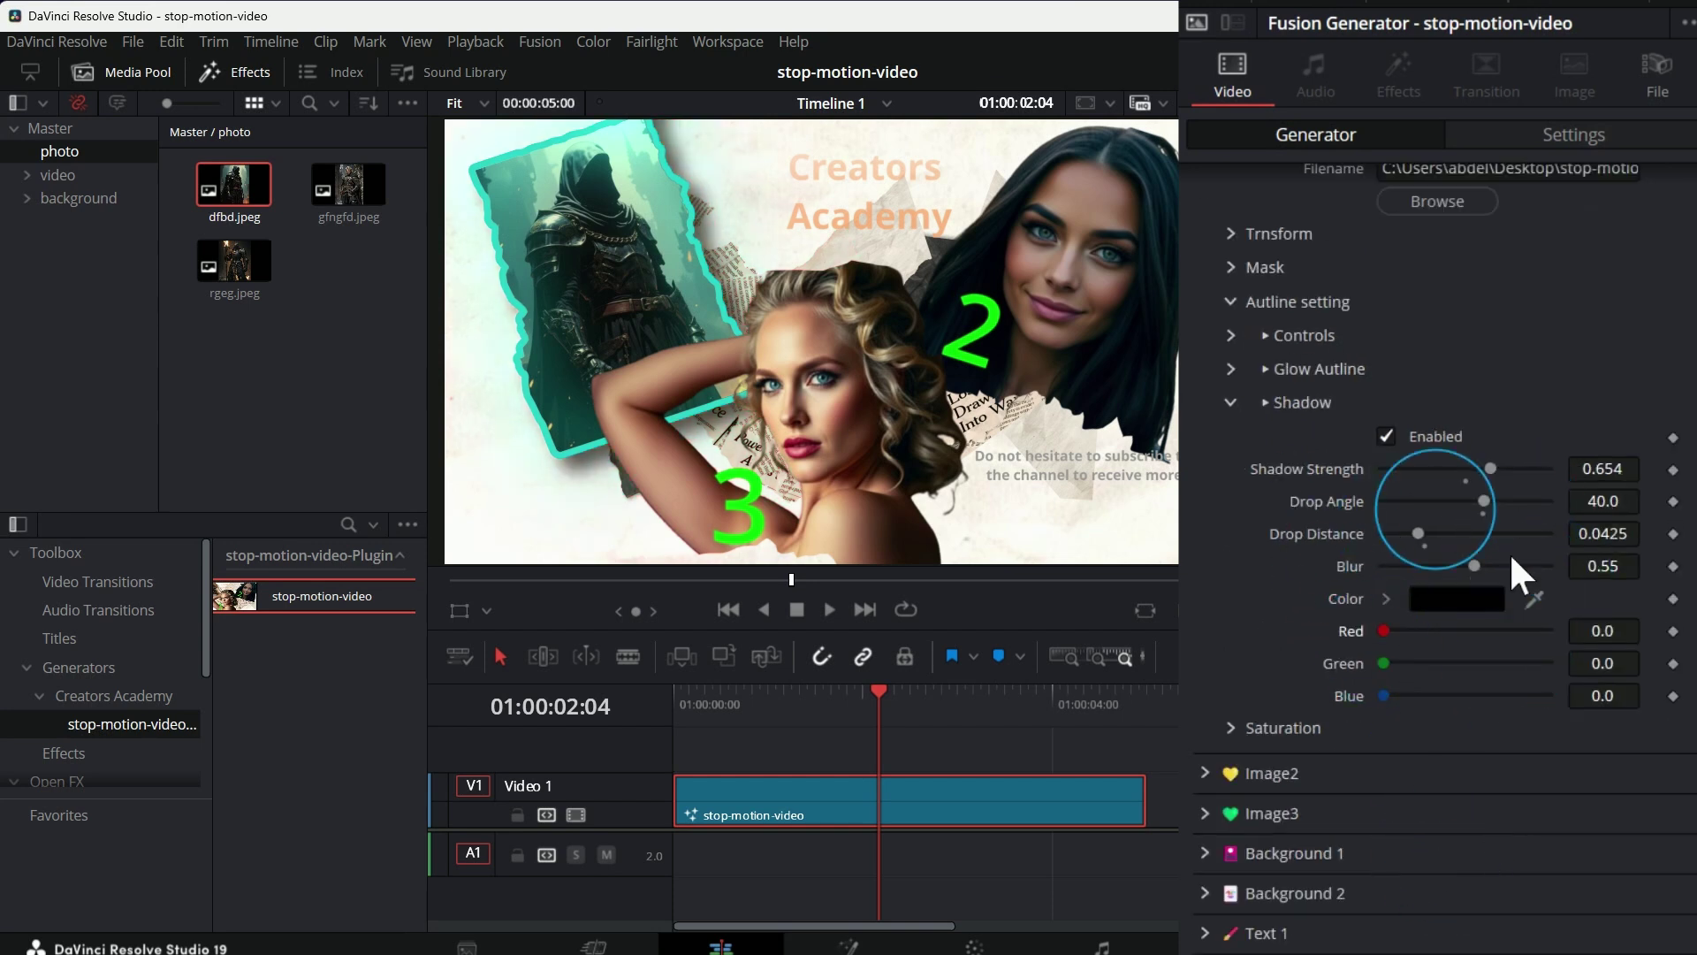
left_click(1228, 401)
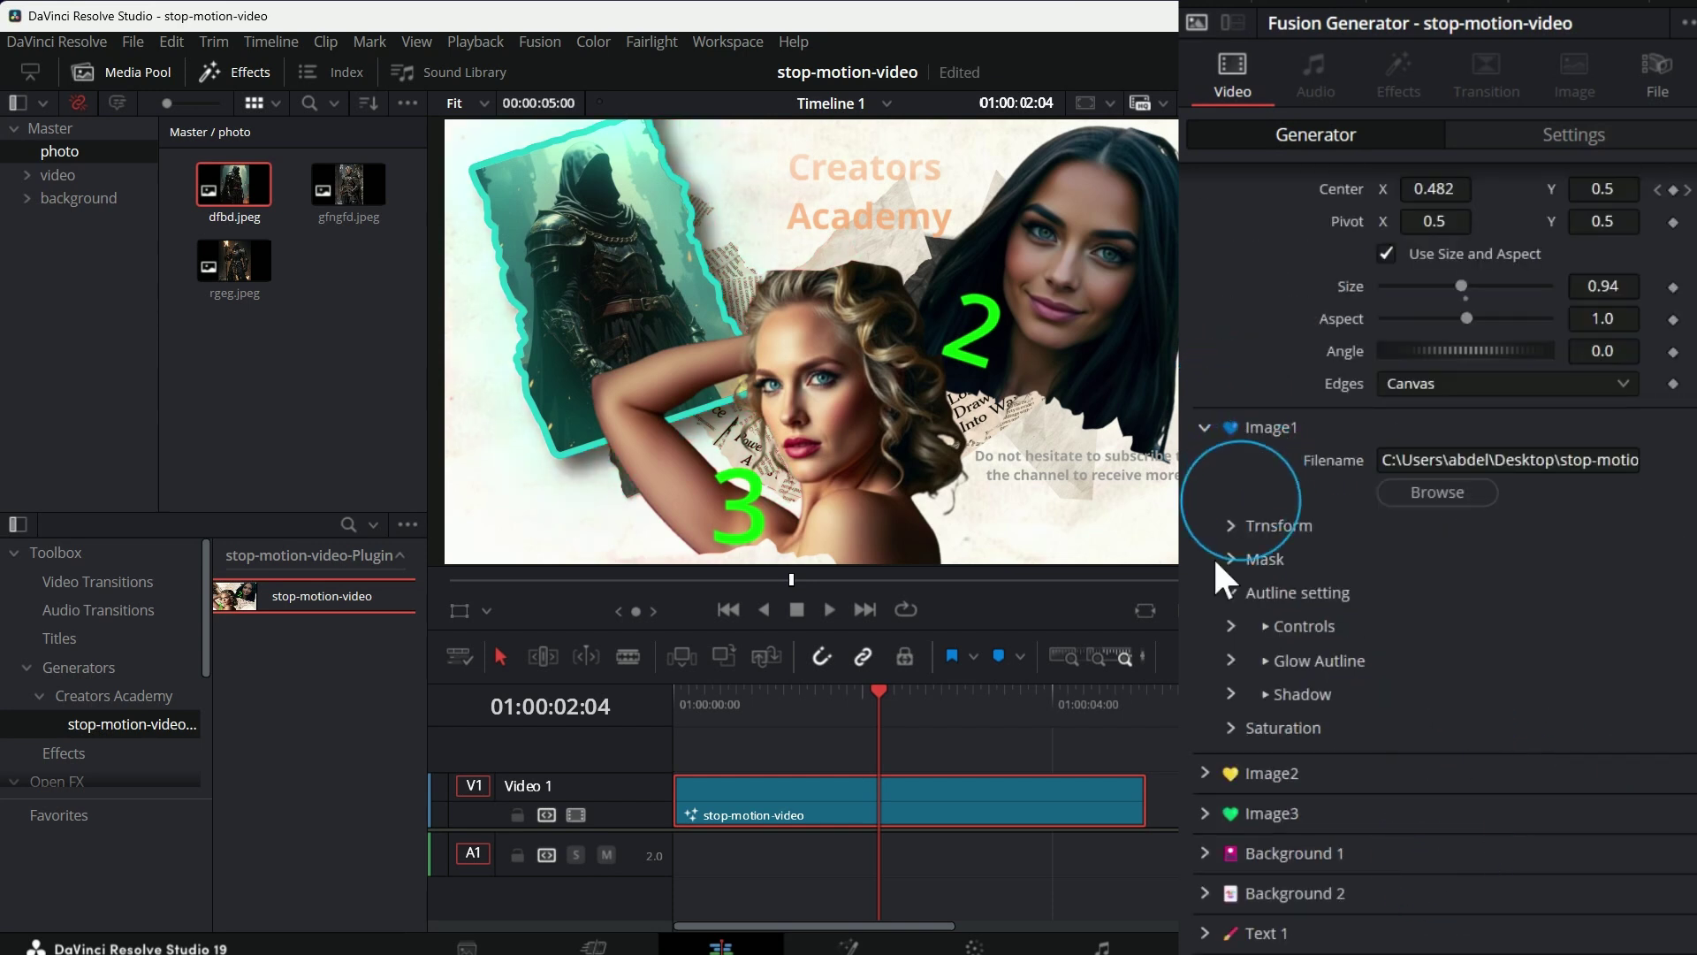
Step: Adjust the saturation of Image1 and close its settings
left_click(1231, 728)
scroll(1452, 709, "down", 1)
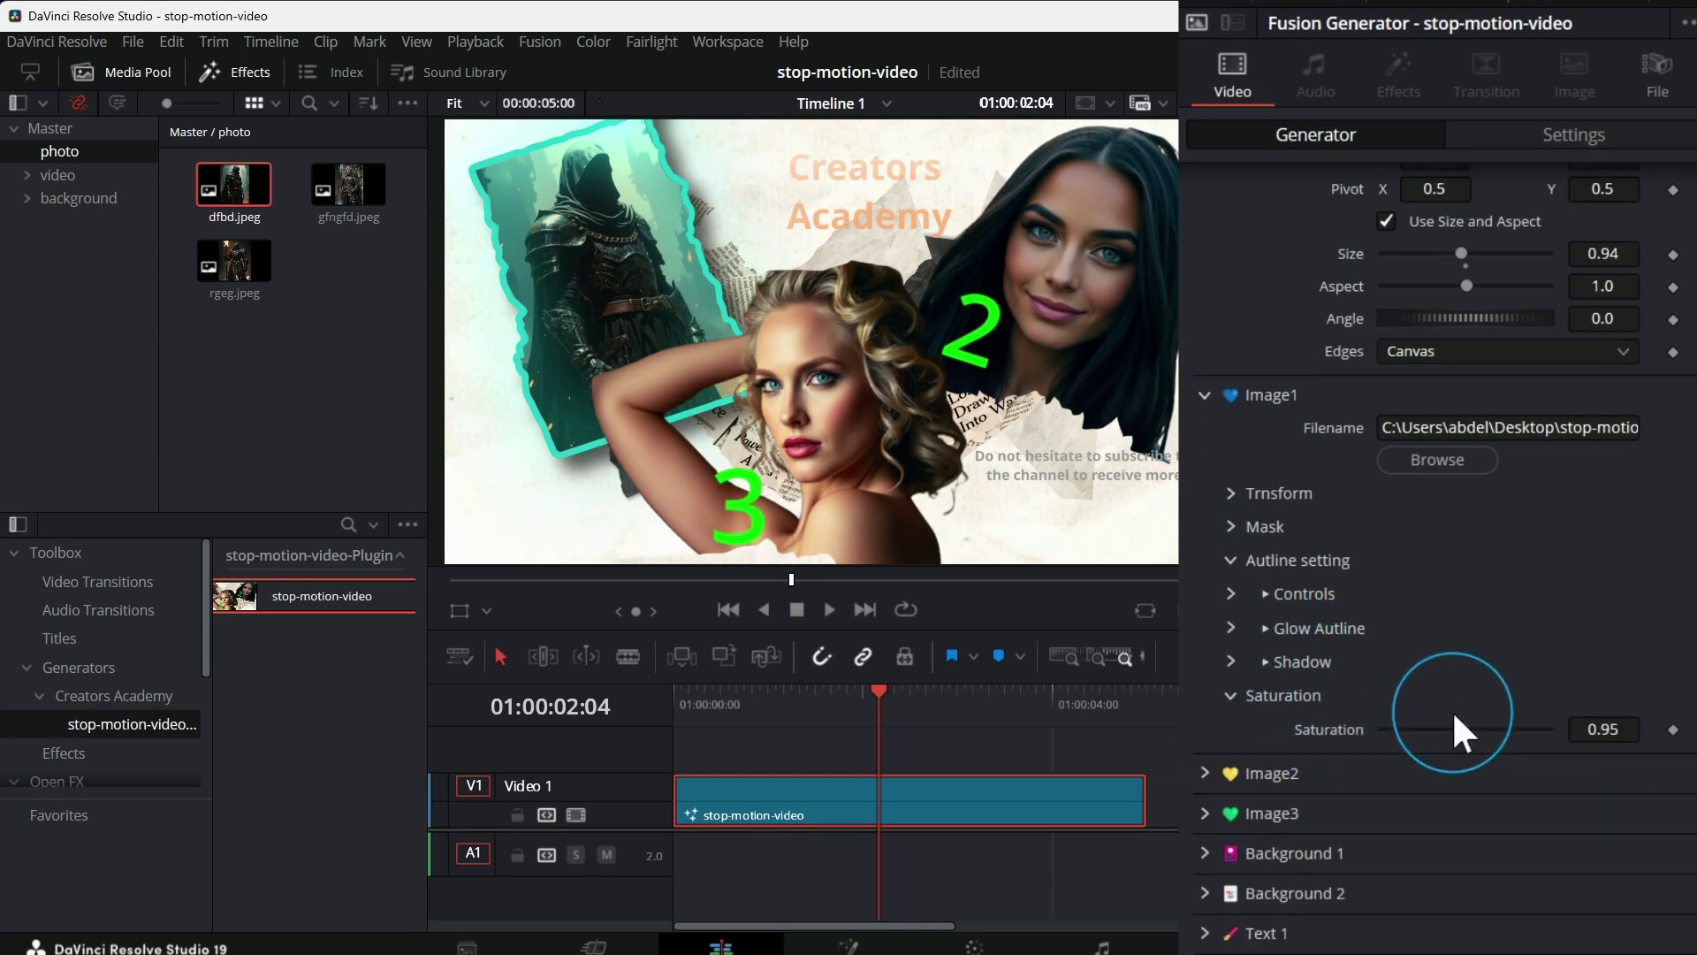
left_click_drag(1464, 726, 1465, 769)
left_click(1229, 694)
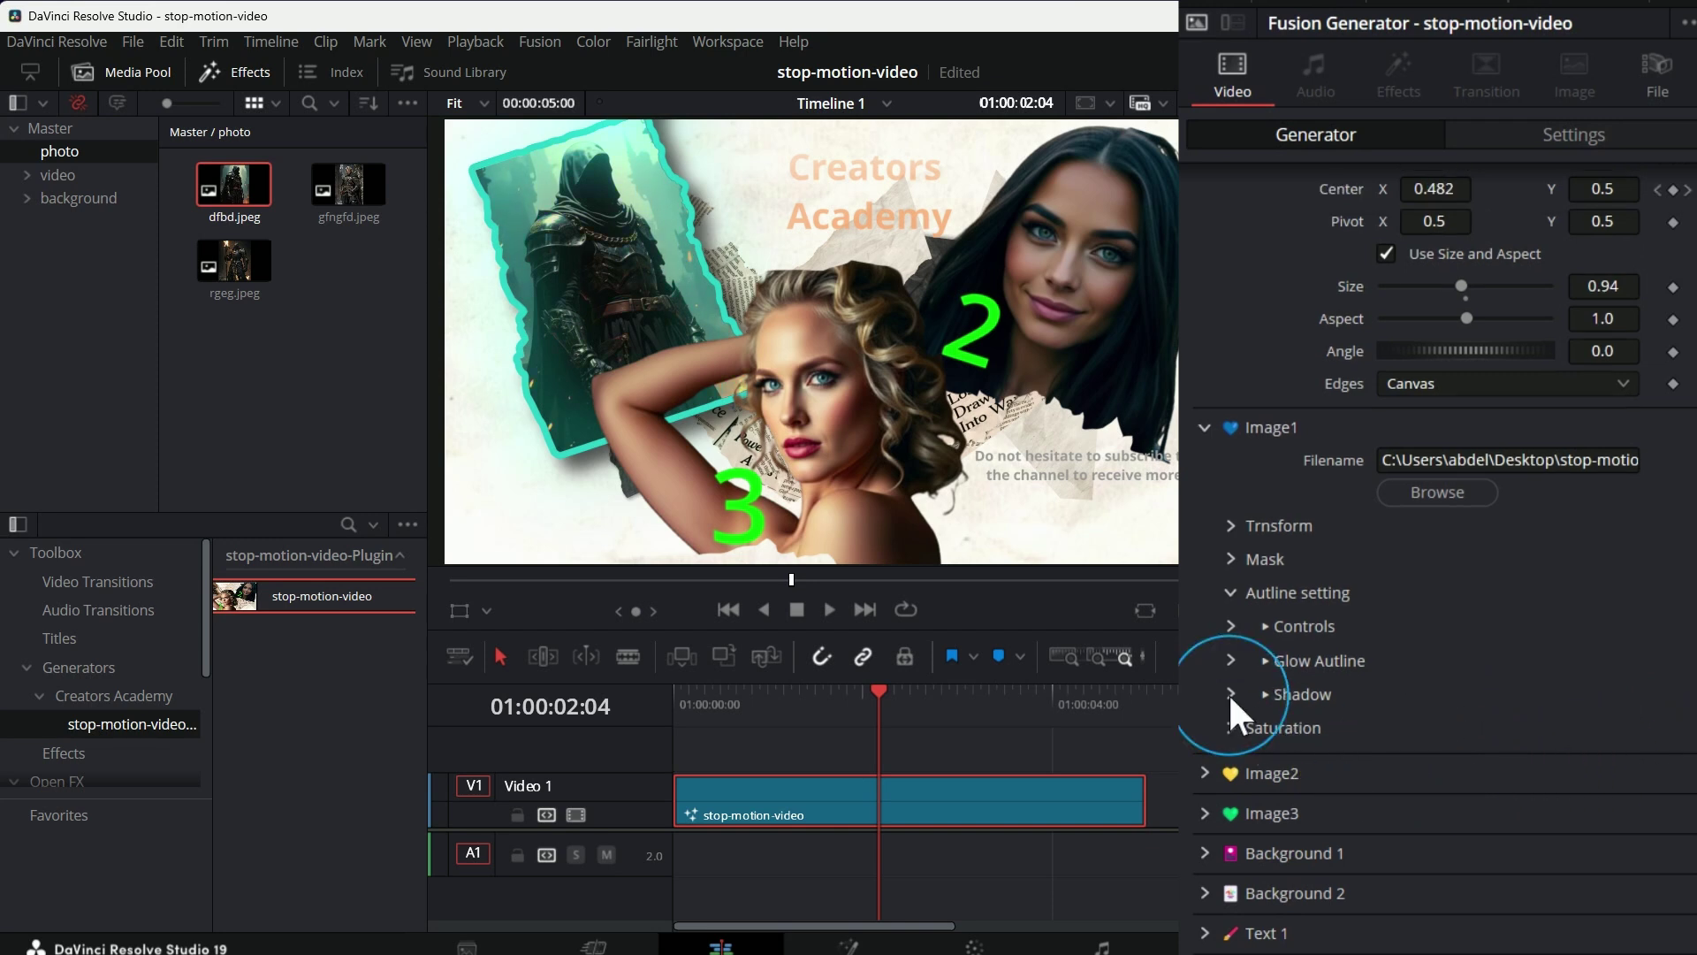
left_click(1290, 428)
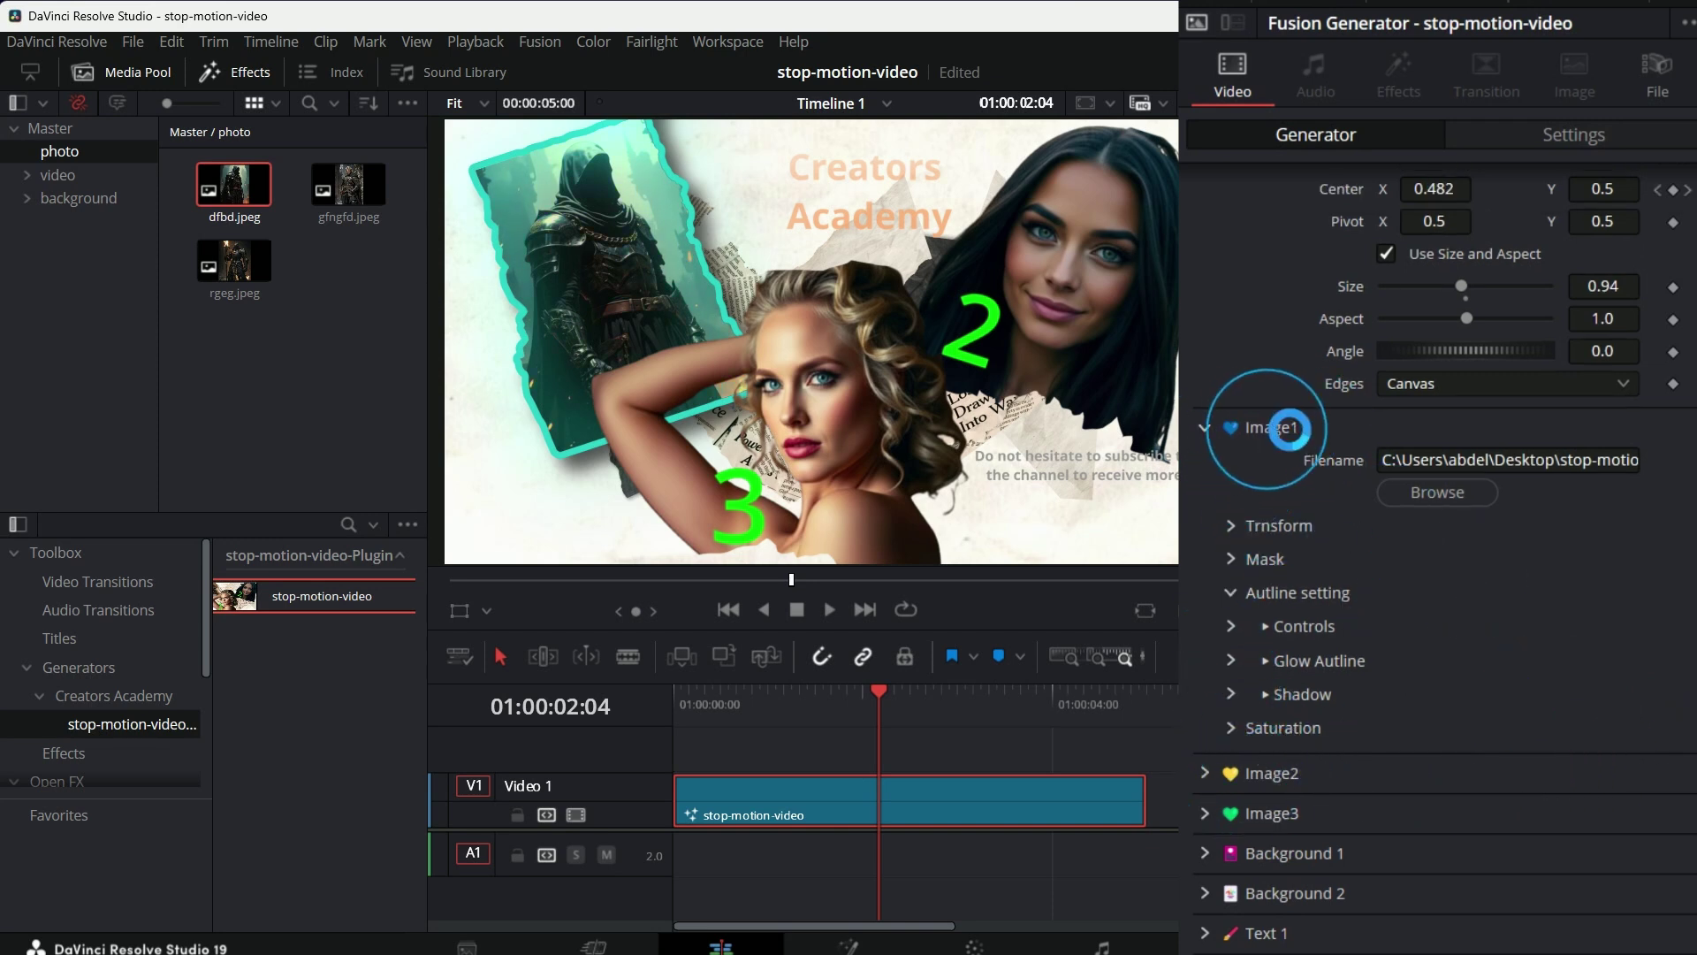
left_click(1202, 428)
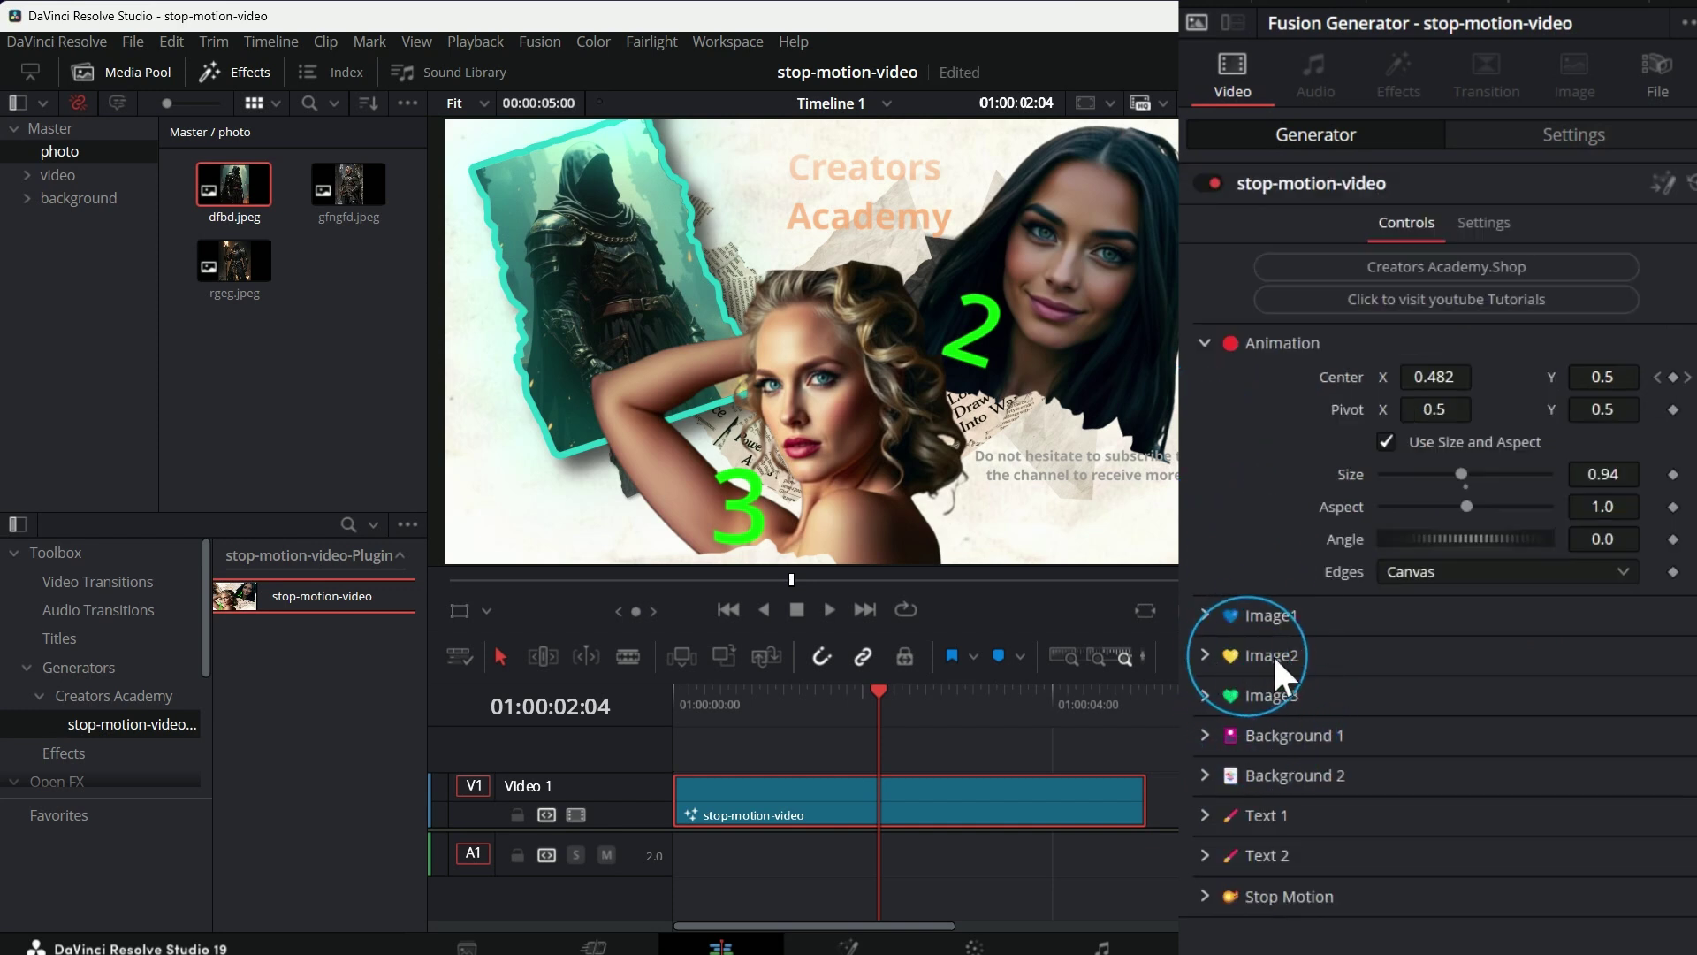
Step: Replace the generator's Image2 with gfngfd.jpeg from the photo bin
left_click(1207, 658)
scroll(1379, 685, "down", 2)
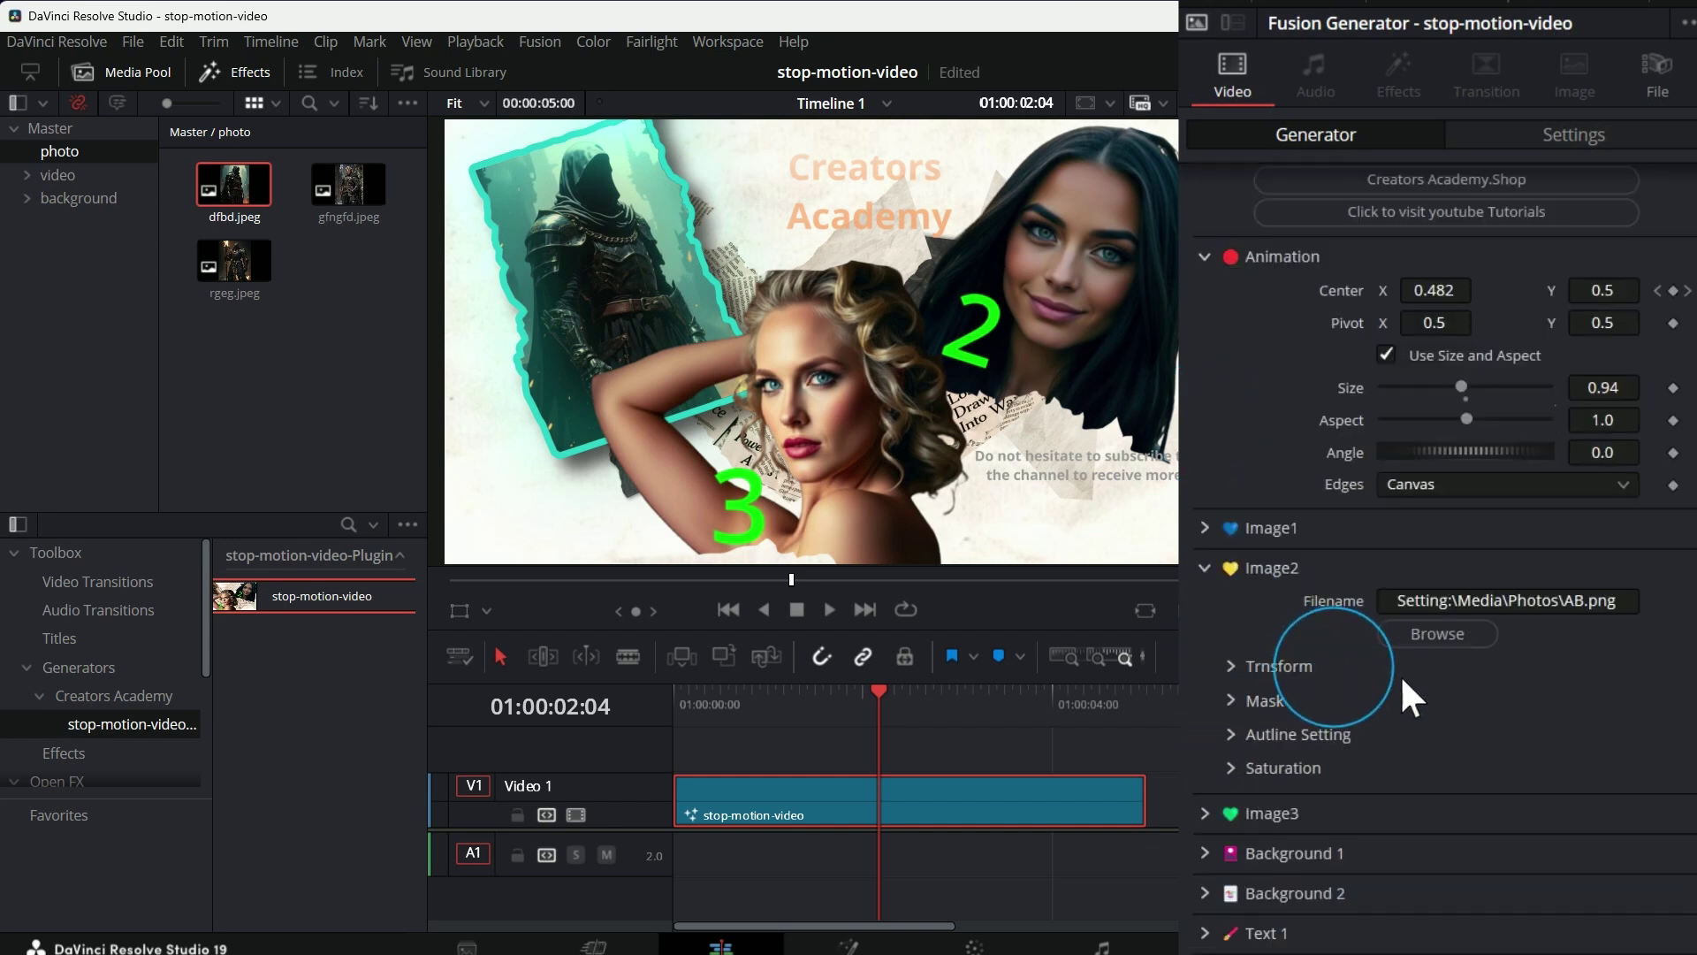
left_click(350, 185)
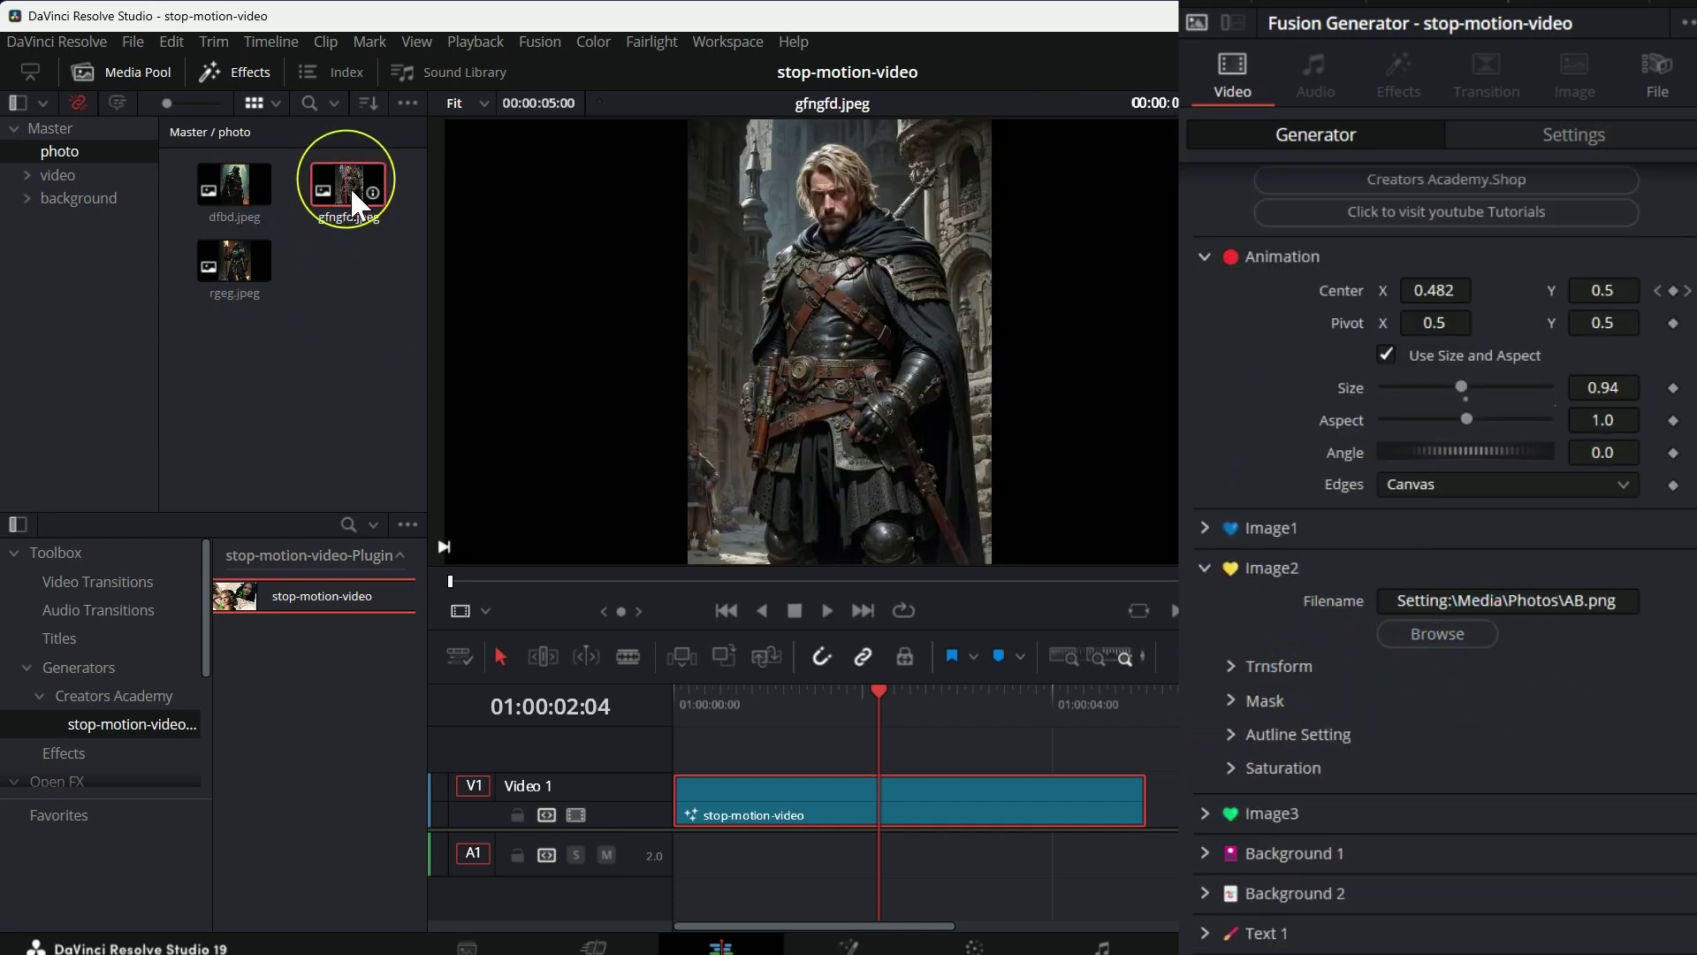
left_click_drag(350, 187, 1481, 603)
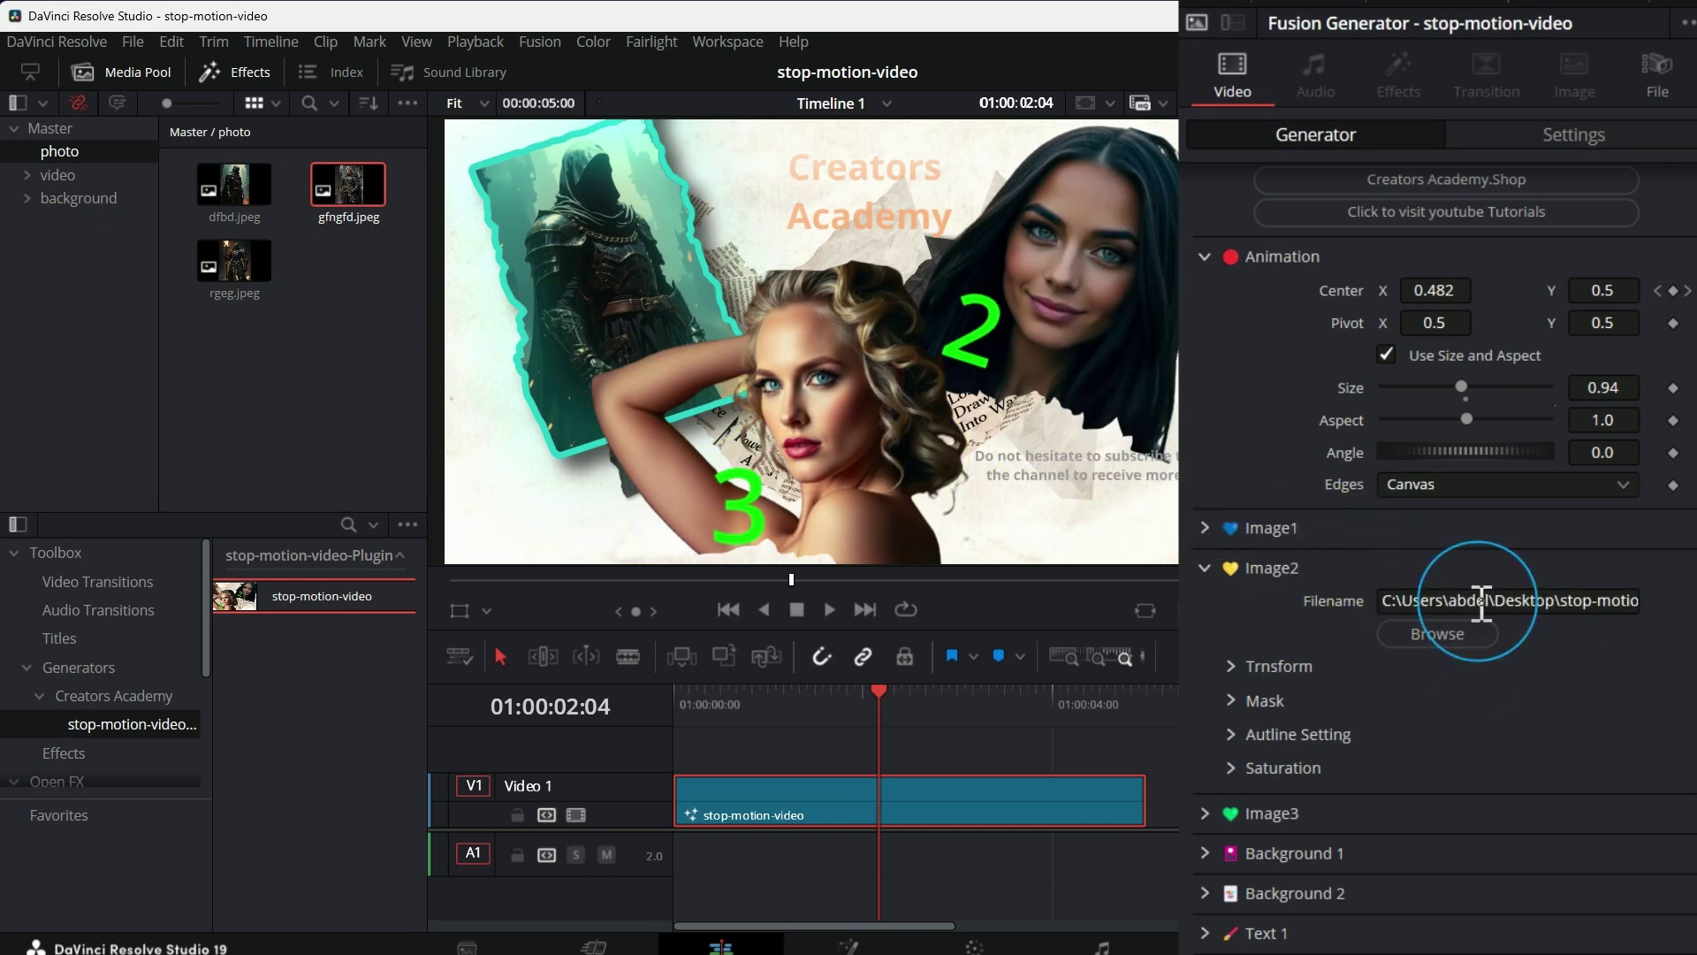
Step: Scale Image2 with separate X and Y sizes and reposition it at the right side of the collage
left_click(1233, 666)
left_click(1386, 764)
left_click_drag(1466, 796, 1417, 797)
left_click_drag(1466, 829, 1408, 797)
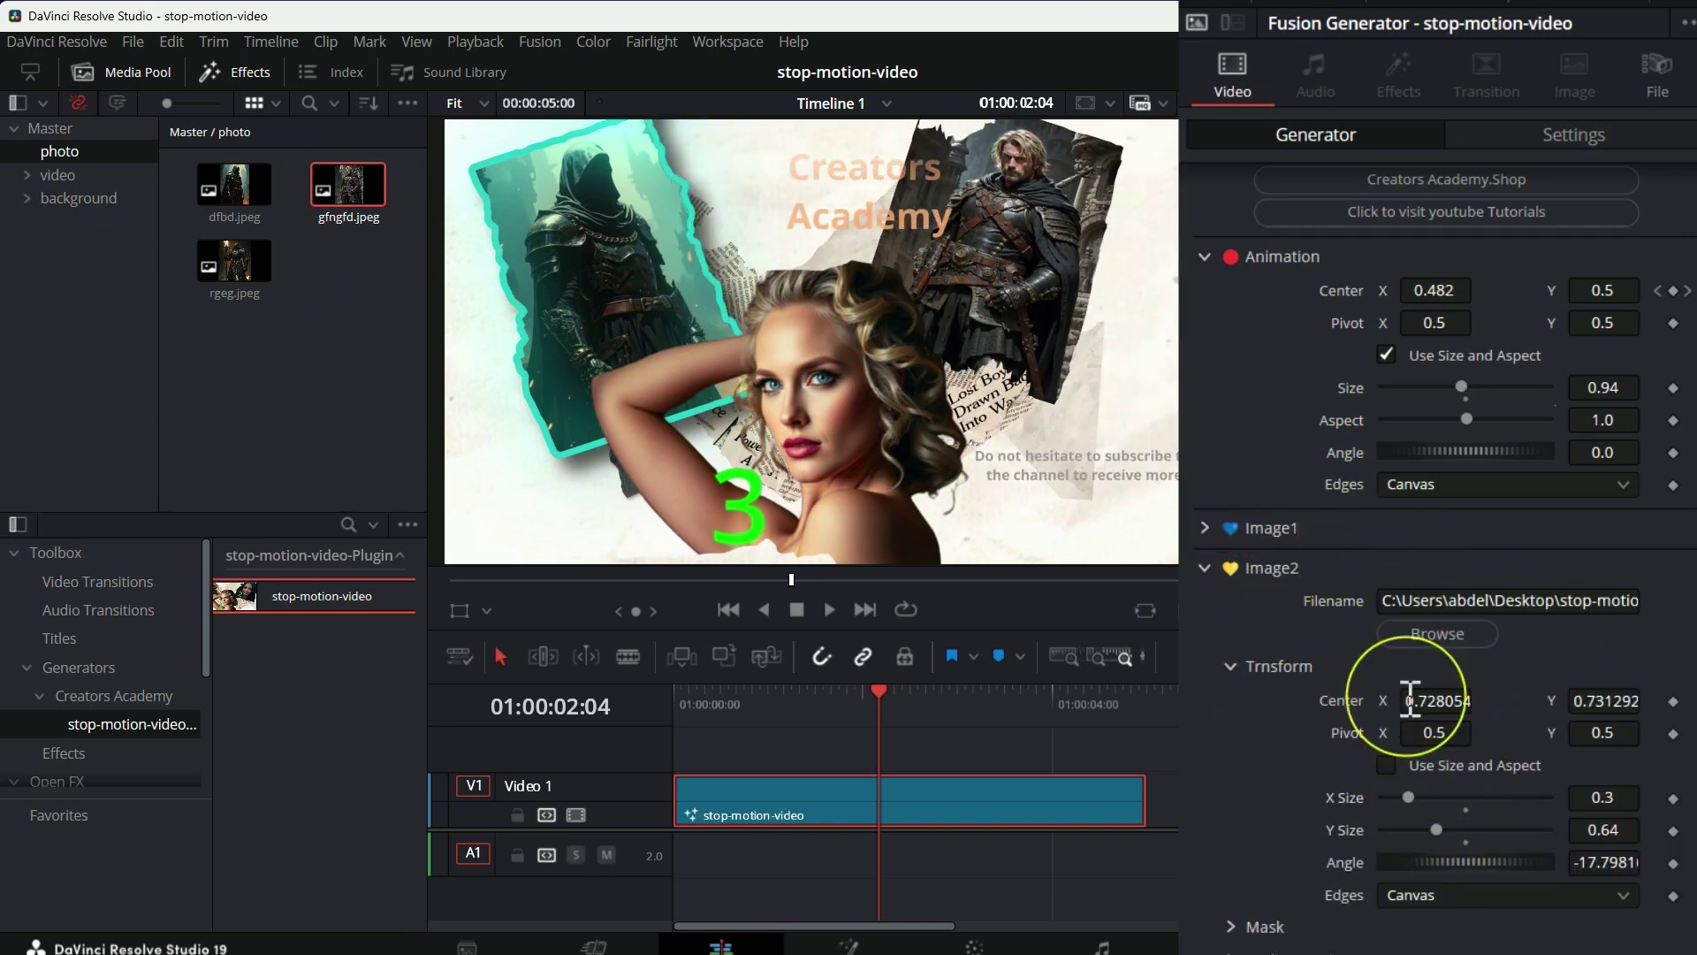
left_click_drag(1410, 700, 1459, 700)
left_click_drag(1602, 701, 1569, 703)
left_click_drag(1436, 829, 1448, 829)
left_click(1233, 667)
left_click(1255, 701)
left_click(1264, 701)
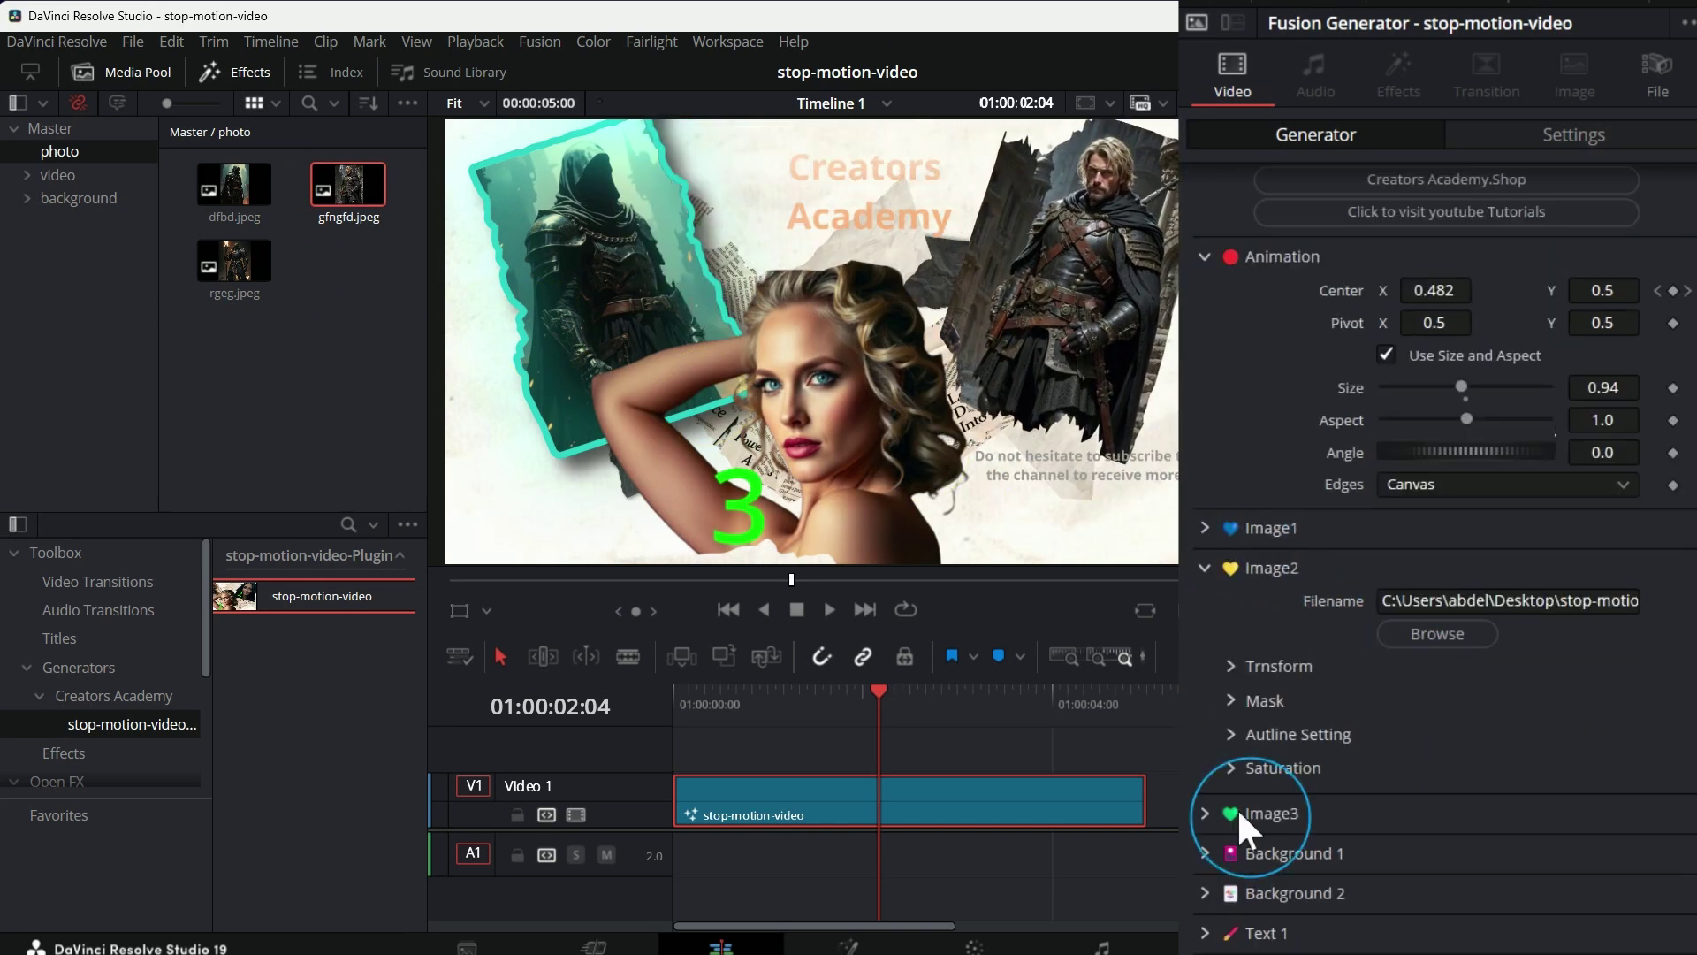
Step: Enable the outline on Image2 with Amount 0.0097 and teal colour #12c8b3 sampled from Image1's outline
scroll(1242, 812, "down", 1)
left_click(1264, 633)
left_click(1386, 699)
left_click_drag(1507, 733, 1551, 732)
left_click(1457, 797)
left_click_drag(839, 248, 561, 285)
left_click(412, 509)
left_click(694, 231)
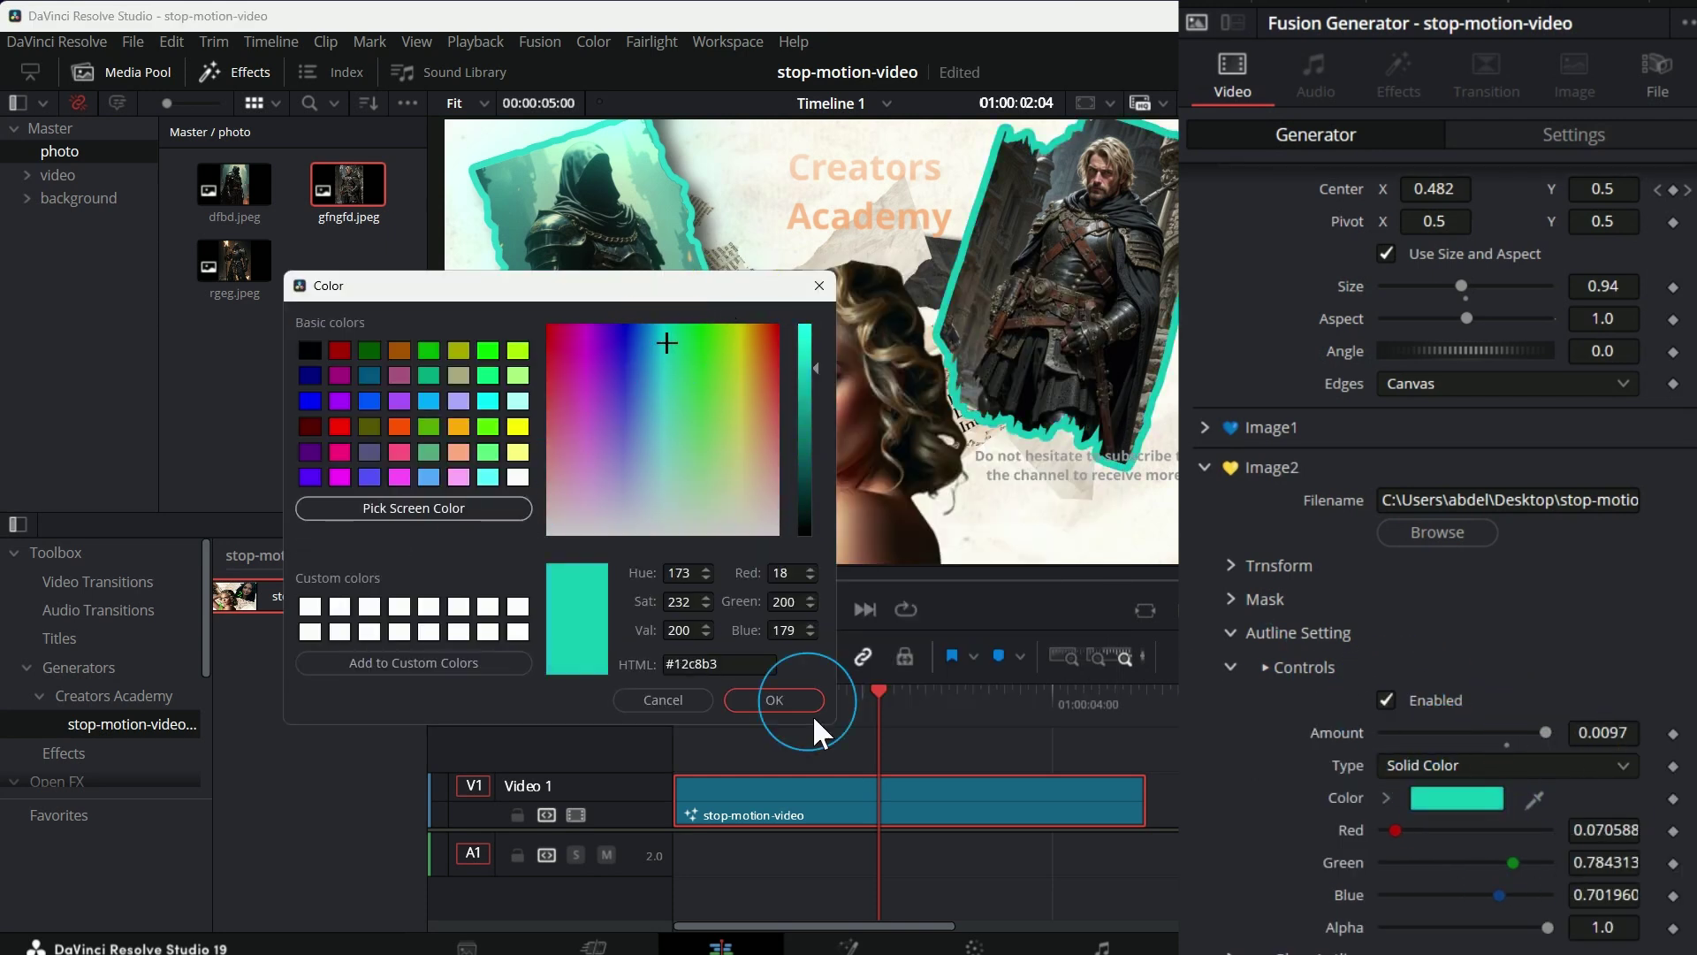
left_click(792, 703)
left_click(1231, 667)
Step: Enable the glow outline on Image2 with Threshold 0.213, Gain 3.11 and Glow Size 69.3
left_click(1246, 701)
left_click(1386, 730)
left_click_drag(1384, 758, 1545, 757)
left_click_drag(1450, 791, 1487, 791)
left_click_drag(1405, 823, 1499, 824)
left_click_drag(1553, 712, 1452, 711)
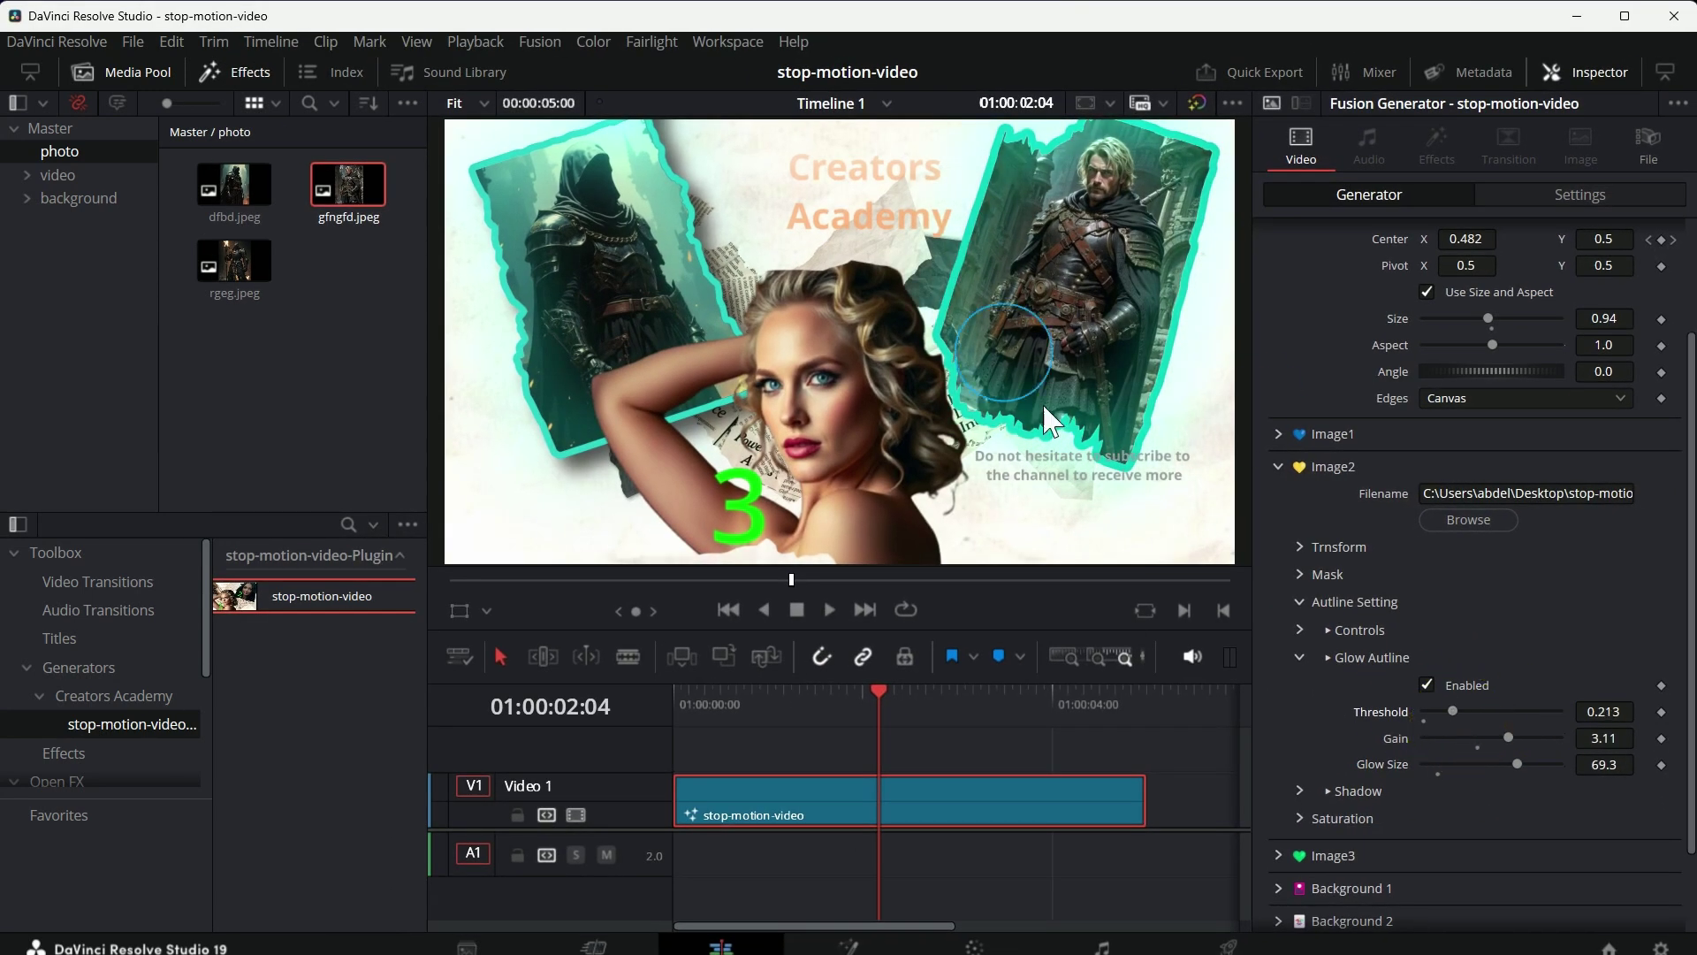
left_click(1300, 657)
Step: Enable the shadow on Image2 and adjust its strength and drop settings
left_click(1300, 685)
scroll(1326, 663, "down", 3)
left_click(1425, 474)
left_click_drag(1492, 500, 1517, 528)
left_click(1300, 443)
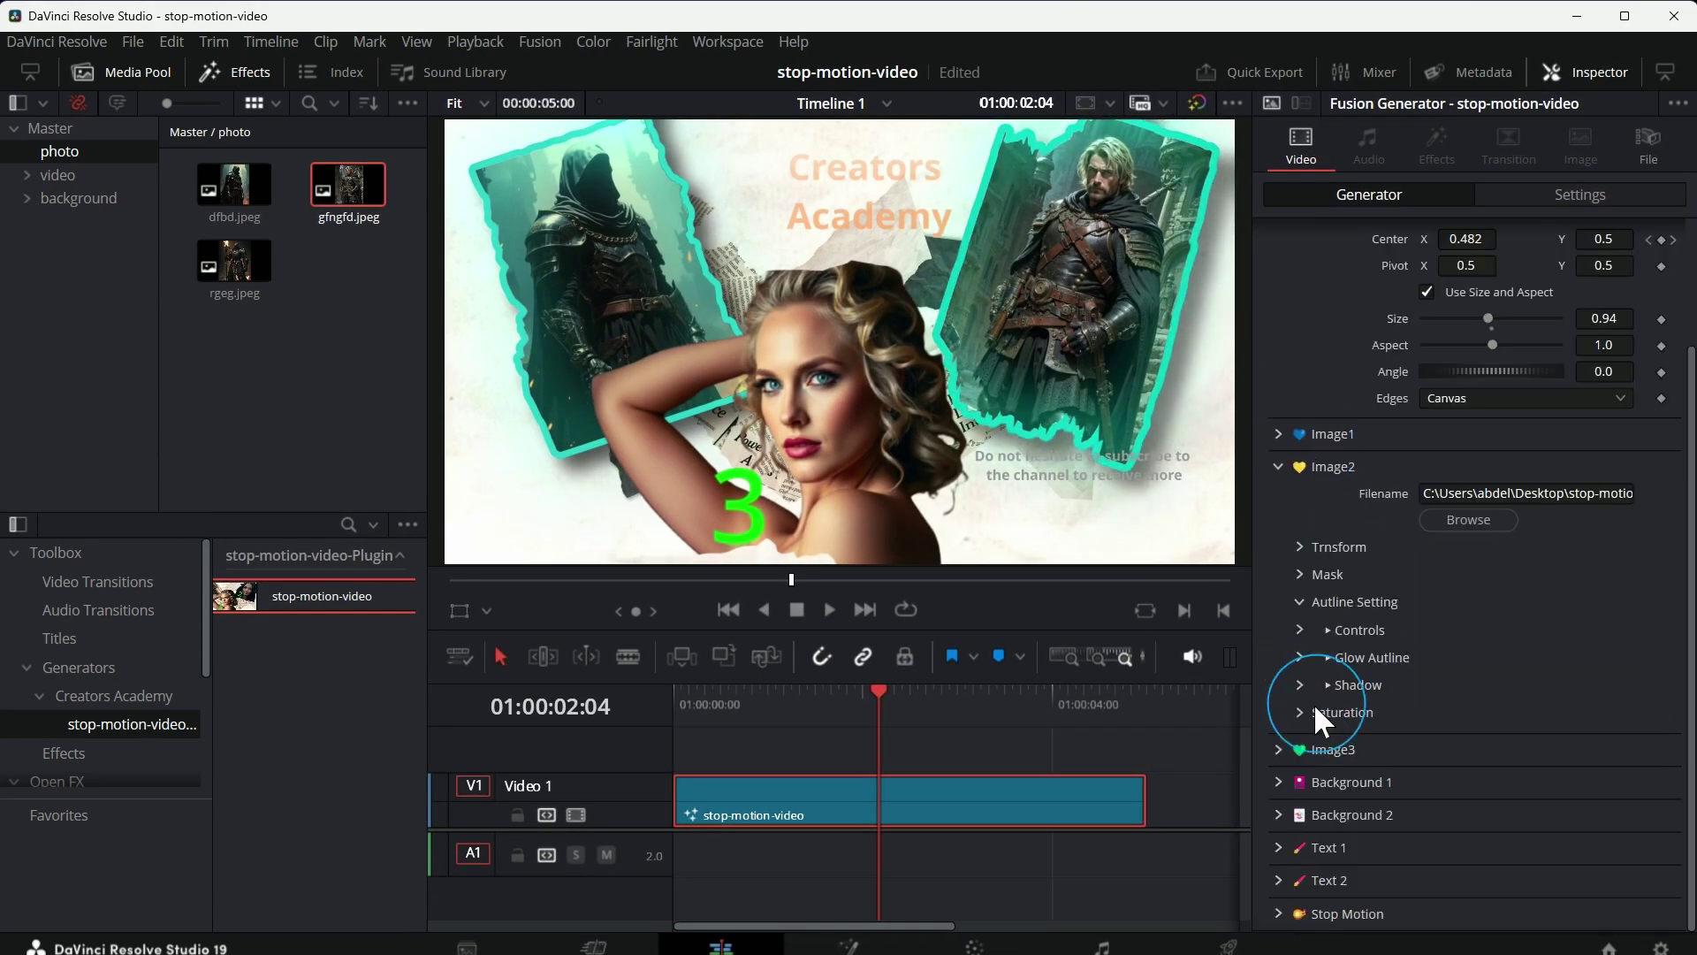
Step: Adjust the saturation of Image2 and close its settings
left_click(1300, 711)
left_click_drag(1492, 740, 1533, 740)
left_click(1300, 712)
left_click(1278, 466)
Step: Replace the generator's Image3 with rgeg.jpeg from the photo bin
left_click(1279, 652)
scroll(1361, 649, "down", 1)
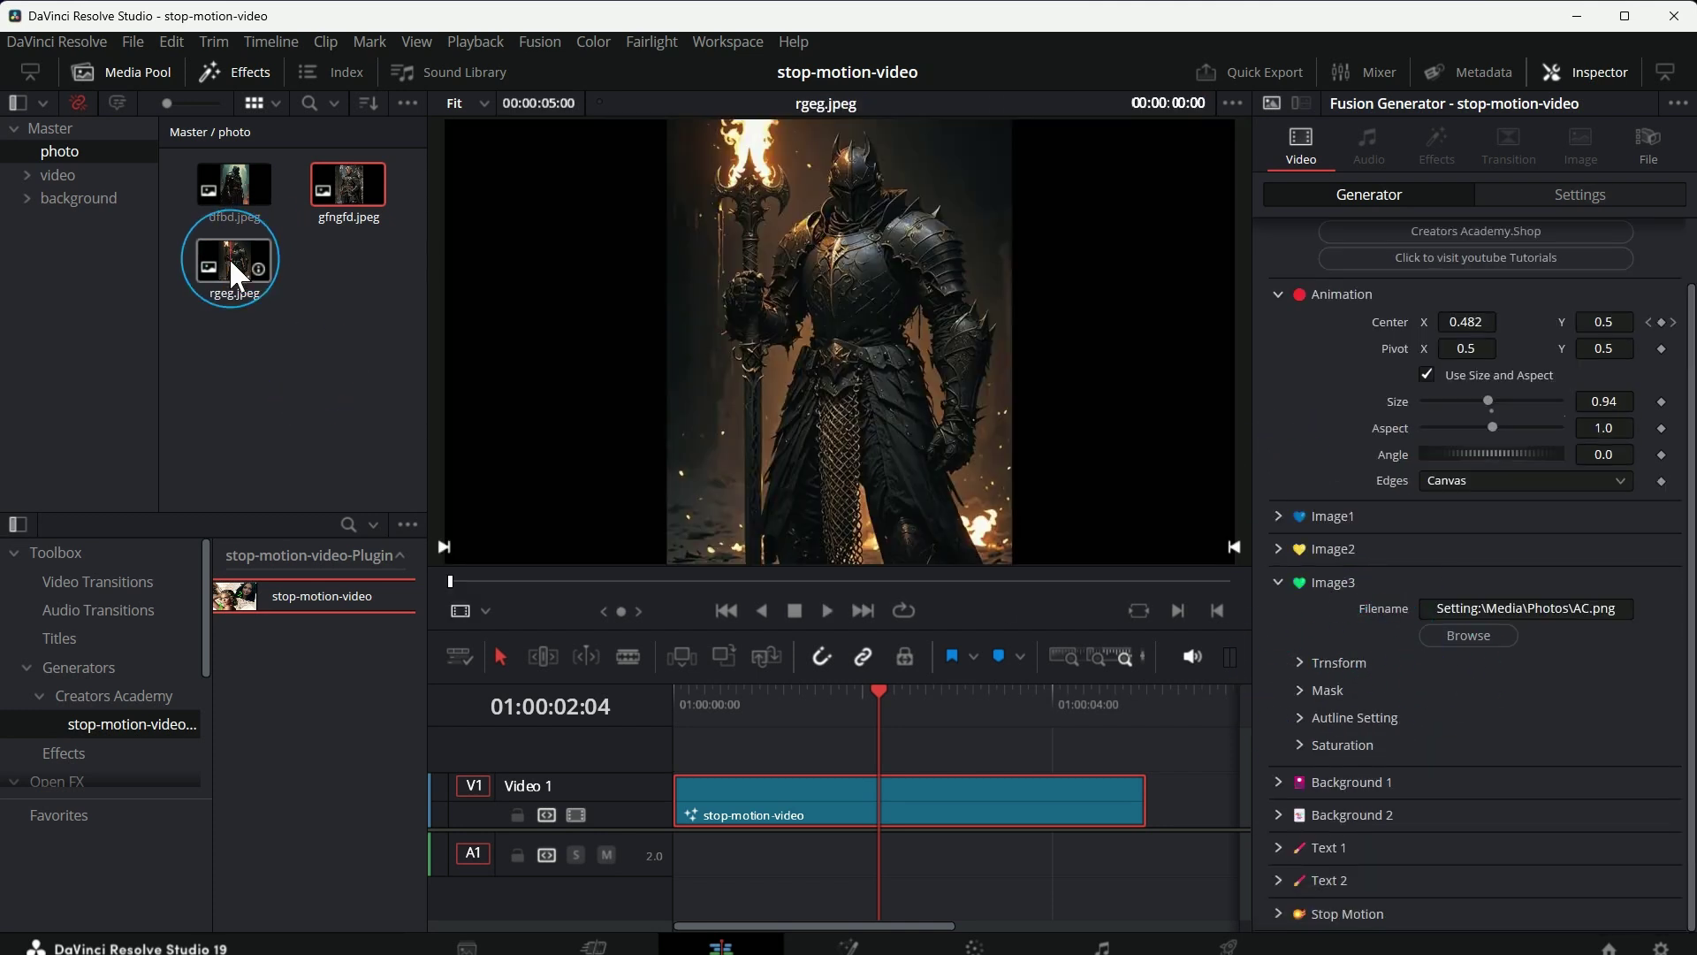
left_click_drag(230, 260, 1446, 584)
Step: Scale Image3 with separate X and Y sizes and reposition it between the other two images
left_click(1299, 662)
left_click(1426, 557)
left_click_drag(1492, 611, 1484, 609)
left_click_drag(1466, 504, 1675, 505)
left_click(1299, 477)
Step: Enable the outline on Image3 with Amount 0.01 and a brightened orange-brown colour sampled from its picture
left_click(1299, 717)
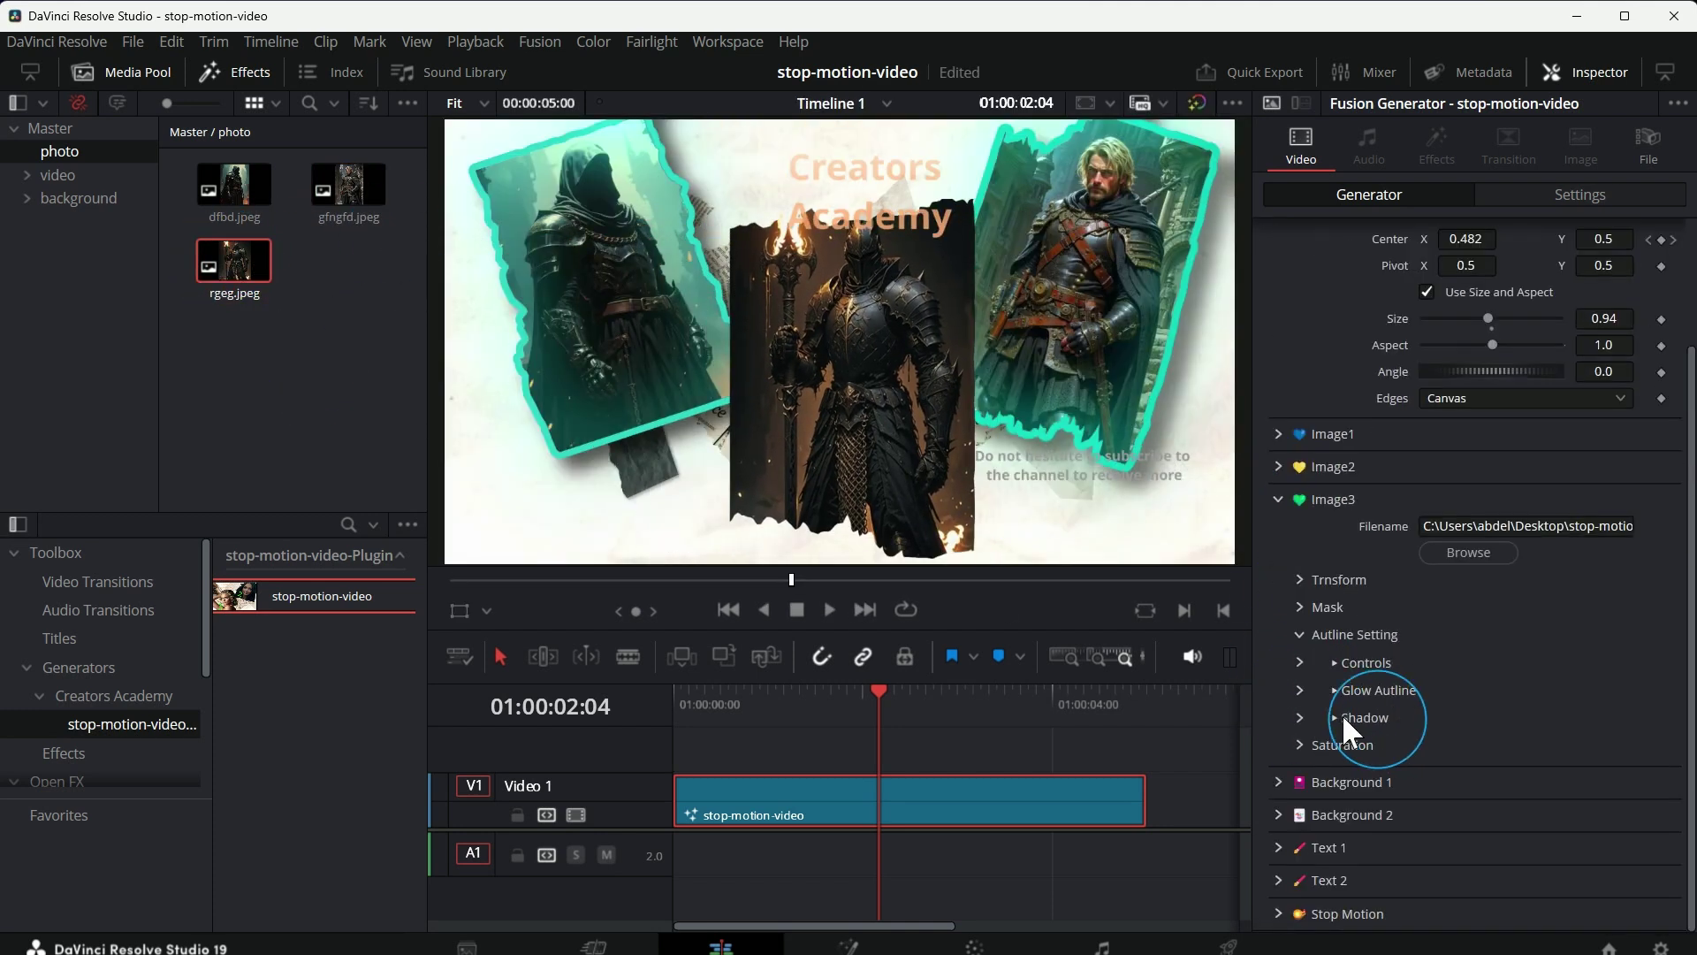
left_click(1512, 774)
left_click(221, 449)
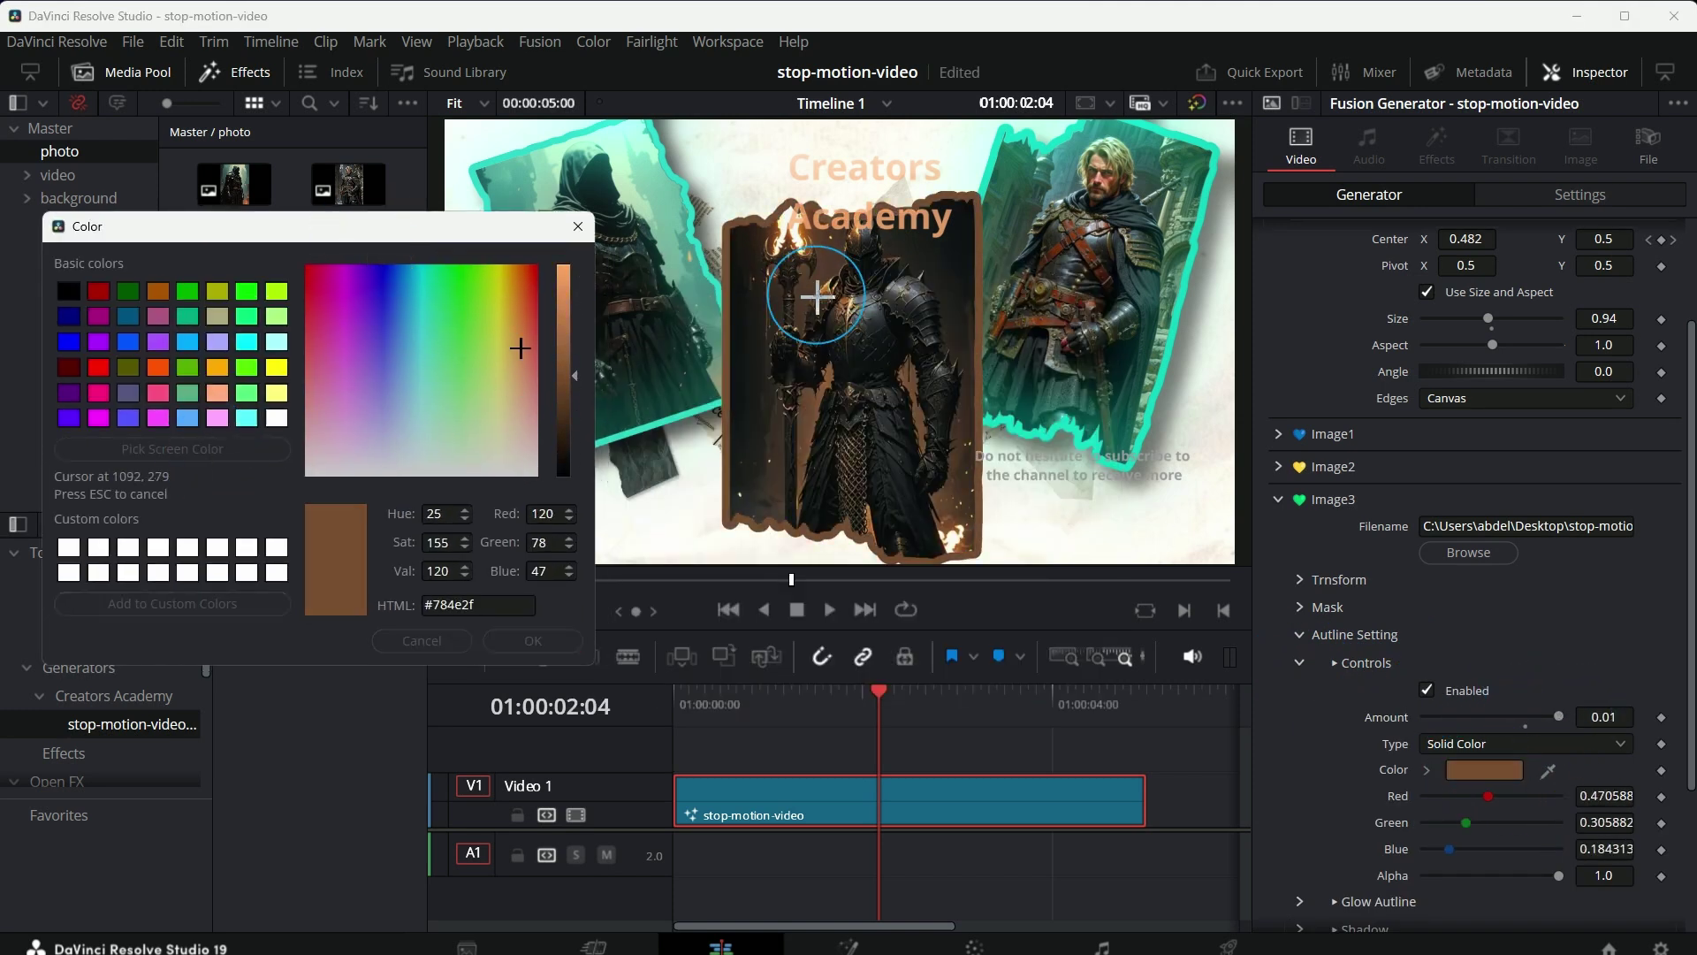
left_click(818, 297)
left_click_drag(575, 375, 574, 322)
left_click(531, 640)
left_click(1299, 662)
Step: Enable the glow outline on Image3 and adjust its Gain and Glow Size
left_click(1300, 691)
left_click(1427, 717)
left_click_drag(1477, 771, 1532, 770)
left_click_drag(1437, 797, 1546, 770)
left_click(1379, 689)
Step: Go through Image3's Shadow and Saturation settings, close them and open Image1's settings again
left_click(1365, 716)
left_click(1299, 717)
left_click(1308, 747)
left_click(1299, 745)
left_click(1279, 499)
left_click(1279, 587)
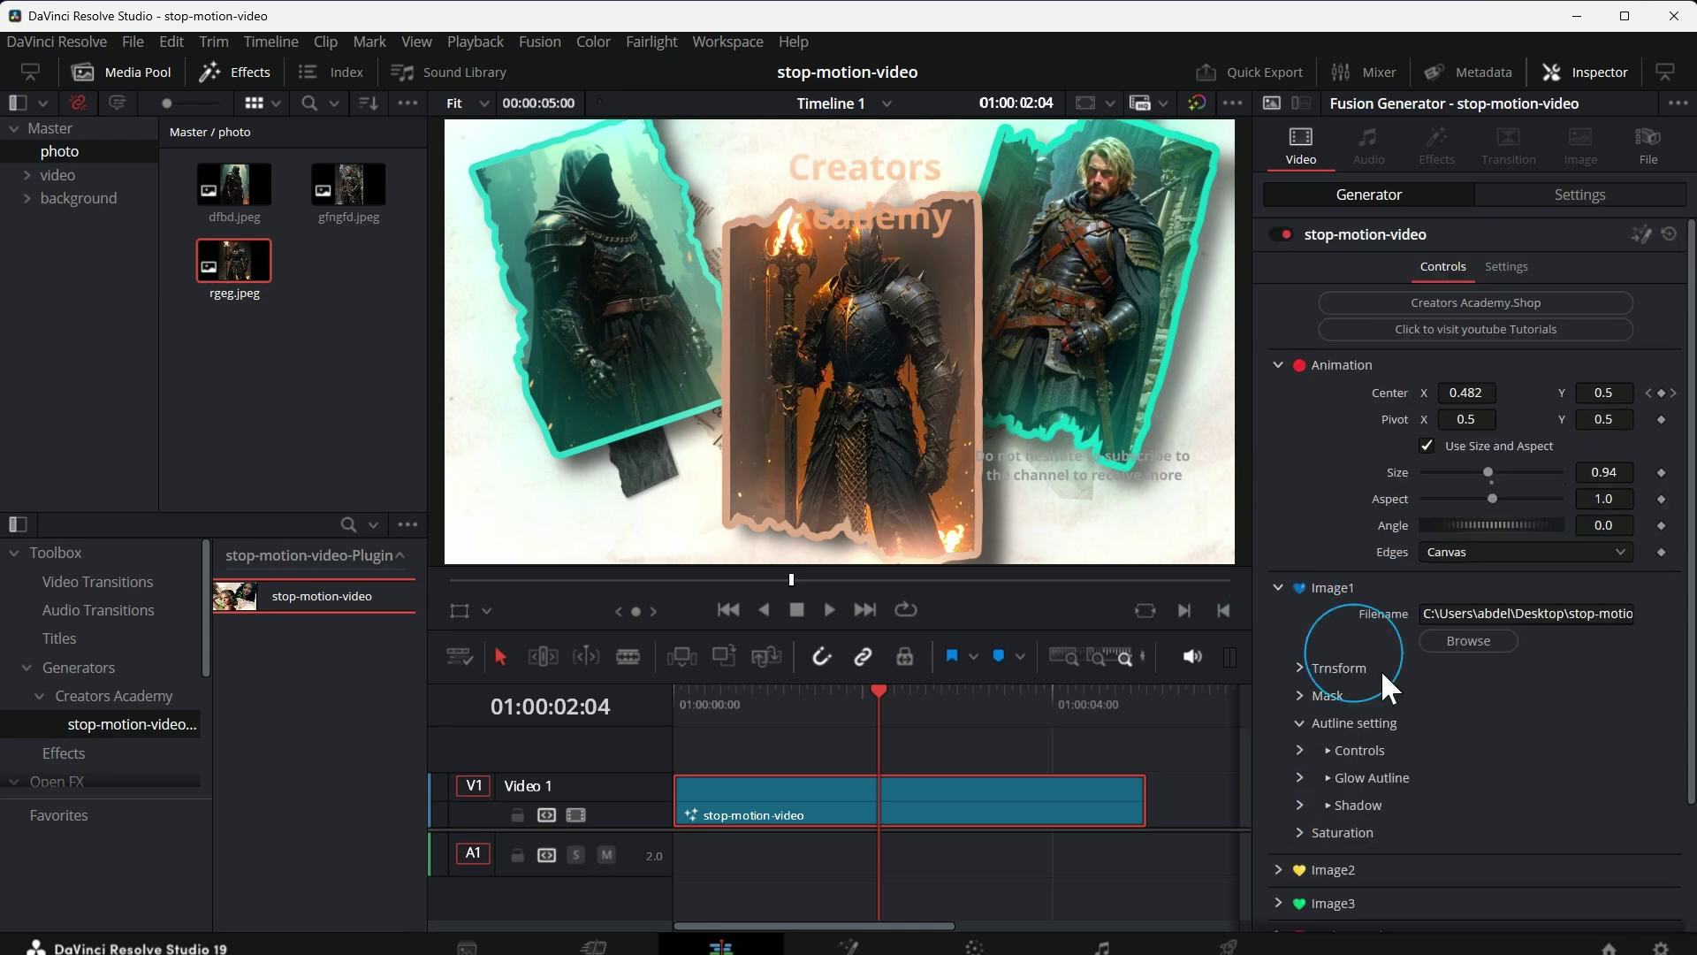
Step: Show Image1's Transform settings, shift its Center X to 0.193782, and check the animation around one second into the clip
left_click(1300, 668)
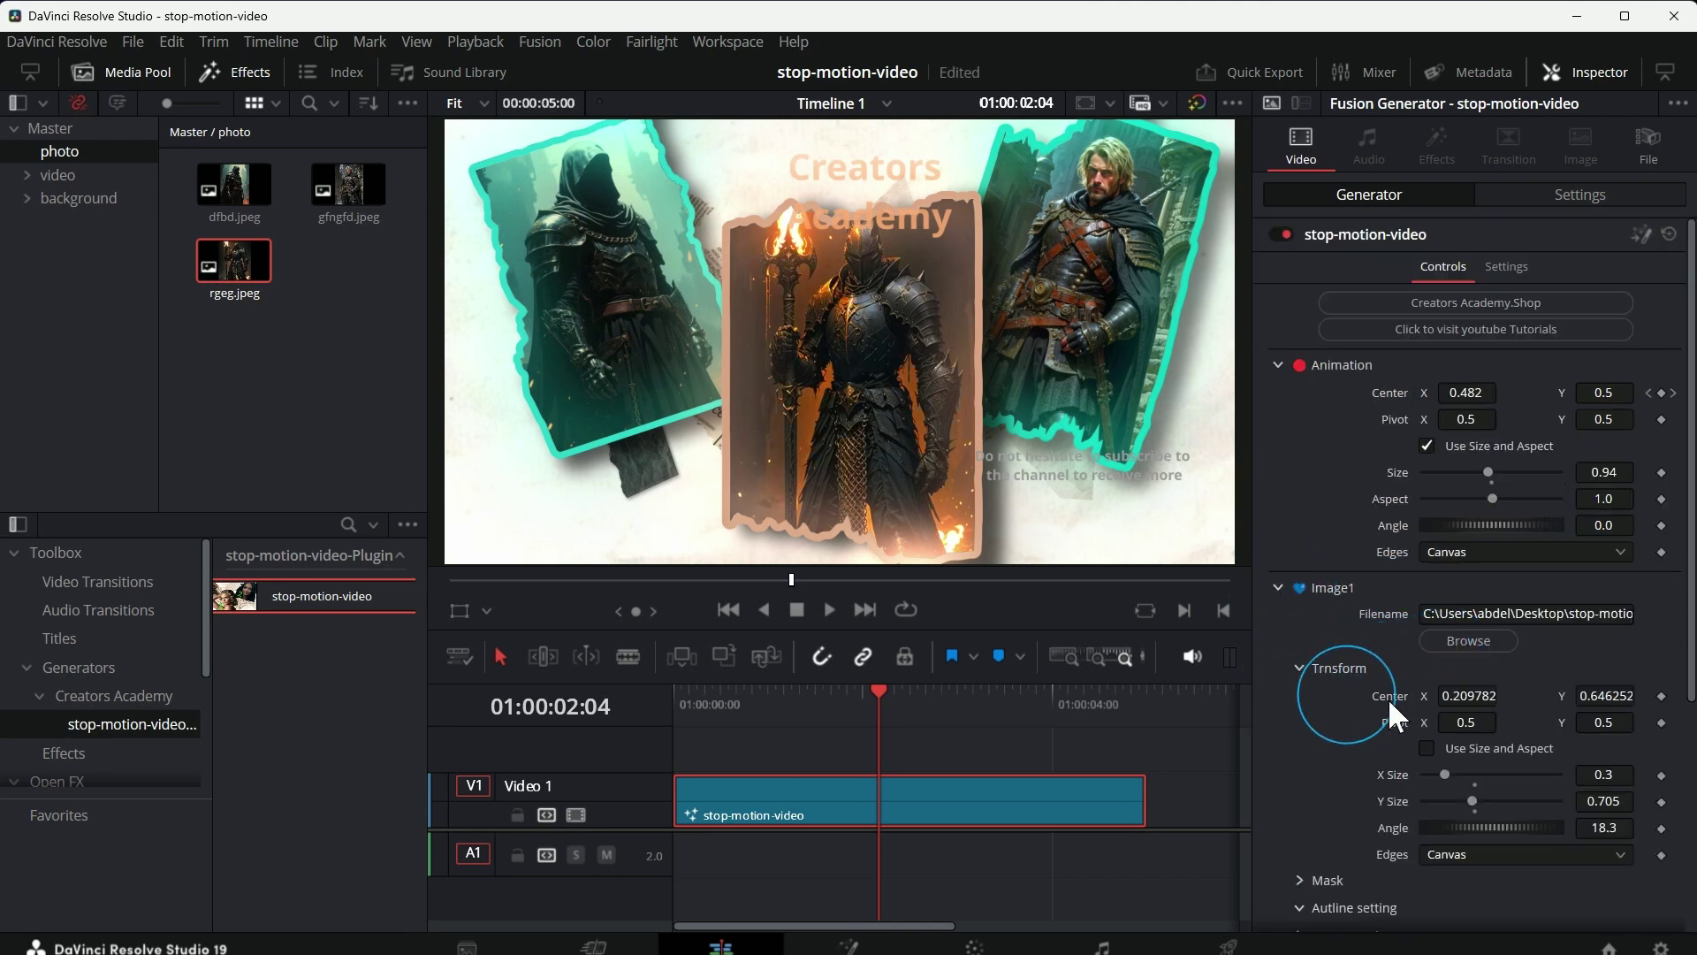
scroll(1396, 689, "down", 5)
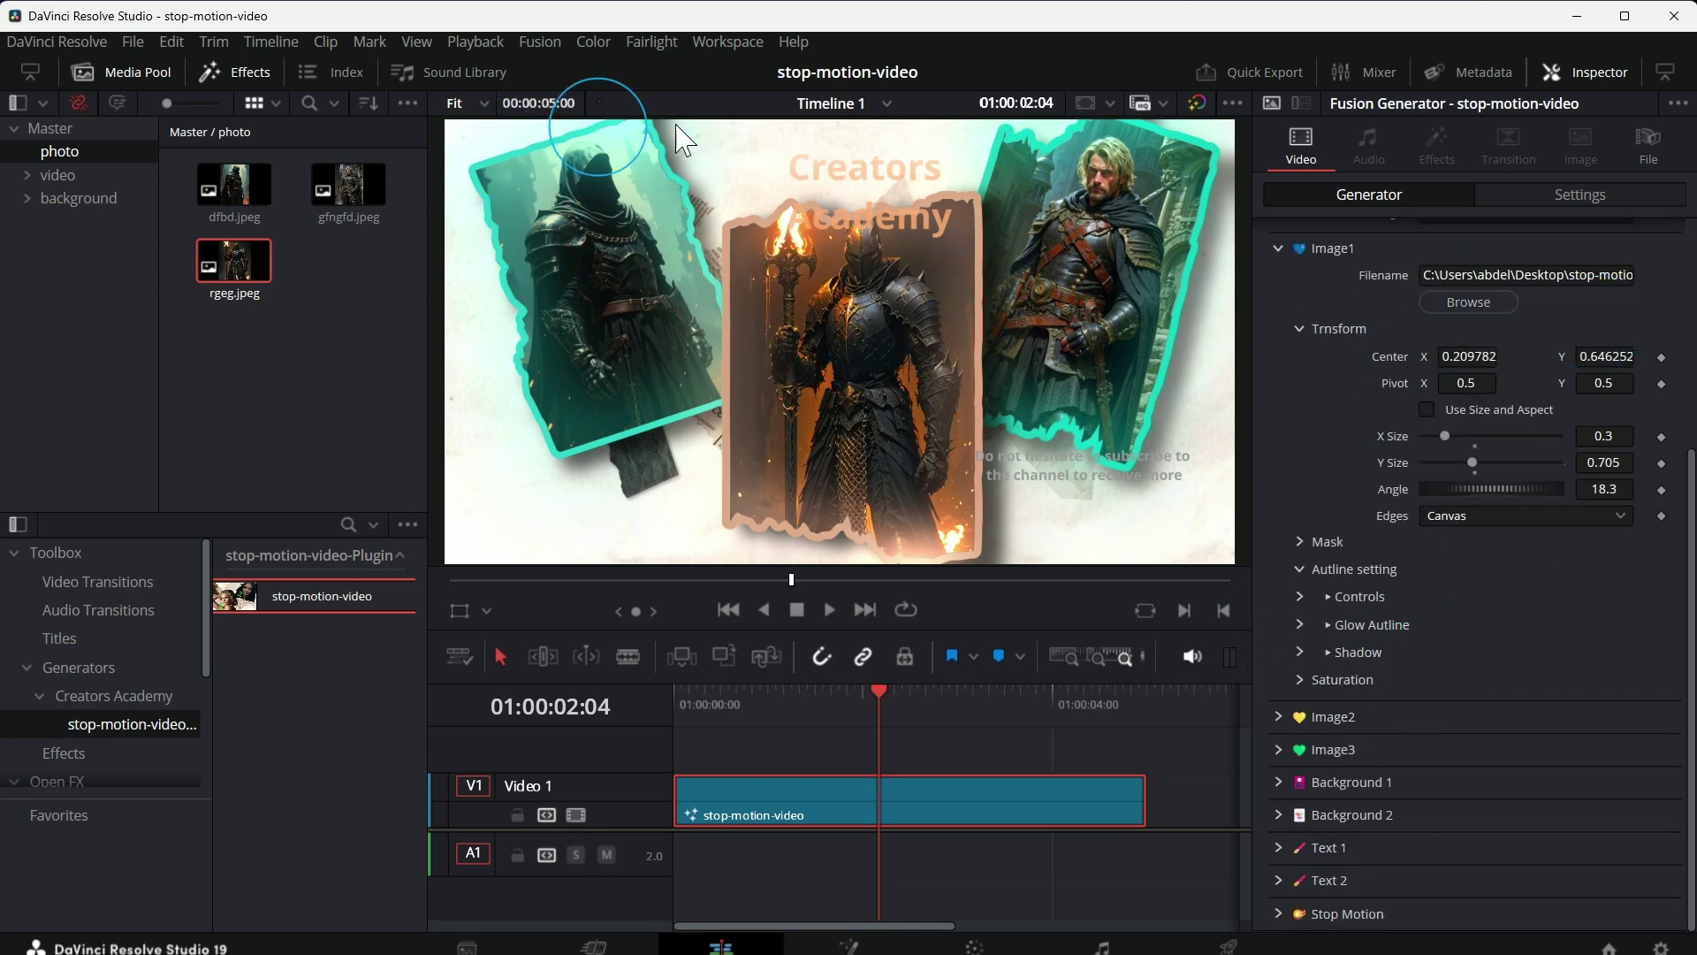
mouse_move(723, 685)
left_mouse_down()
mouse_move(708, 679)
mouse_move(753, 685)
left_mouse_up()
left_click_drag(1488, 352, 1473, 353)
left_click(681, 698)
left_click(828, 609)
left_click_drag(862, 703, 772, 703)
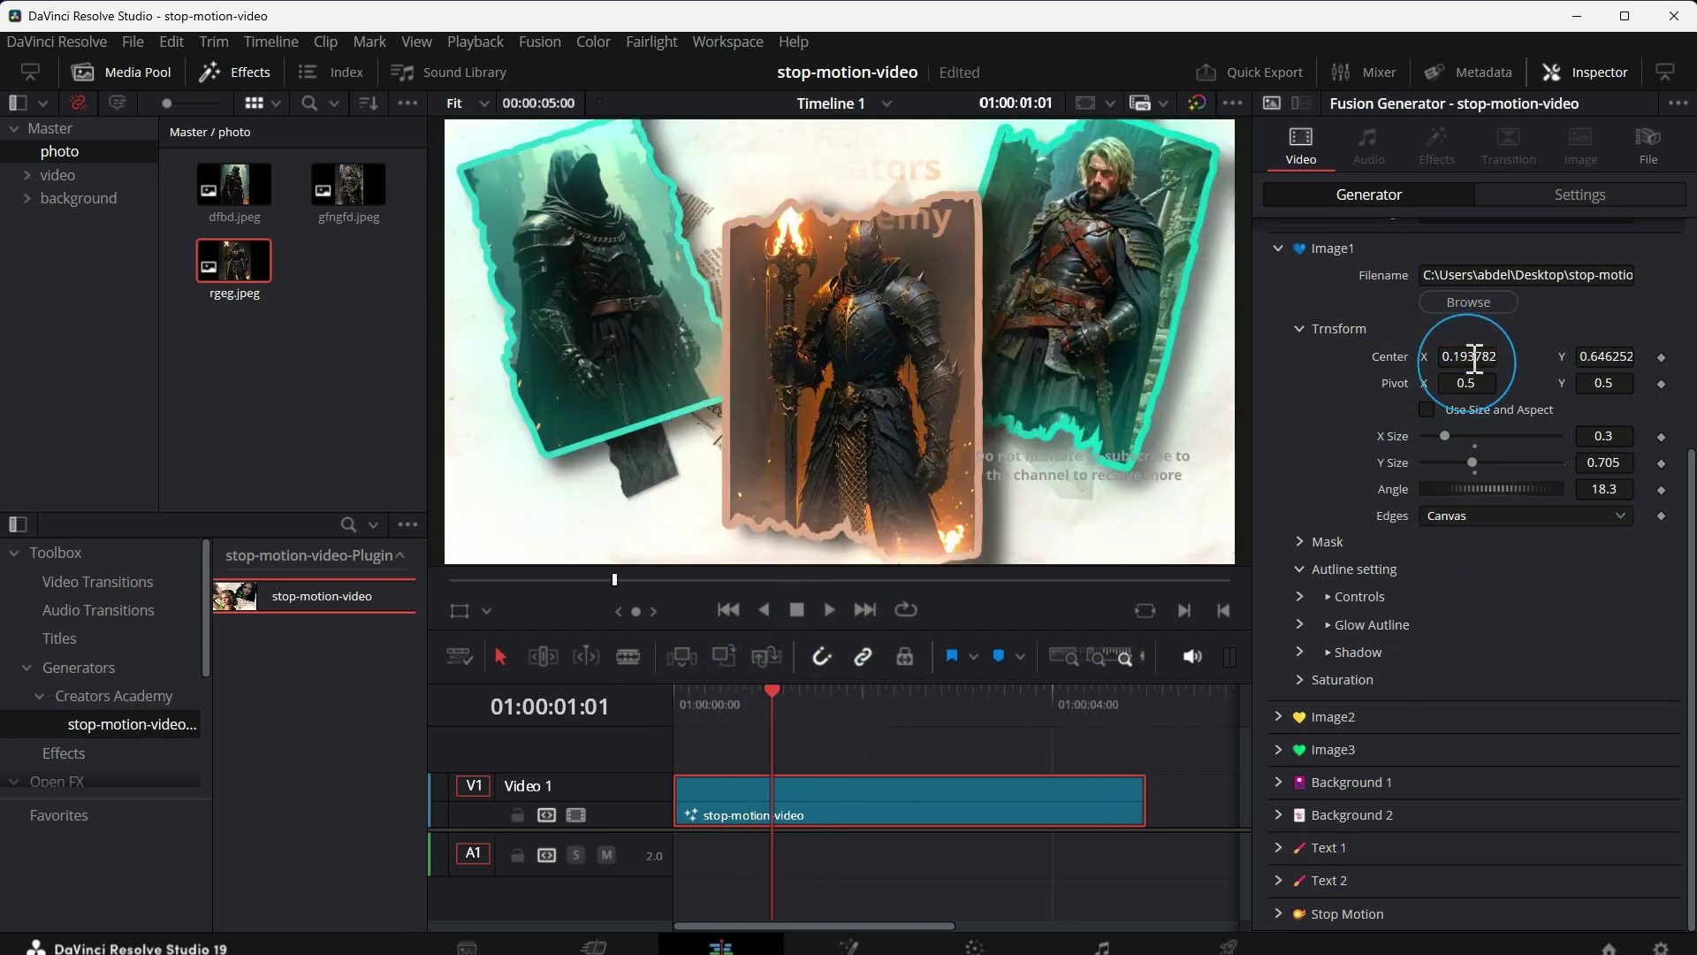
Step: Keyframe Image1's Center at 01:00:01:00 with X 0.171782 and Y 0.643252, and play the clip from its start
left_click_drag(1474, 358, 1455, 358)
left_click_drag(1578, 358, 1268, 321)
mouse_move(772, 697)
left_mouse_down()
mouse_move(674, 698)
mouse_move(768, 696)
left_mouse_up()
left_click(1659, 357)
left_click_drag(1617, 357, 785, 336)
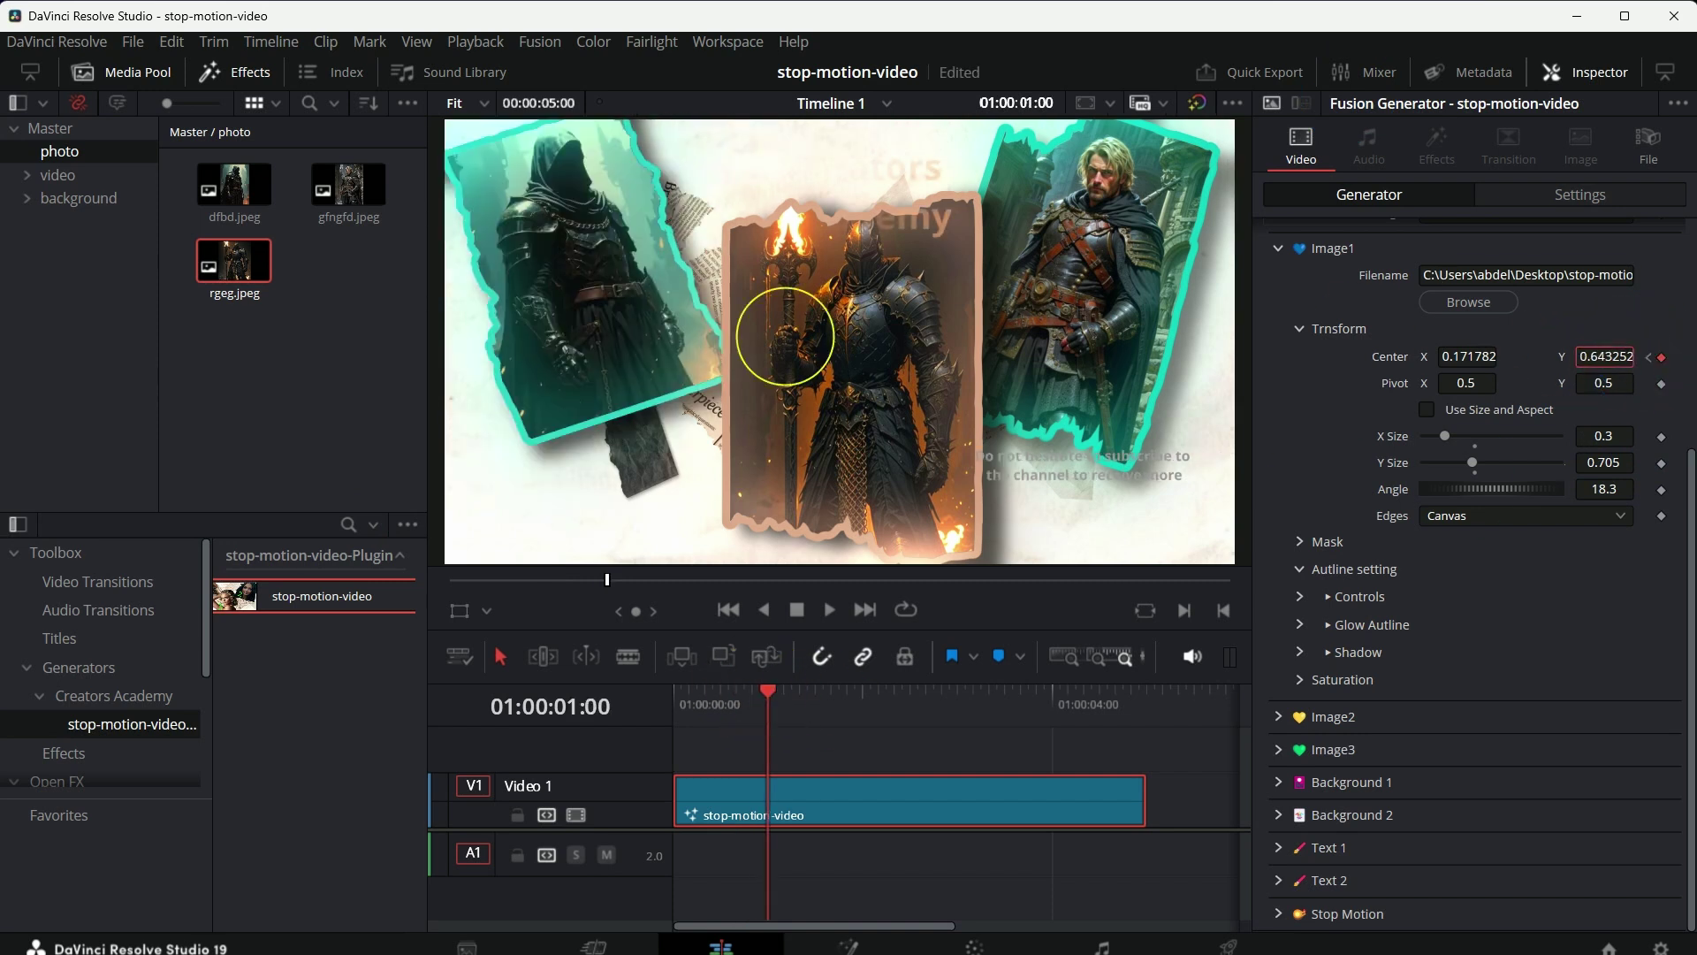
left_click(677, 695)
key("space")
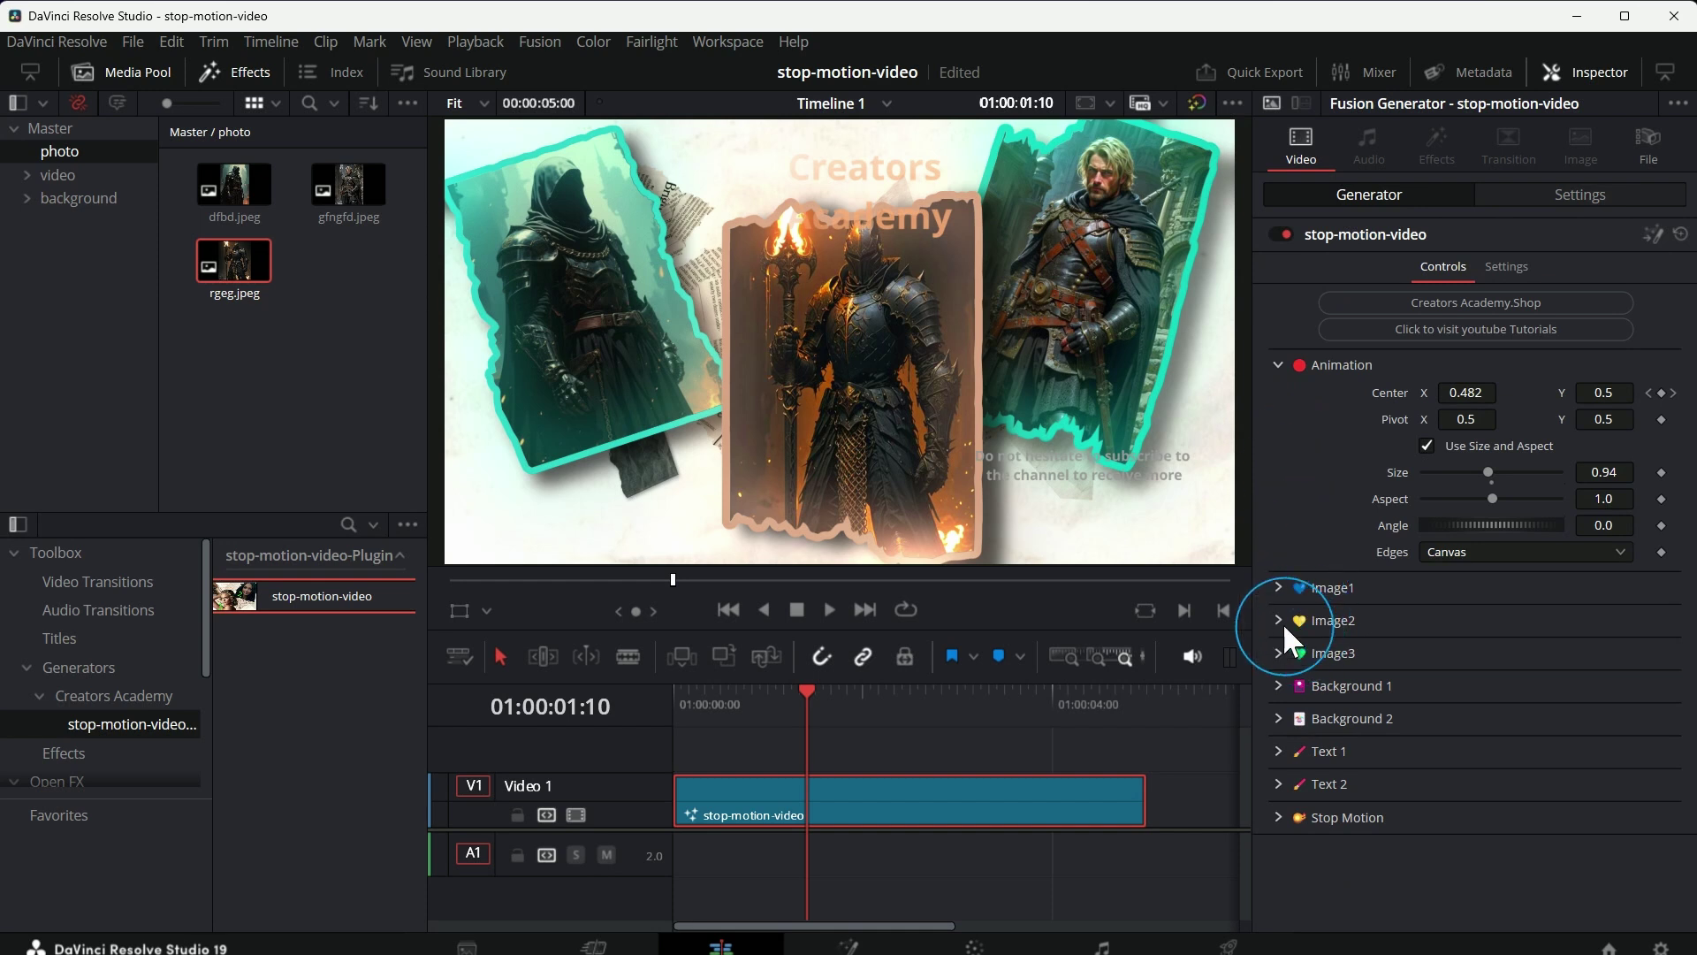
Step: Review the Transform settings of Image2 and Image3, closing each group again
left_click(1281, 620)
scroll(1335, 664, "down", 3)
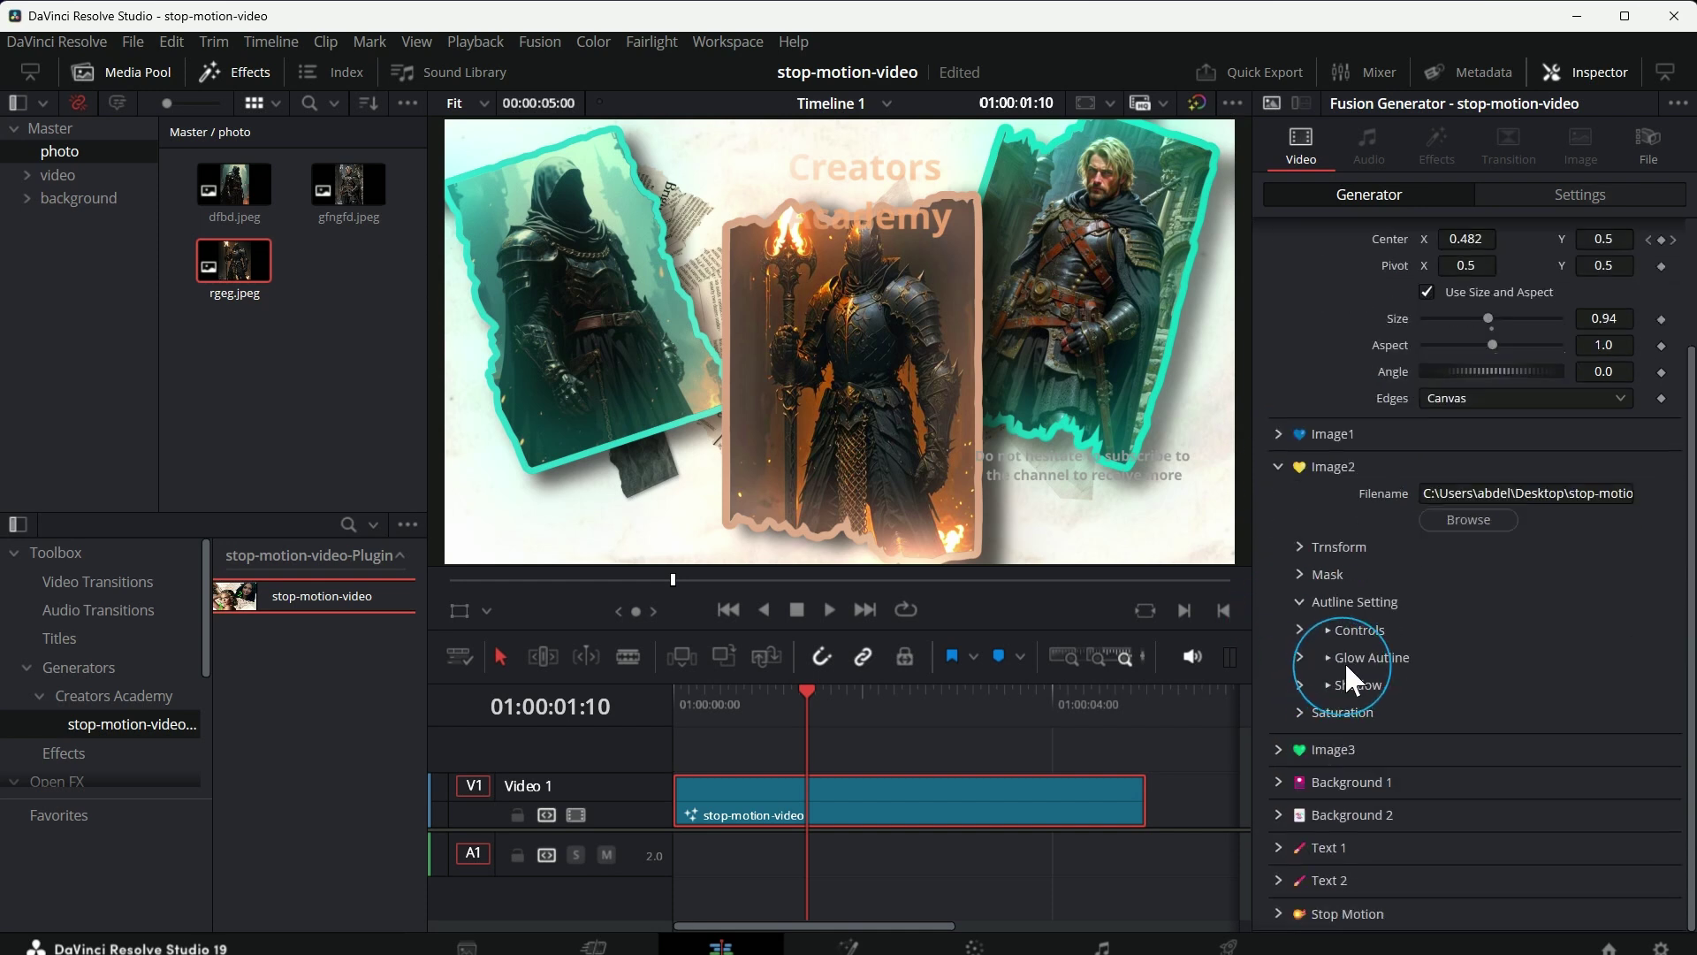
left_click(1306, 545)
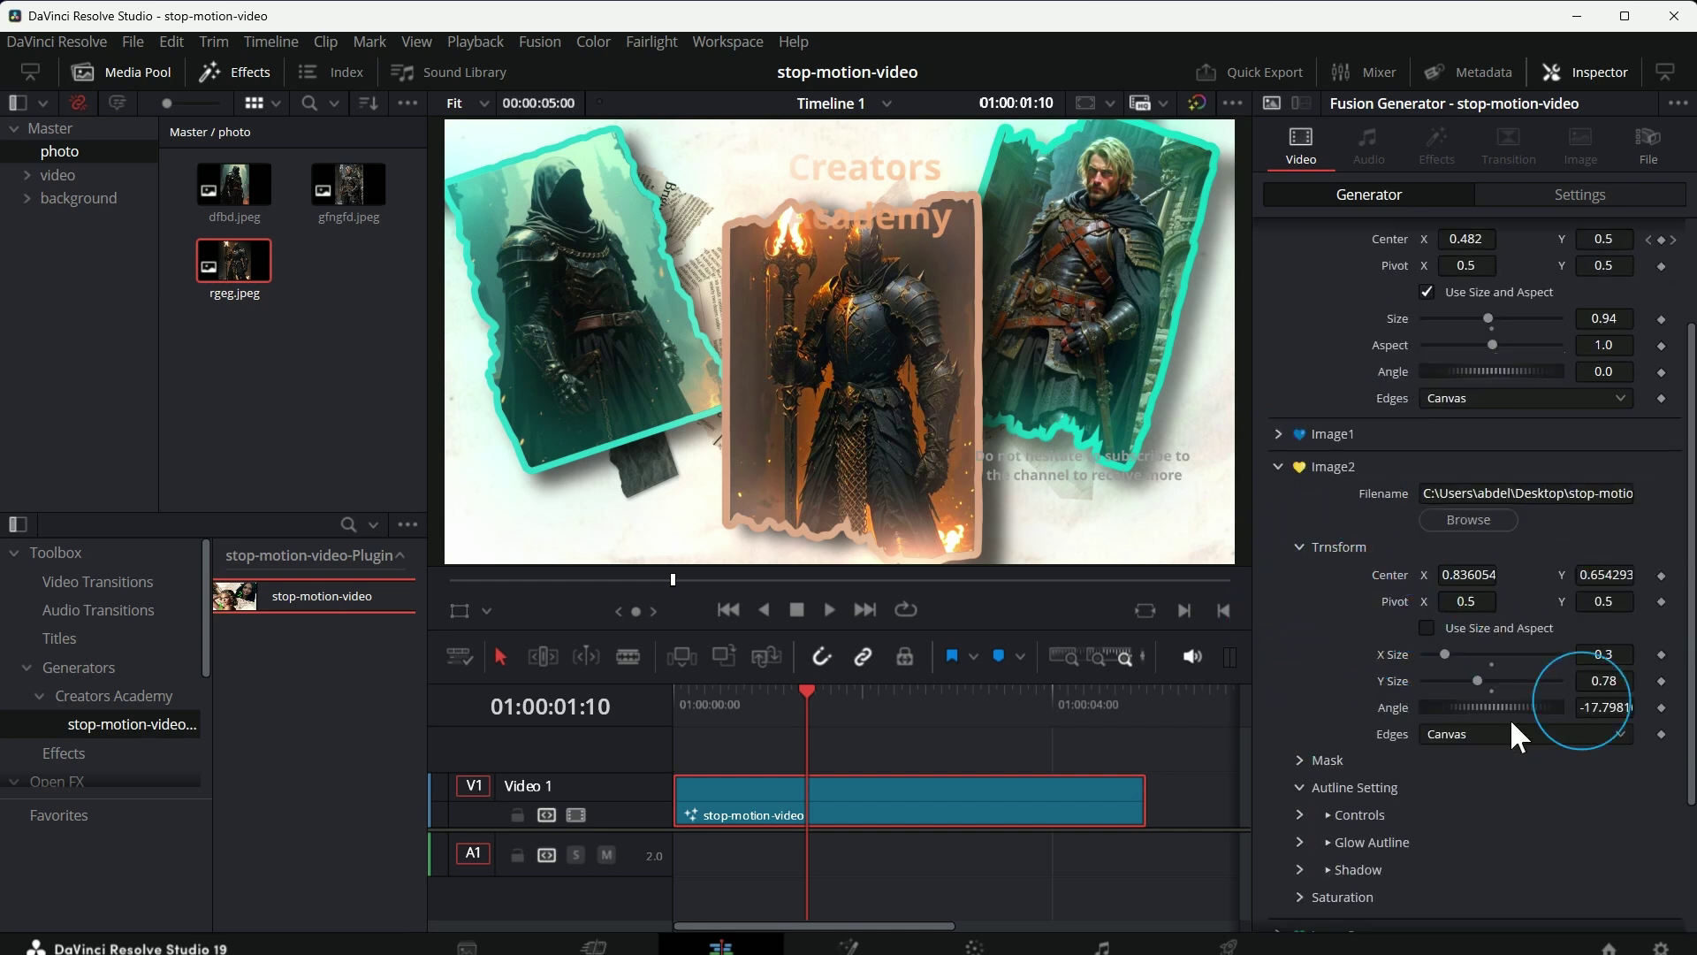
left_click(1298, 546)
left_click(1284, 468)
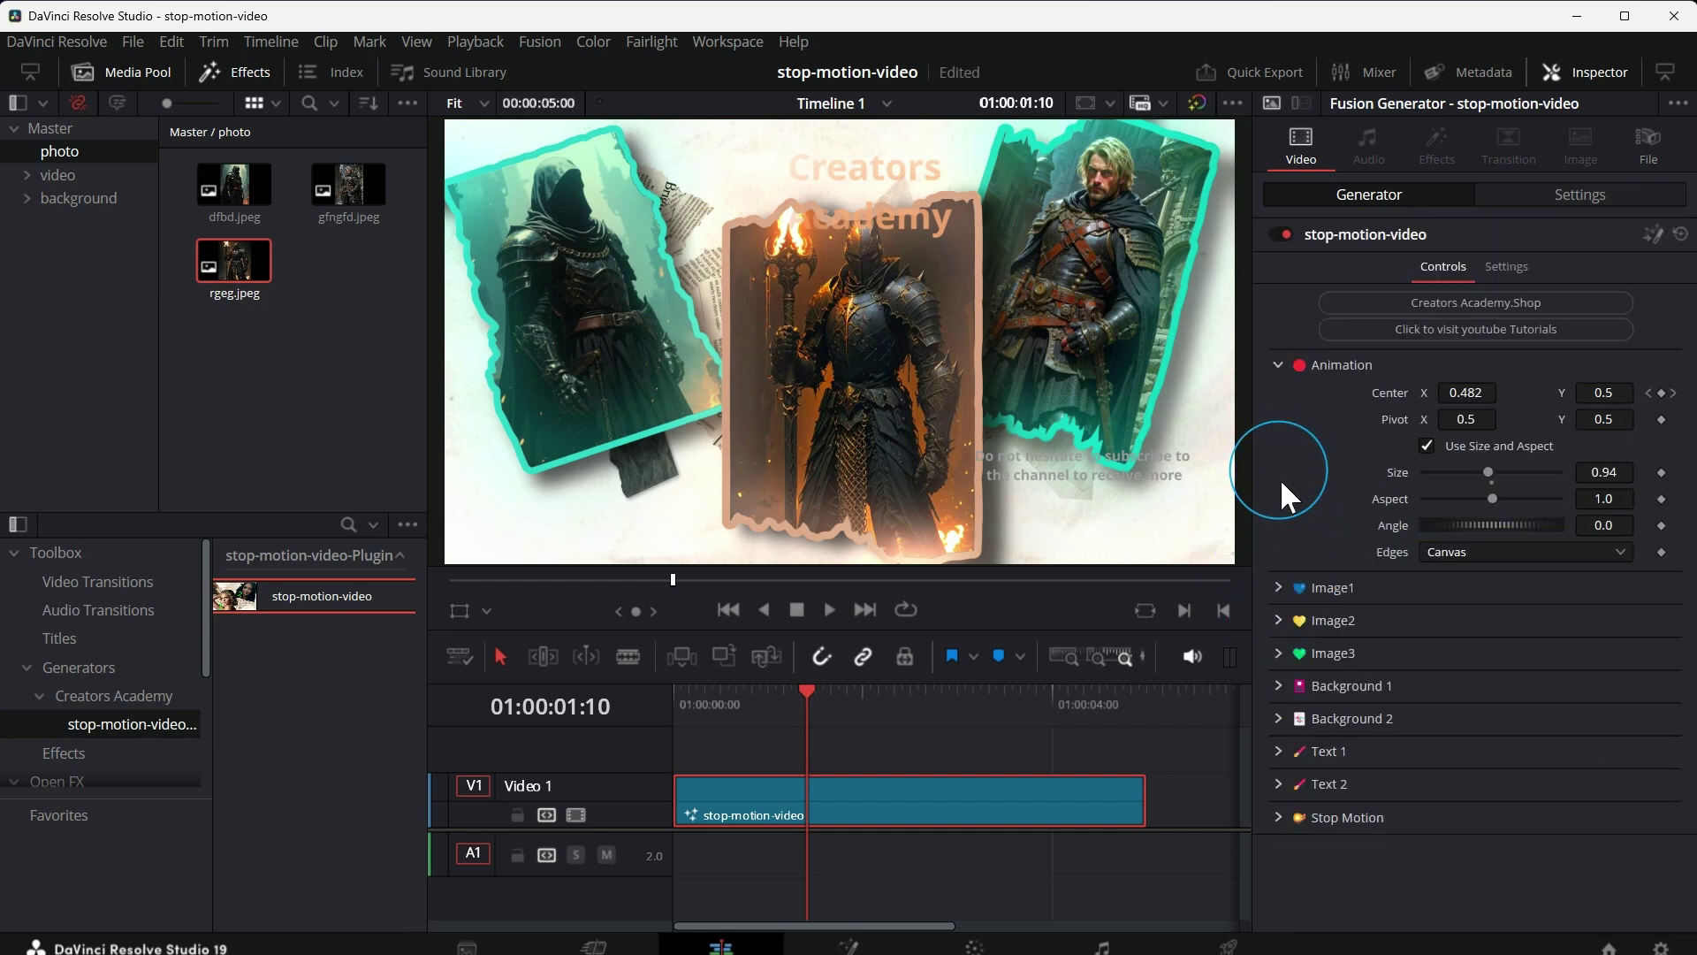
left_click(1280, 650)
scroll(1347, 612, "down", 3)
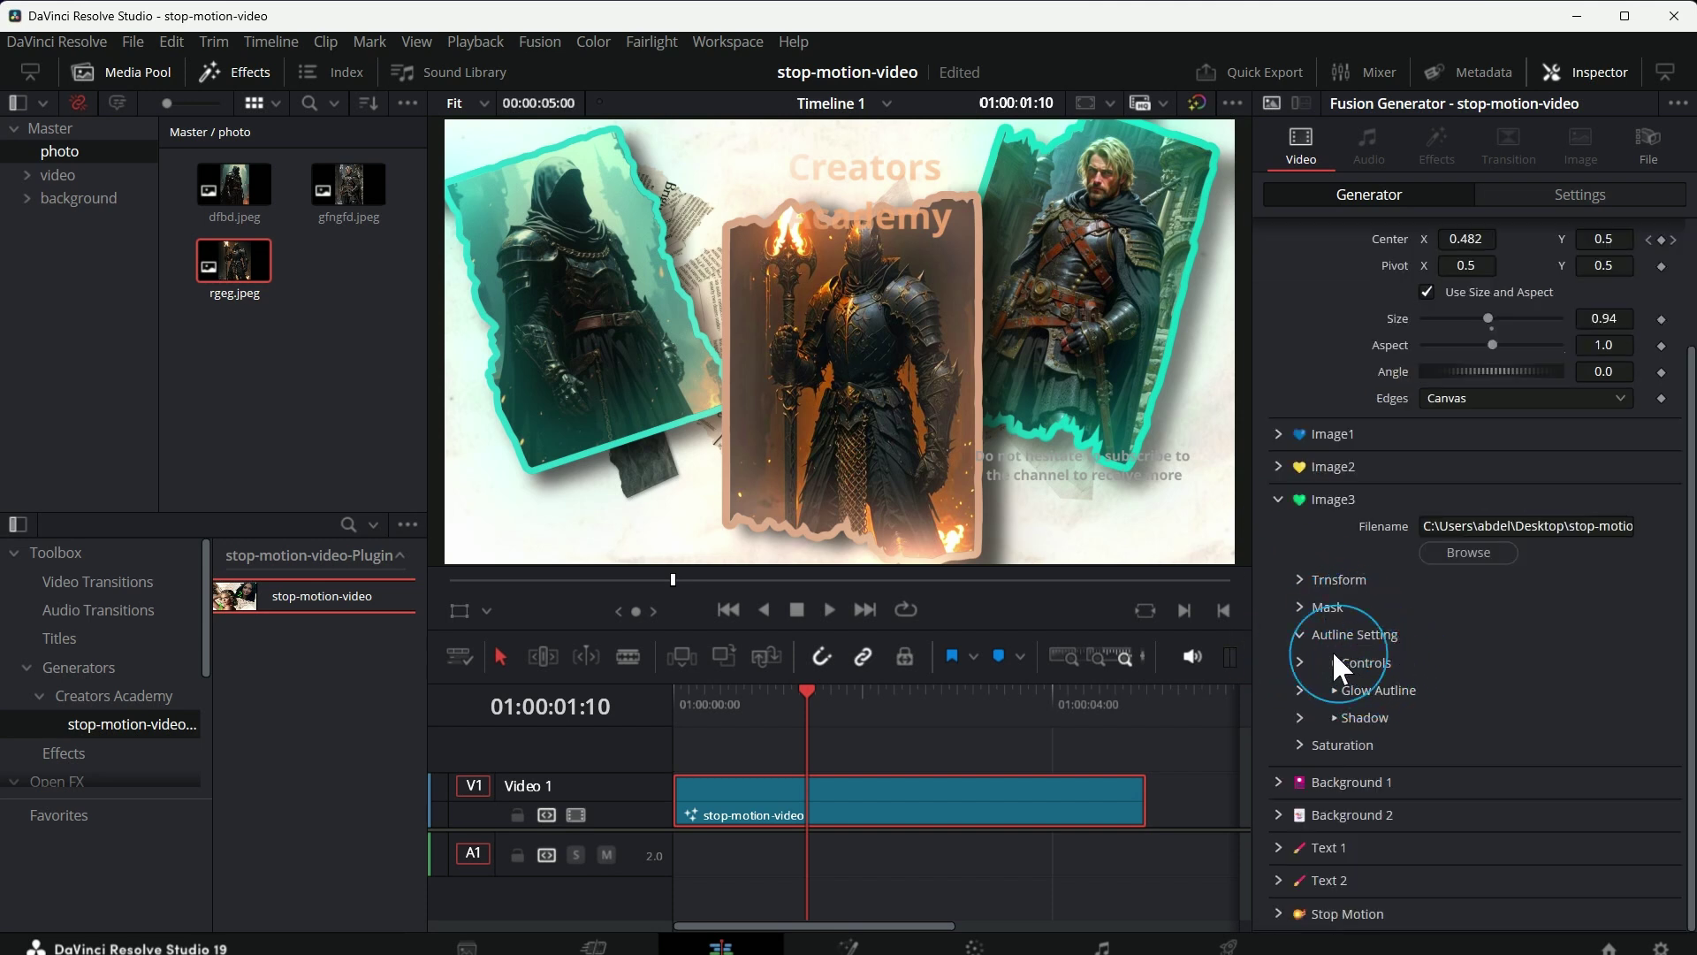
left_click(1304, 580)
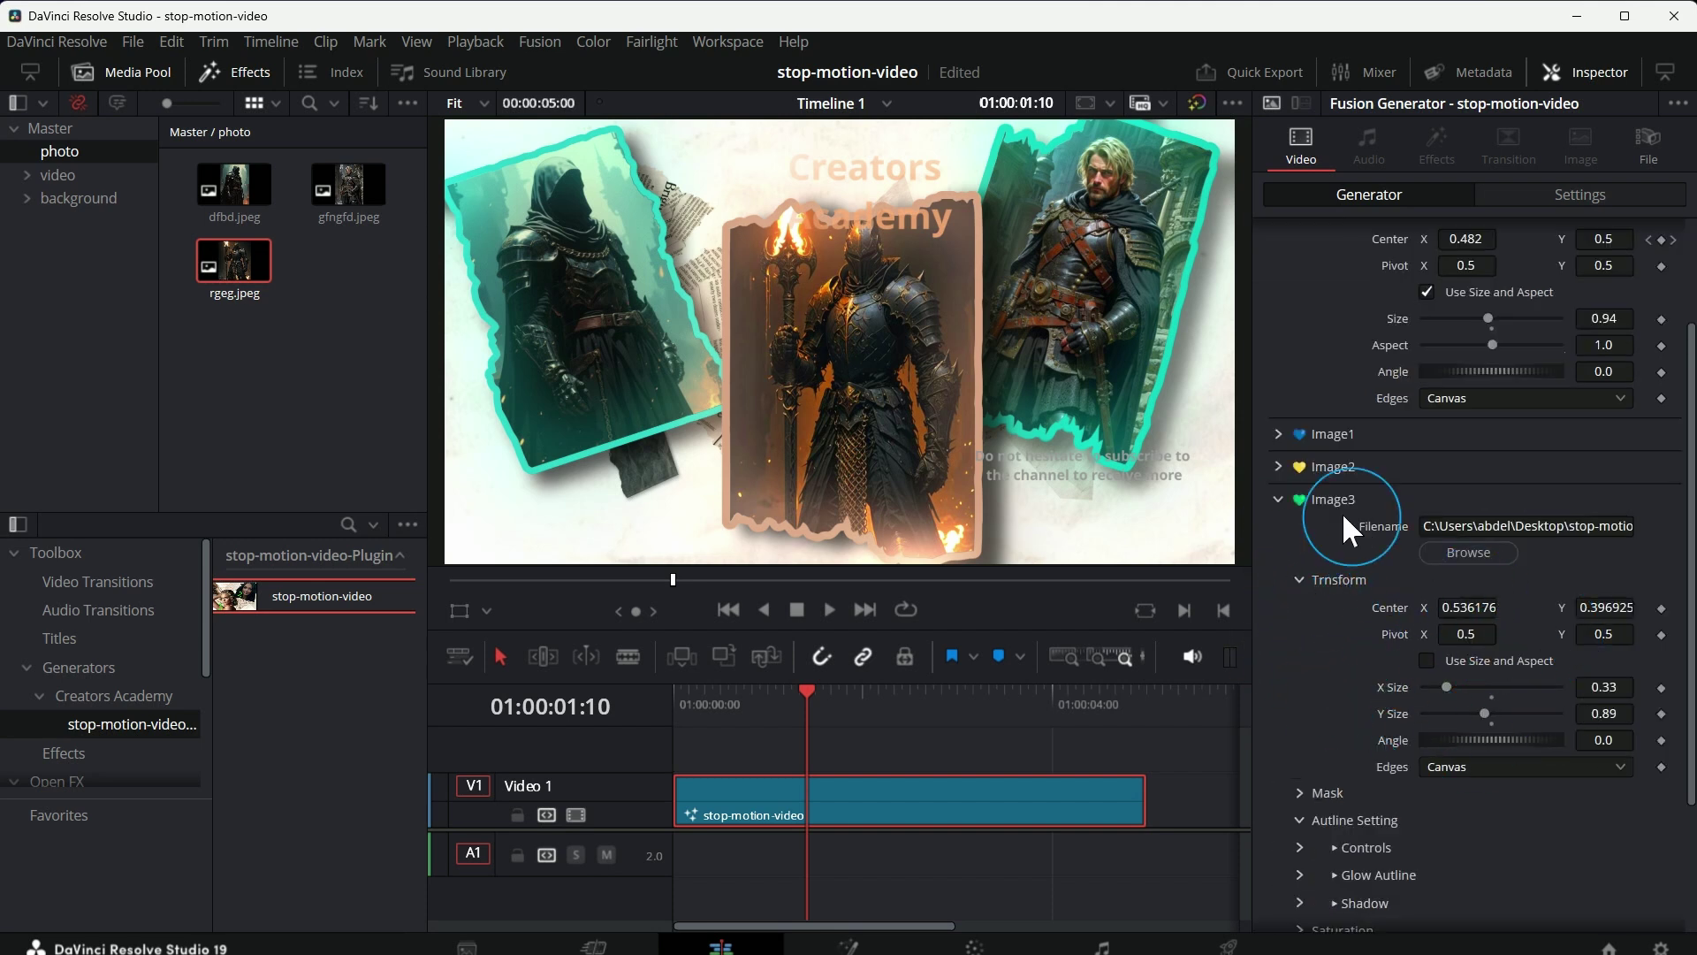
left_click(1299, 579)
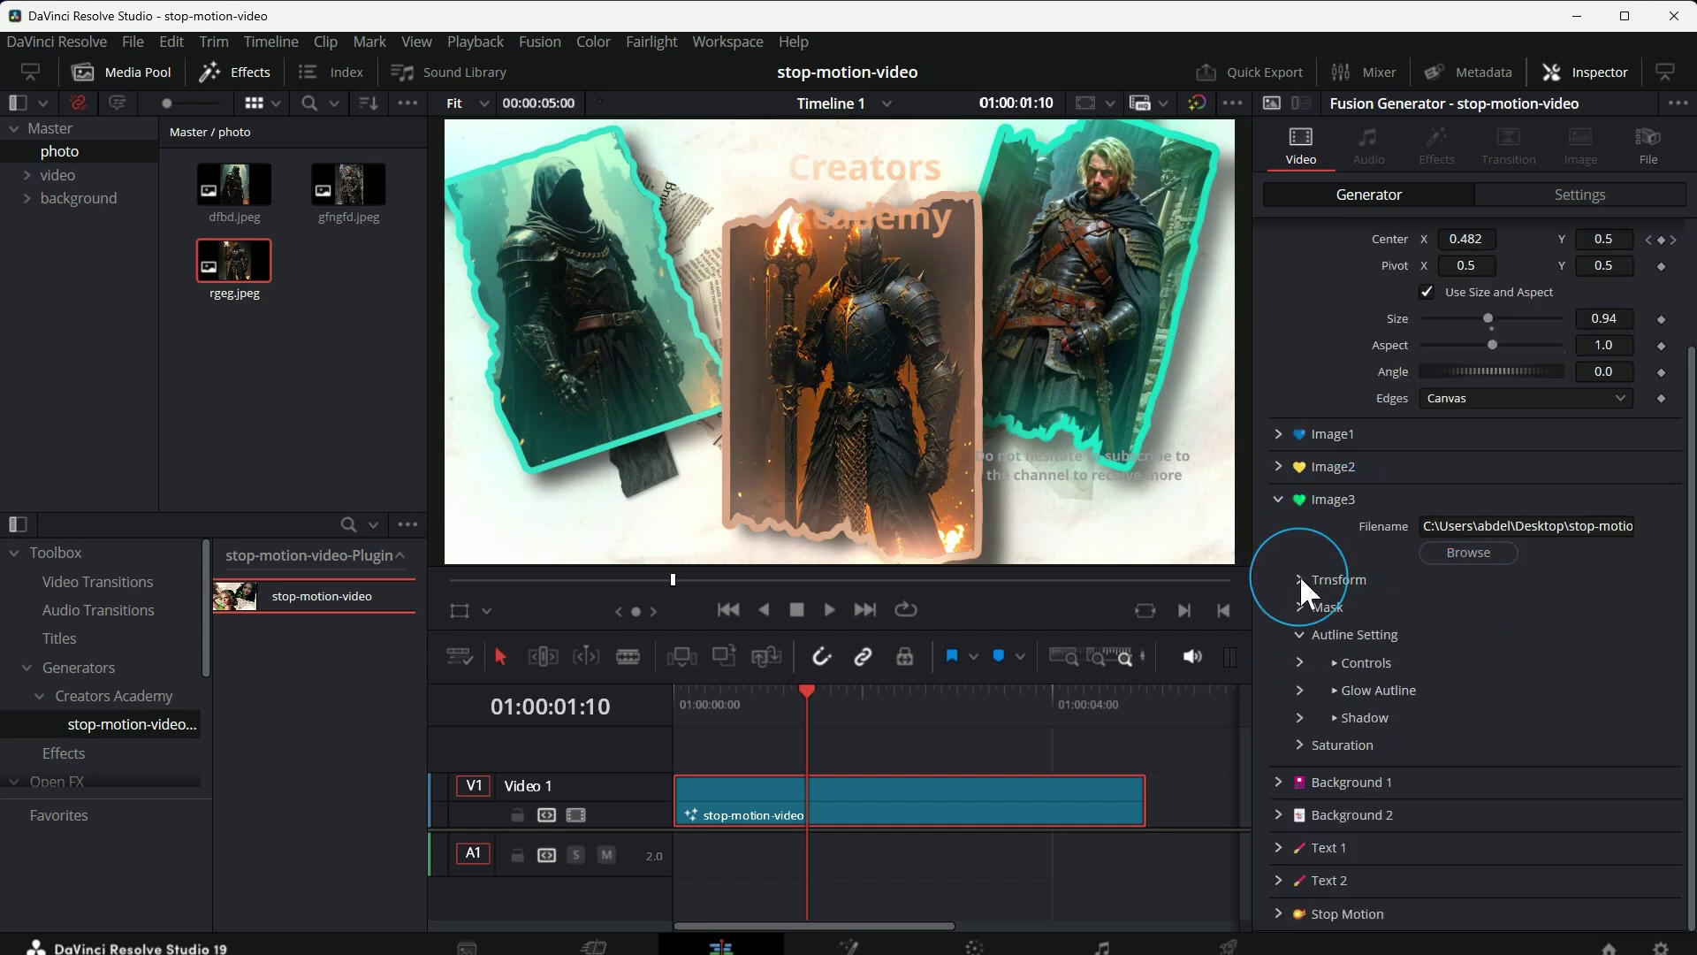
left_click(1287, 498)
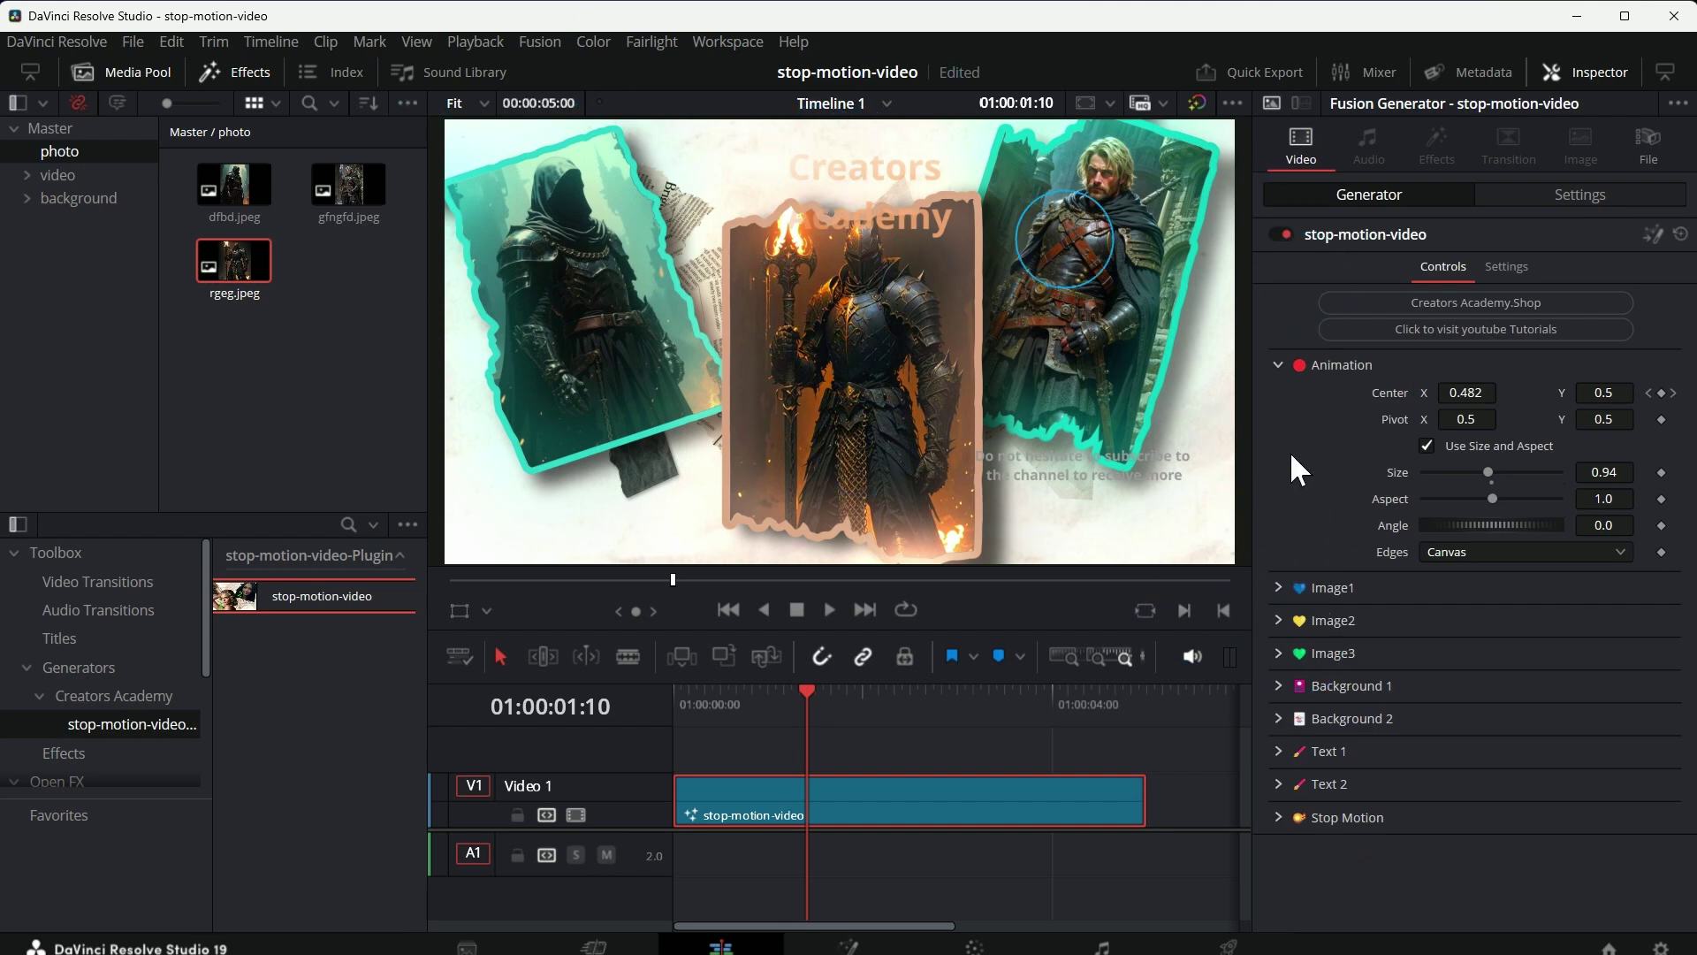
Step: Replace the Background 1 image with the green texture from the background photo bin
left_click(1350, 725)
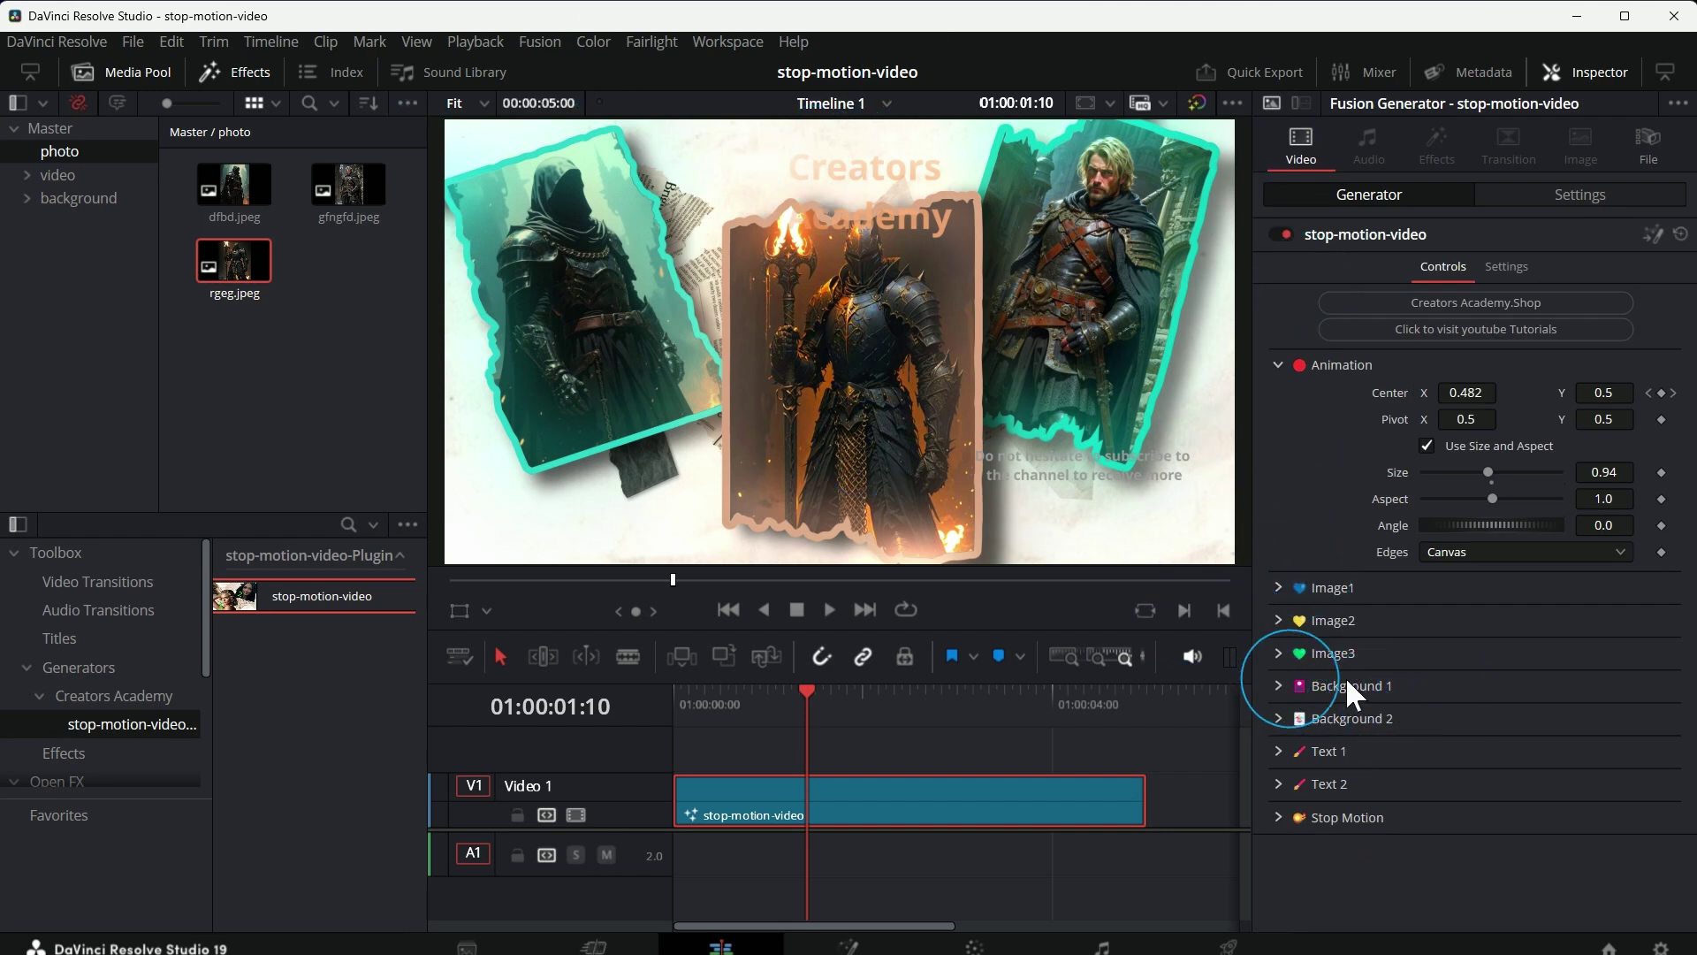
left_click(1279, 686)
left_click(1279, 686)
scroll(1399, 650, "down", 3)
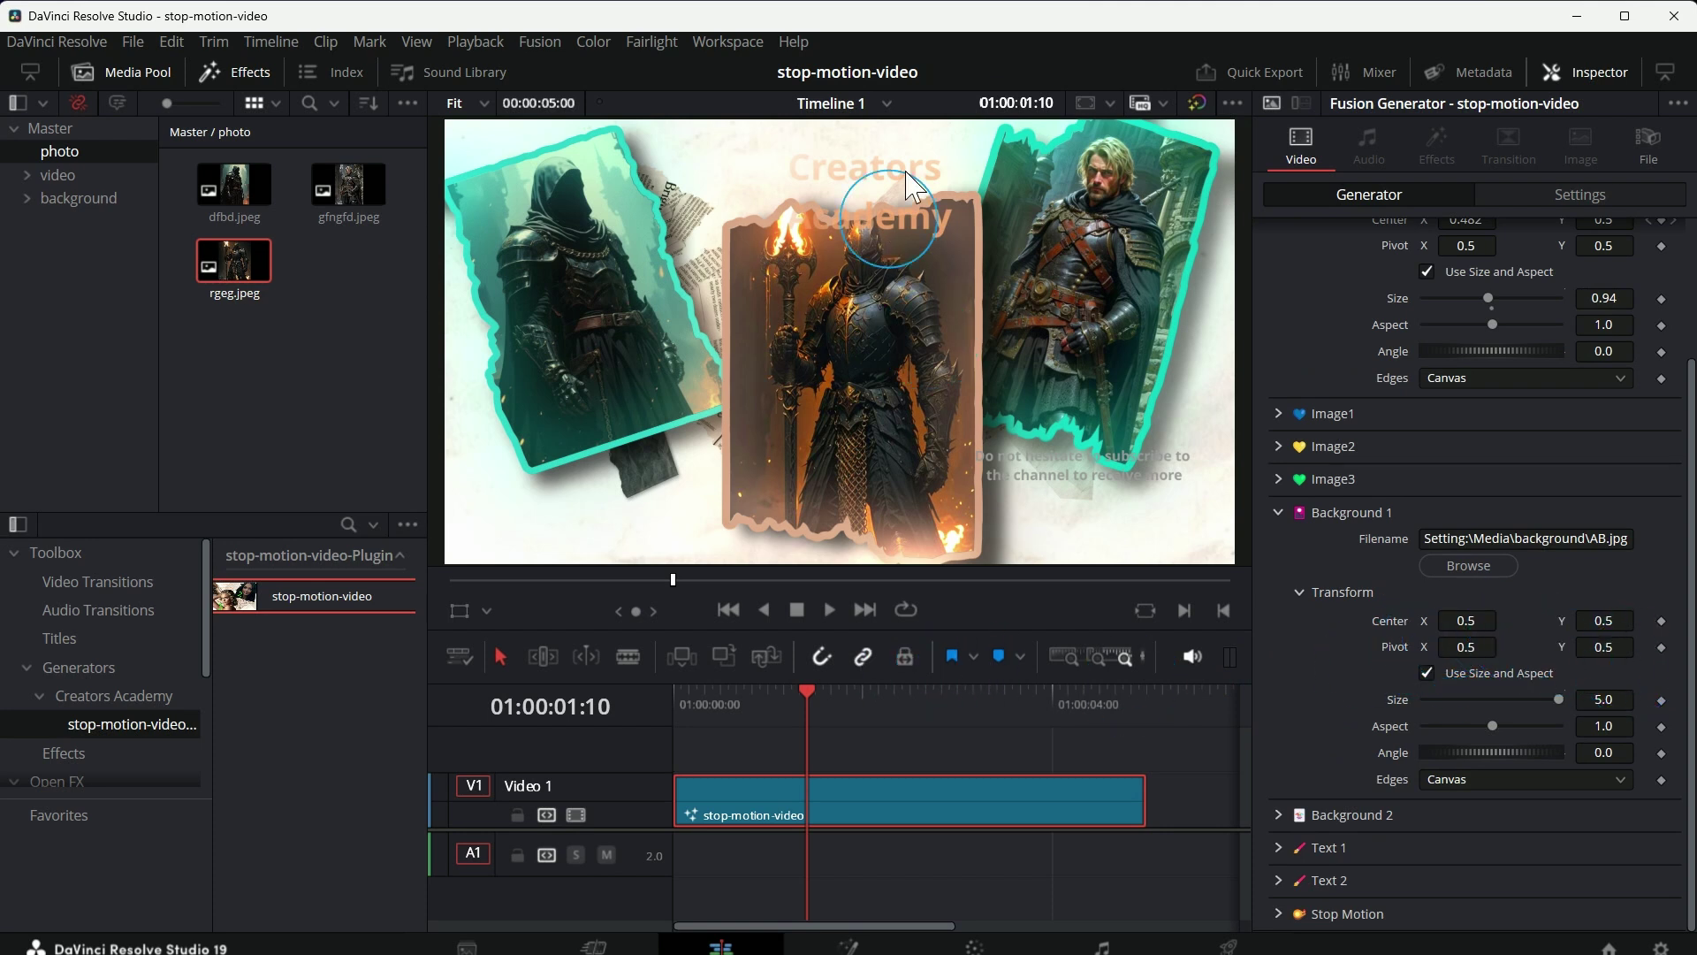
left_click(61, 194)
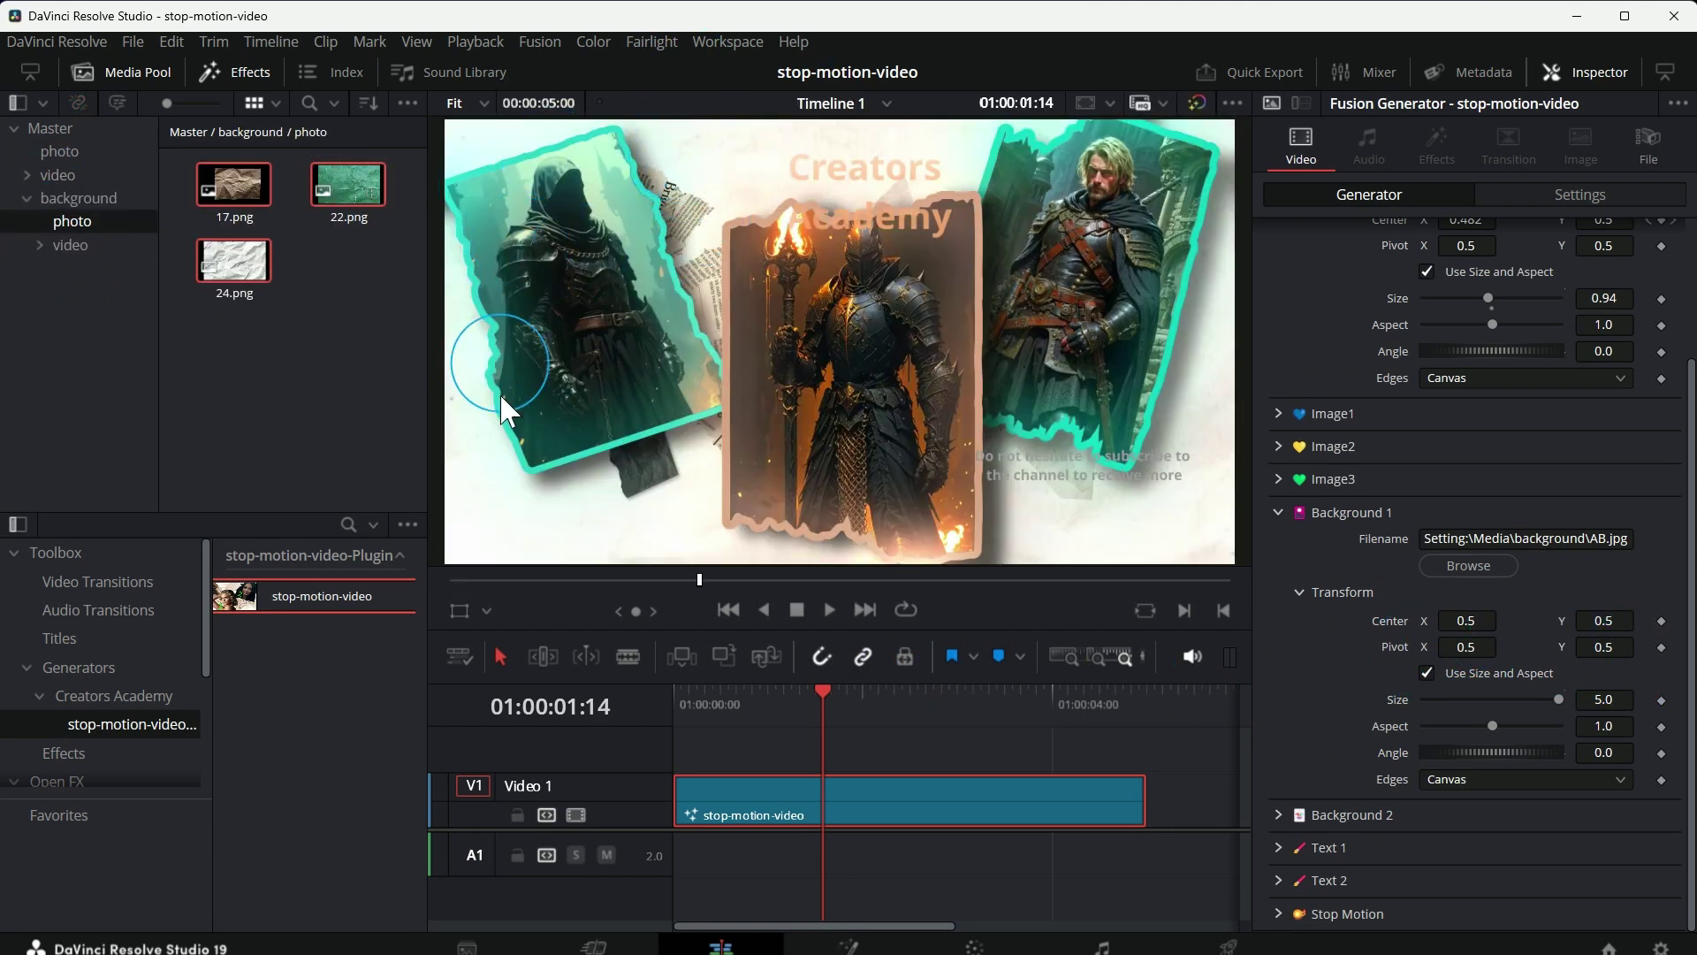
left_click_drag(349, 177, 1477, 558)
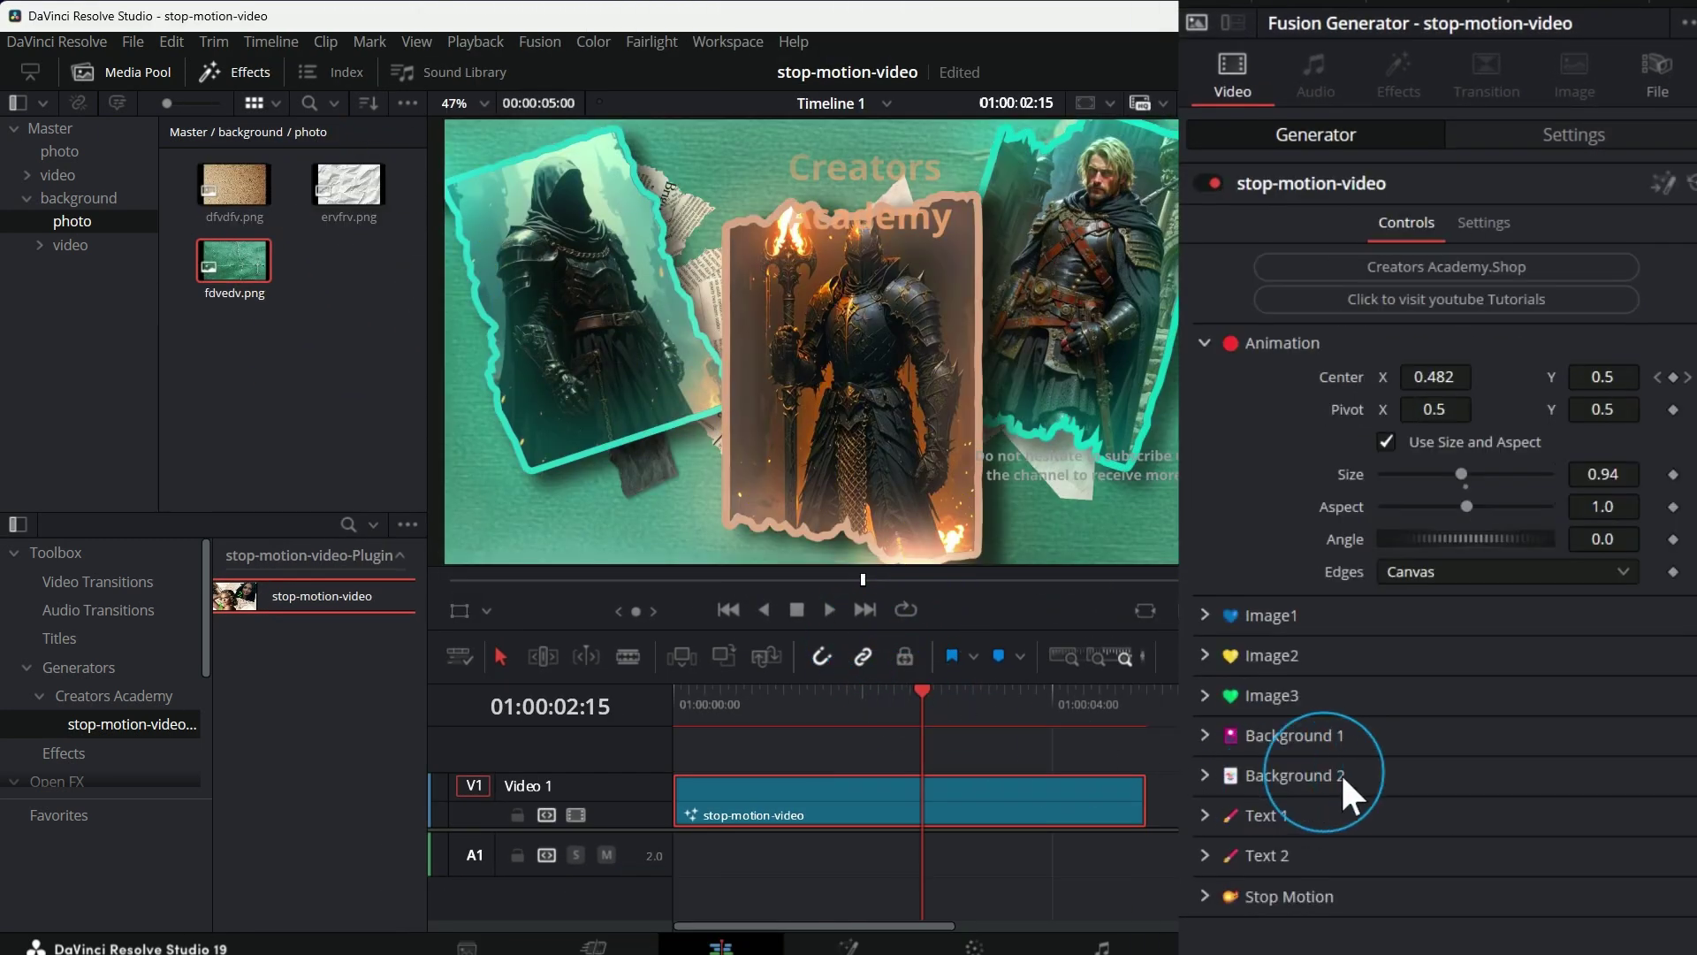
Step: Load 1.png from the background video bin 1 into Background 2, accept resetting the trim settings, and scrub through the result
left_click(1208, 776)
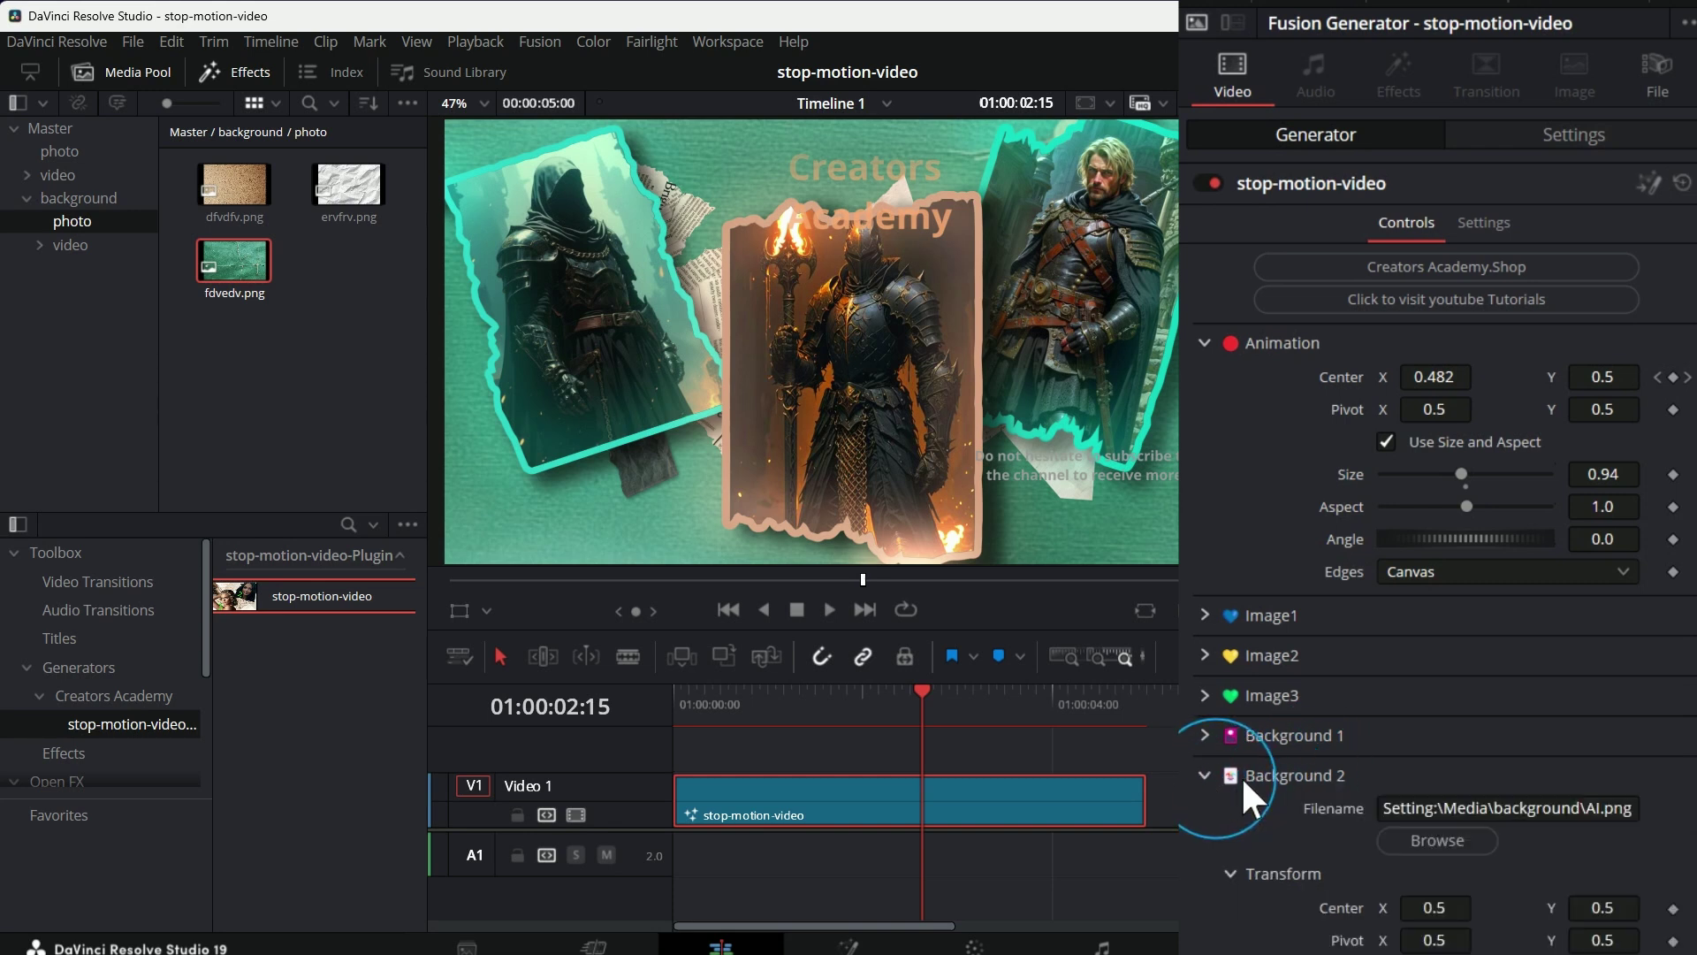
scroll(1414, 783, "down", 3)
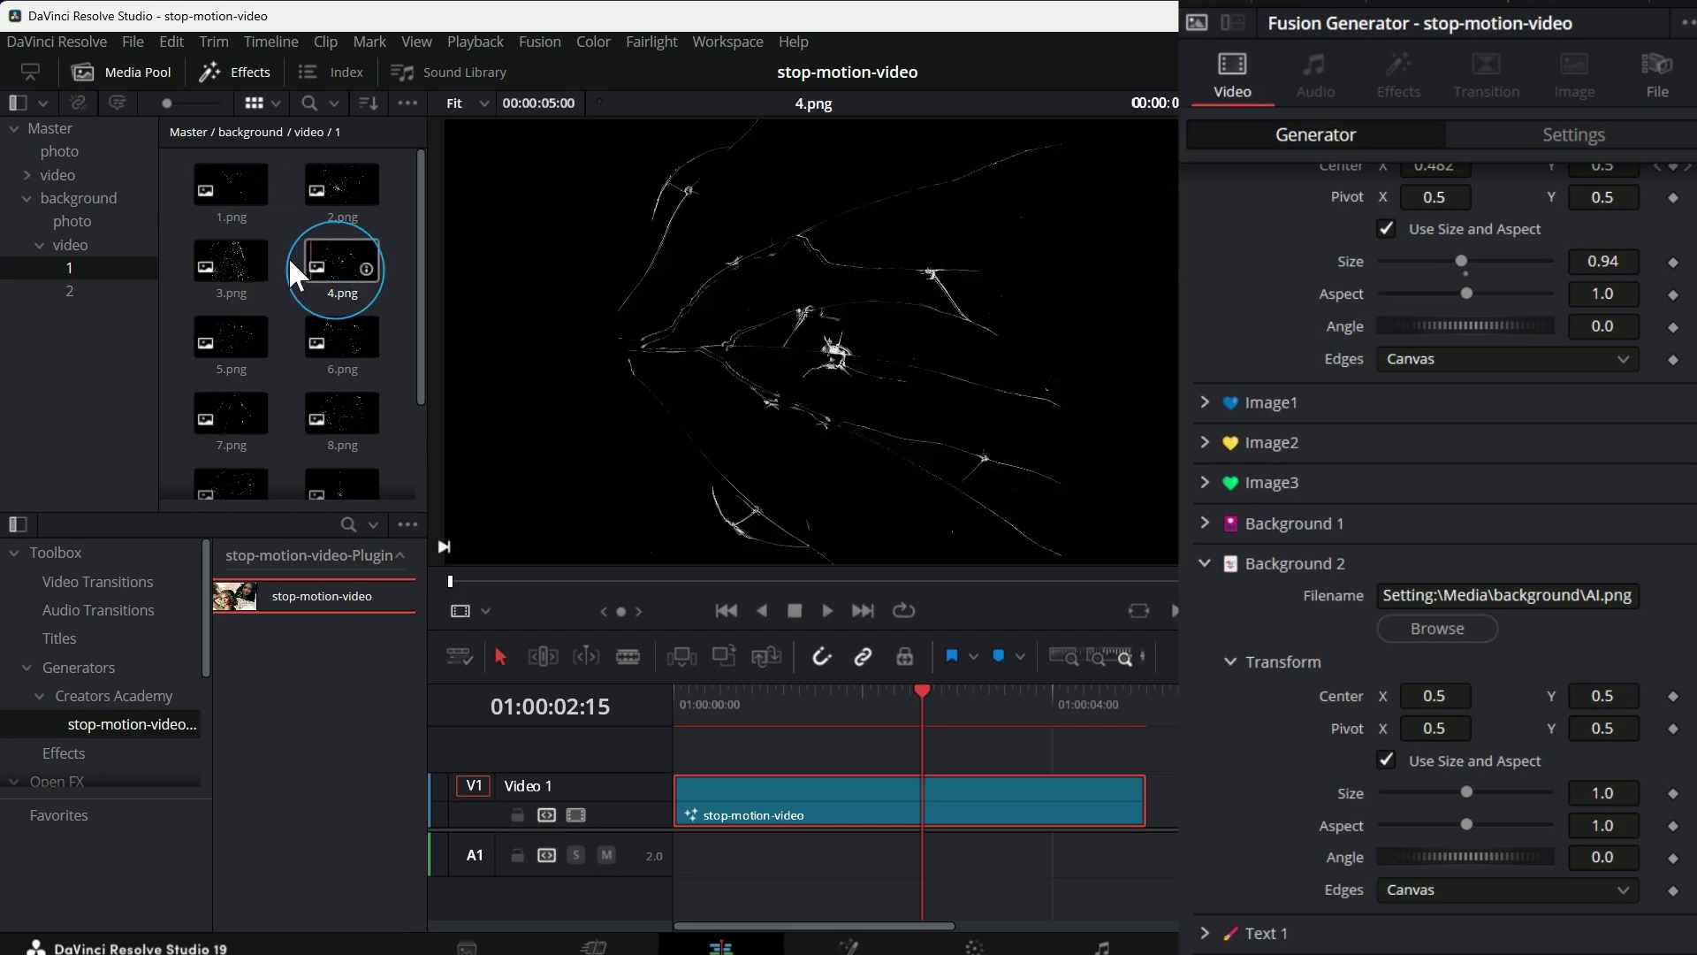
left_click_drag(227, 188, 1477, 602)
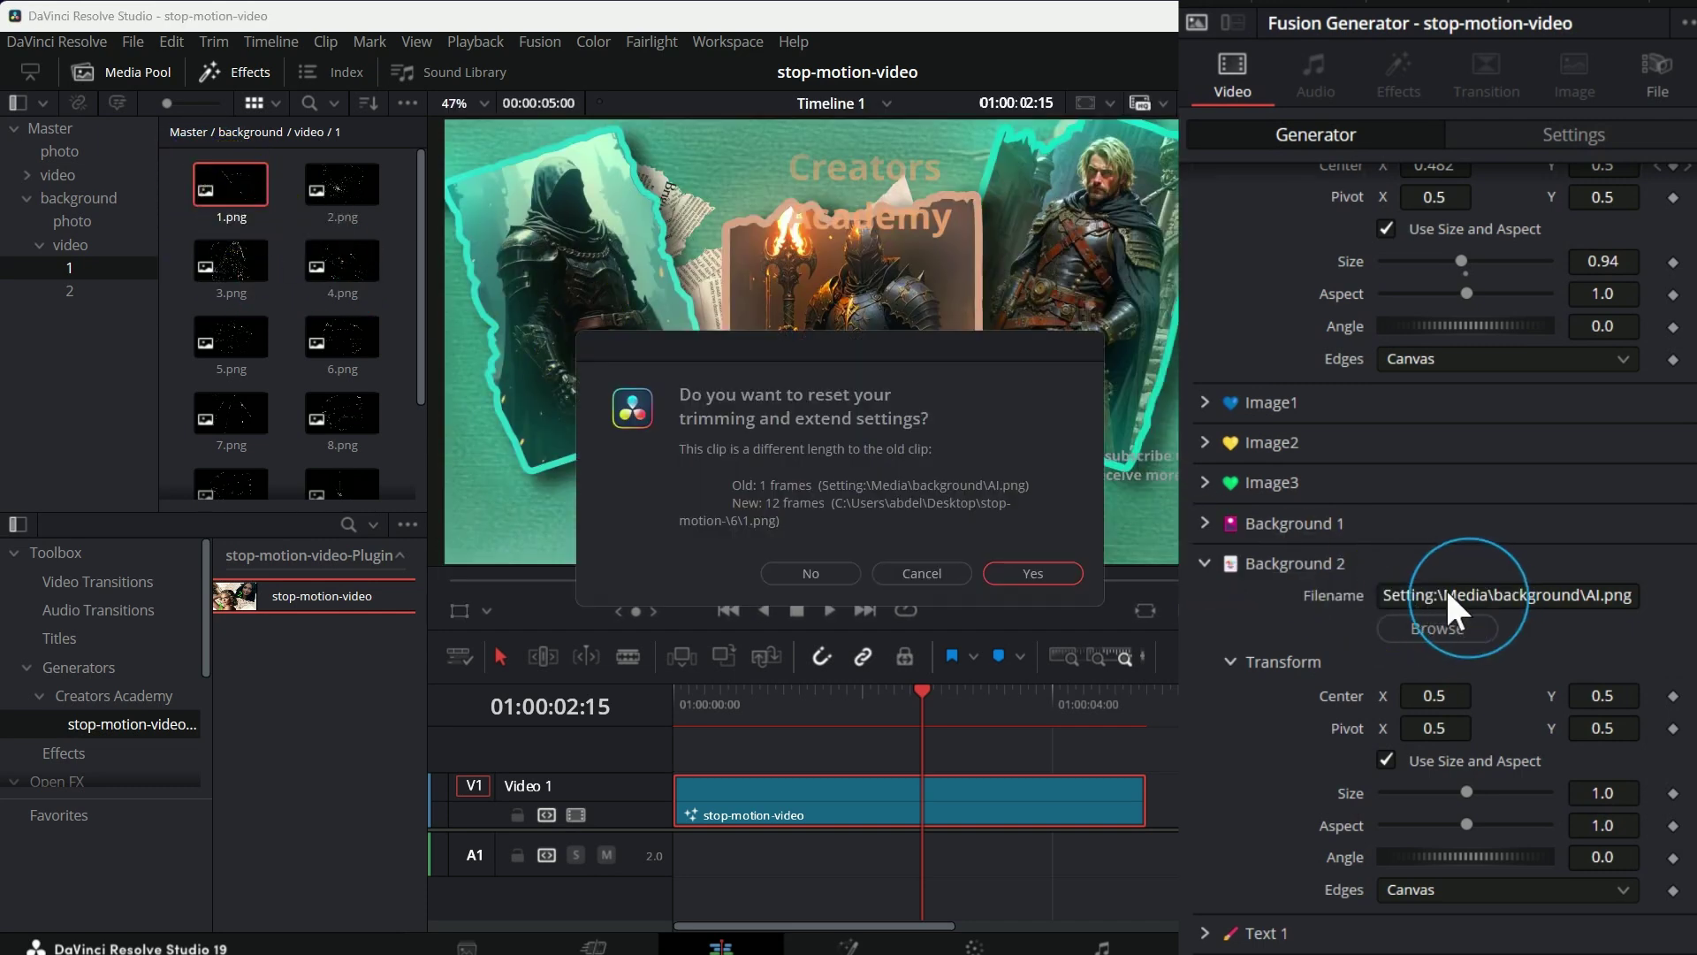
left_click(1027, 574)
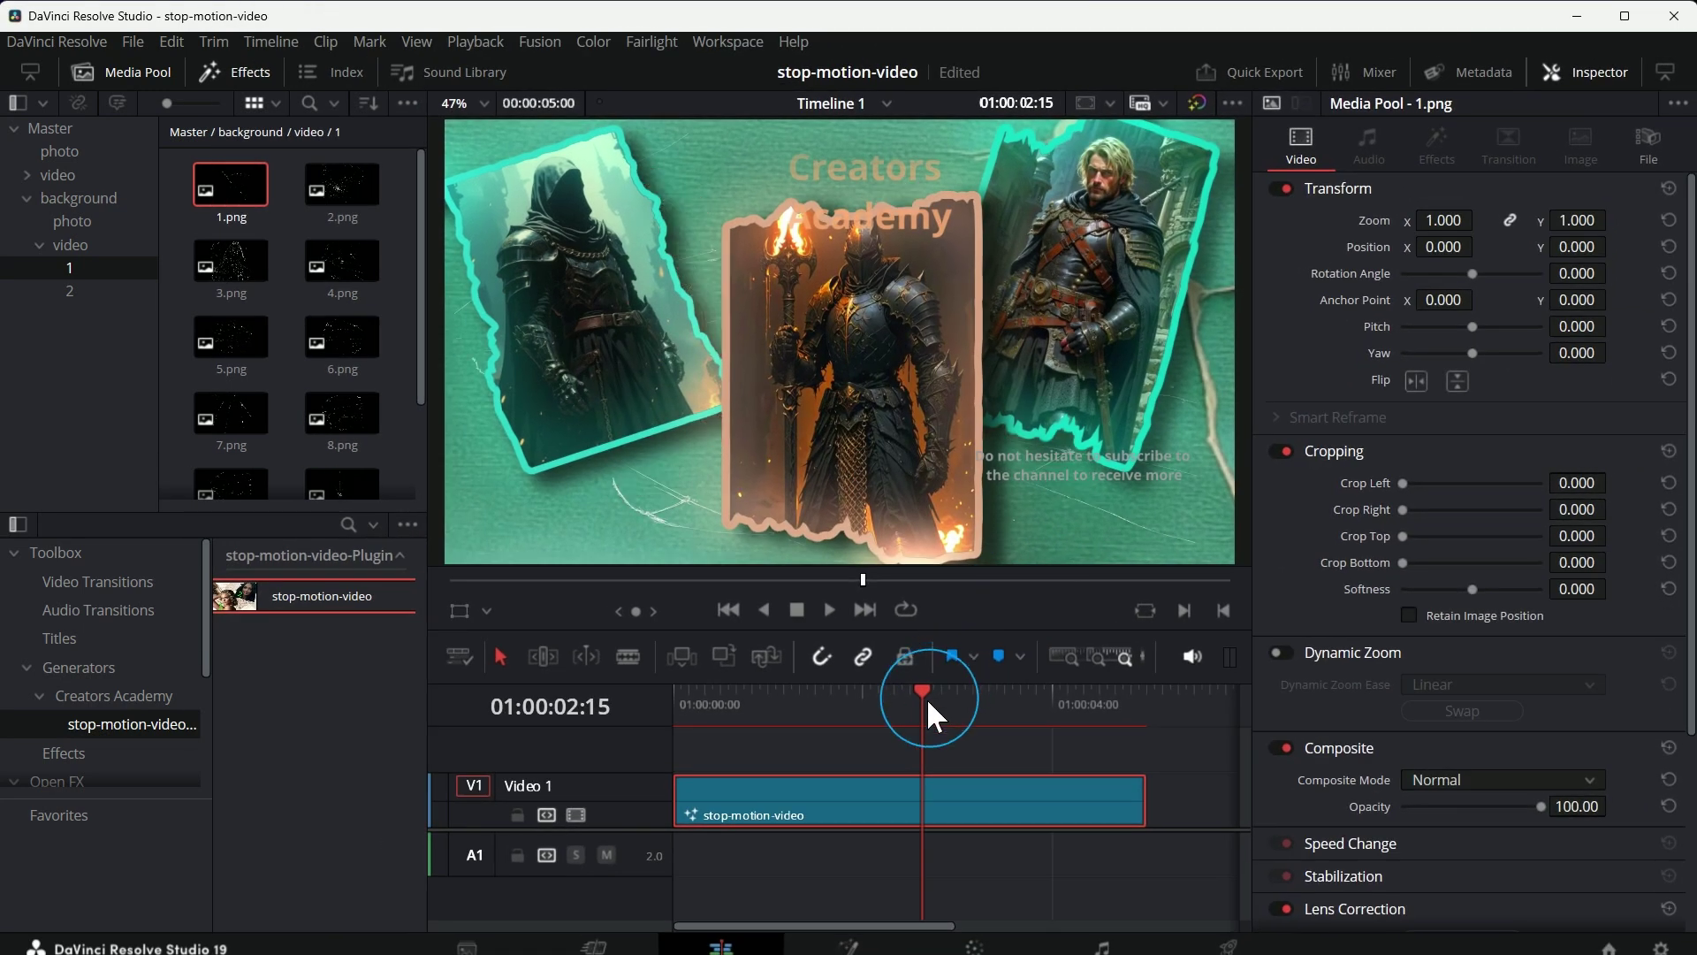
left_click_drag(926, 697, 845, 667)
Step: Reposition Text 1 to Center X 0.465294 and Y 0.922502 and tighten its Line Spacing to 0.756
left_click(1291, 751)
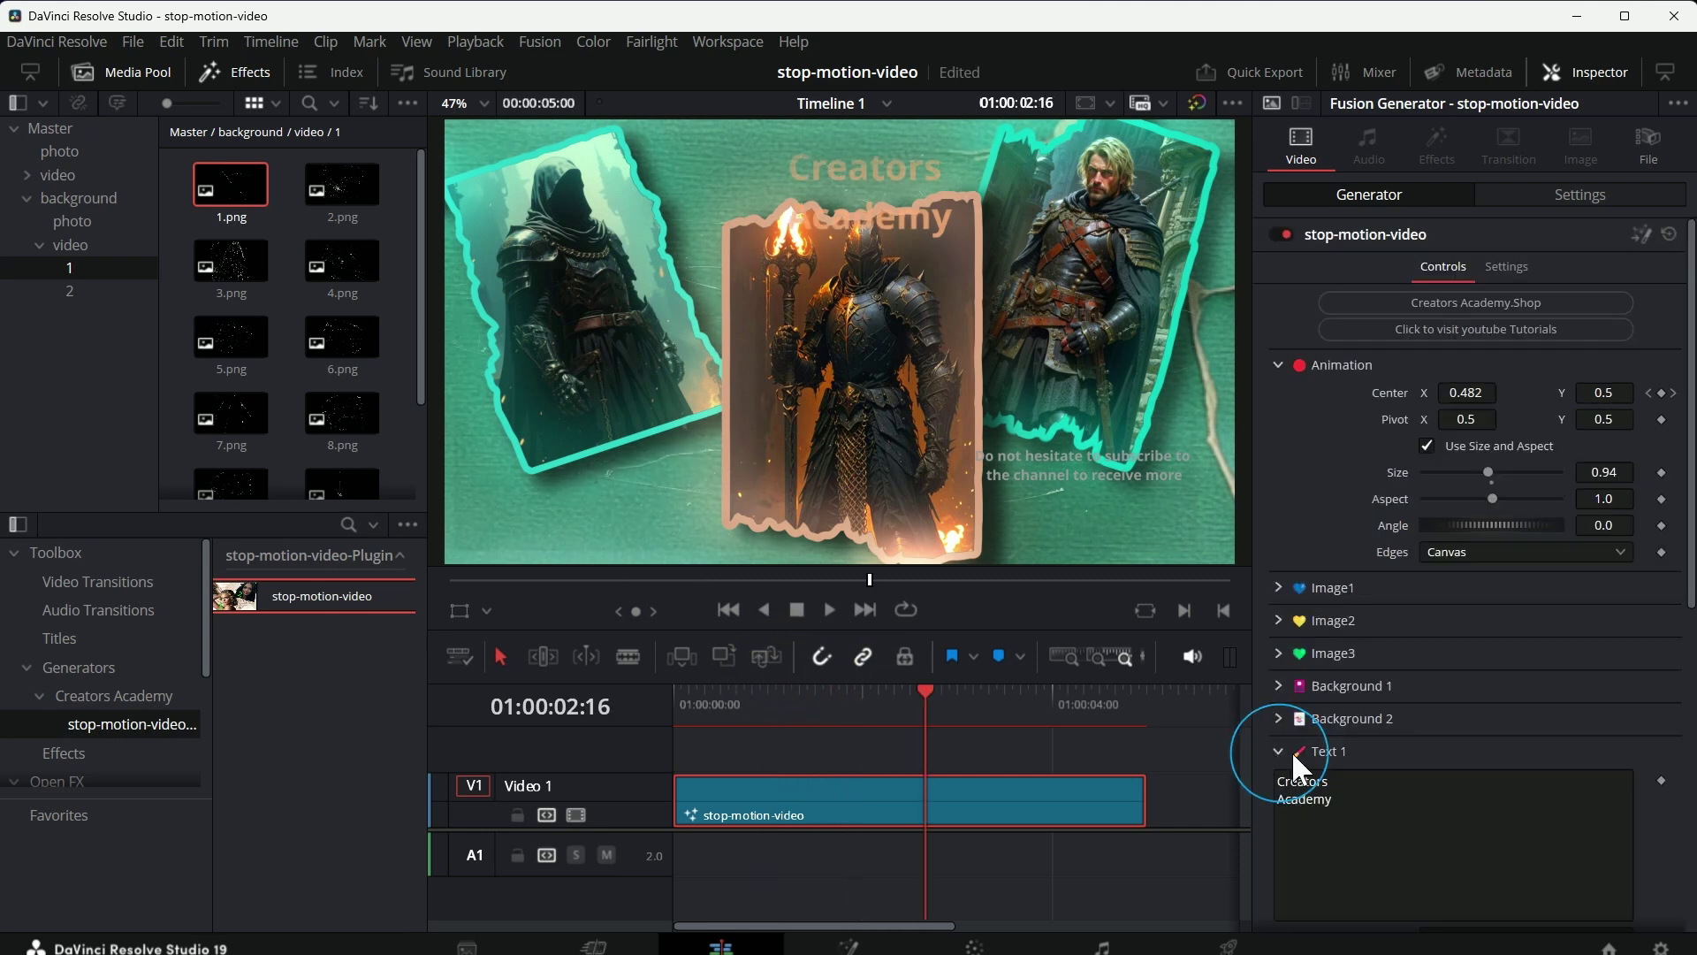
scroll(1399, 713, "down", 5)
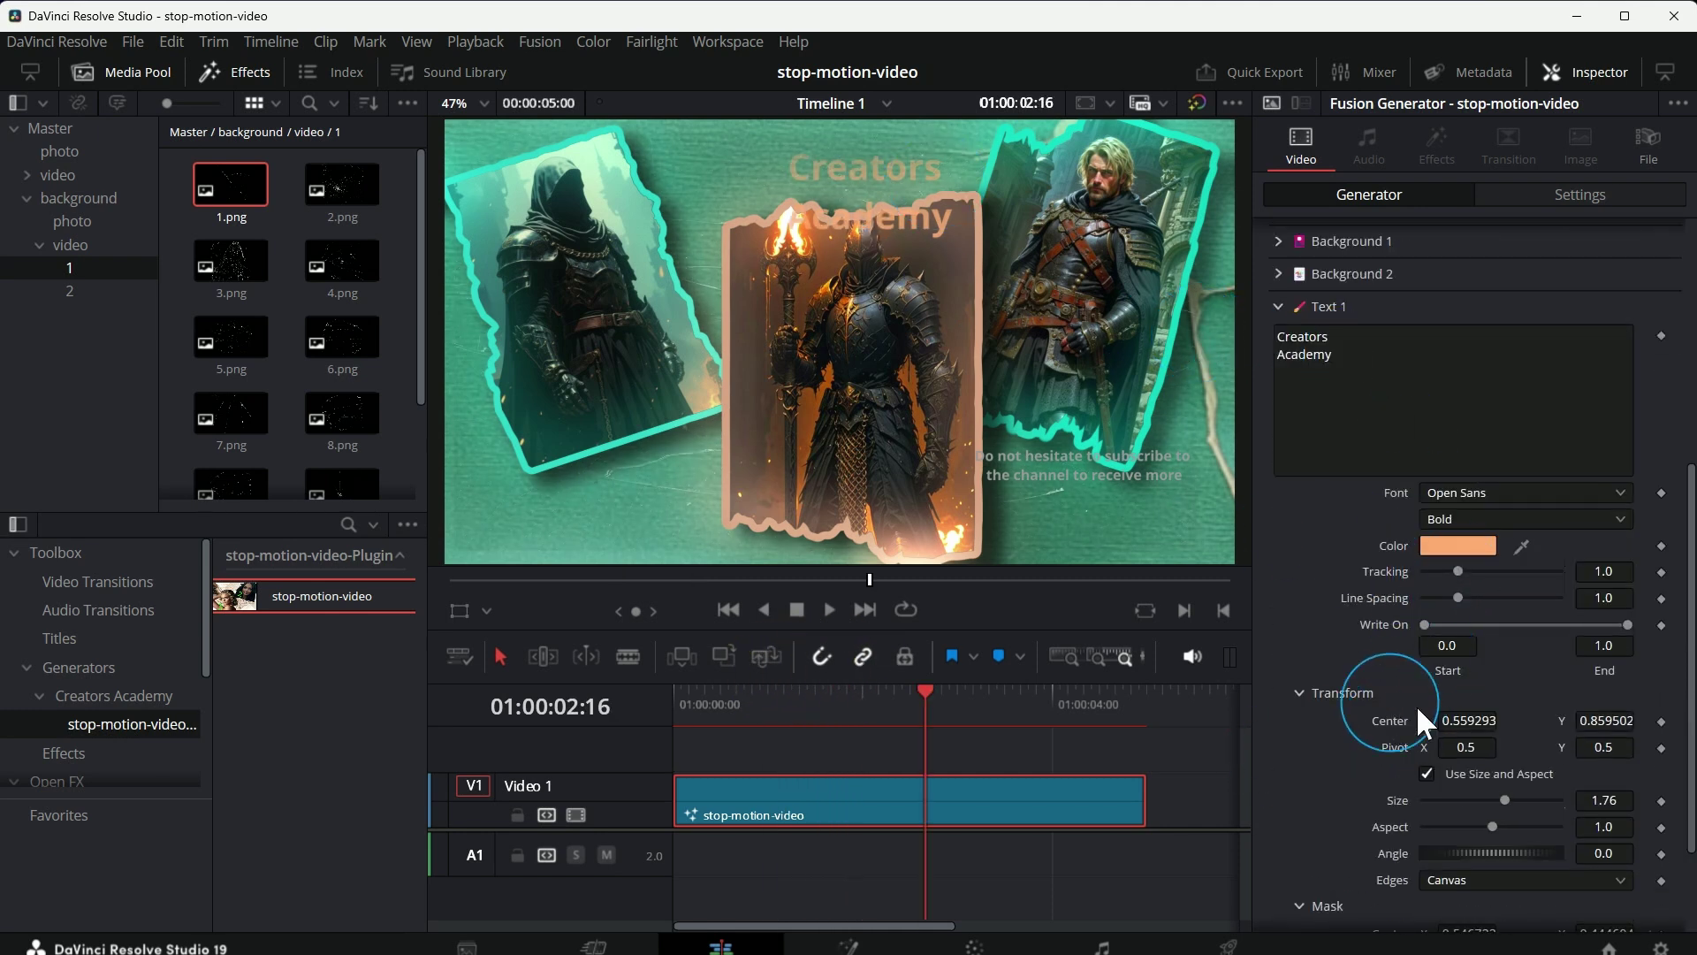
left_click_drag(1467, 720, 1371, 712)
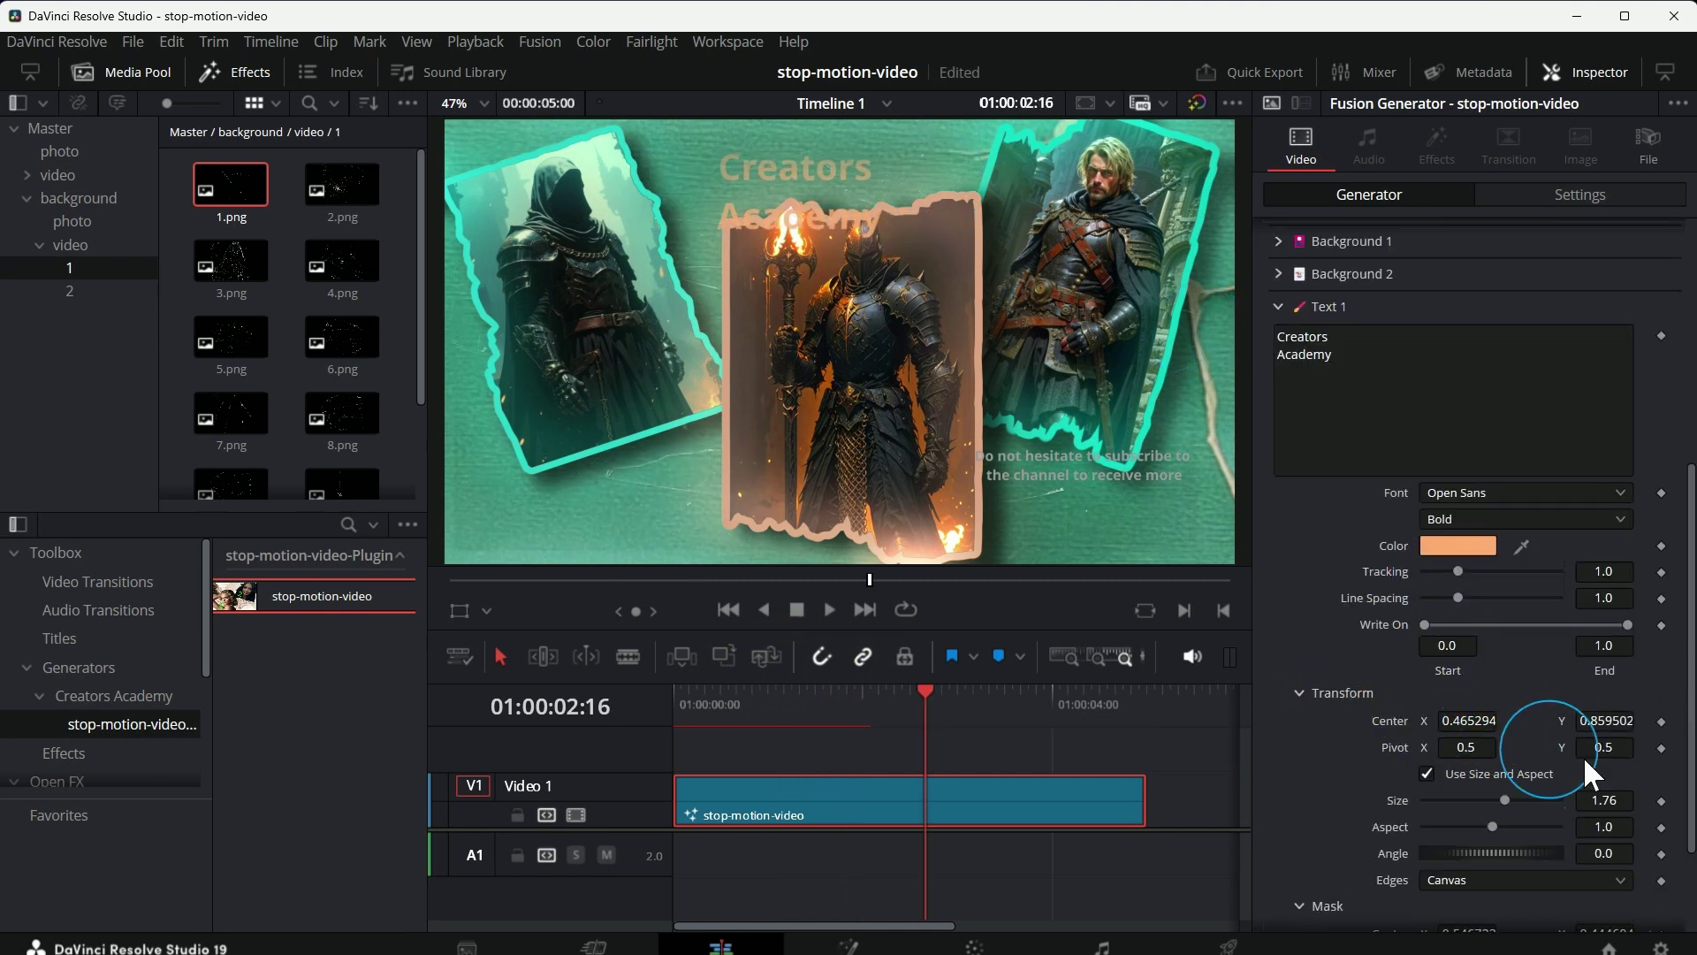
scroll(1591, 752, "down", 3)
left_click_drag(1598, 478, 1339, 458)
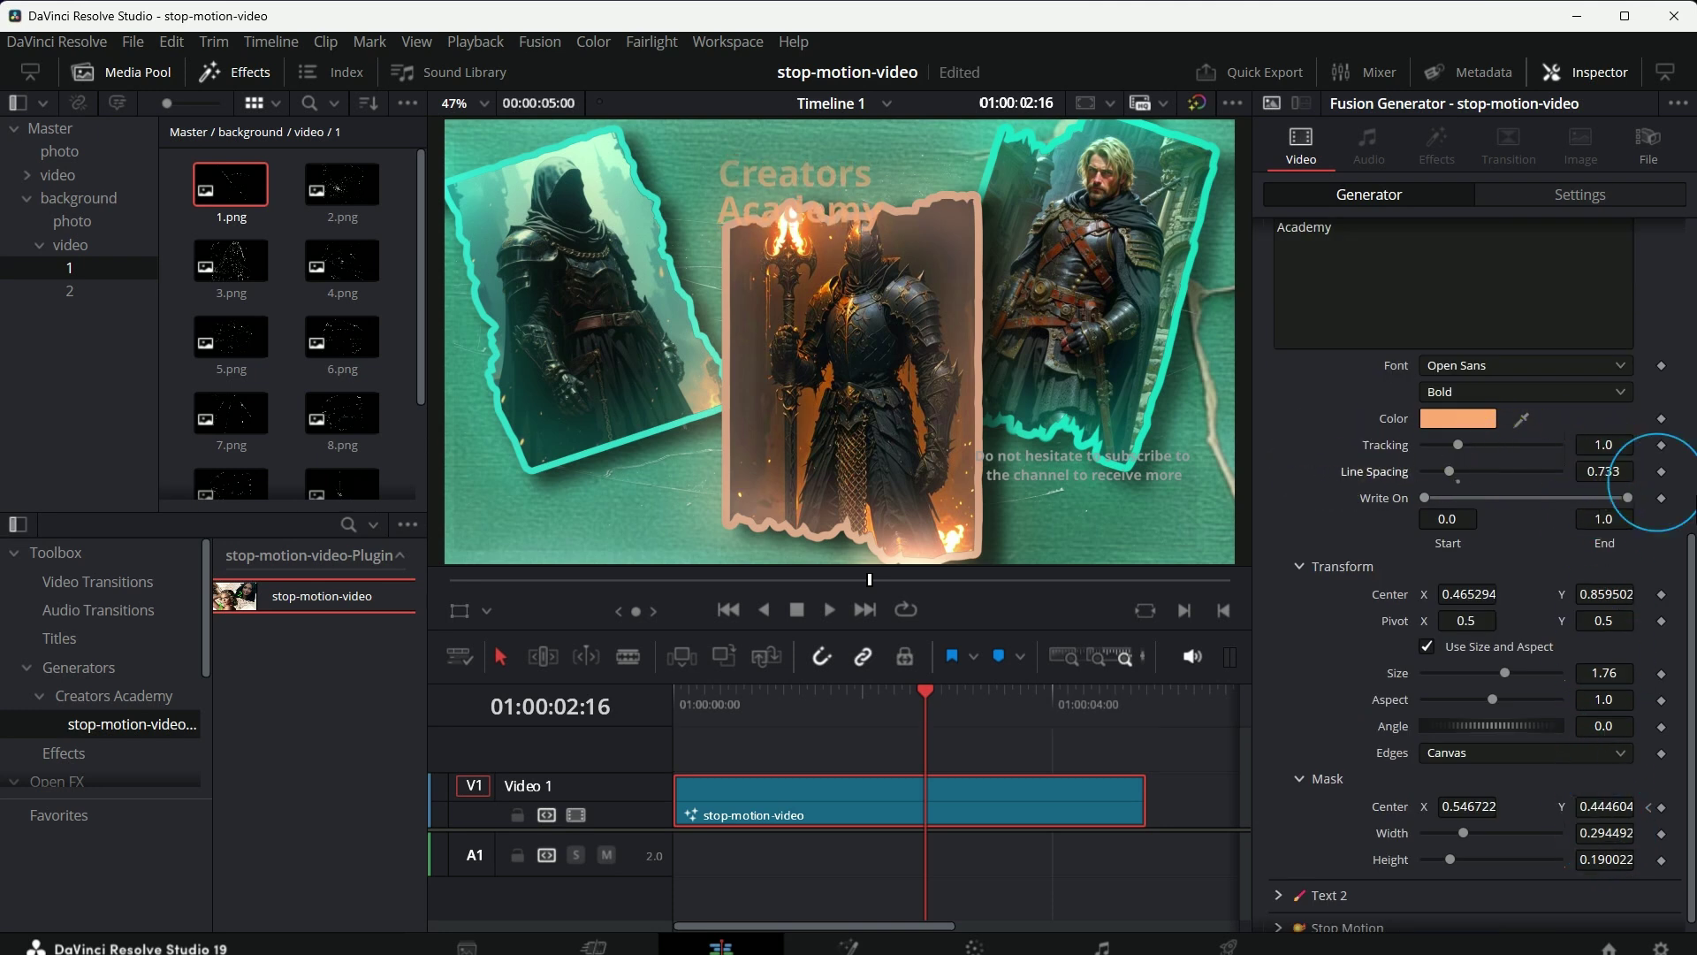
left_click(1450, 470)
left_click_drag(1602, 594, 1653, 590)
Step: Set the Text 1 font to Melted Monster, its Size to 1.25 and its Center Y to 0.886502
left_click(1502, 365)
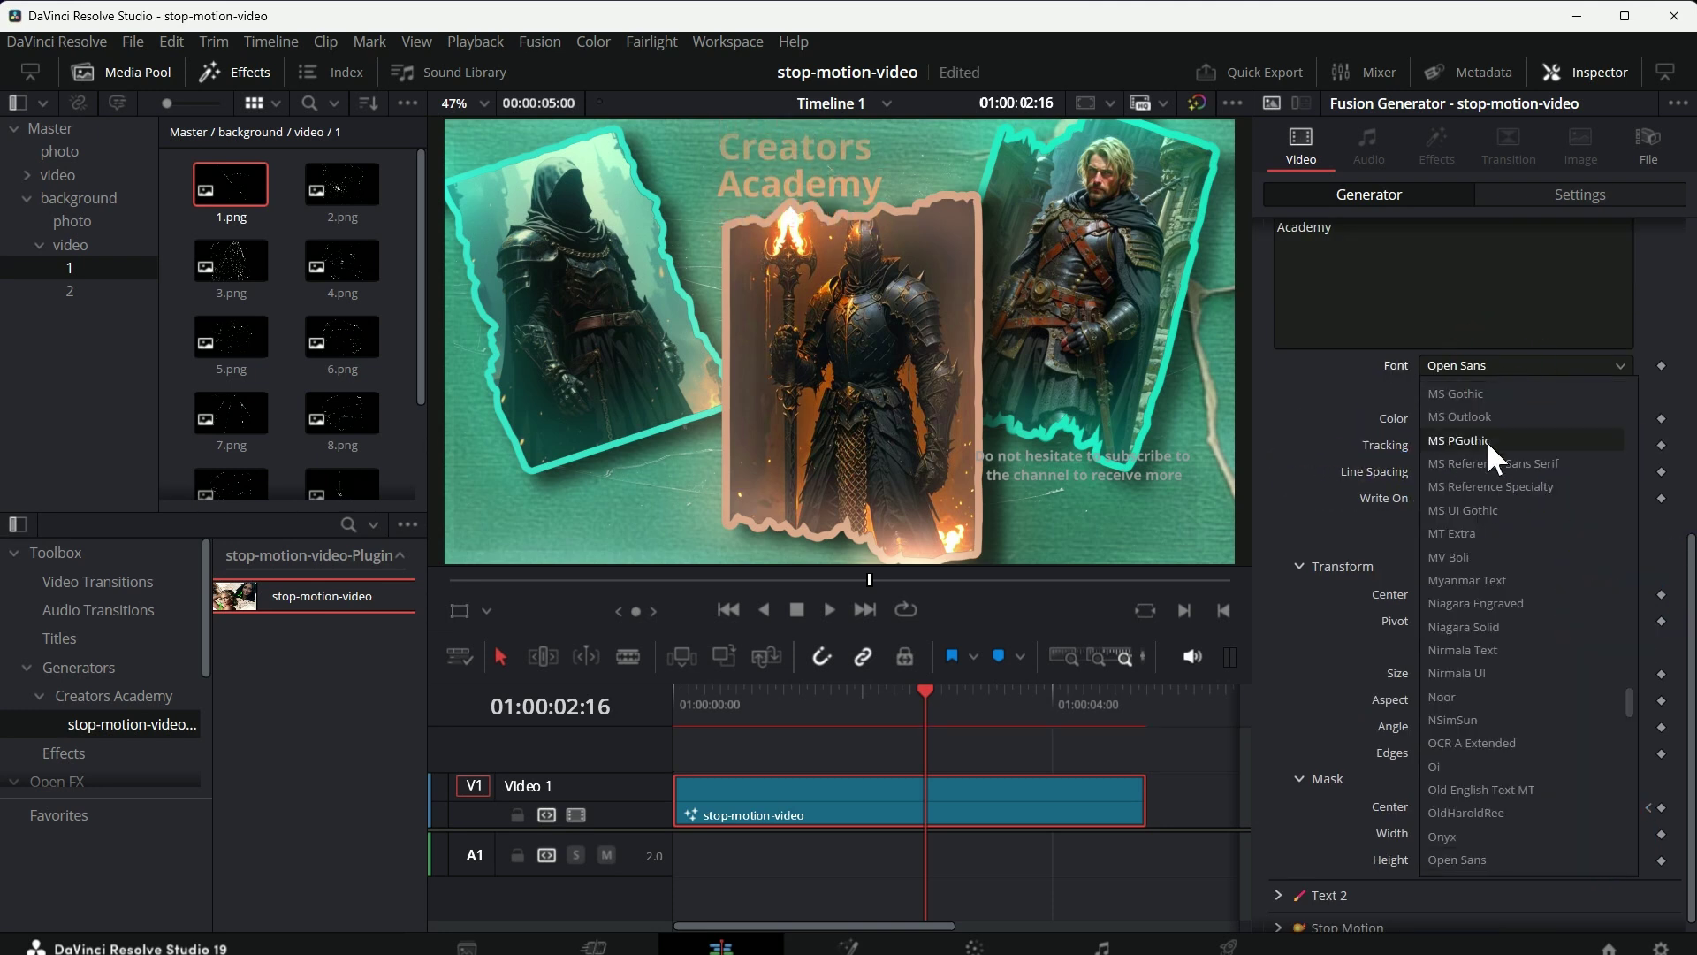
scroll(1489, 495, "down", 5)
left_click(1493, 574)
left_click_drag(1504, 673, 1497, 671)
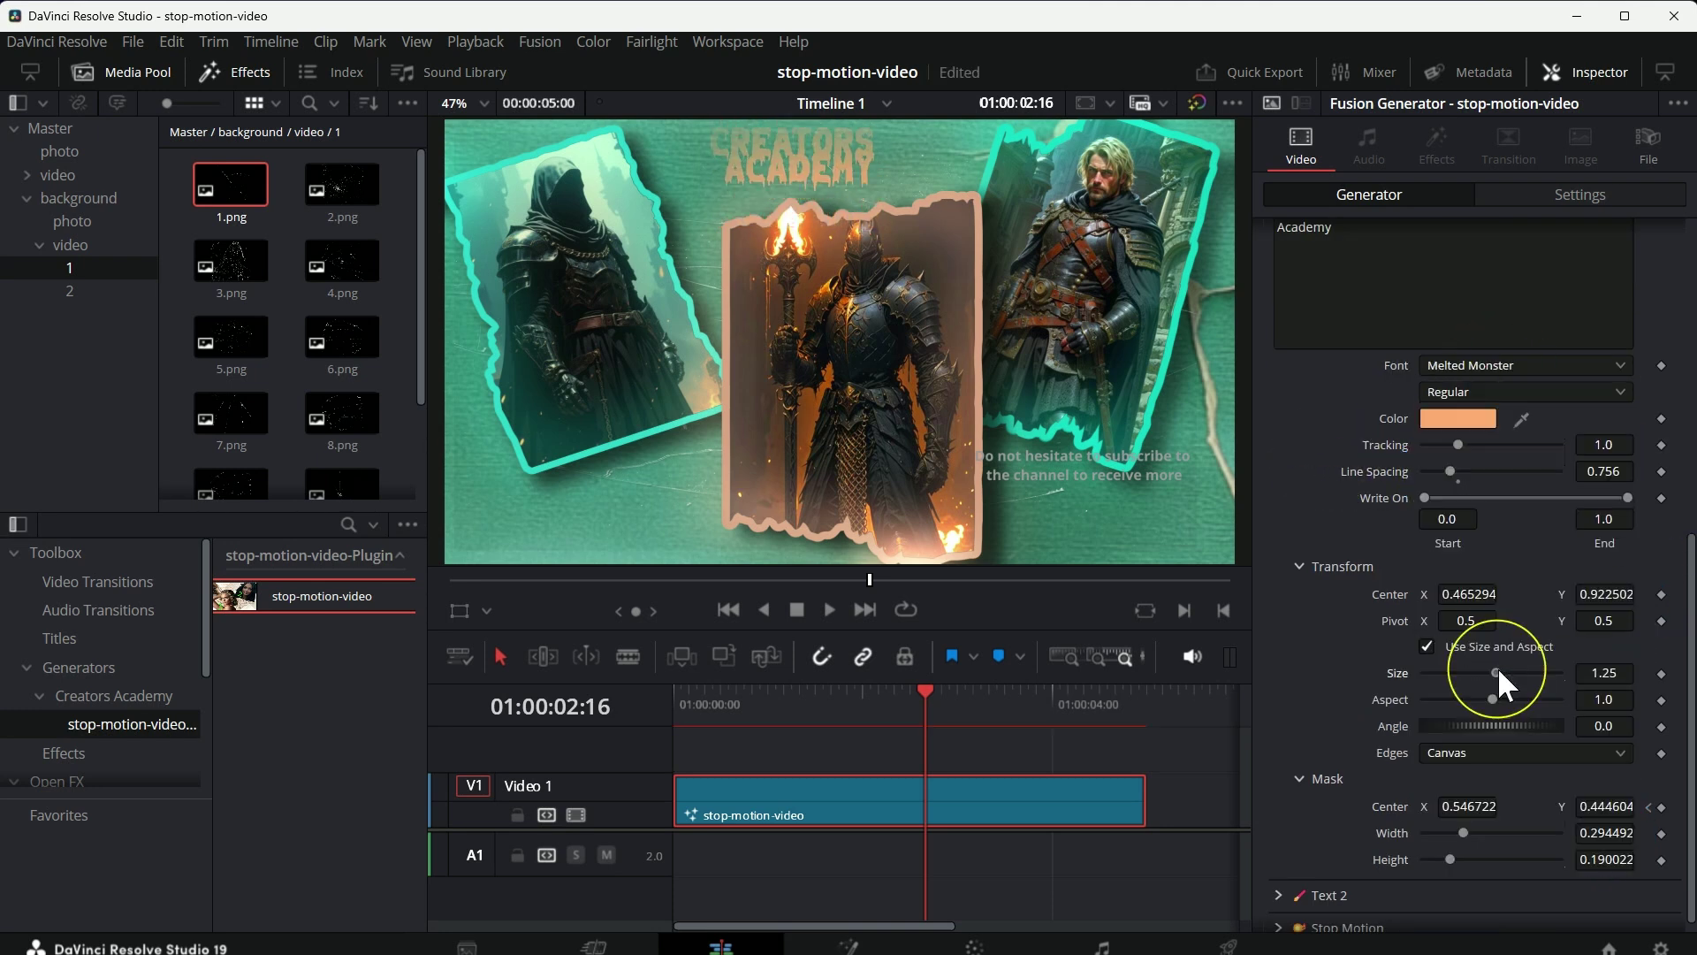
left_click_drag(1608, 592, 1573, 592)
Step: Change the Text 1 colour to red and set its Line Spacing to 1.111
left_click(1457, 418)
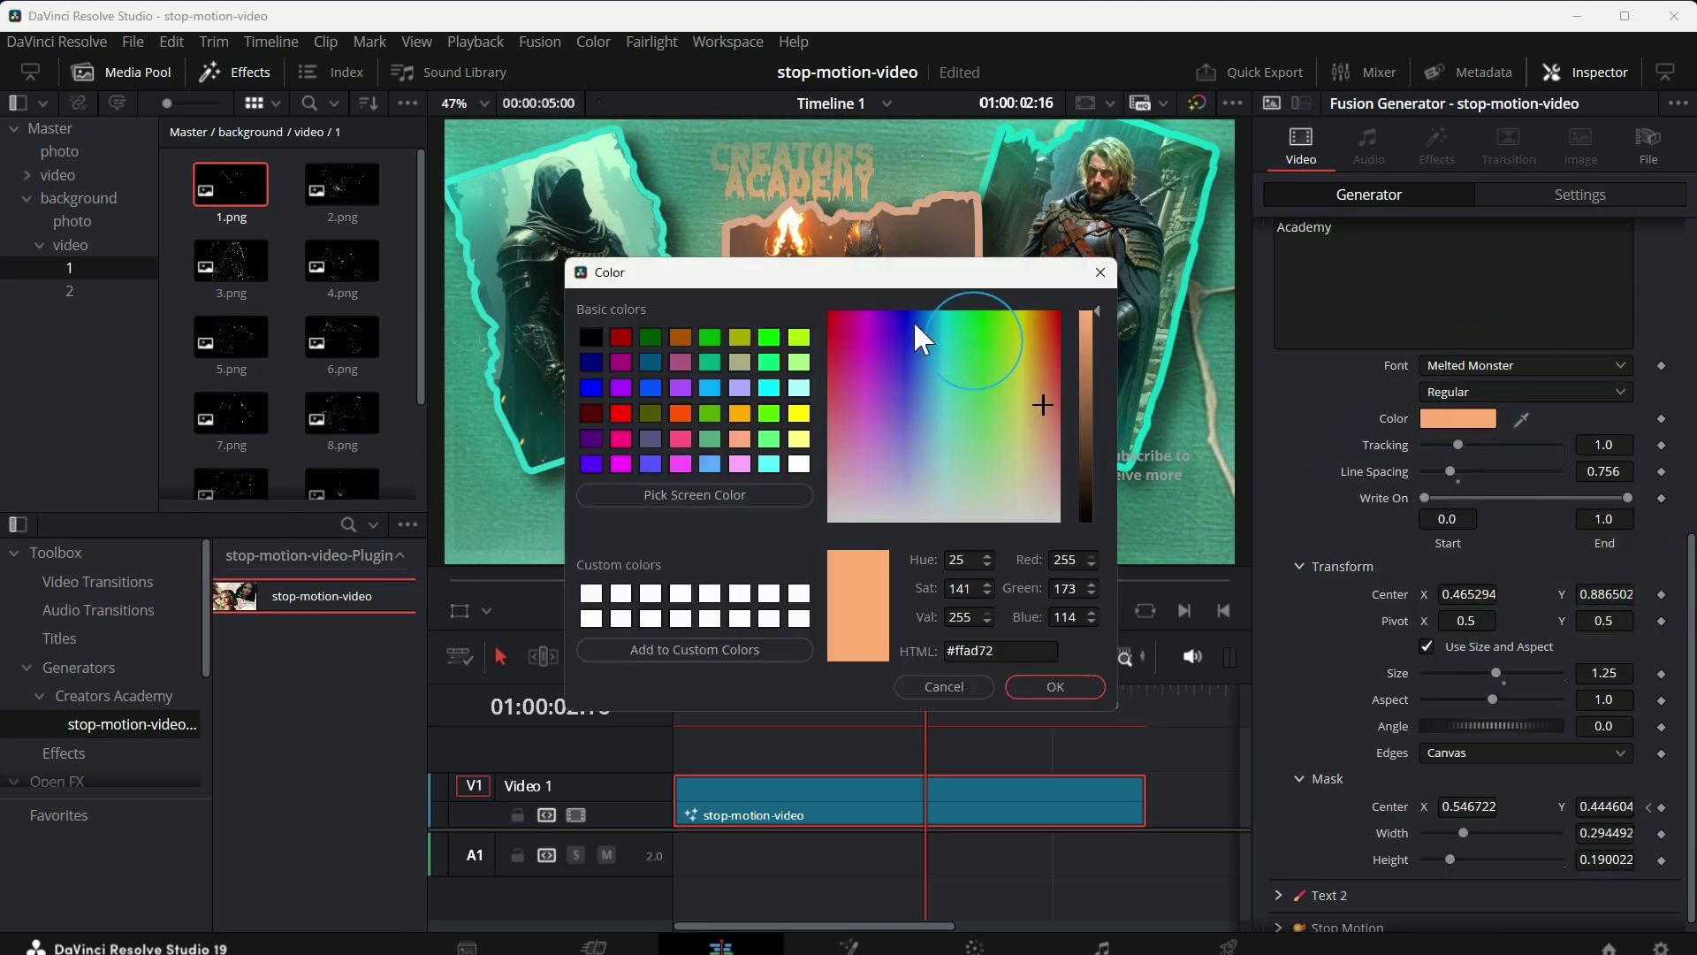
left_click_drag(902, 273, 462, 208)
left_click(253, 348)
left_click(188, 349)
left_click(616, 618)
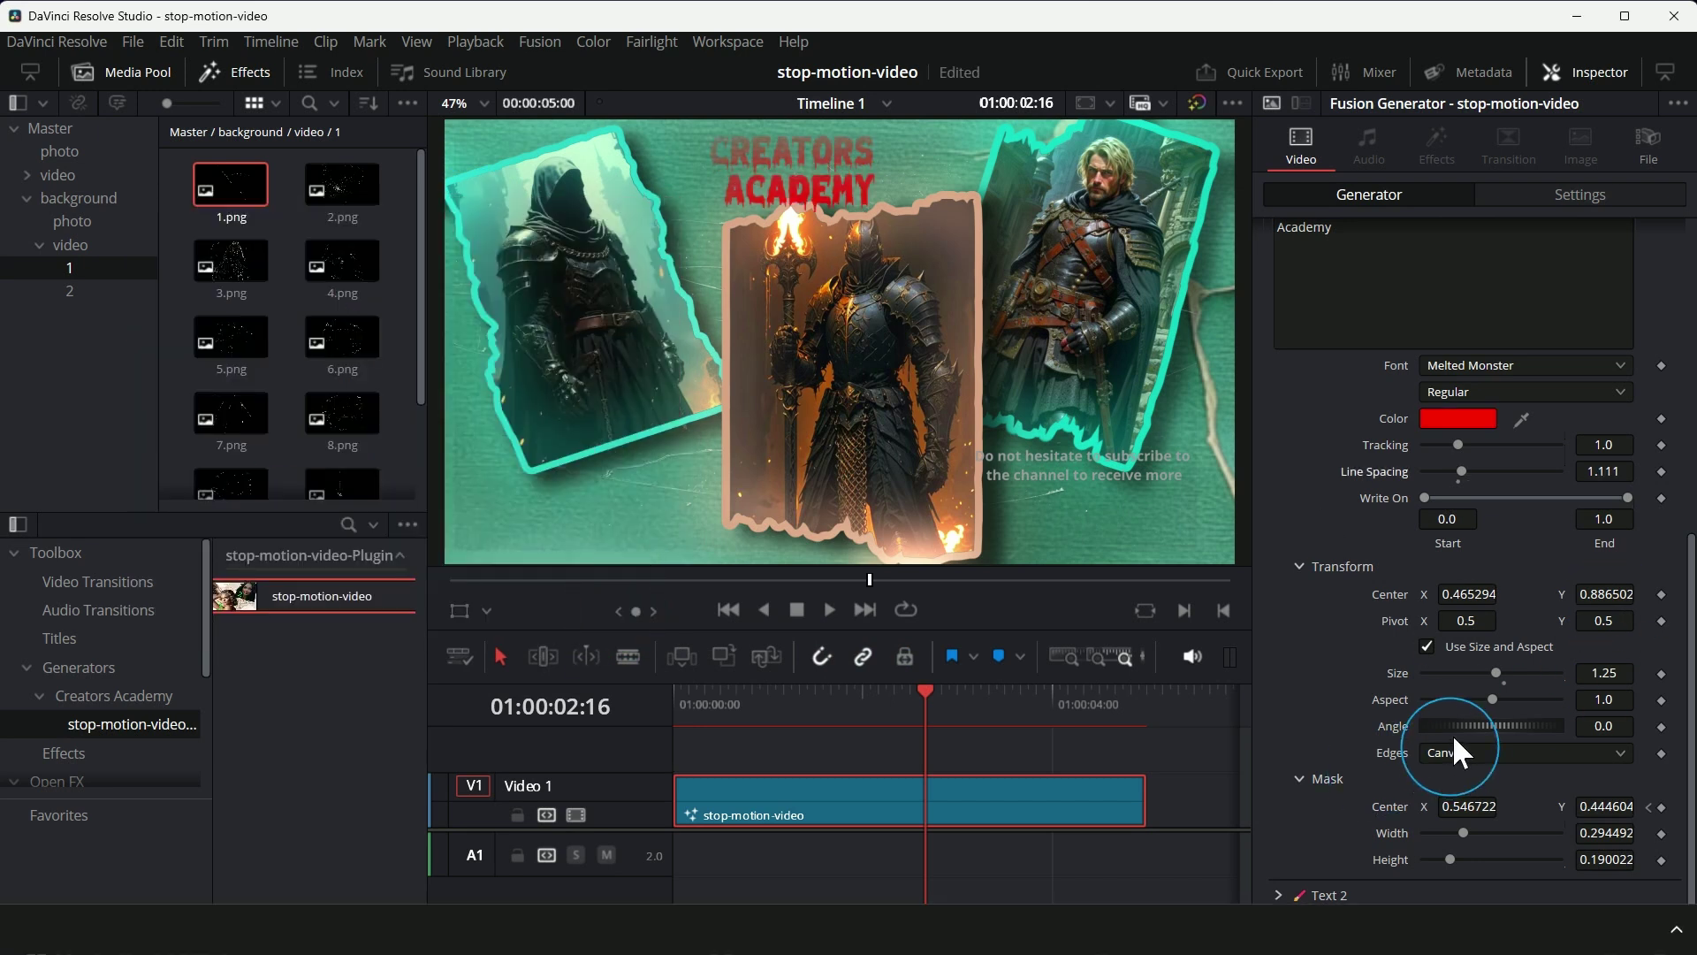
Step: Move the Text 1 mask to Center X 0.550723 and Y 0.492604 and scrub the timeline to check the title
scroll(1453, 732, "down", 1)
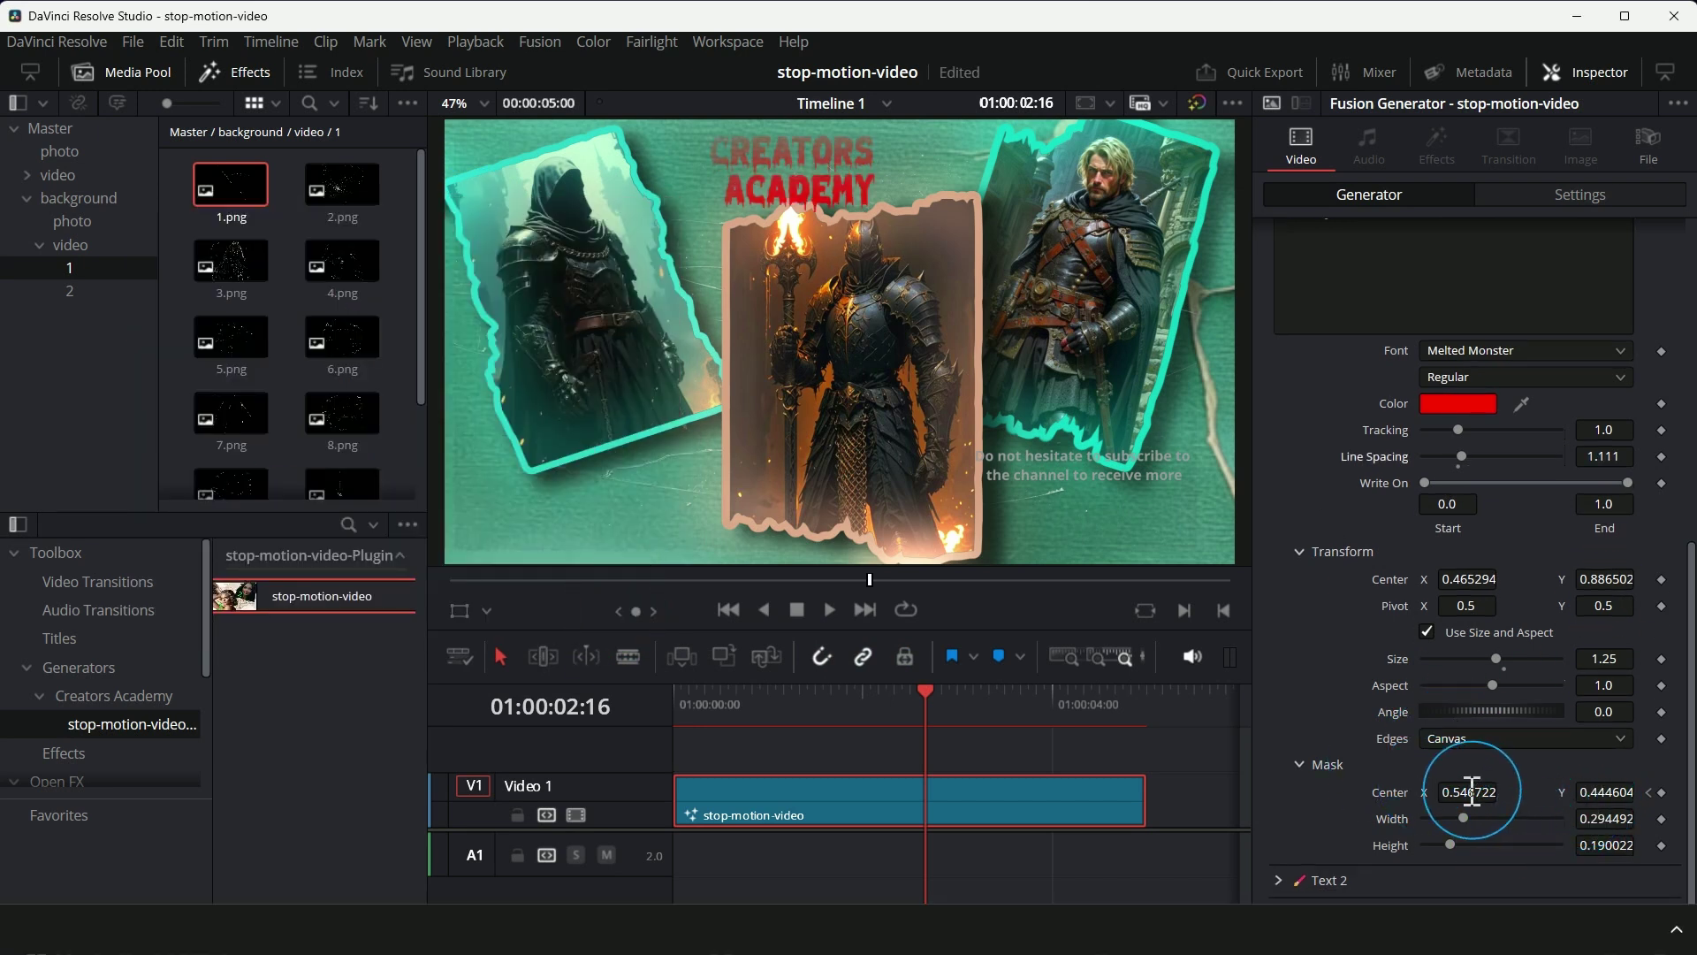
mouse_move(1463, 790)
left_mouse_down()
mouse_move(1543, 776)
mouse_move(1504, 792)
mouse_move(1406, 761)
mouse_move(1600, 757)
mouse_move(1464, 758)
left_mouse_up()
left_click_drag(1591, 800, 1119, 766)
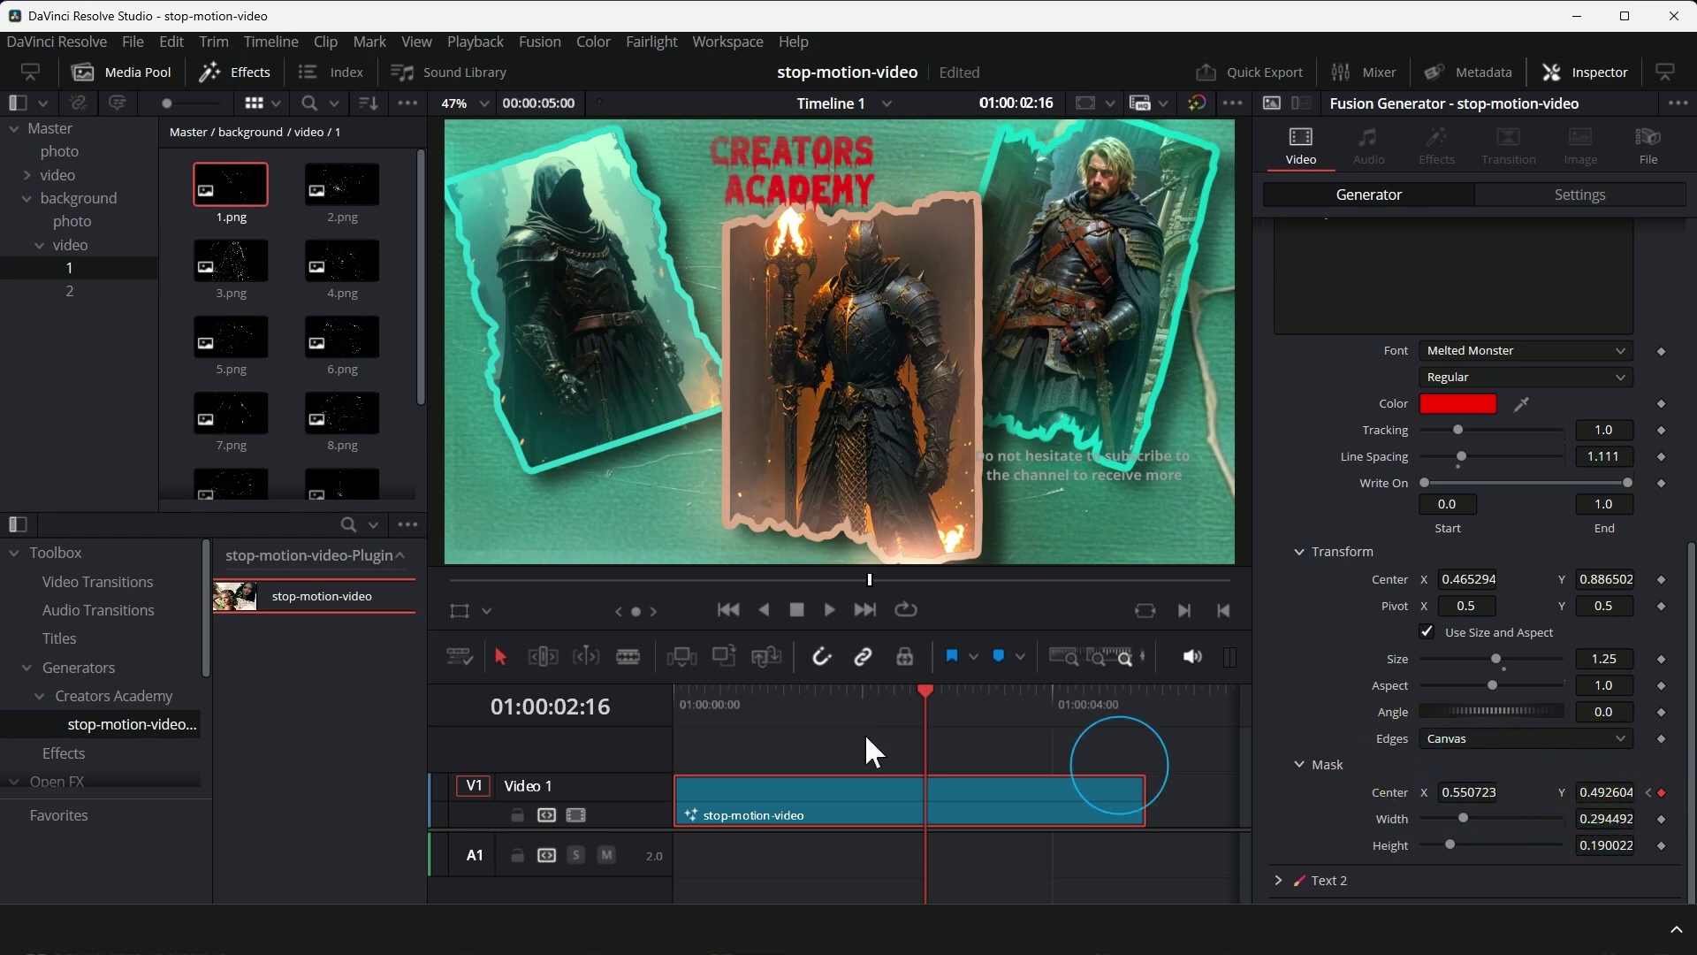
left_click_drag(931, 708, 720, 692)
Step: Open the Text 2 settings and change the subscribe message's colour to red
left_click(1356, 343)
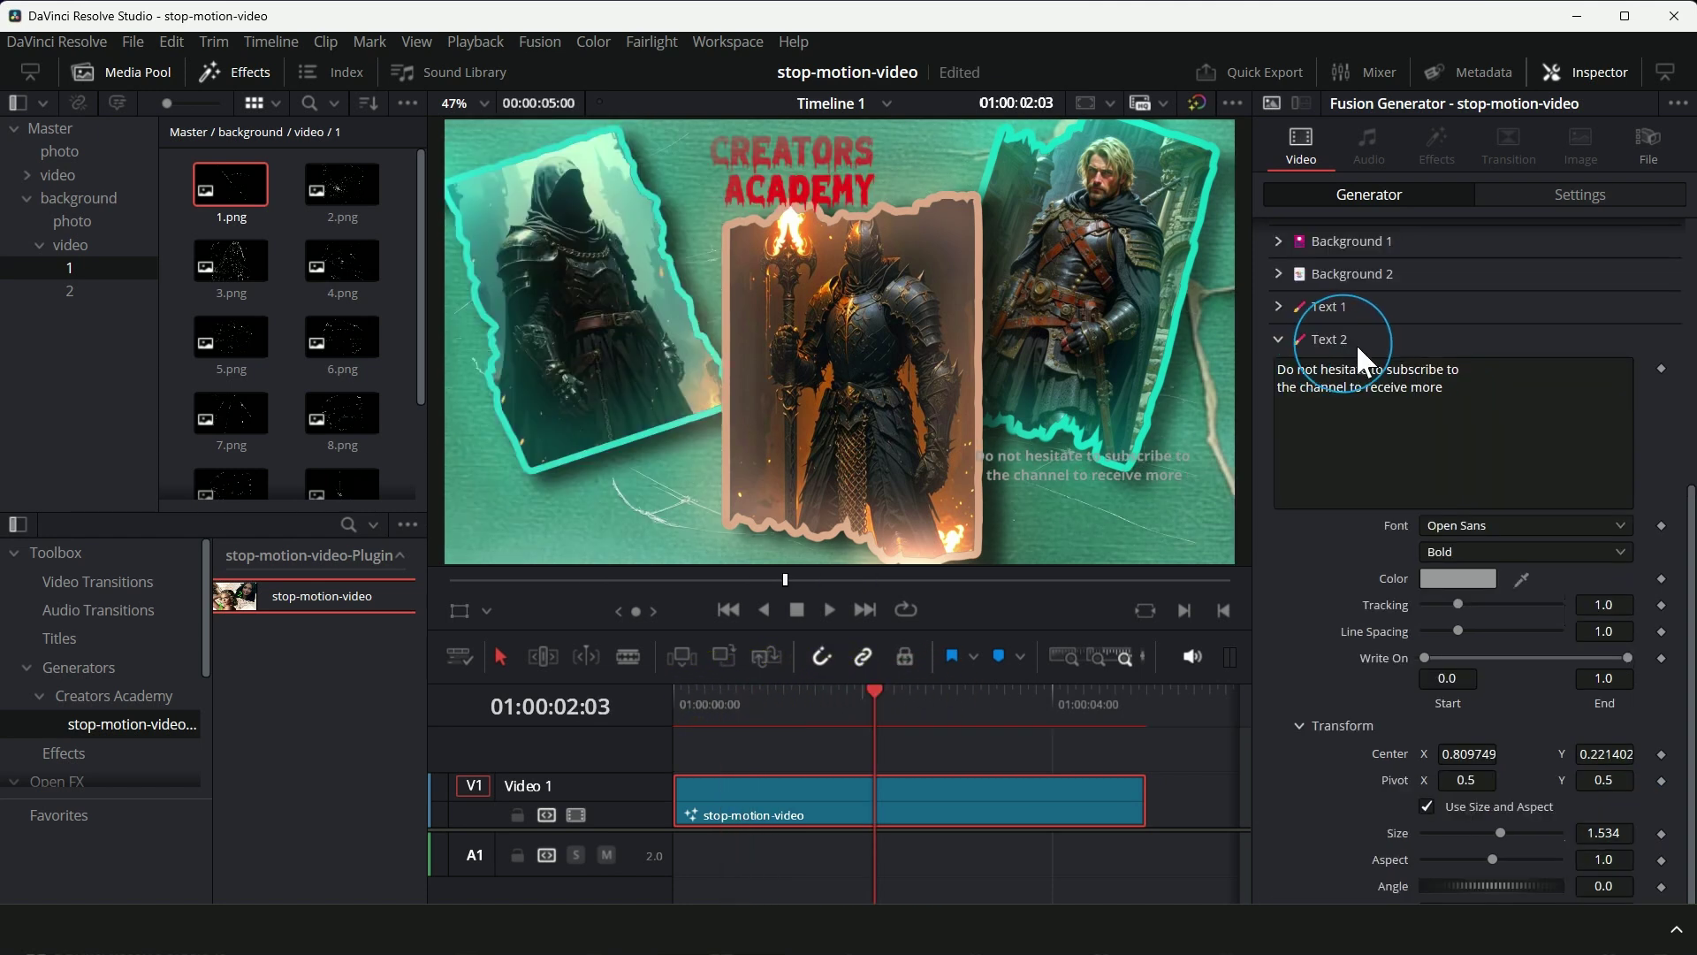
scroll(1484, 619, "down", 1)
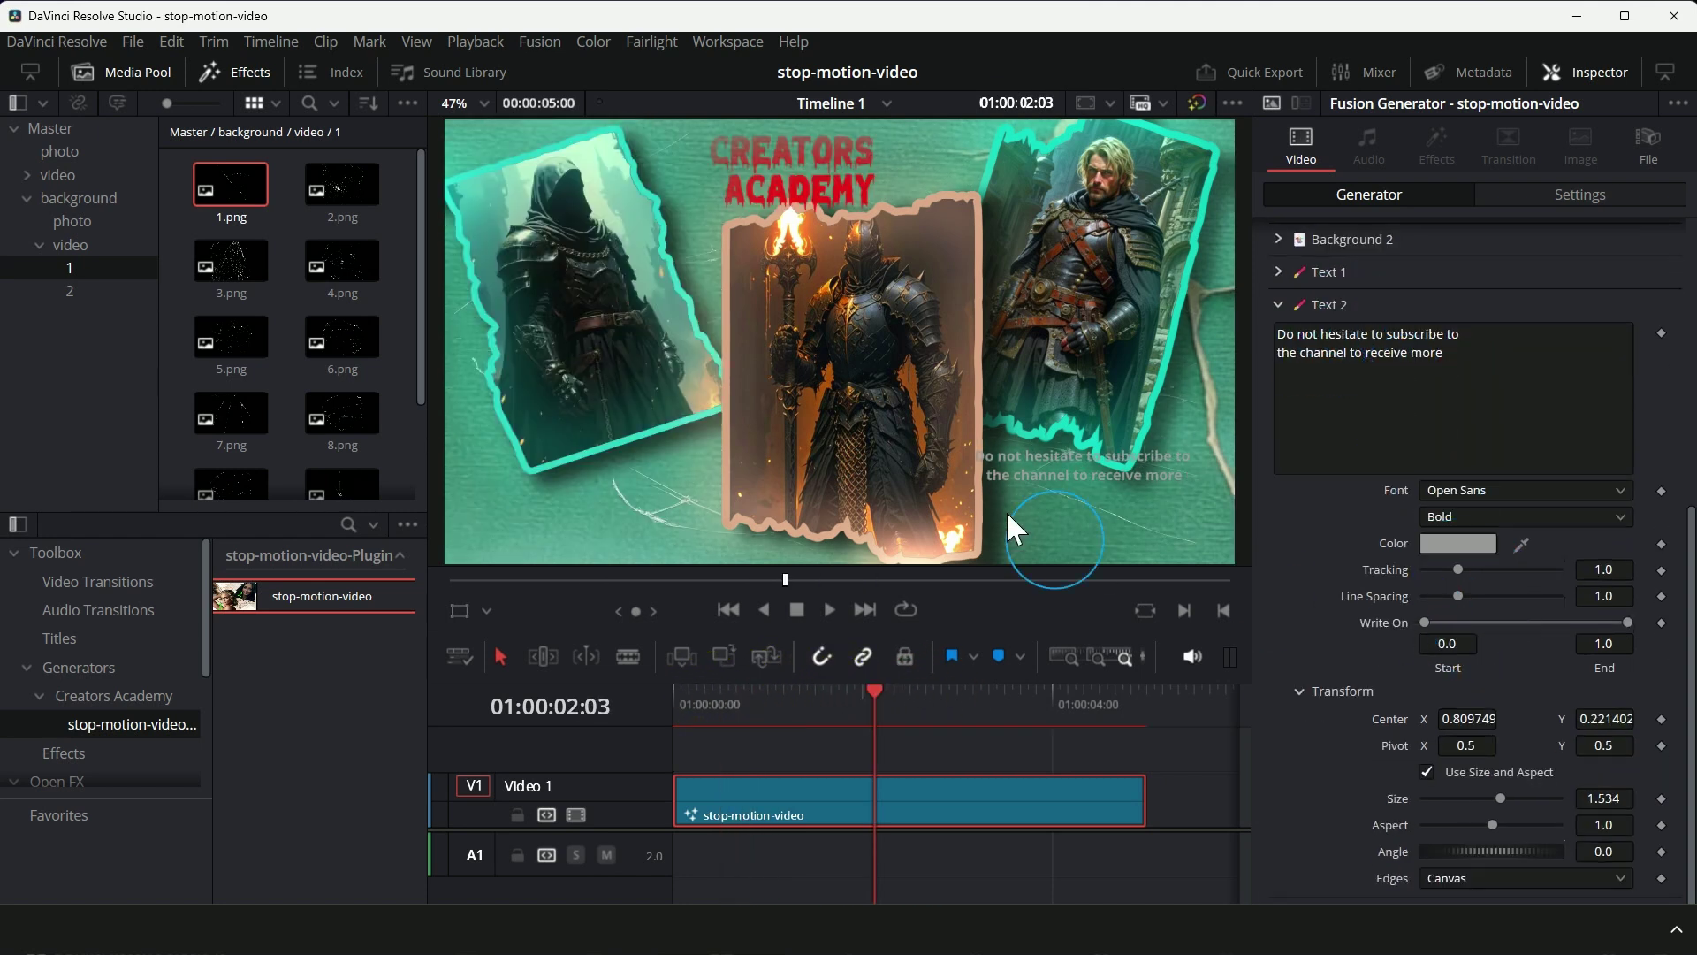
left_click(1419, 537)
left_click(626, 358)
left_click(1065, 686)
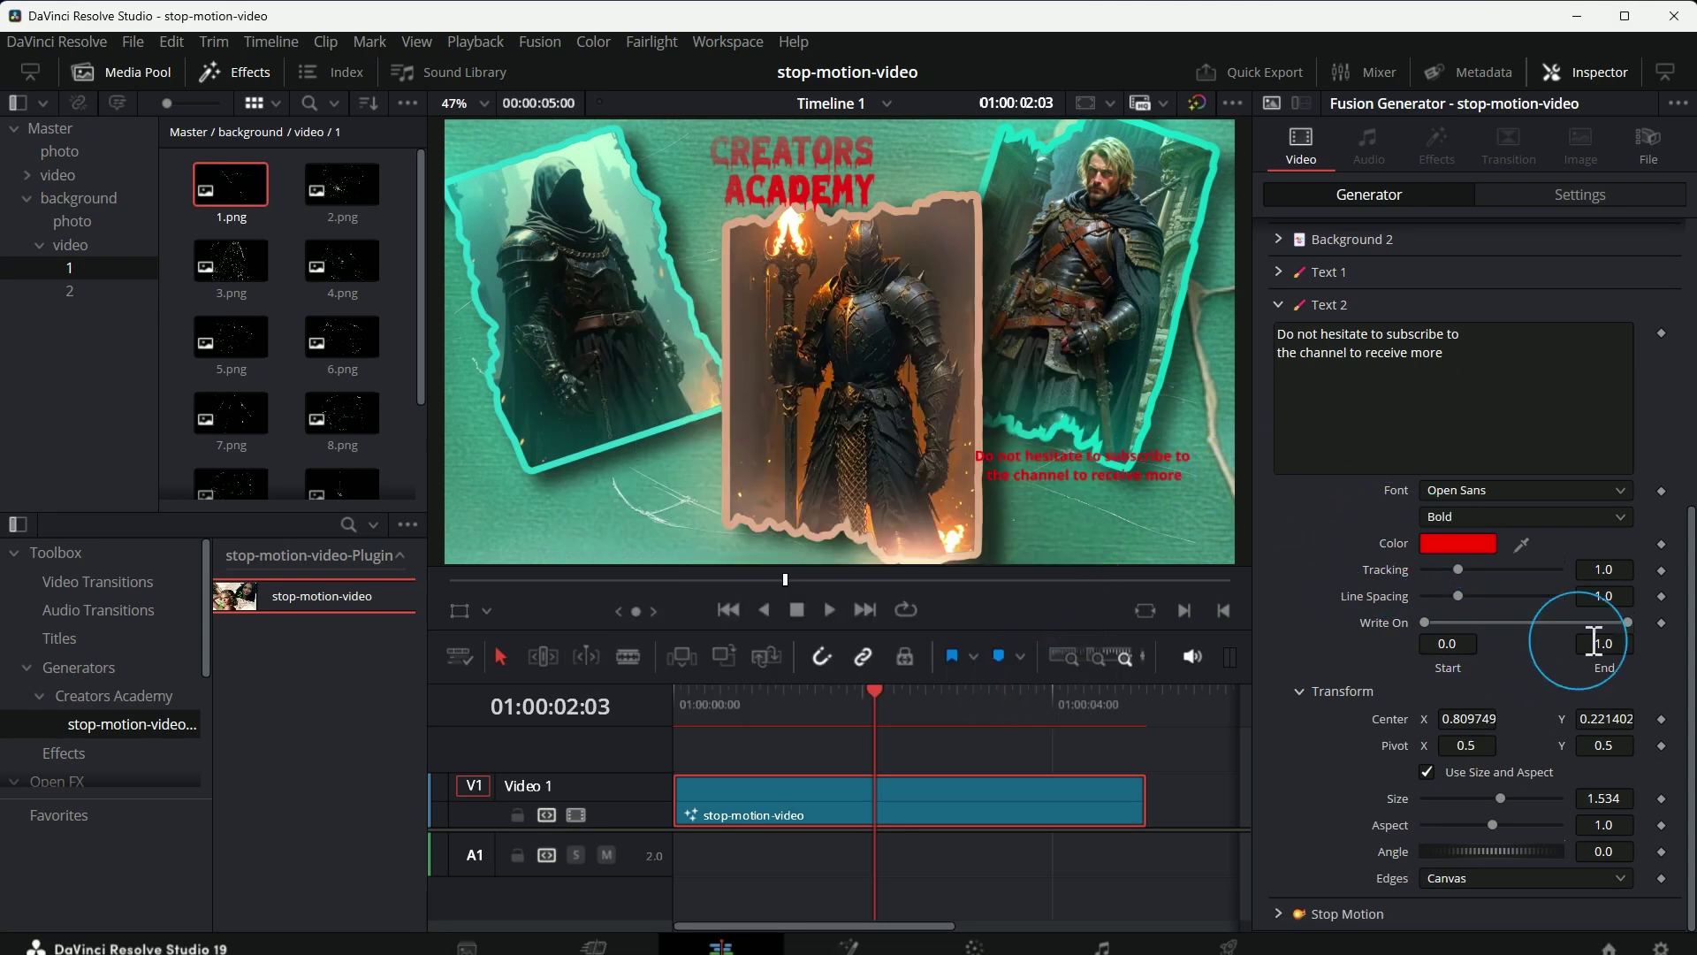
Step: Set the Text 2 font to Montserrat, its Size to 1.713 and its Center to X 0.79075 and Y 0.113402
left_click_drag(1598, 718, 1503, 714)
left_click(1525, 489)
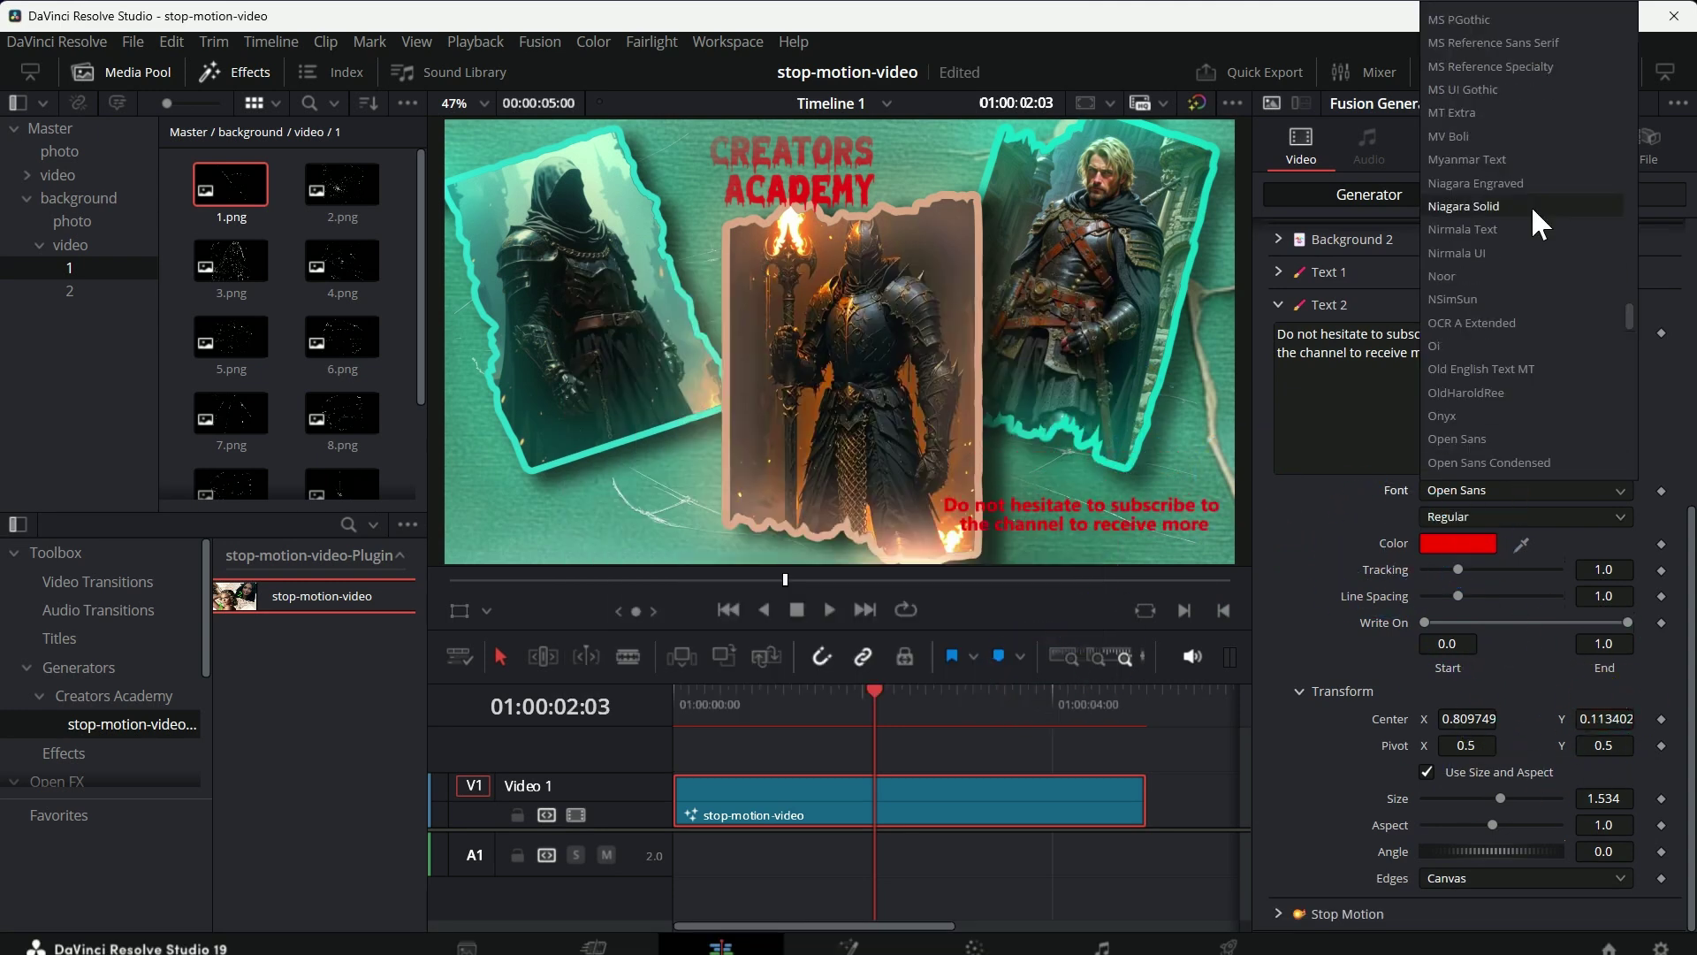
scroll(1531, 205, "up", 6)
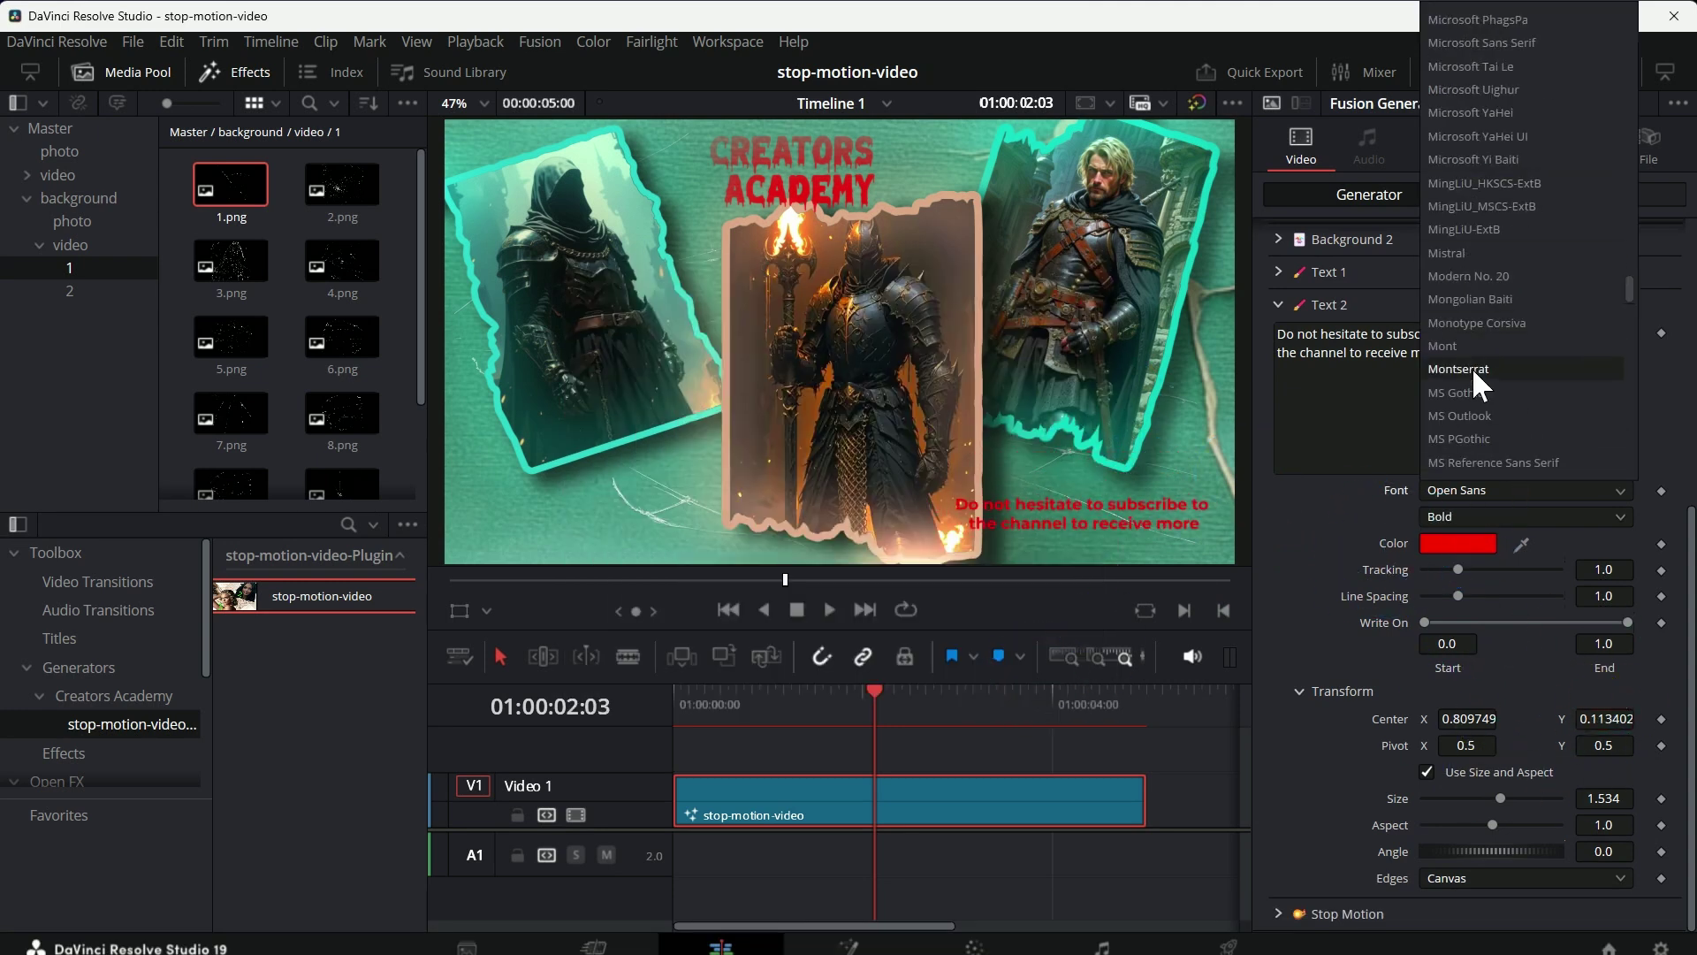
left_click(1472, 368)
left_click_drag(1500, 798, 1504, 798)
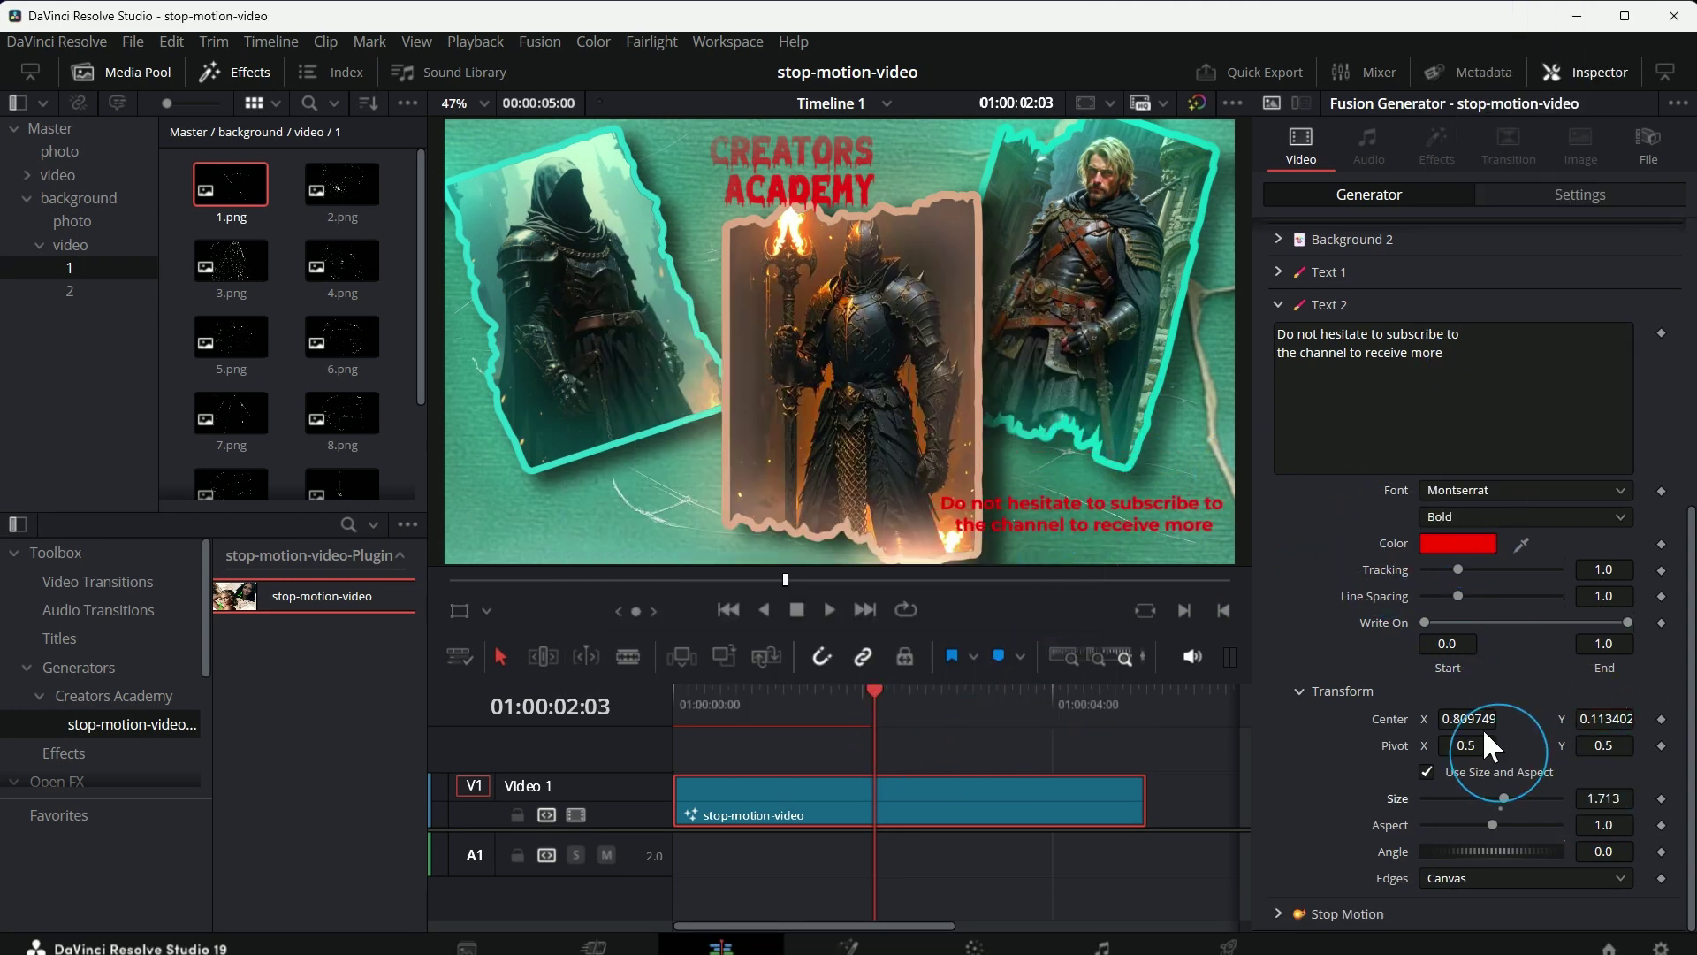
left_click_drag(1481, 719, 1448, 716)
Step: Keyframe the Text 2 Write On end from 0.0 at the clip's start to 1.0 mid-clip and 0.0 at its end, and play it back
left_click_drag(878, 693, 776, 708)
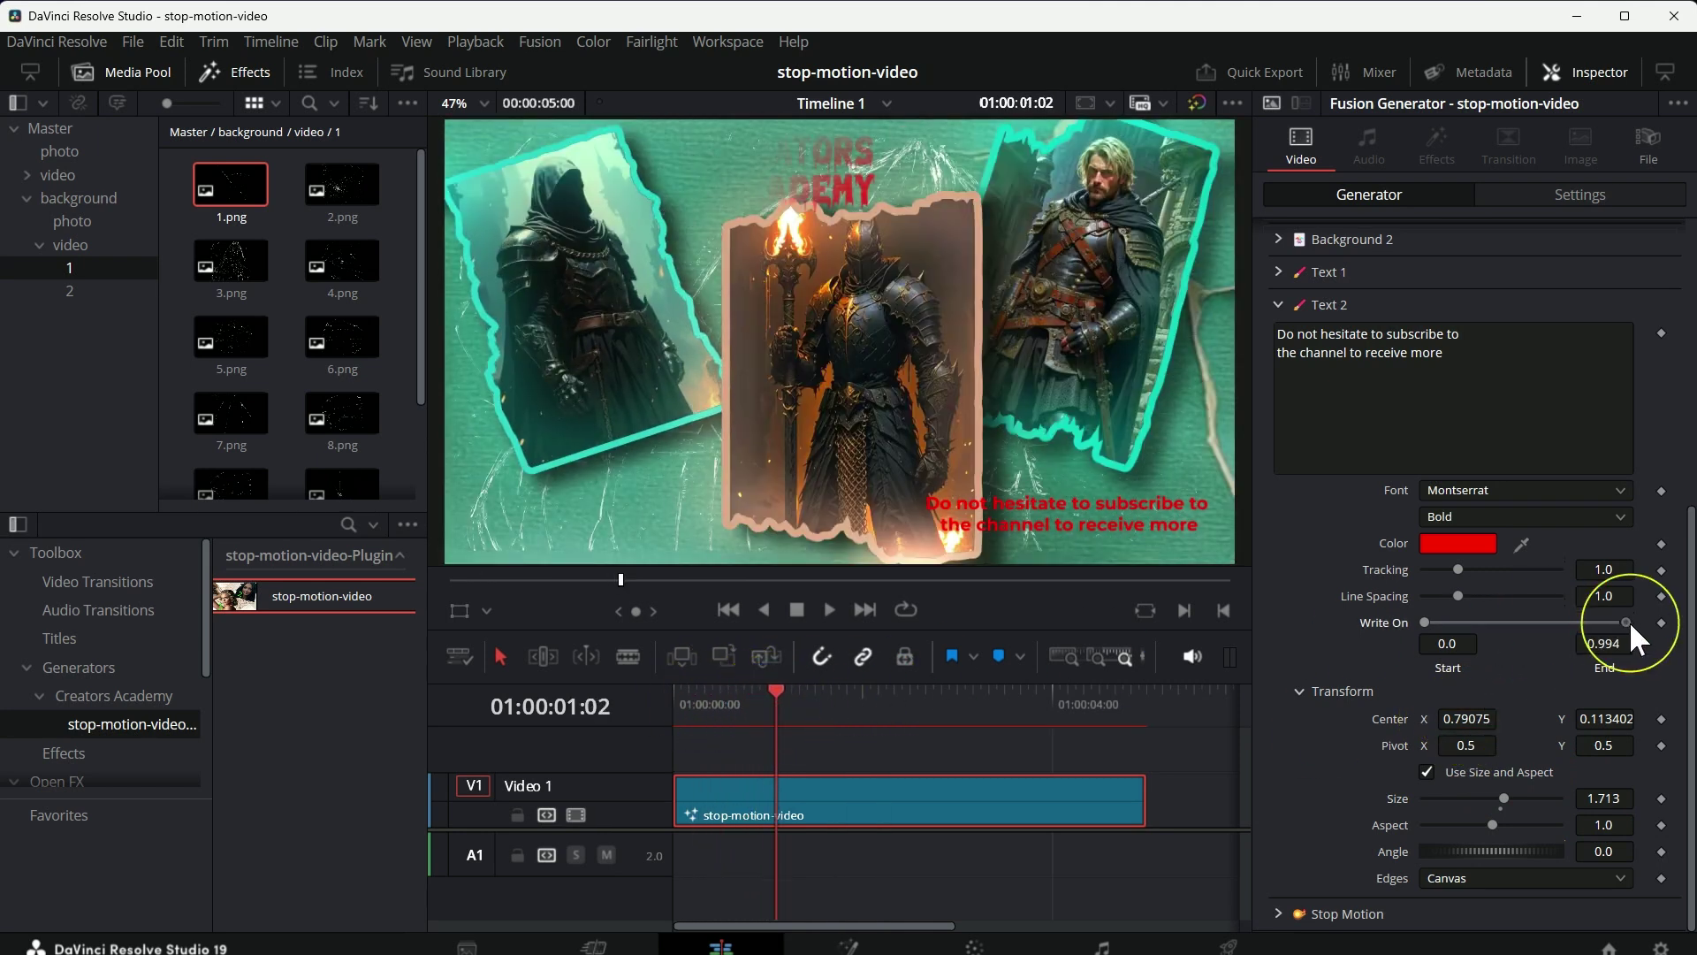
mouse_move(1627, 622)
left_mouse_down()
mouse_move(1411, 624)
mouse_move(1635, 622)
left_mouse_up()
left_click(1660, 622)
left_click(820, 698)
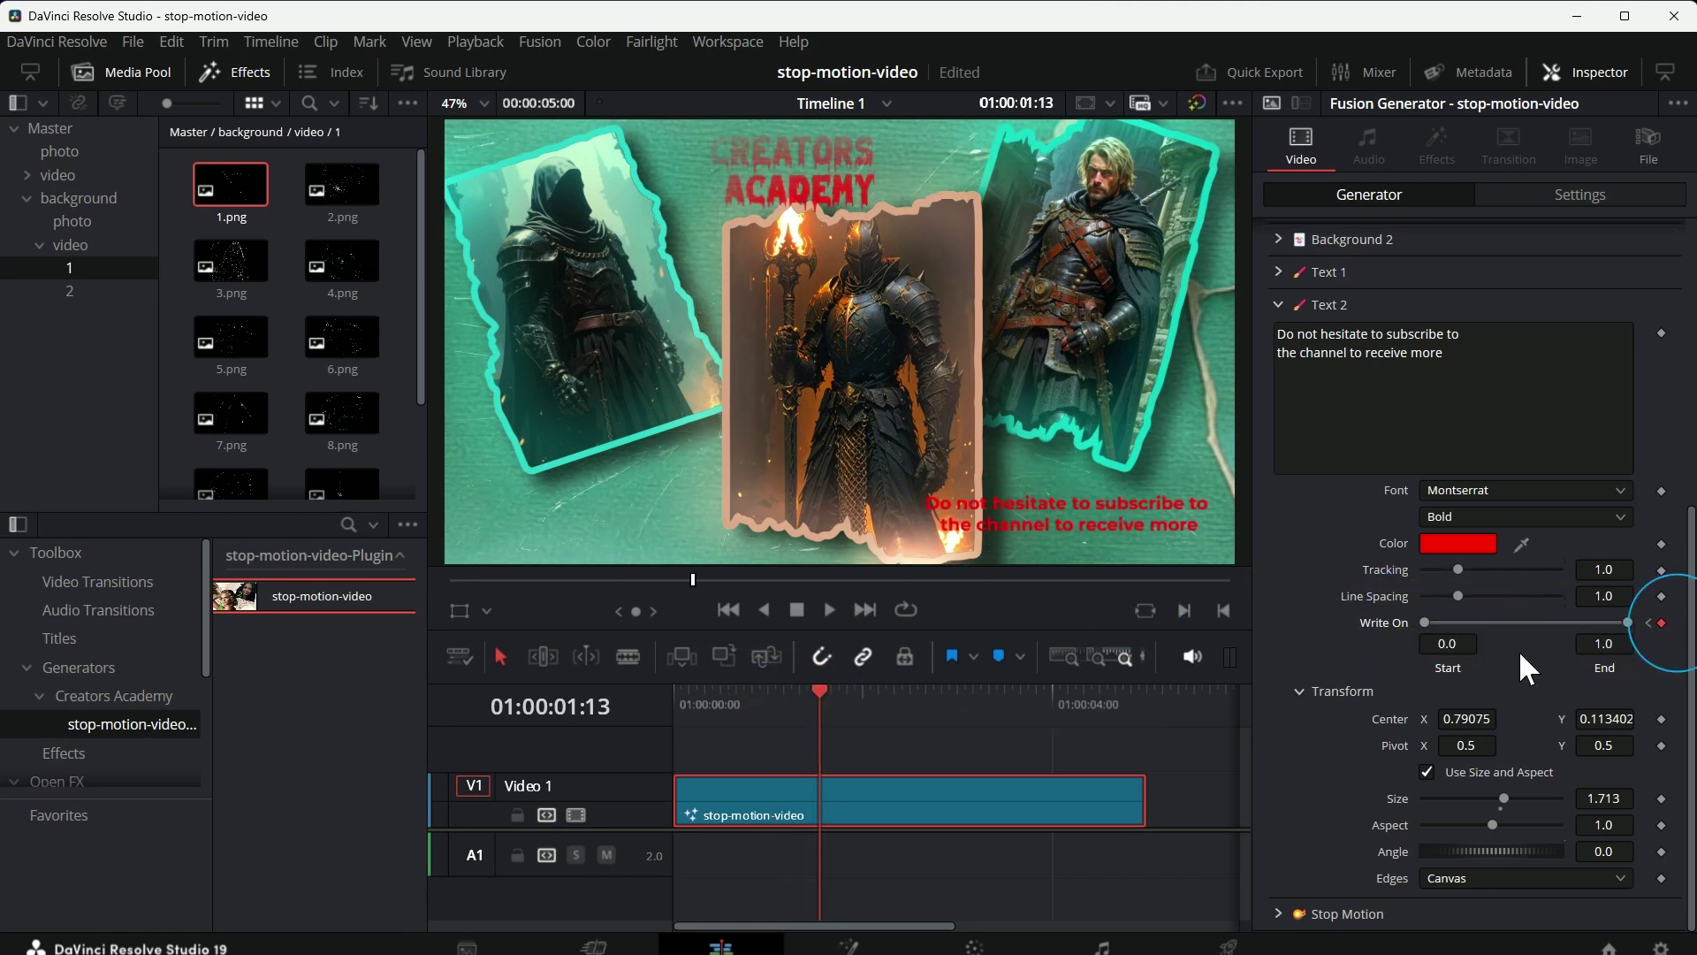
left_click_drag(820, 698, 1087, 713)
left_click(1598, 641)
left_click(1104, 690)
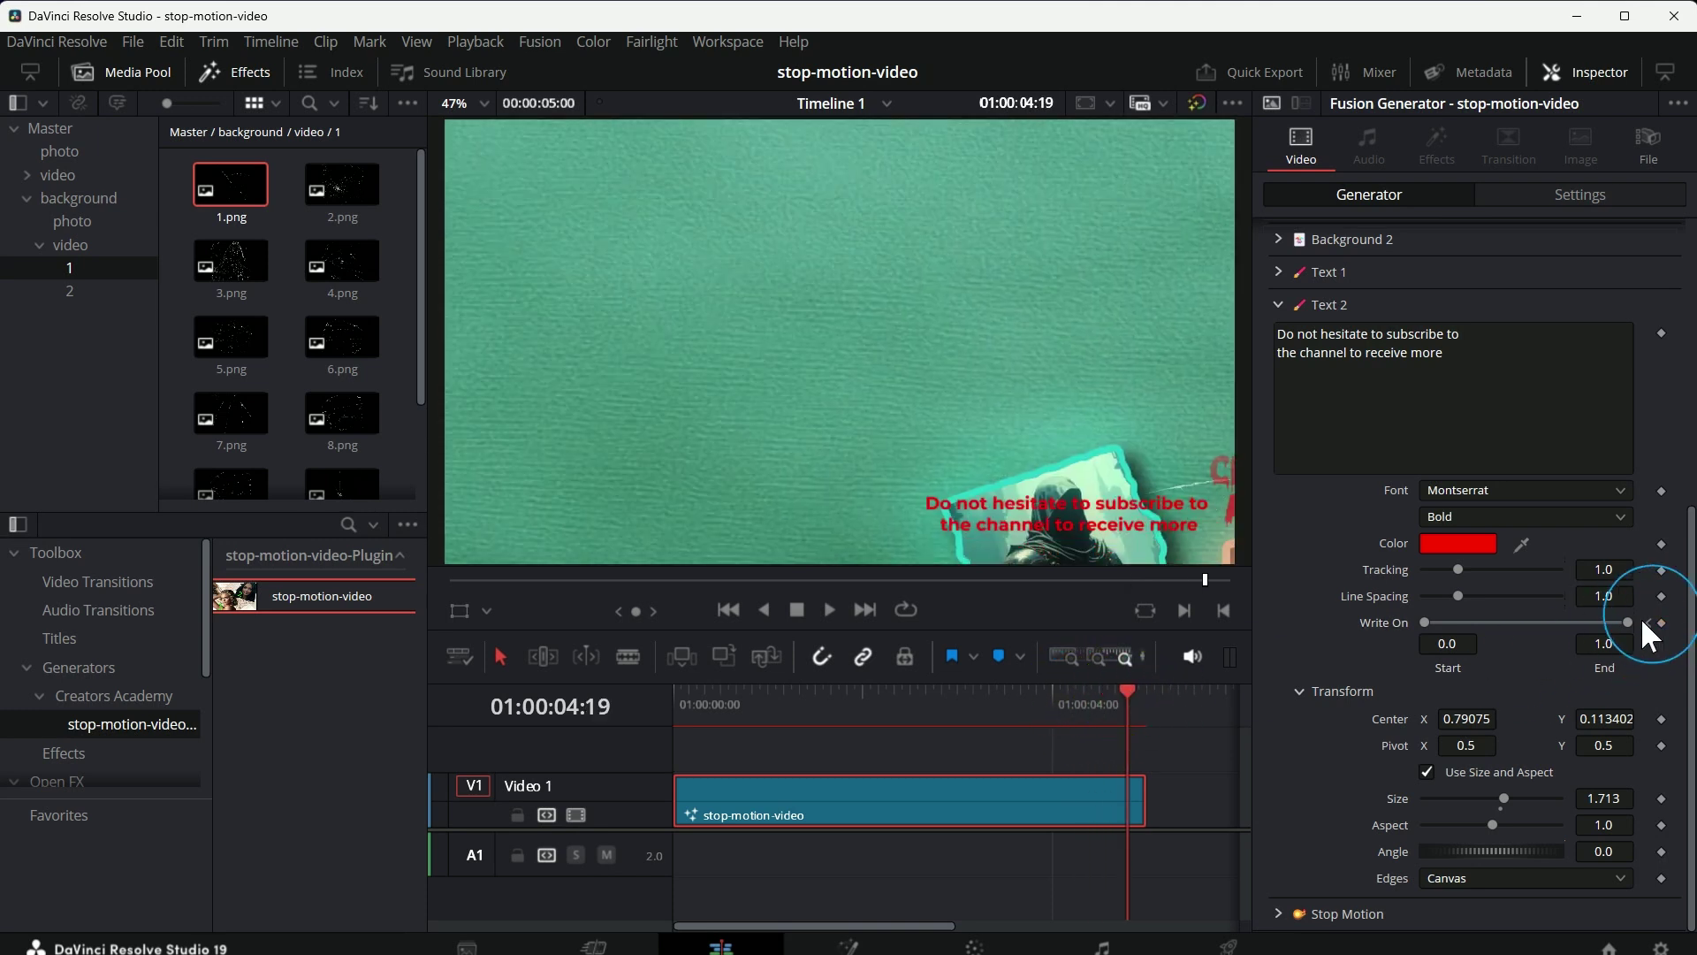
left_click(682, 696)
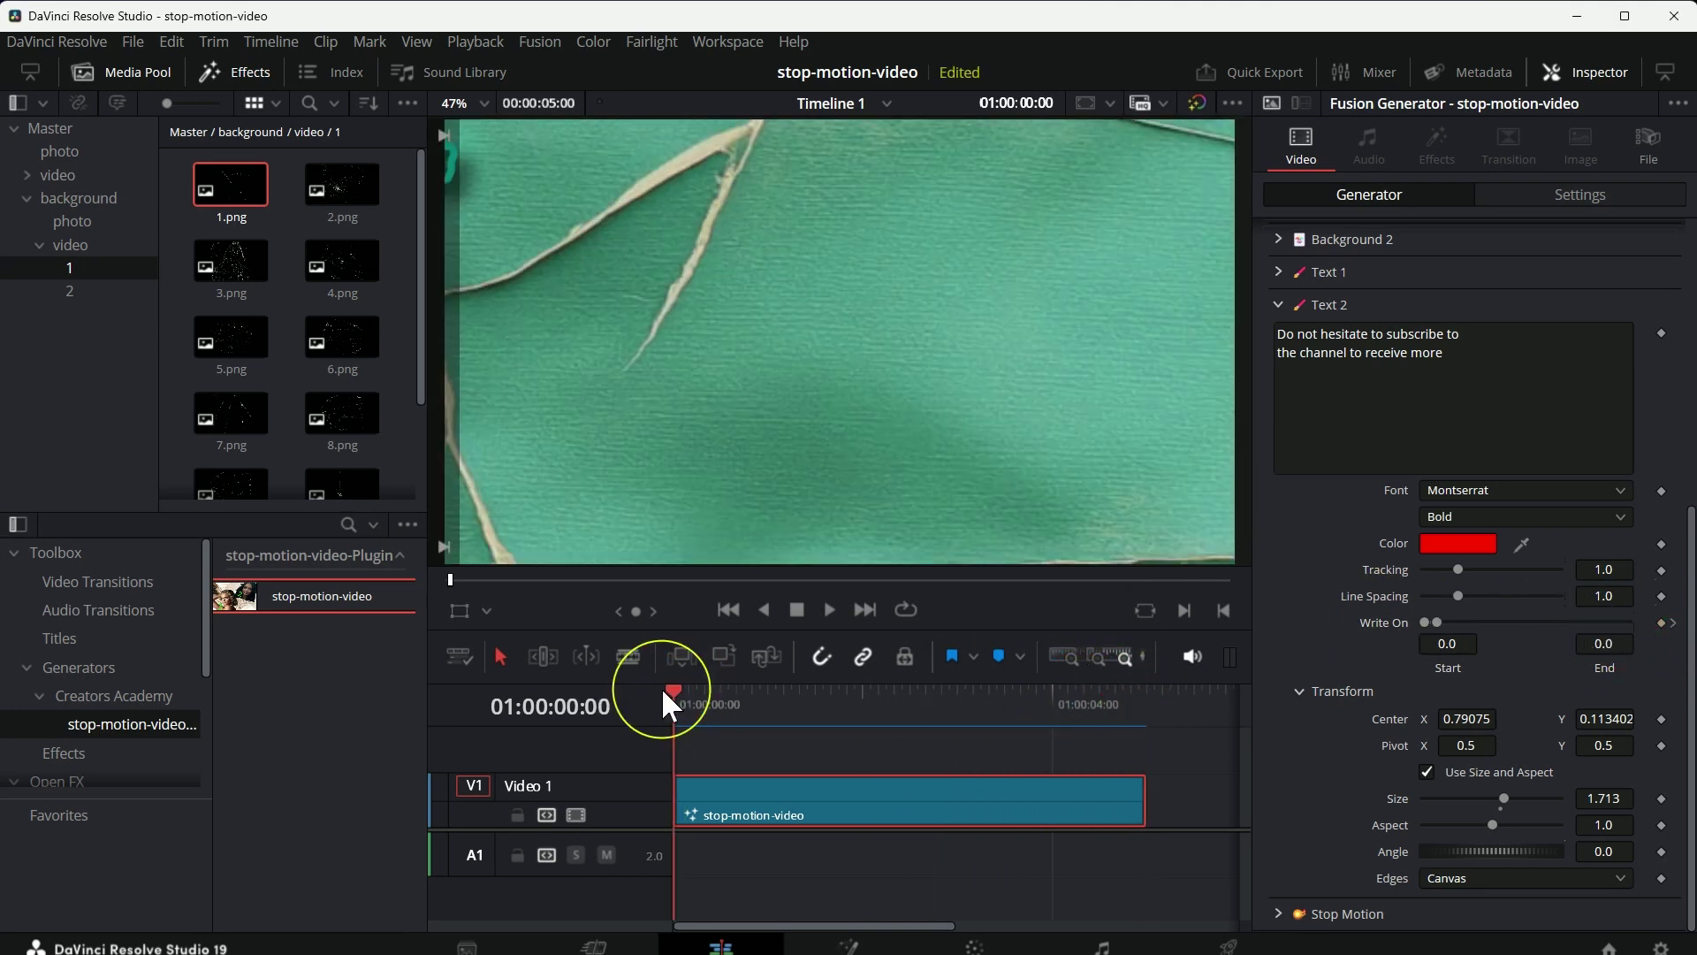
key("space")
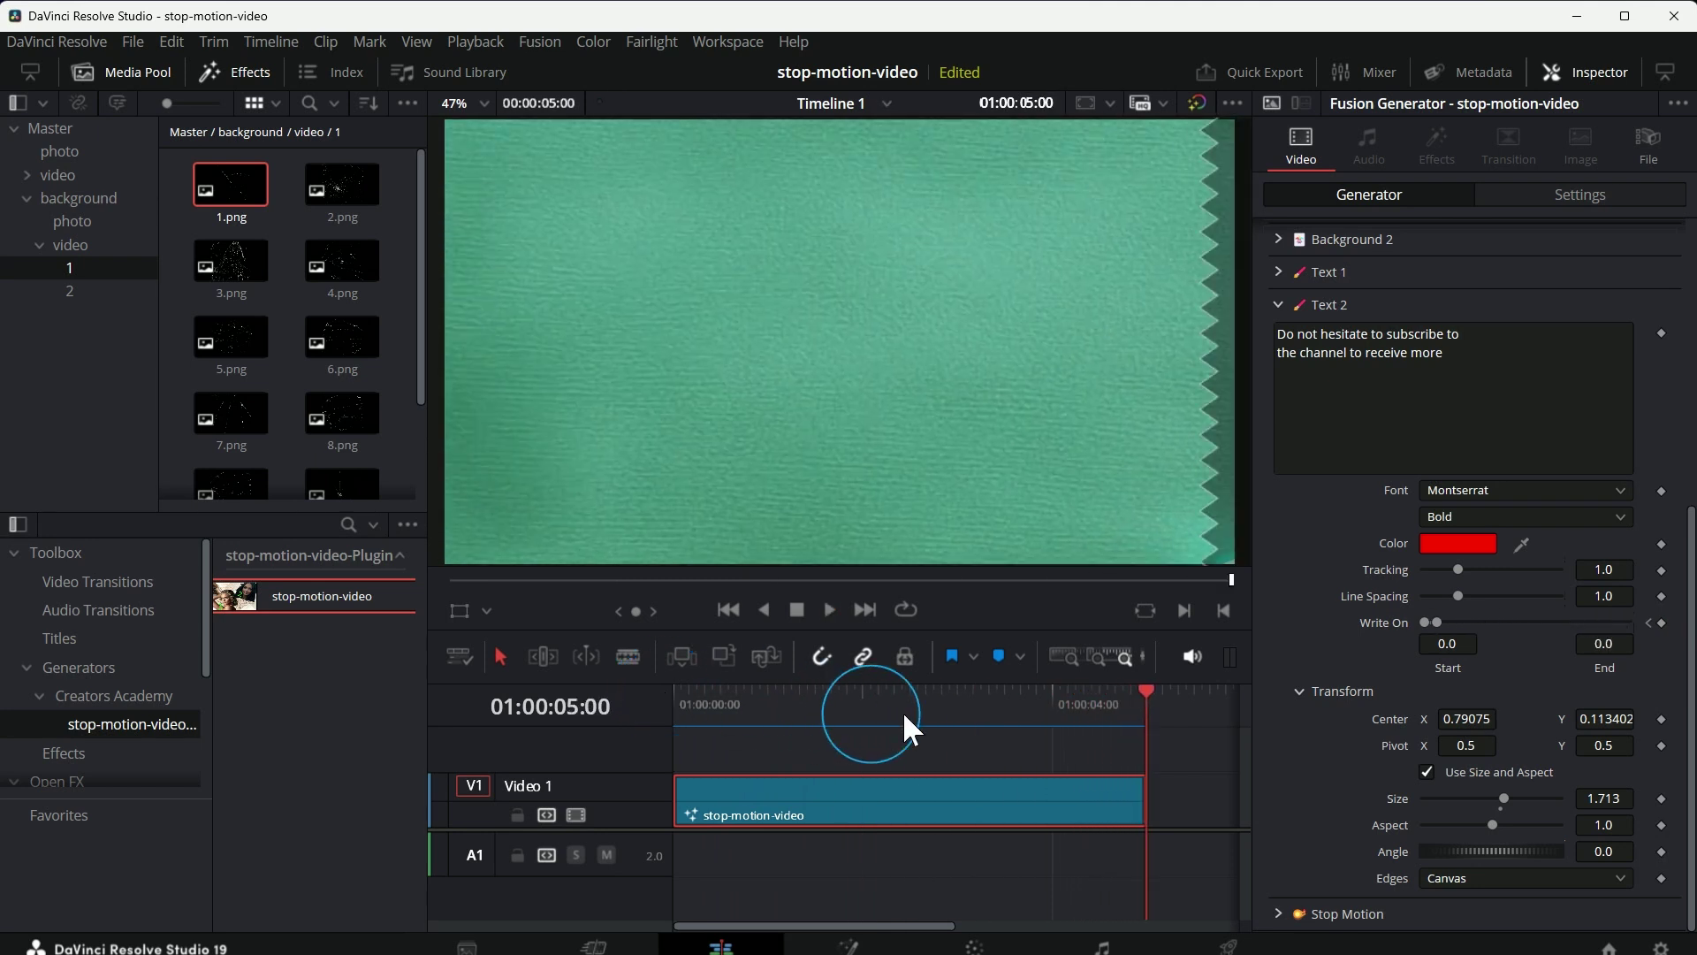
Step: Duplicate the stop-motion-video clip directly after the original on Video 1 and show the middle of the copy
key("ctrl+9")
left_click(935, 799)
left_click_drag(935, 797, 1402, 794)
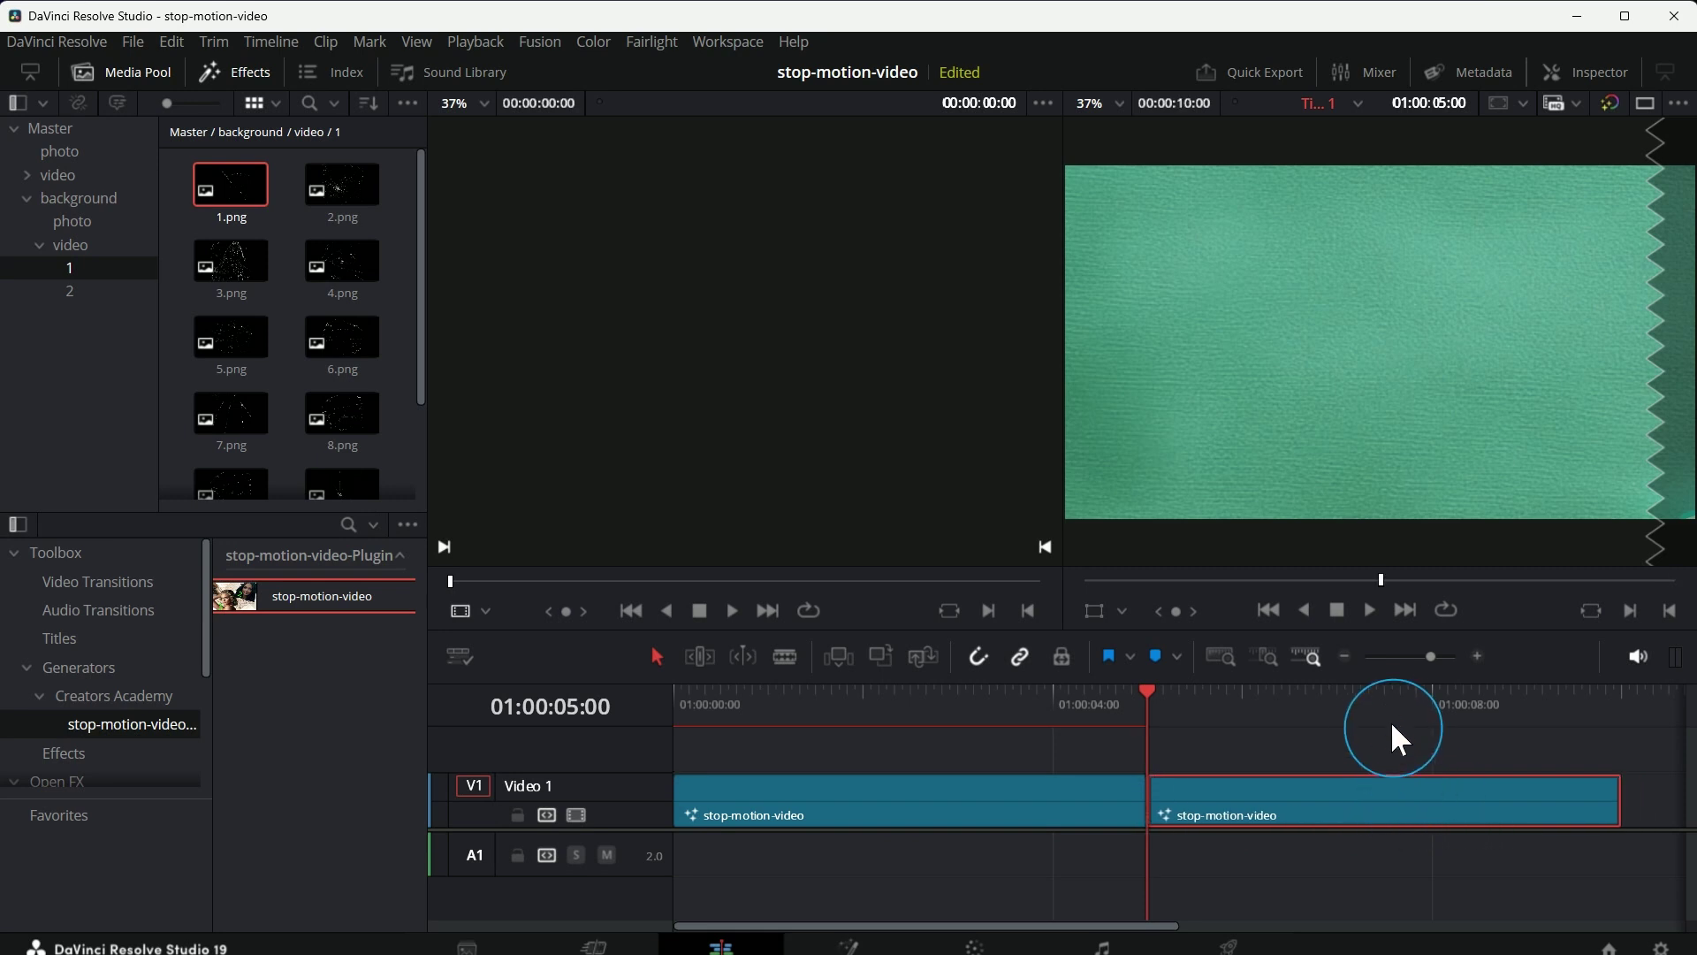
left_click(1384, 700)
left_click_drag(1269, 756, 815, 738)
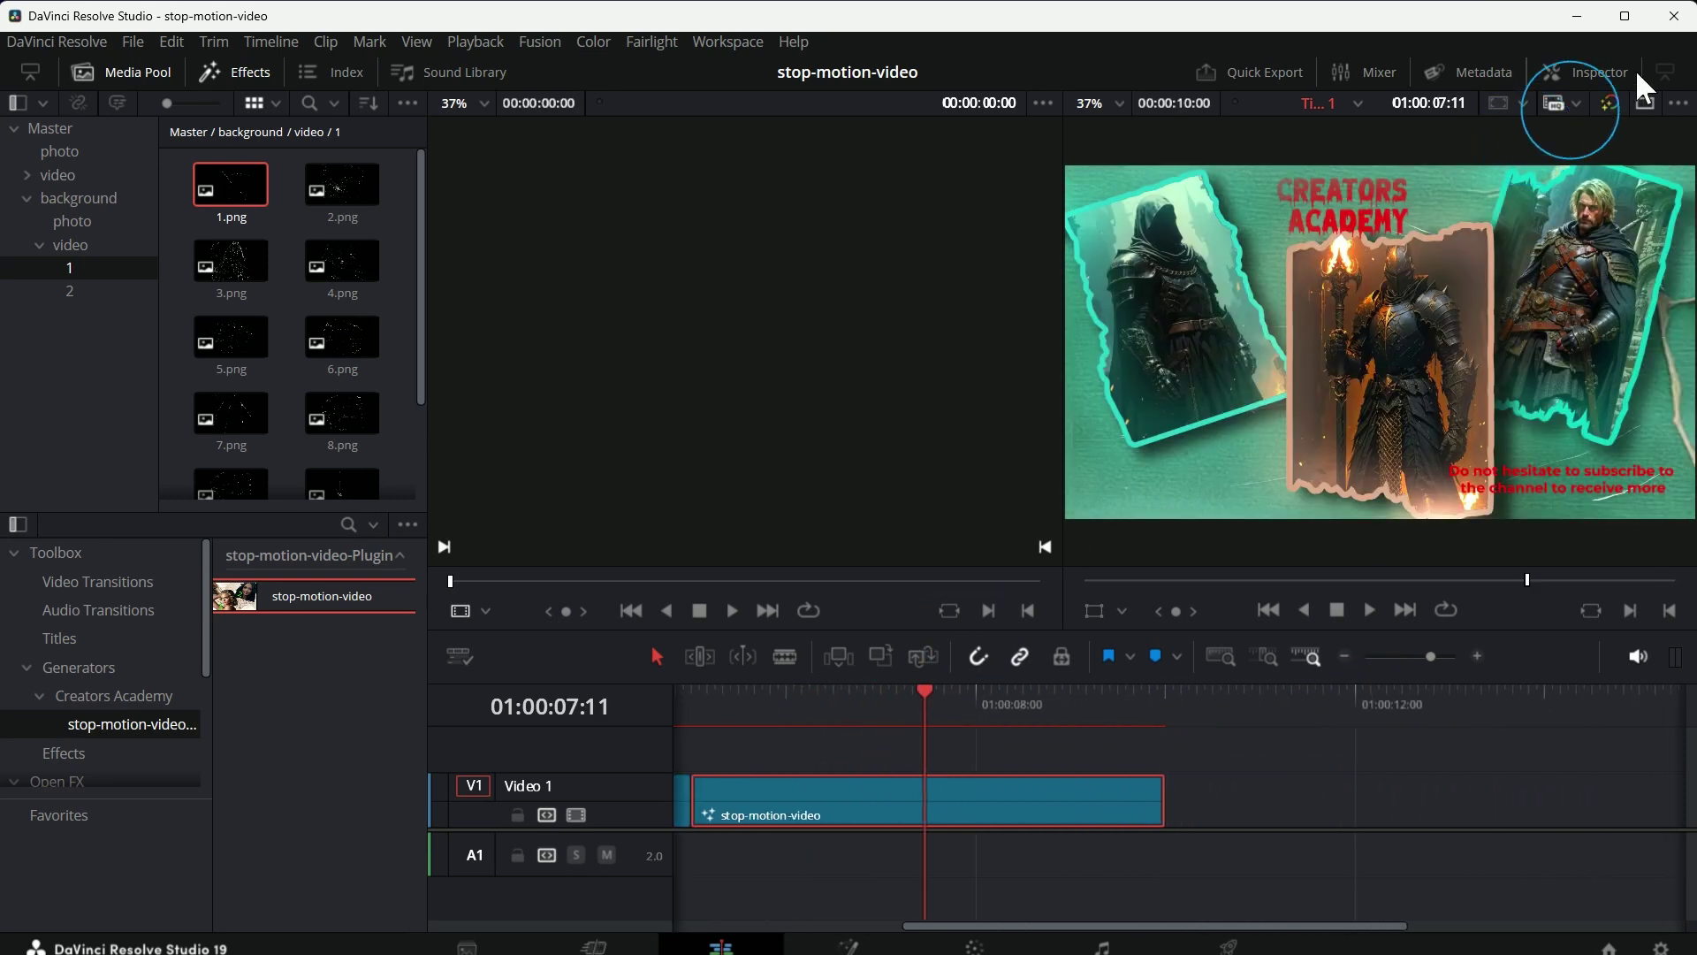
Step: Open the Stop Motion settings of the second clip and adjust its Frame Repeat
left_click(1609, 71)
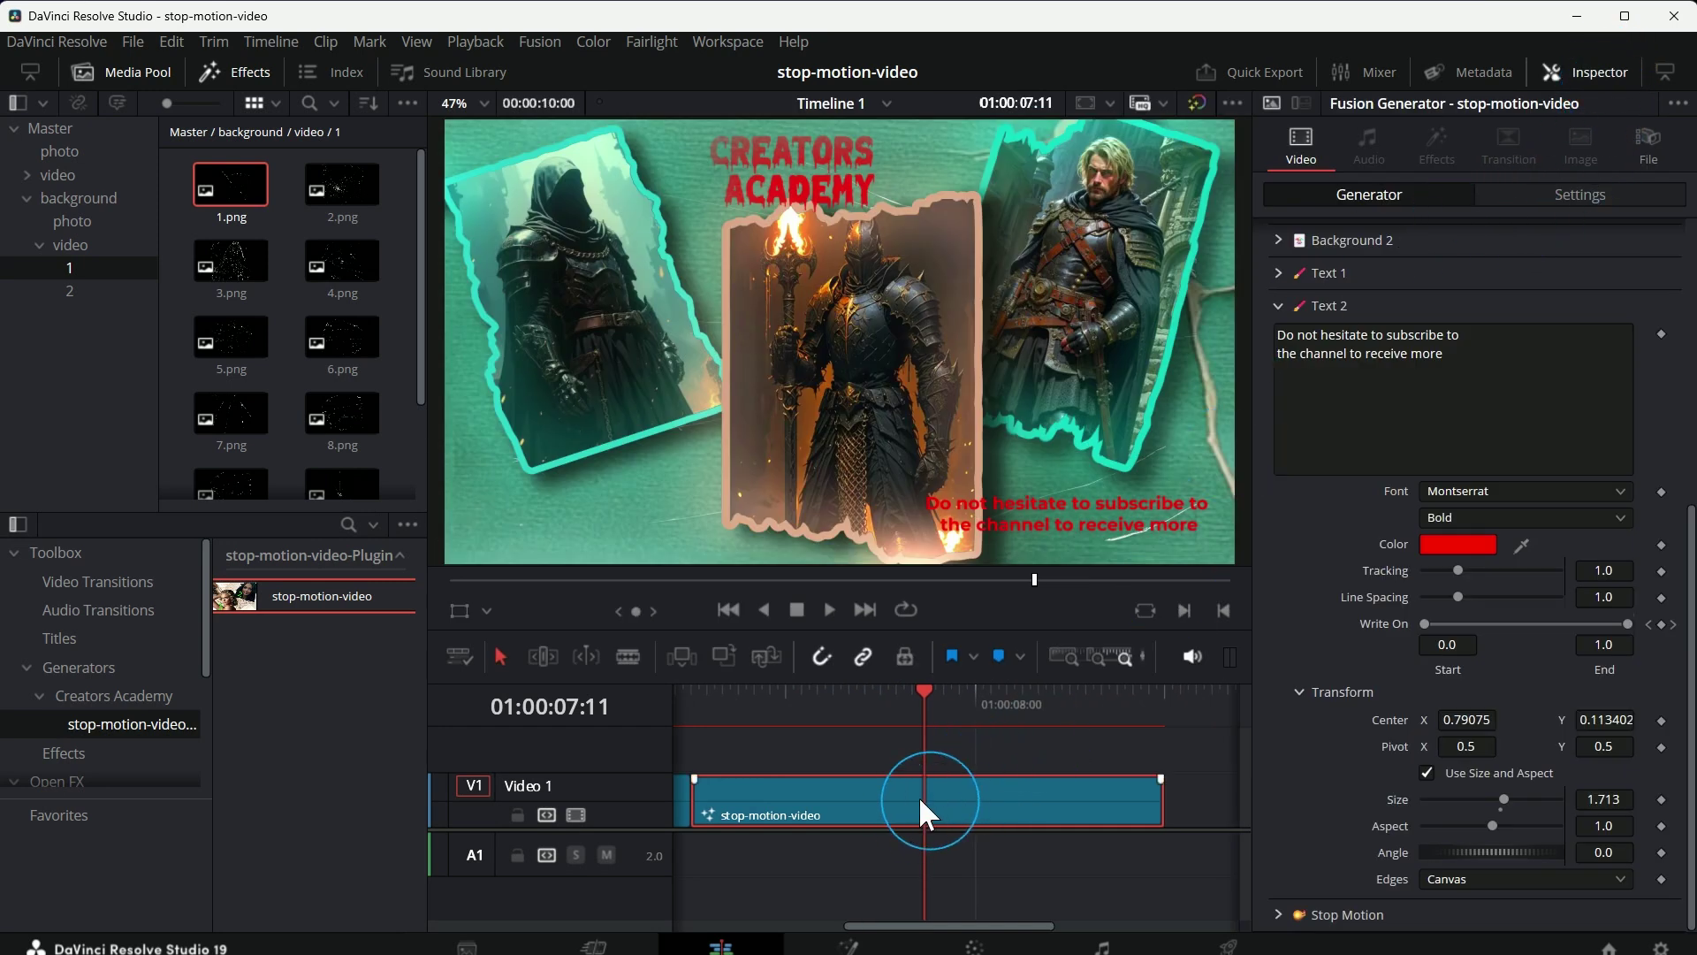
scroll(1414, 478, "up", 5)
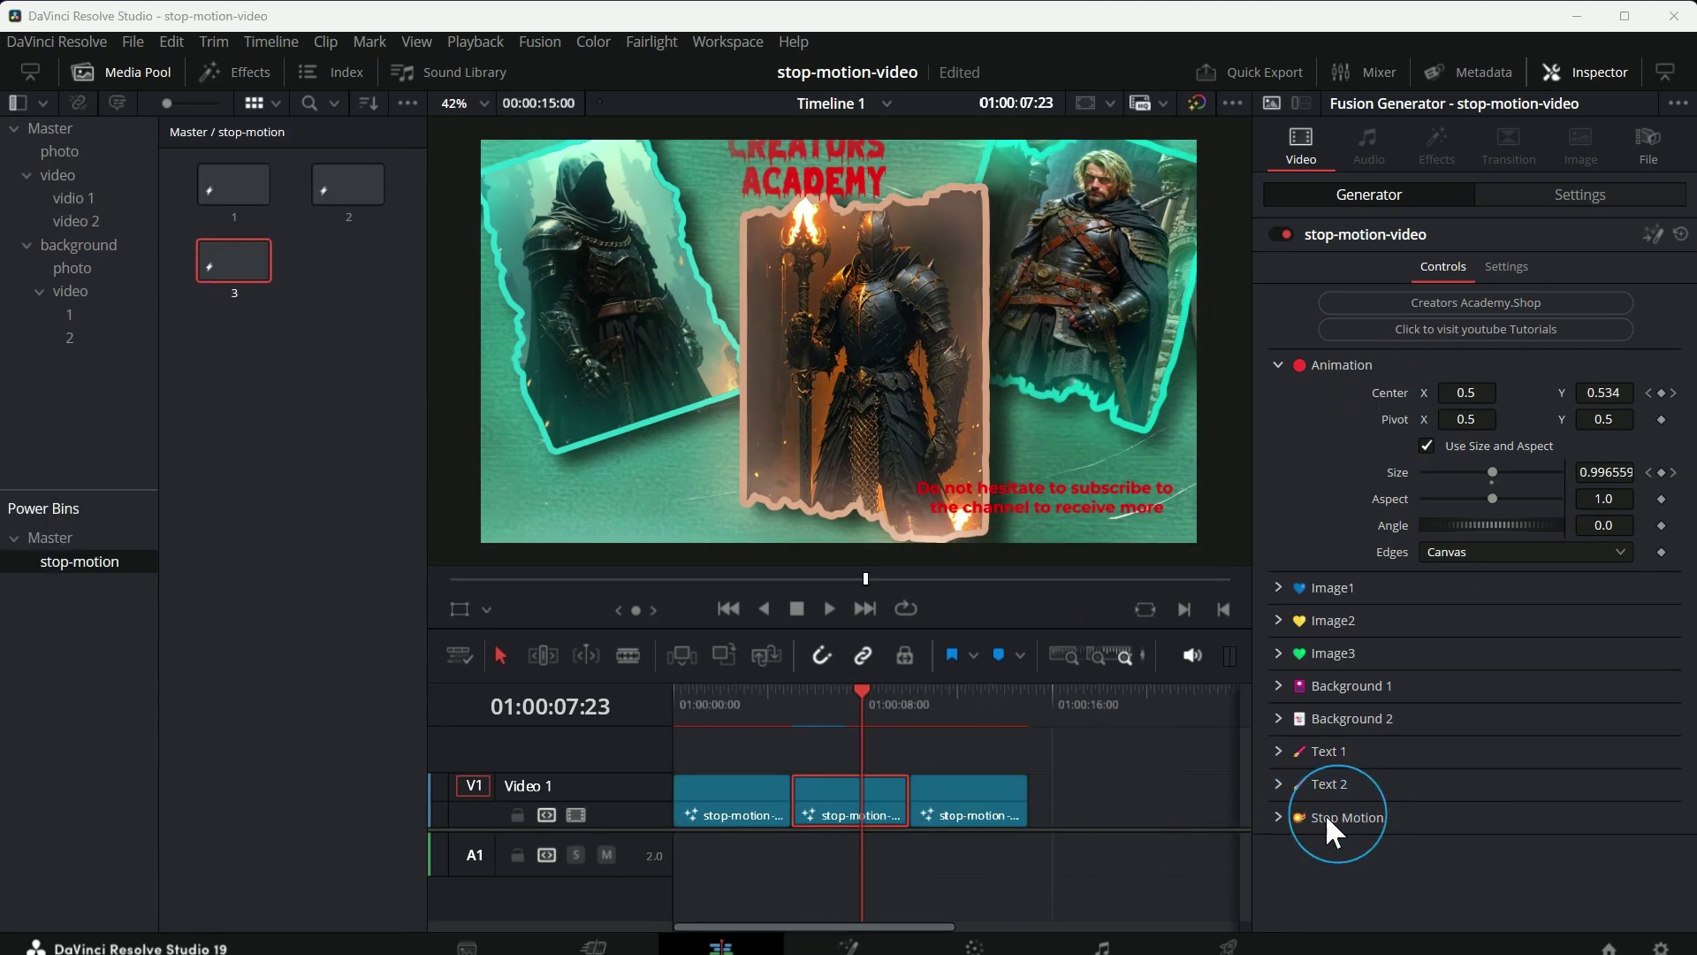
left_click(1278, 817)
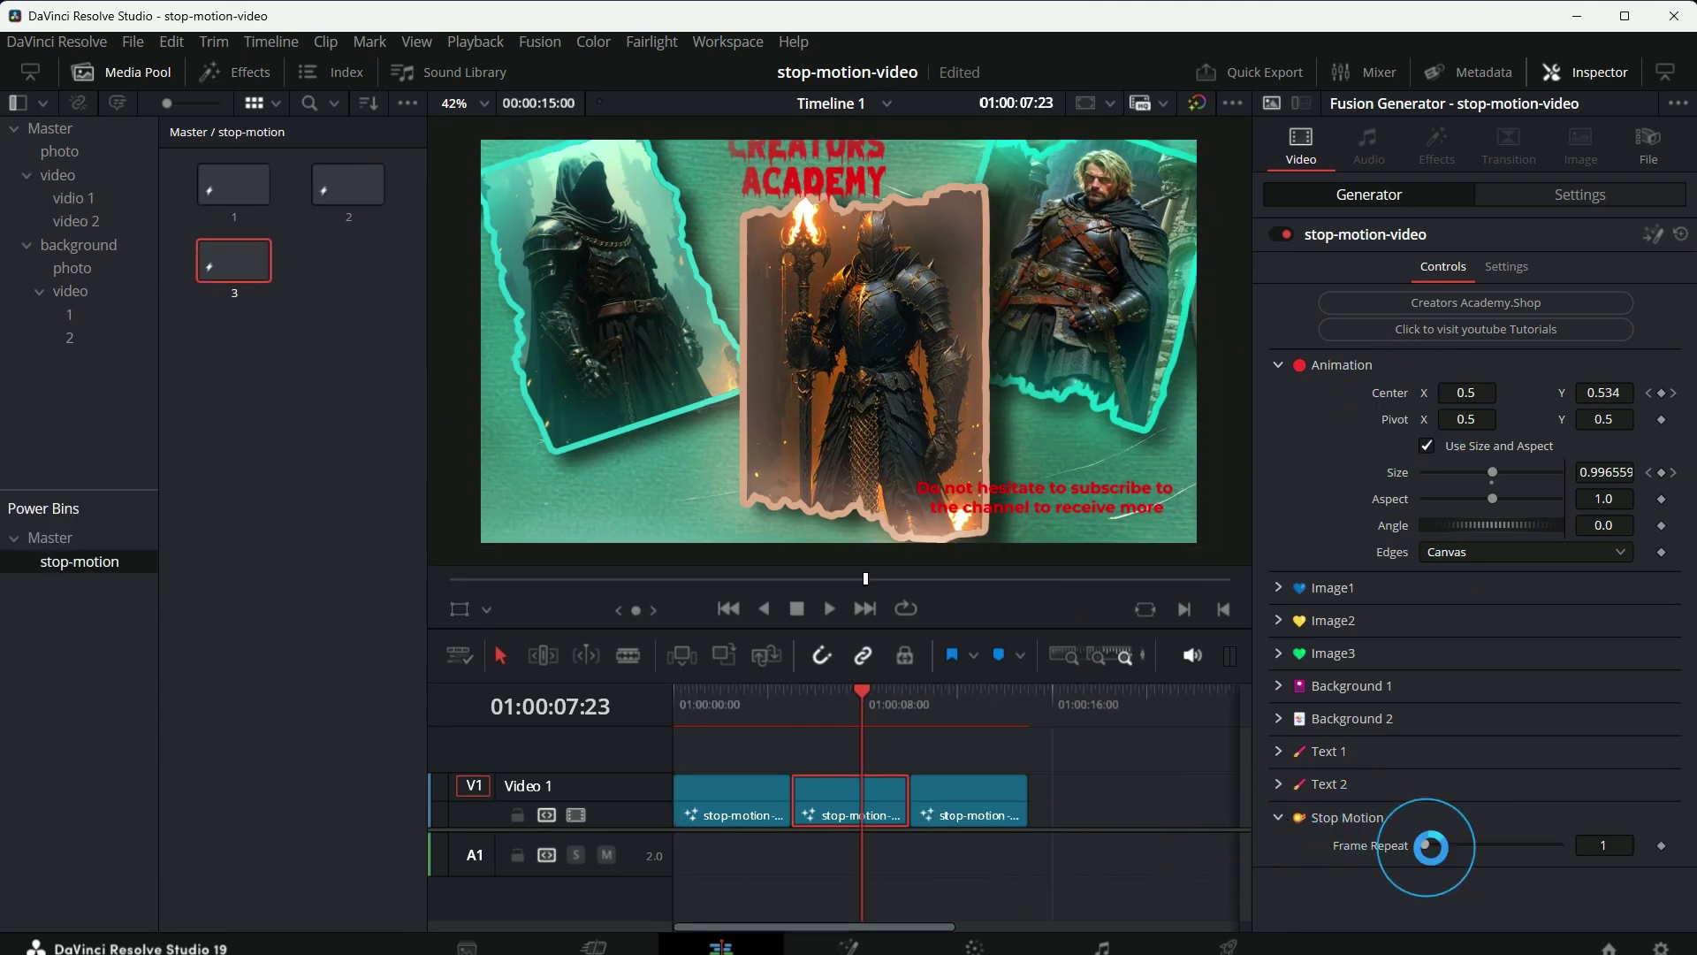
mouse_move(1425, 844)
left_mouse_down()
mouse_move(1485, 838)
mouse_move(1430, 838)
left_mouse_up()
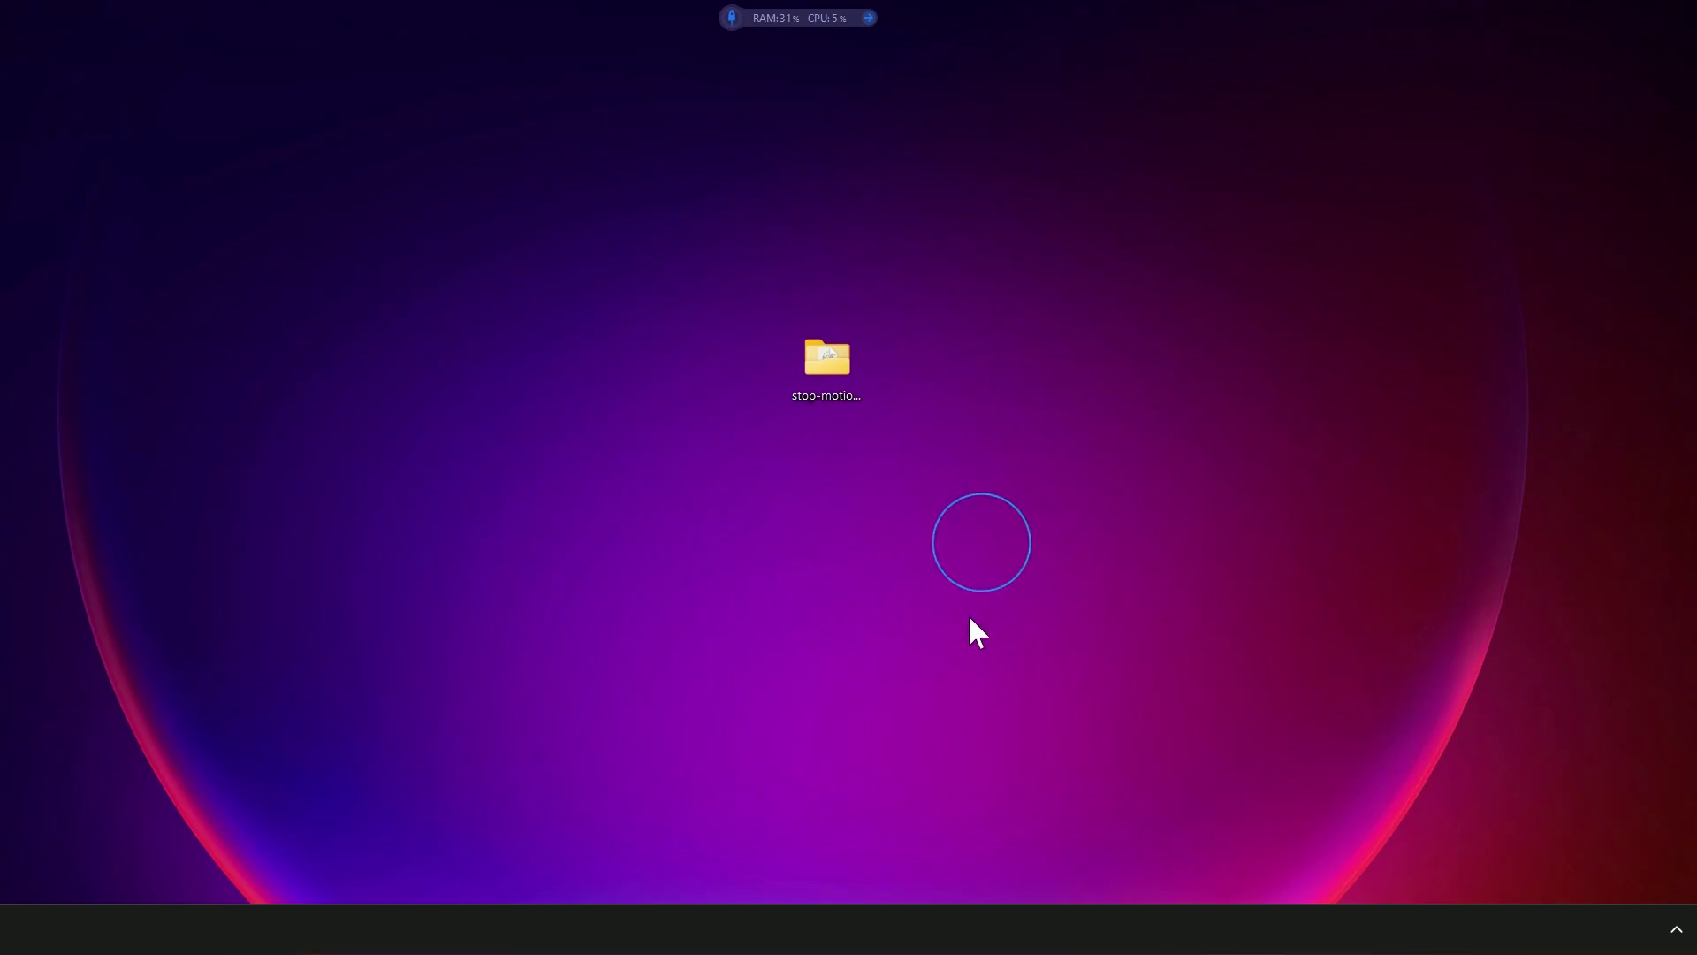
Step: Create a new folder on the Windows desktop
right_click(973, 486)
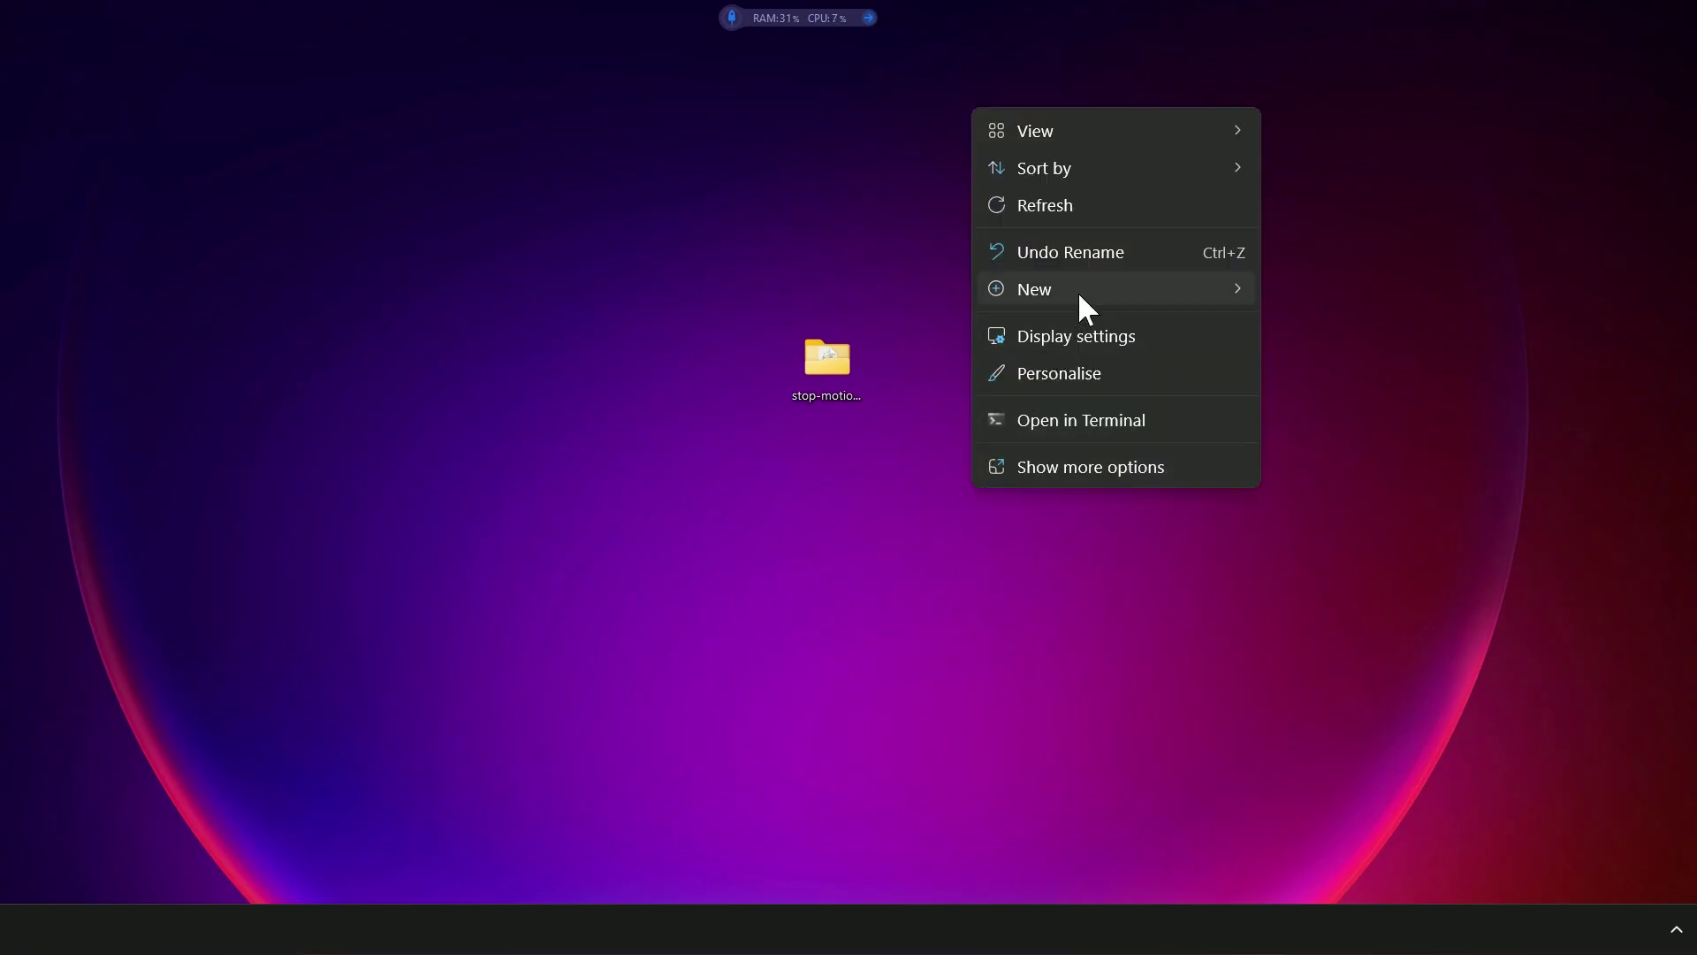
mouse_move(1255, 288)
left_click(1307, 285)
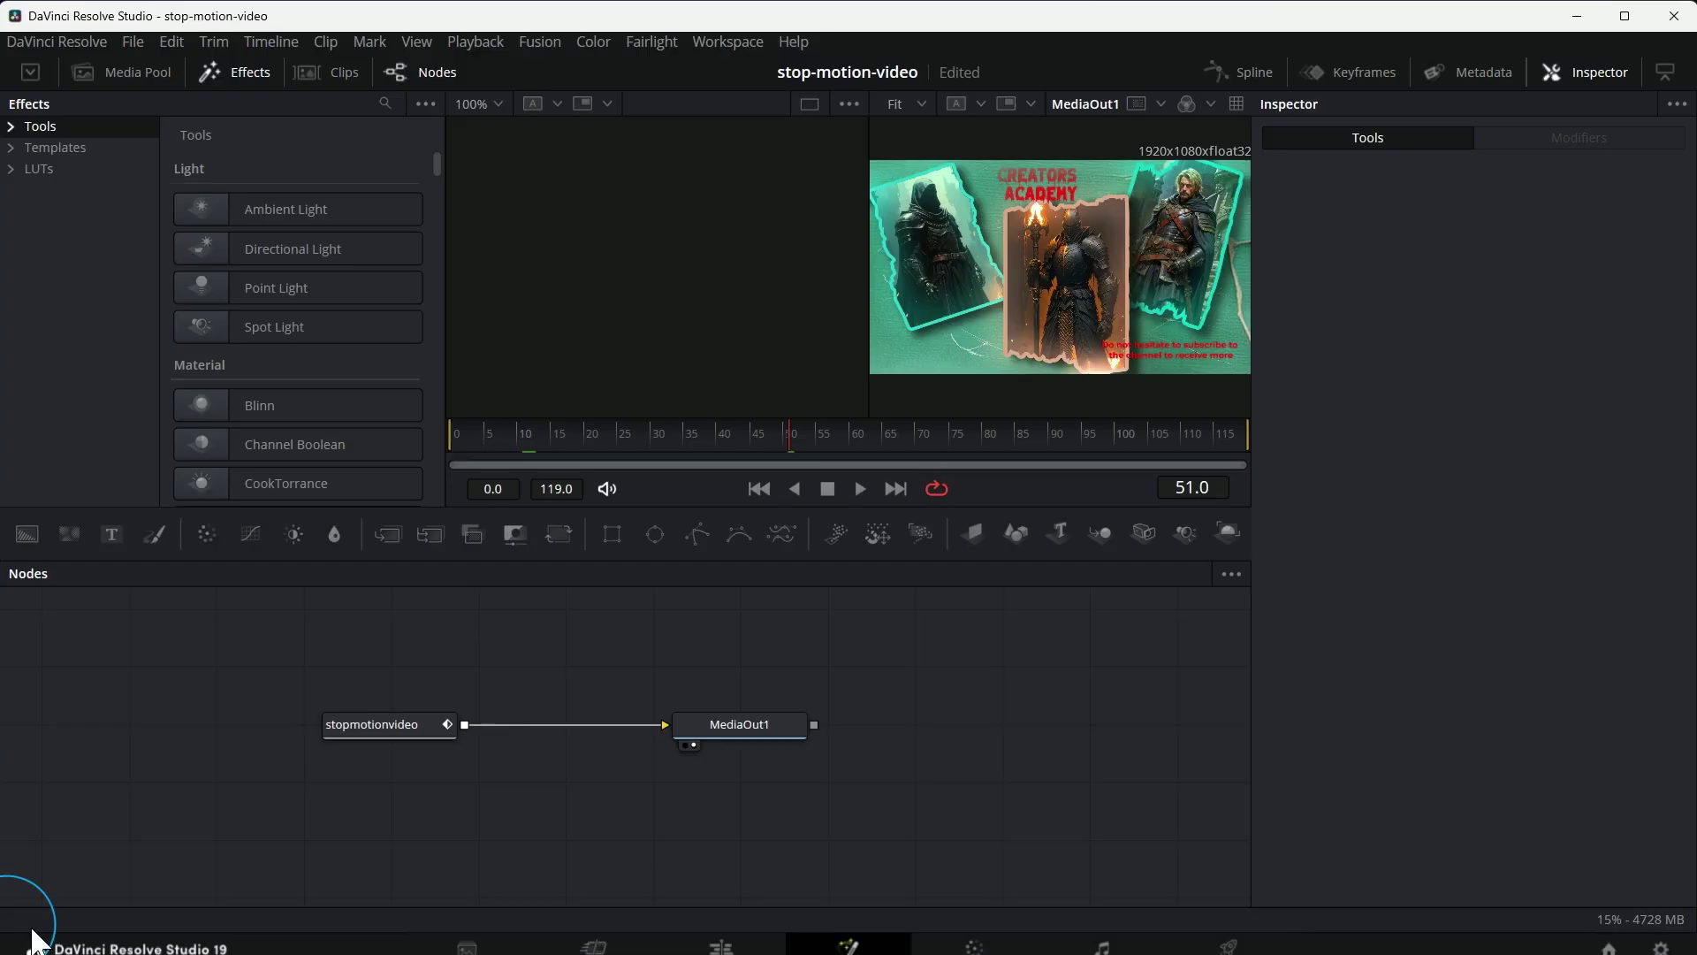
Step: Add the fgdndfn.mp4 video to the first clip's Fusion node graph as a MediaIn node
left_click(720, 946)
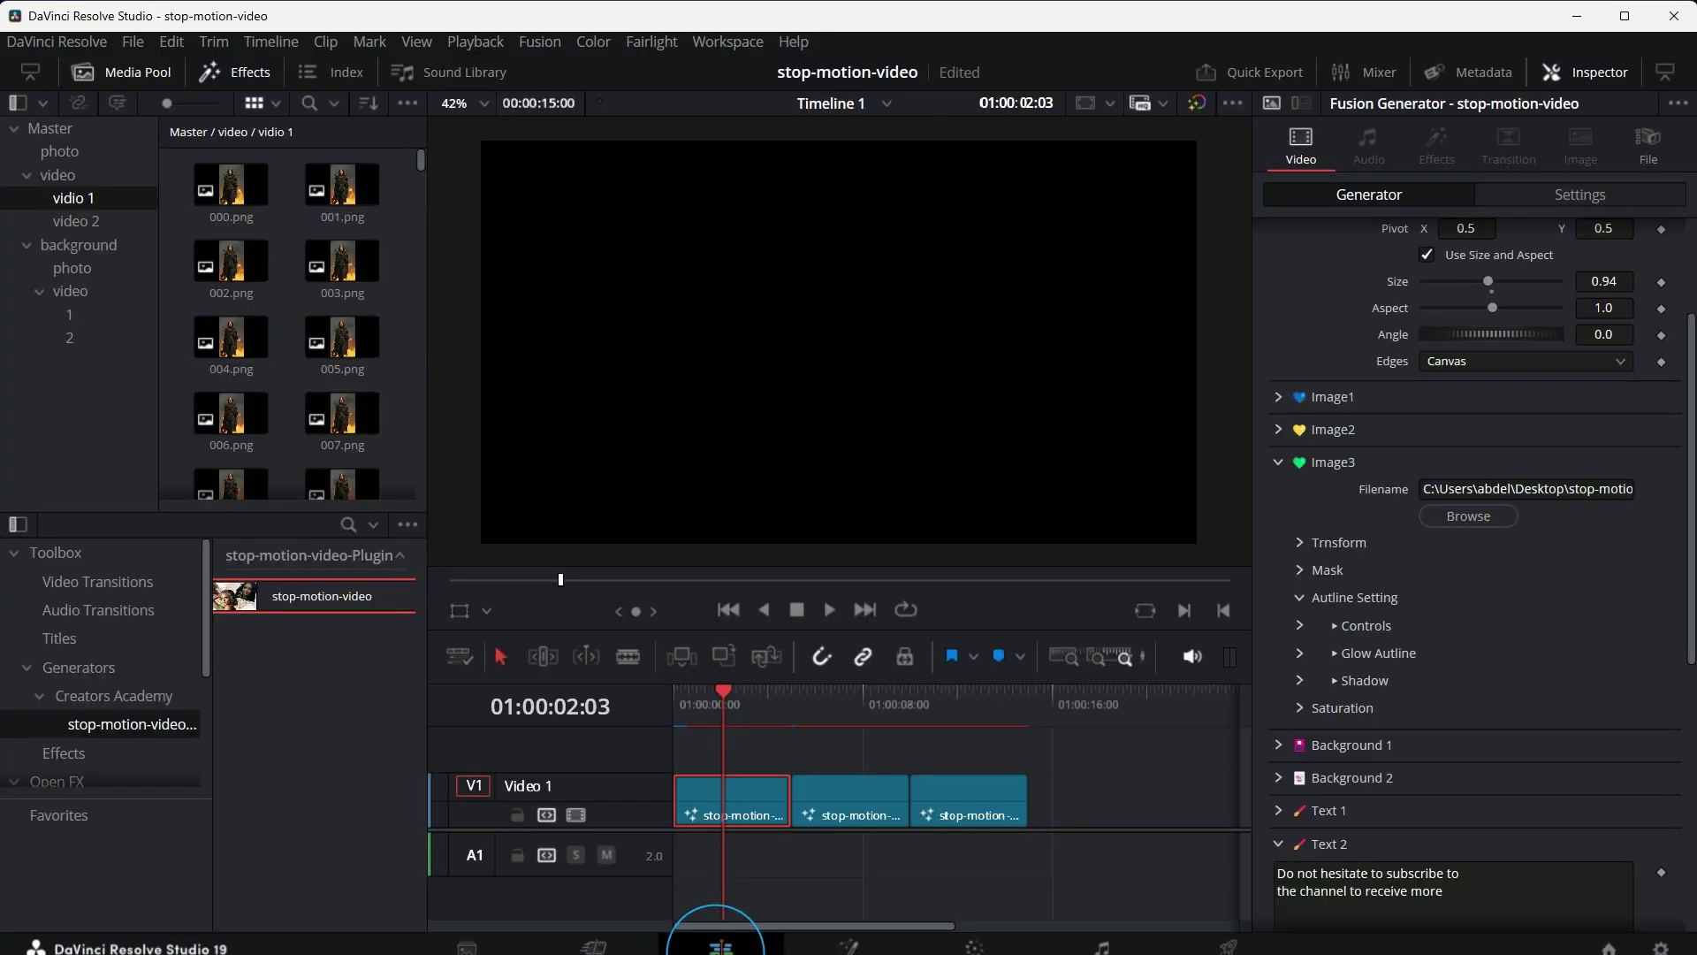
left_click(846, 947)
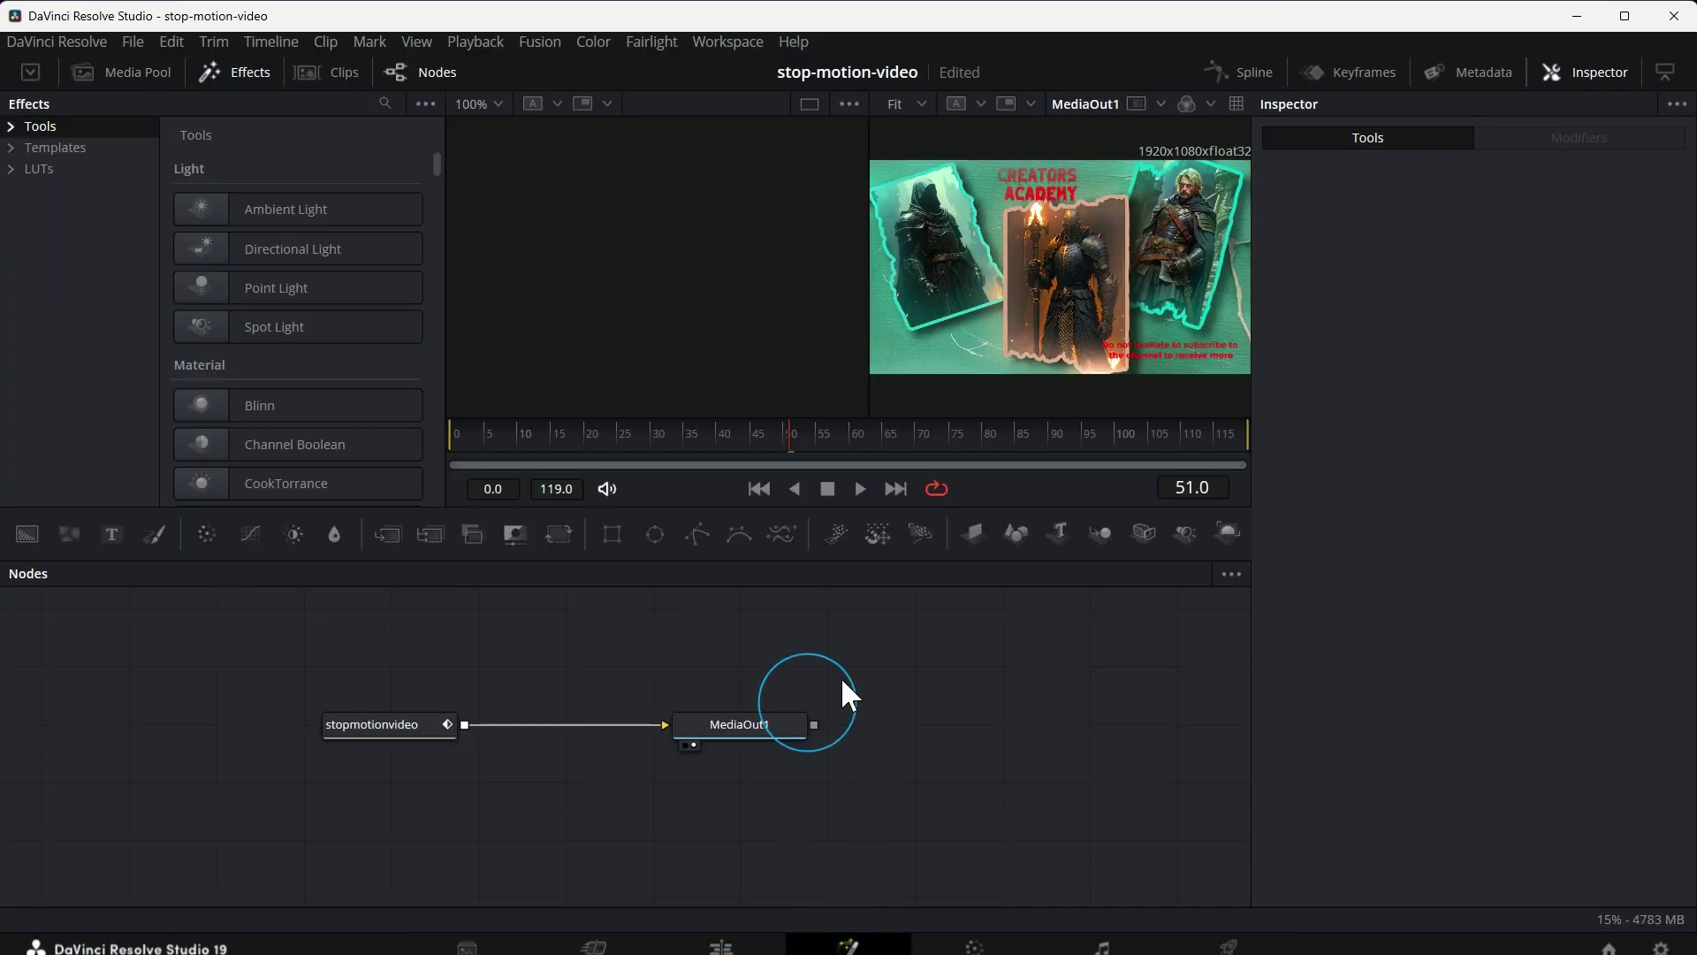
left_click_drag(416, 655, 723, 592)
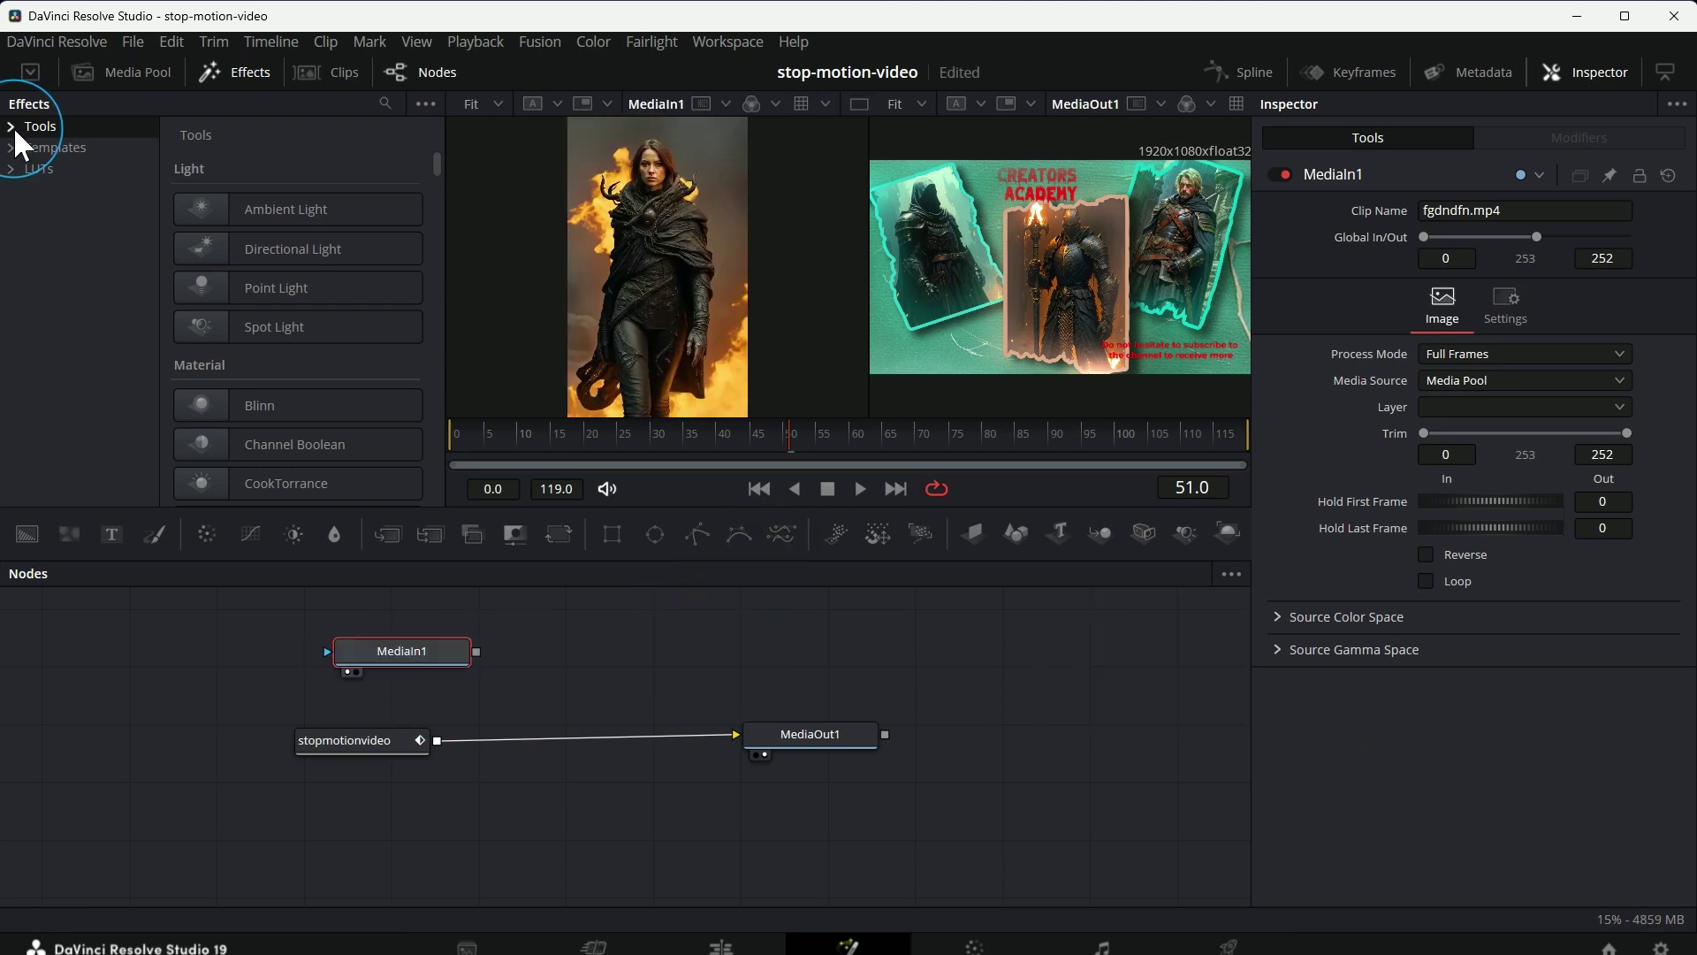
Step: Add a Saver node from the I/O tools to the node graph and connect the MediaIn1 output to it
left_click(13, 125)
left_click(60, 400)
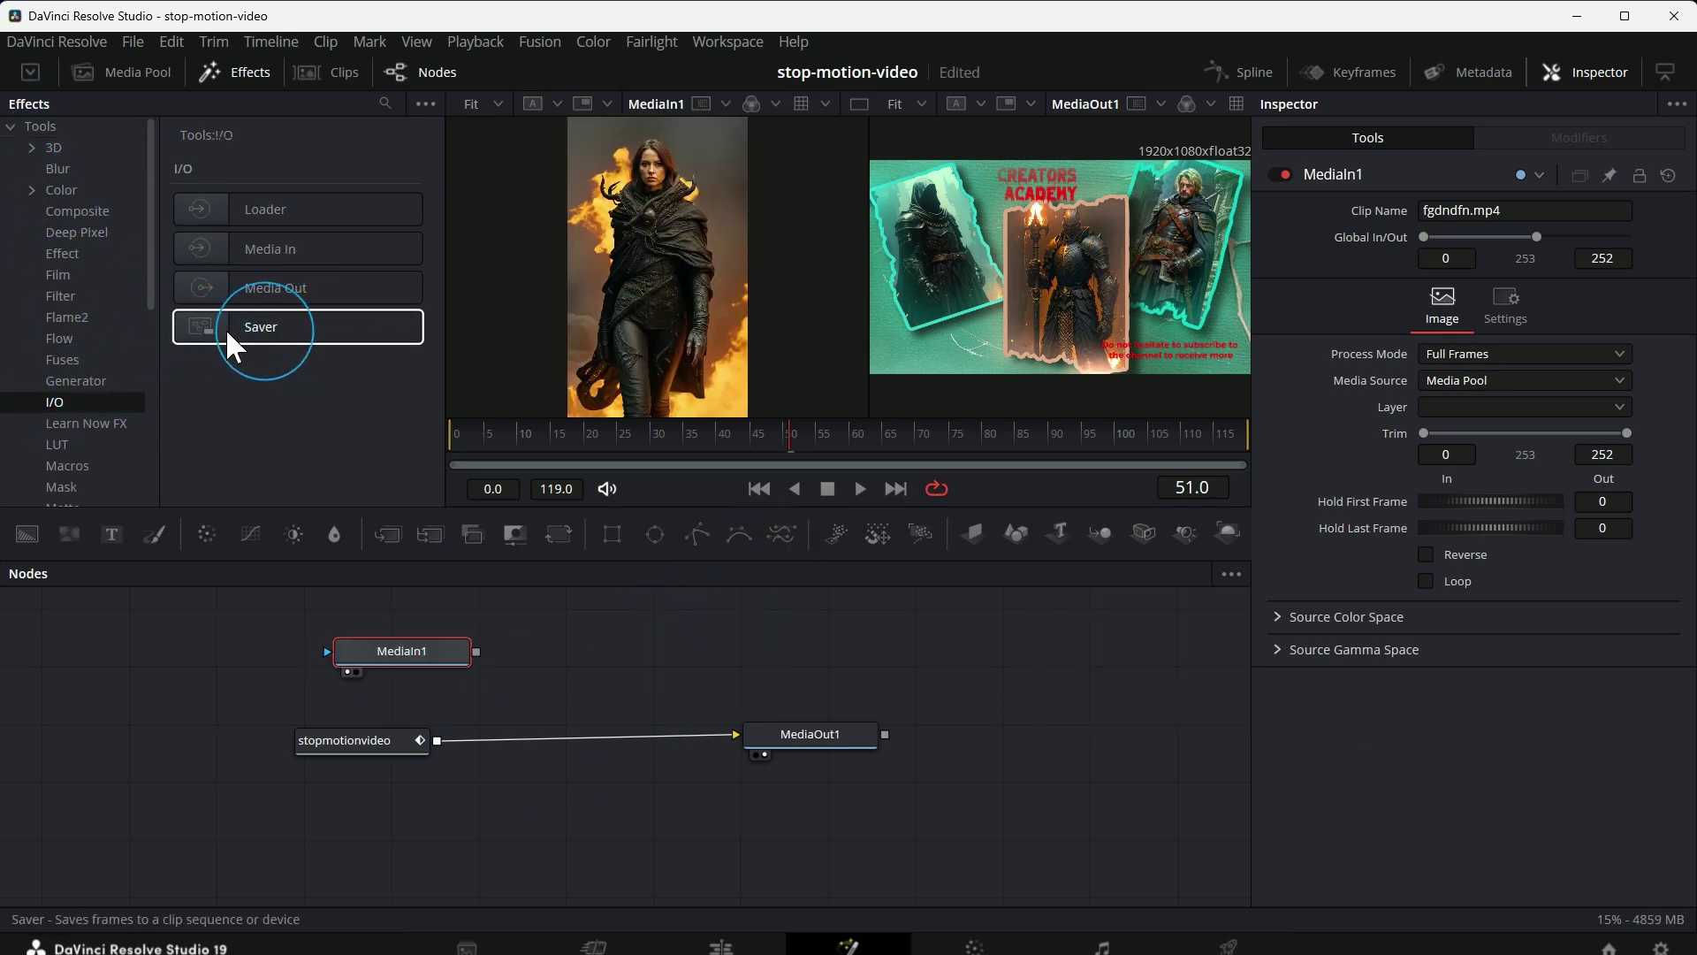
left_click_drag(239, 325, 610, 644)
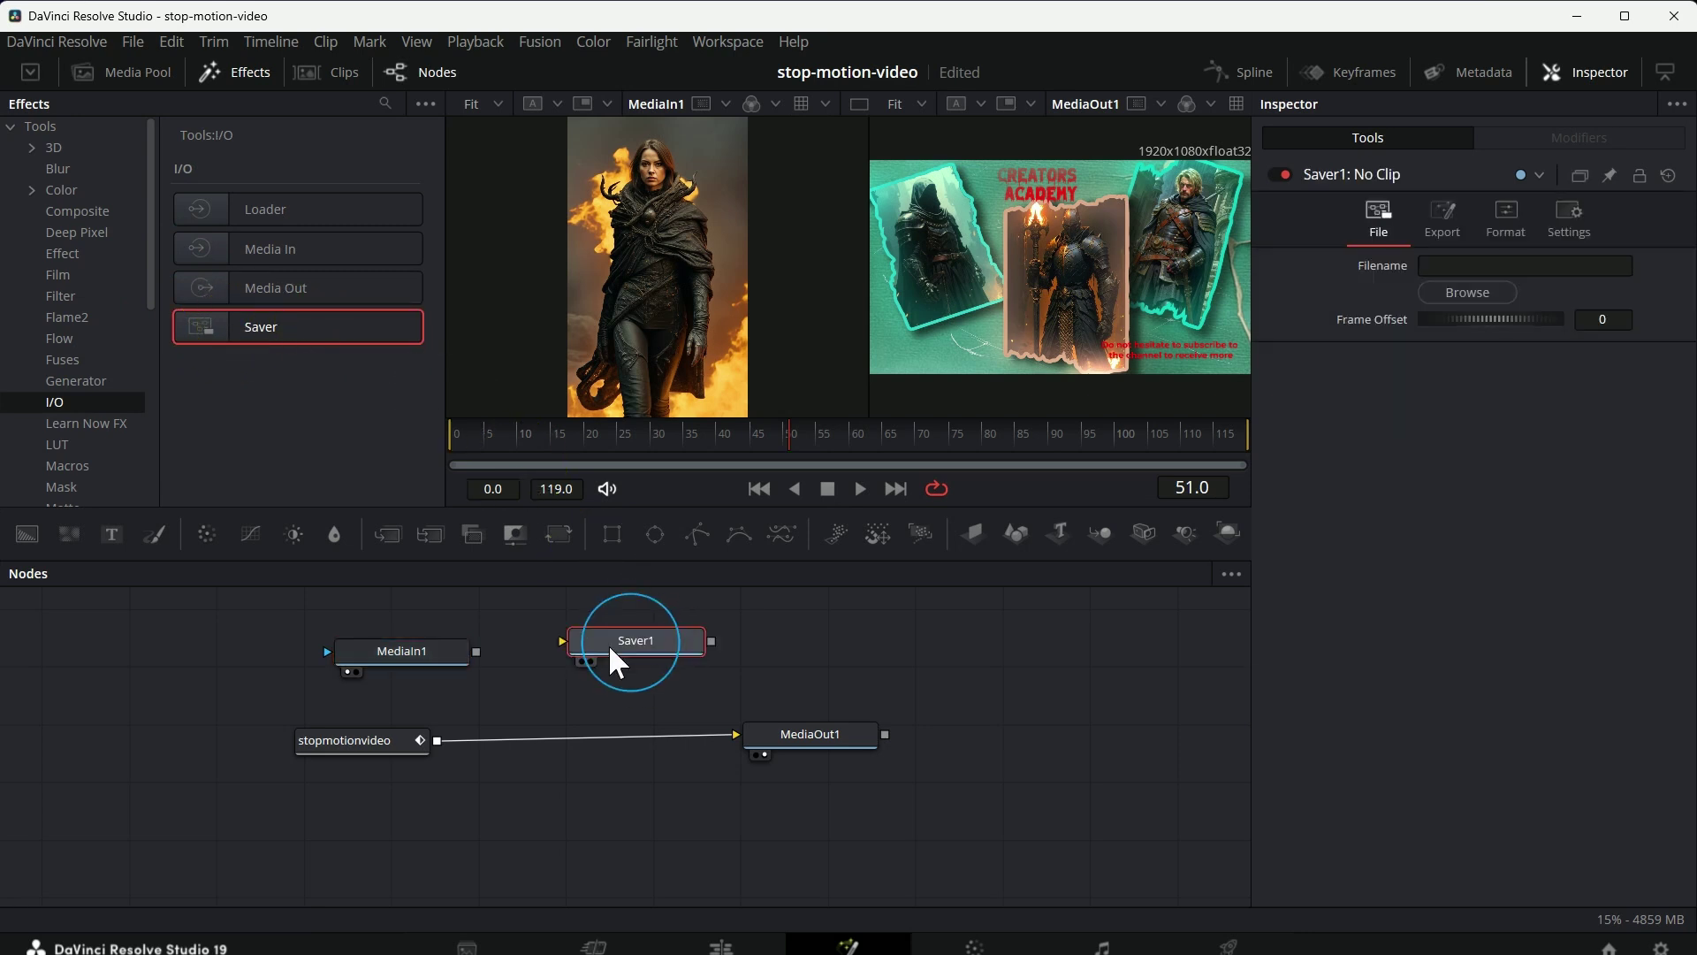
left_click_drag(475, 654, 720, 670)
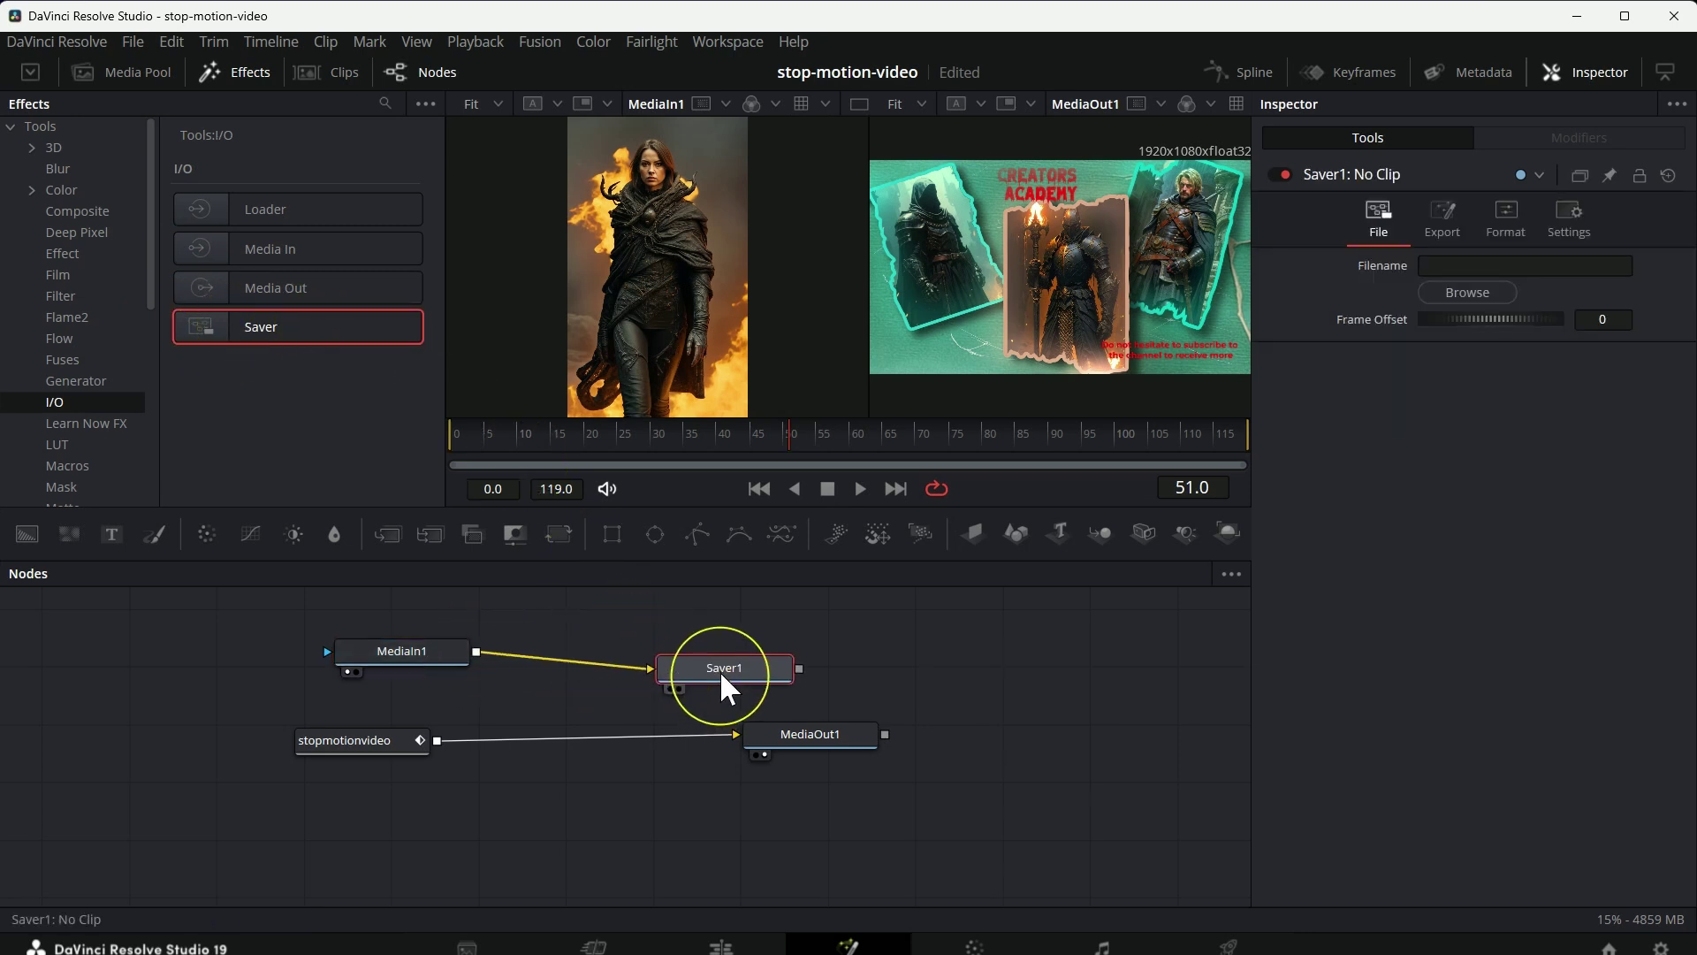
Step: Set the Saver's output file to 1.png in the desktop folder 1 and render all savers
left_click(1470, 292)
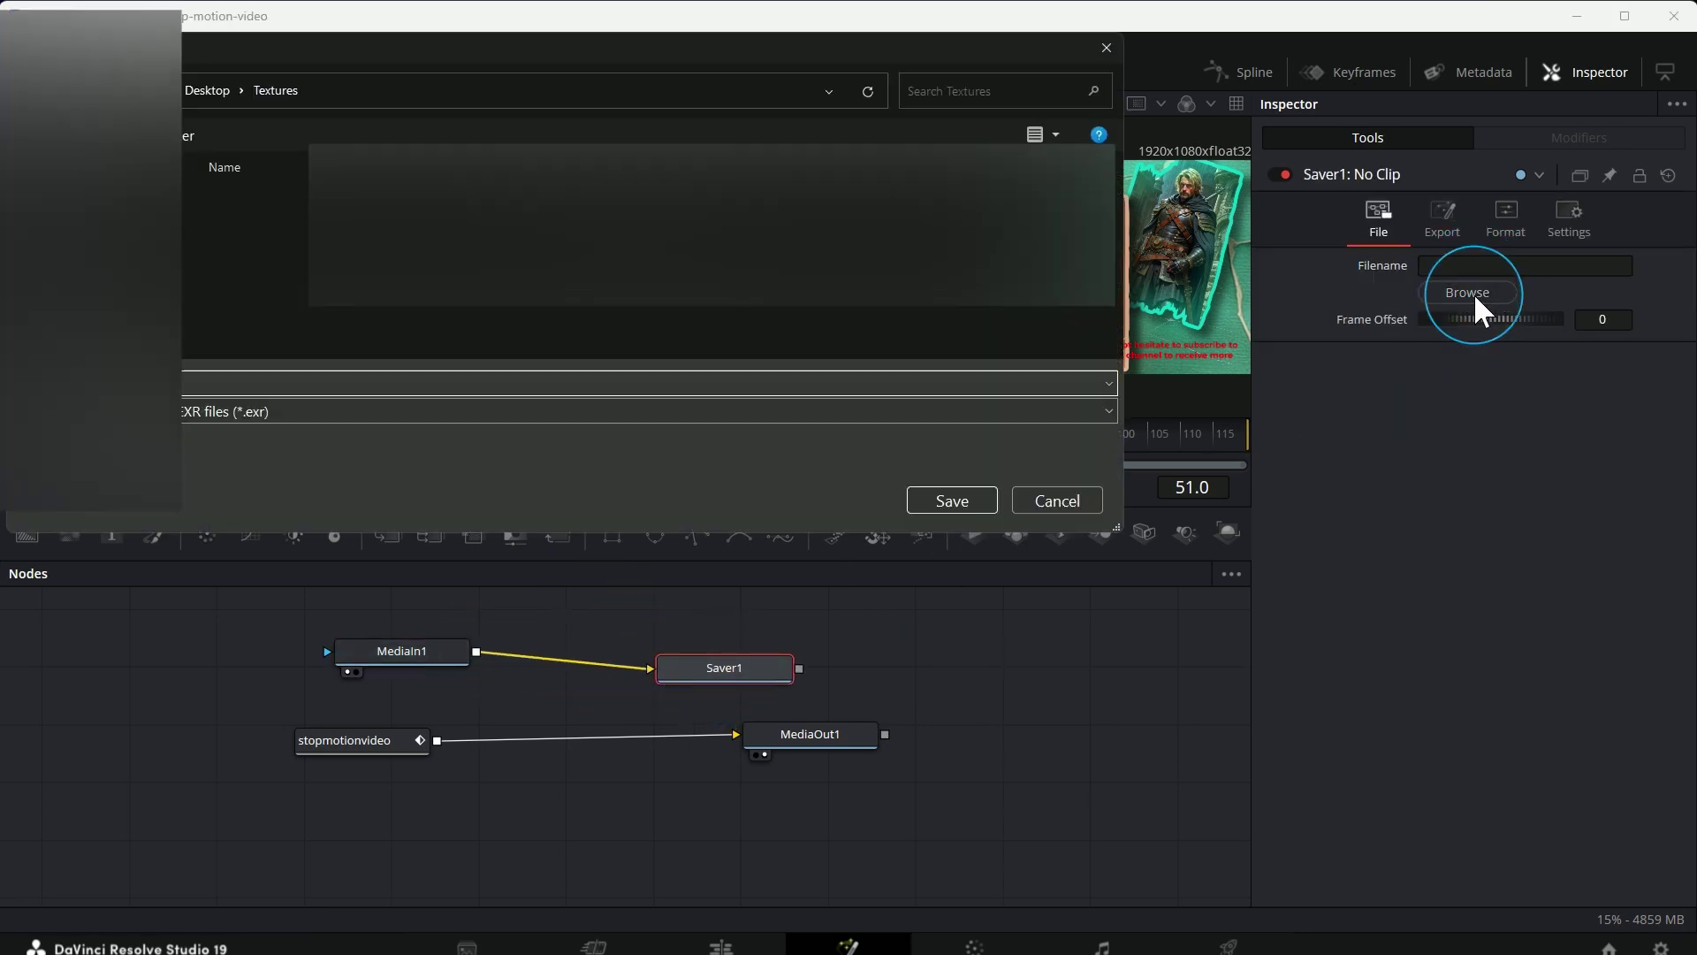
key("alt+Up")
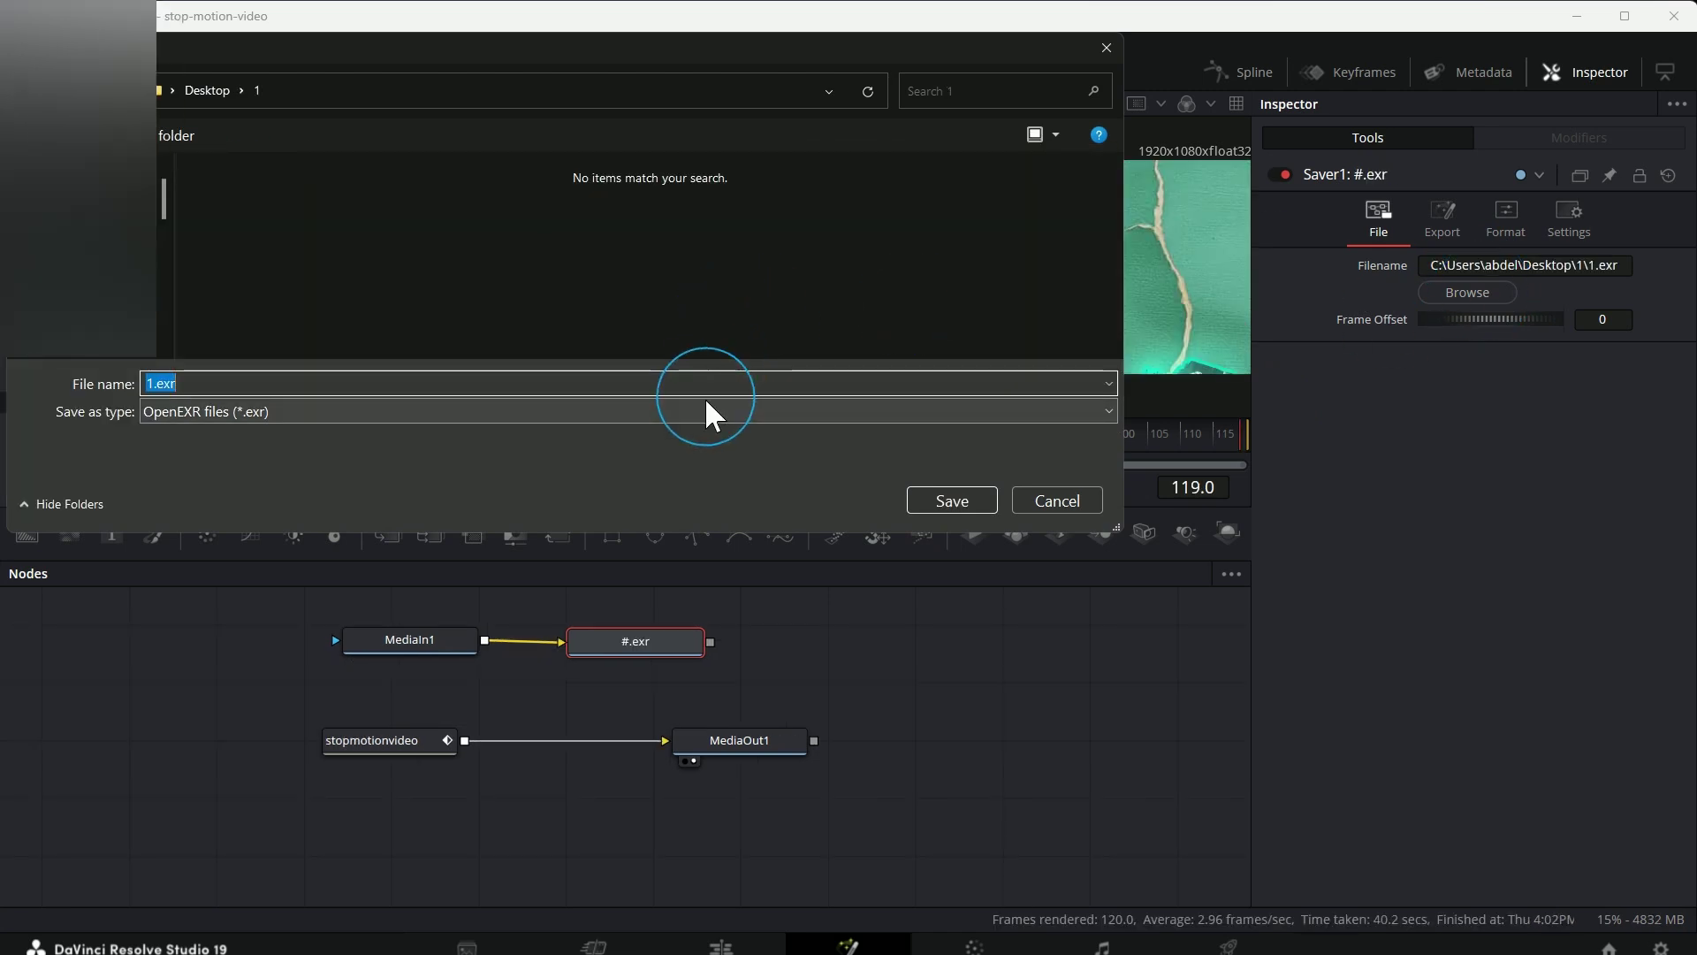
left_click(707, 412)
left_click(669, 382)
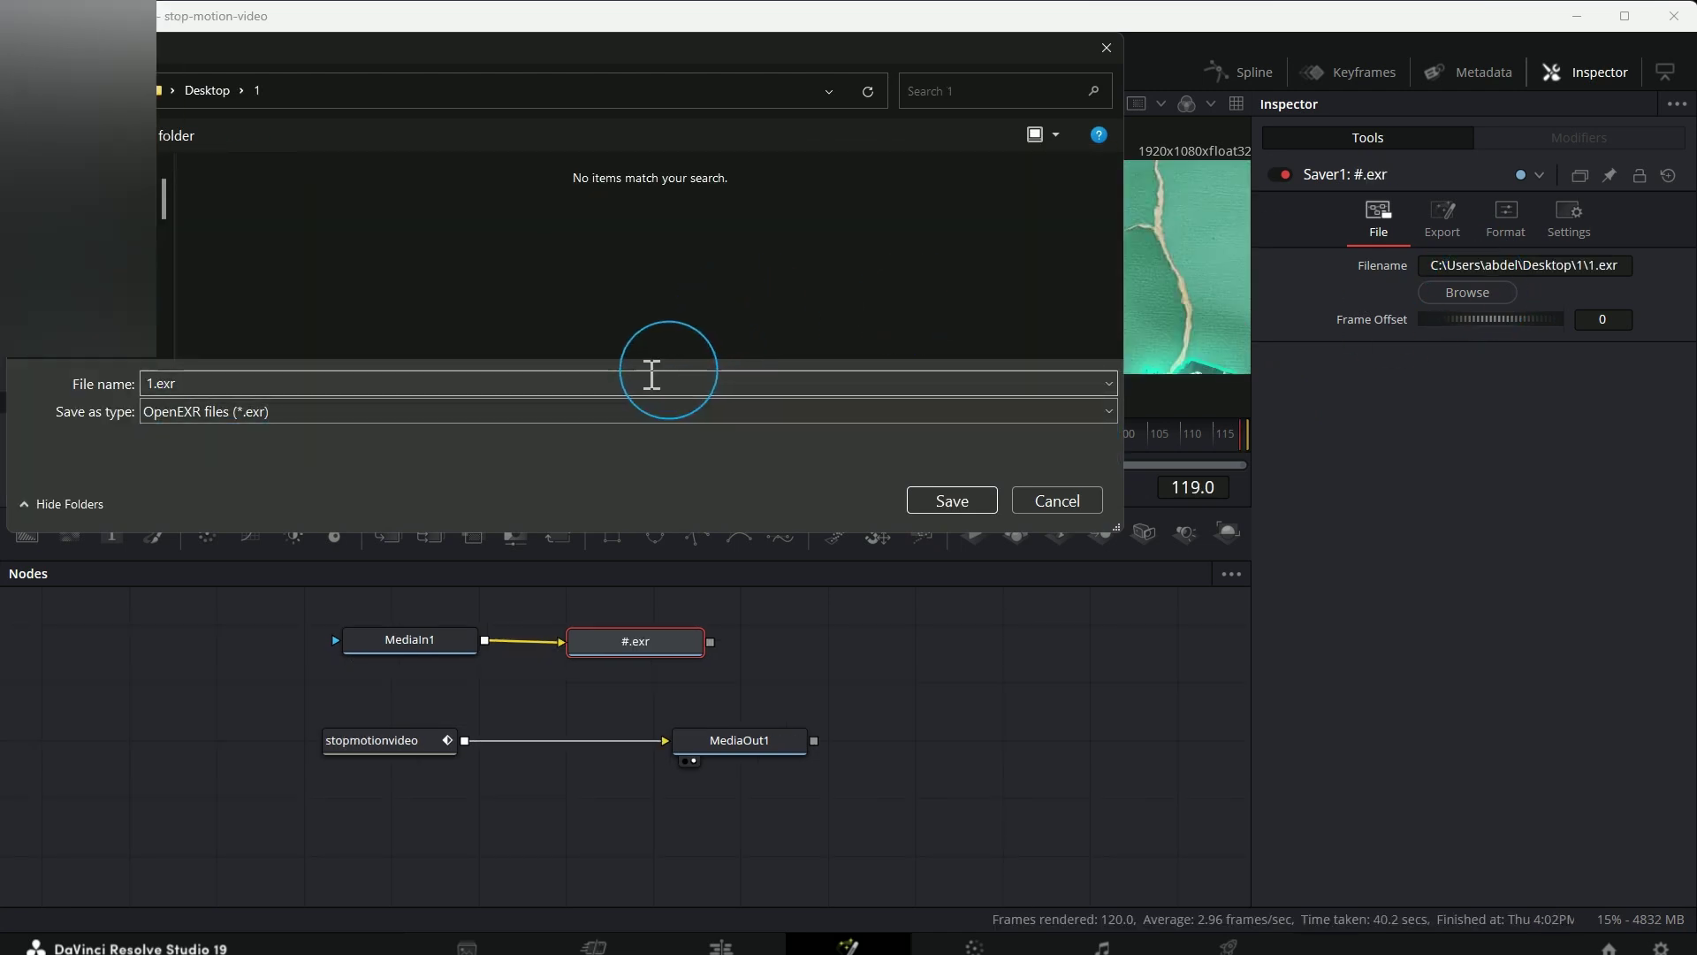
left_click(219, 385)
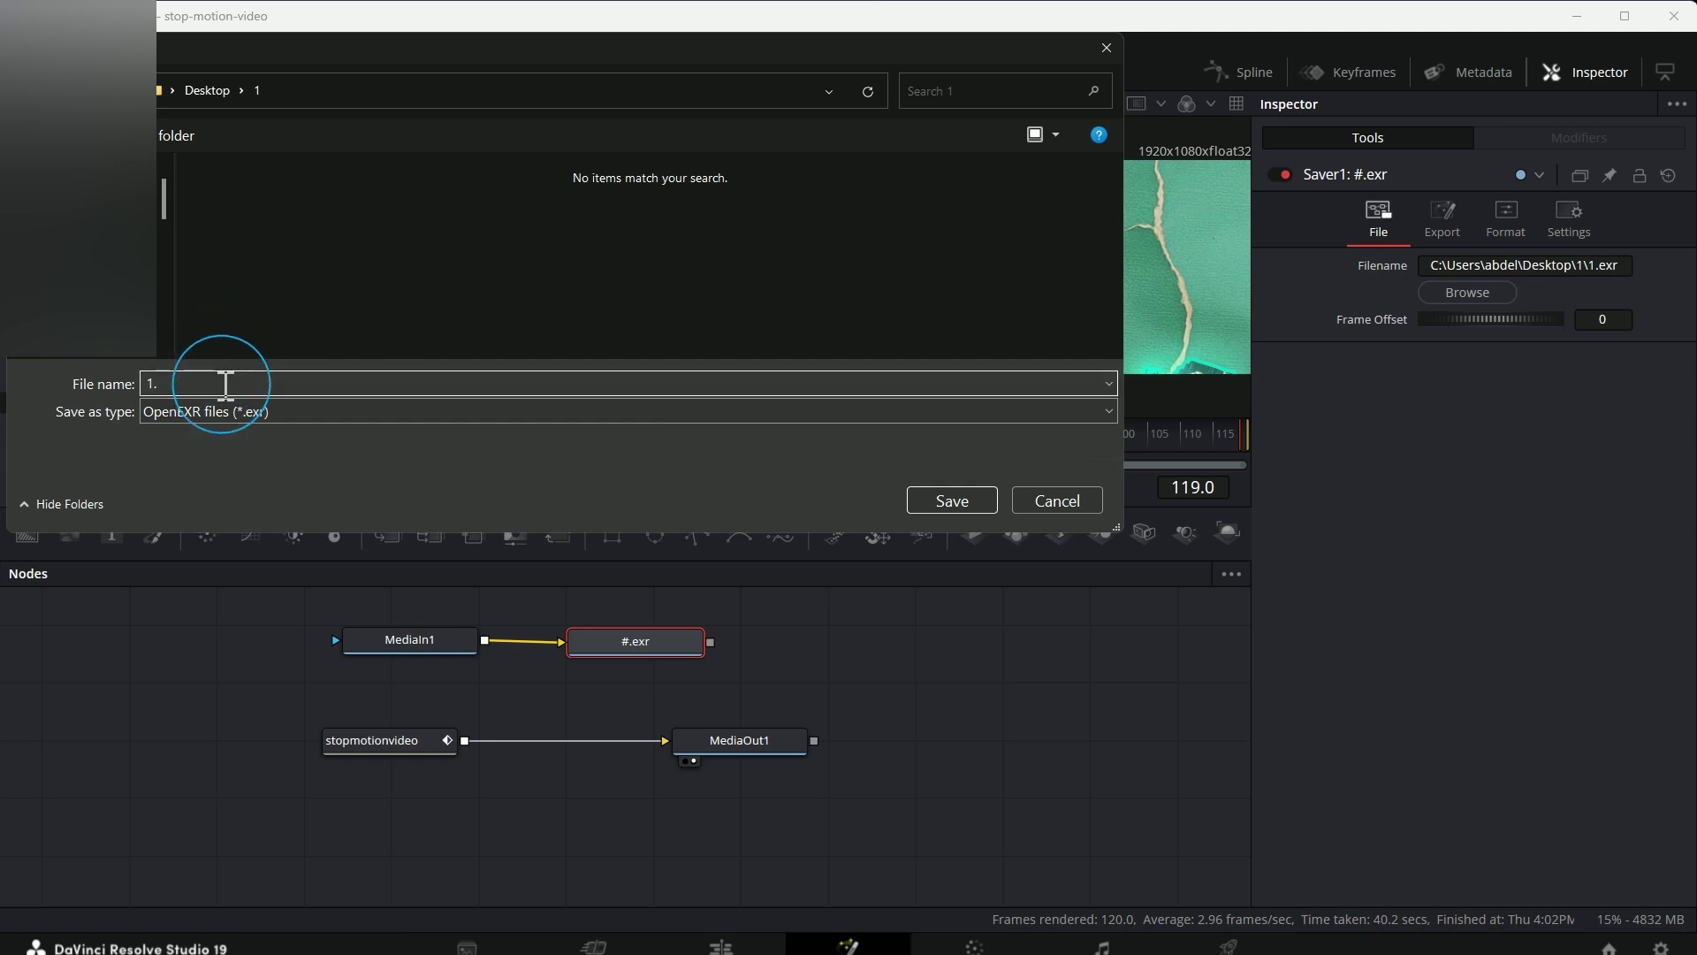
type("1.png")
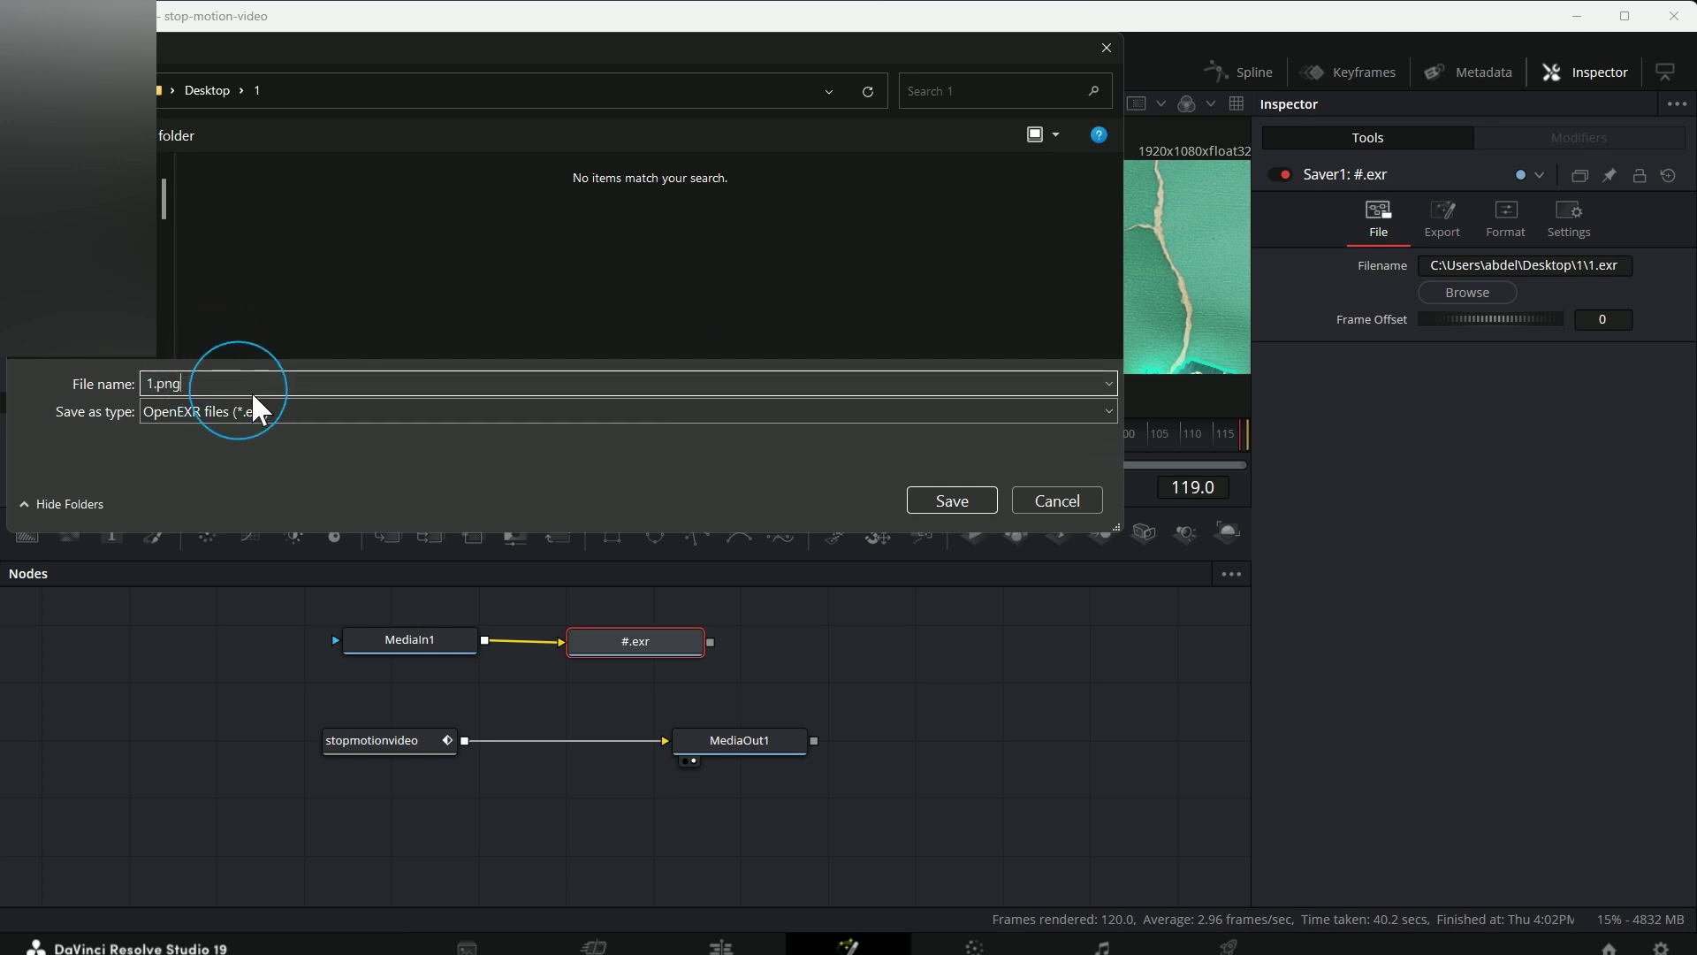
left_click(930, 506)
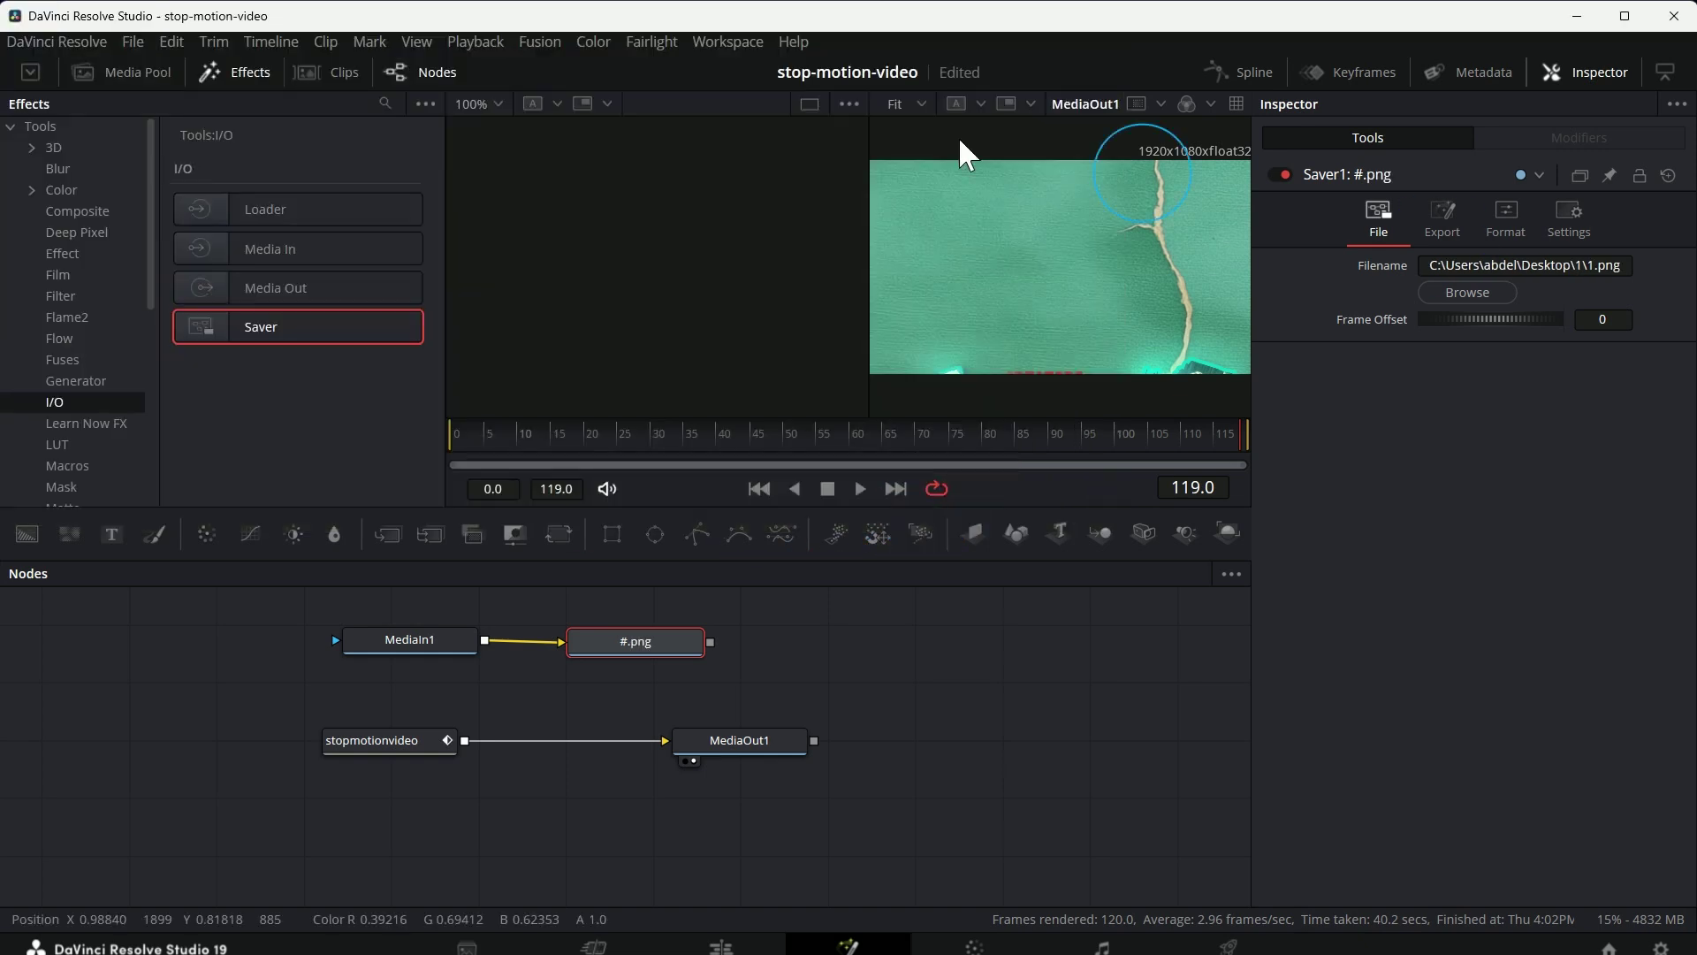
left_click(540, 46)
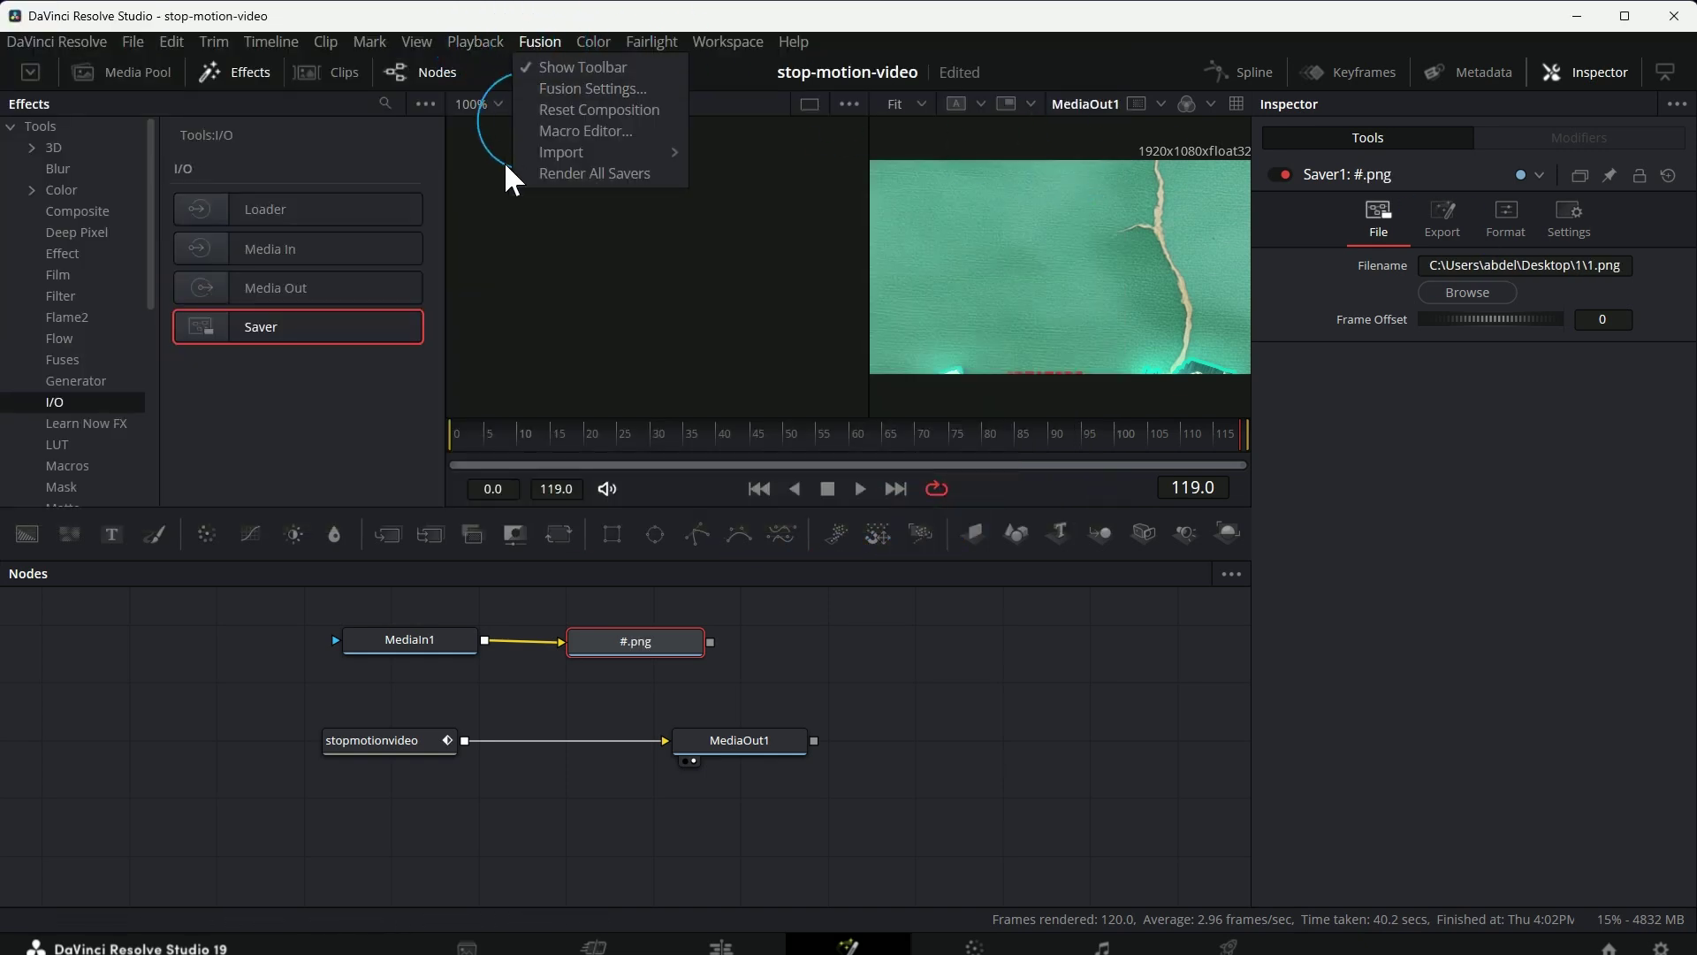
left_click(613, 181)
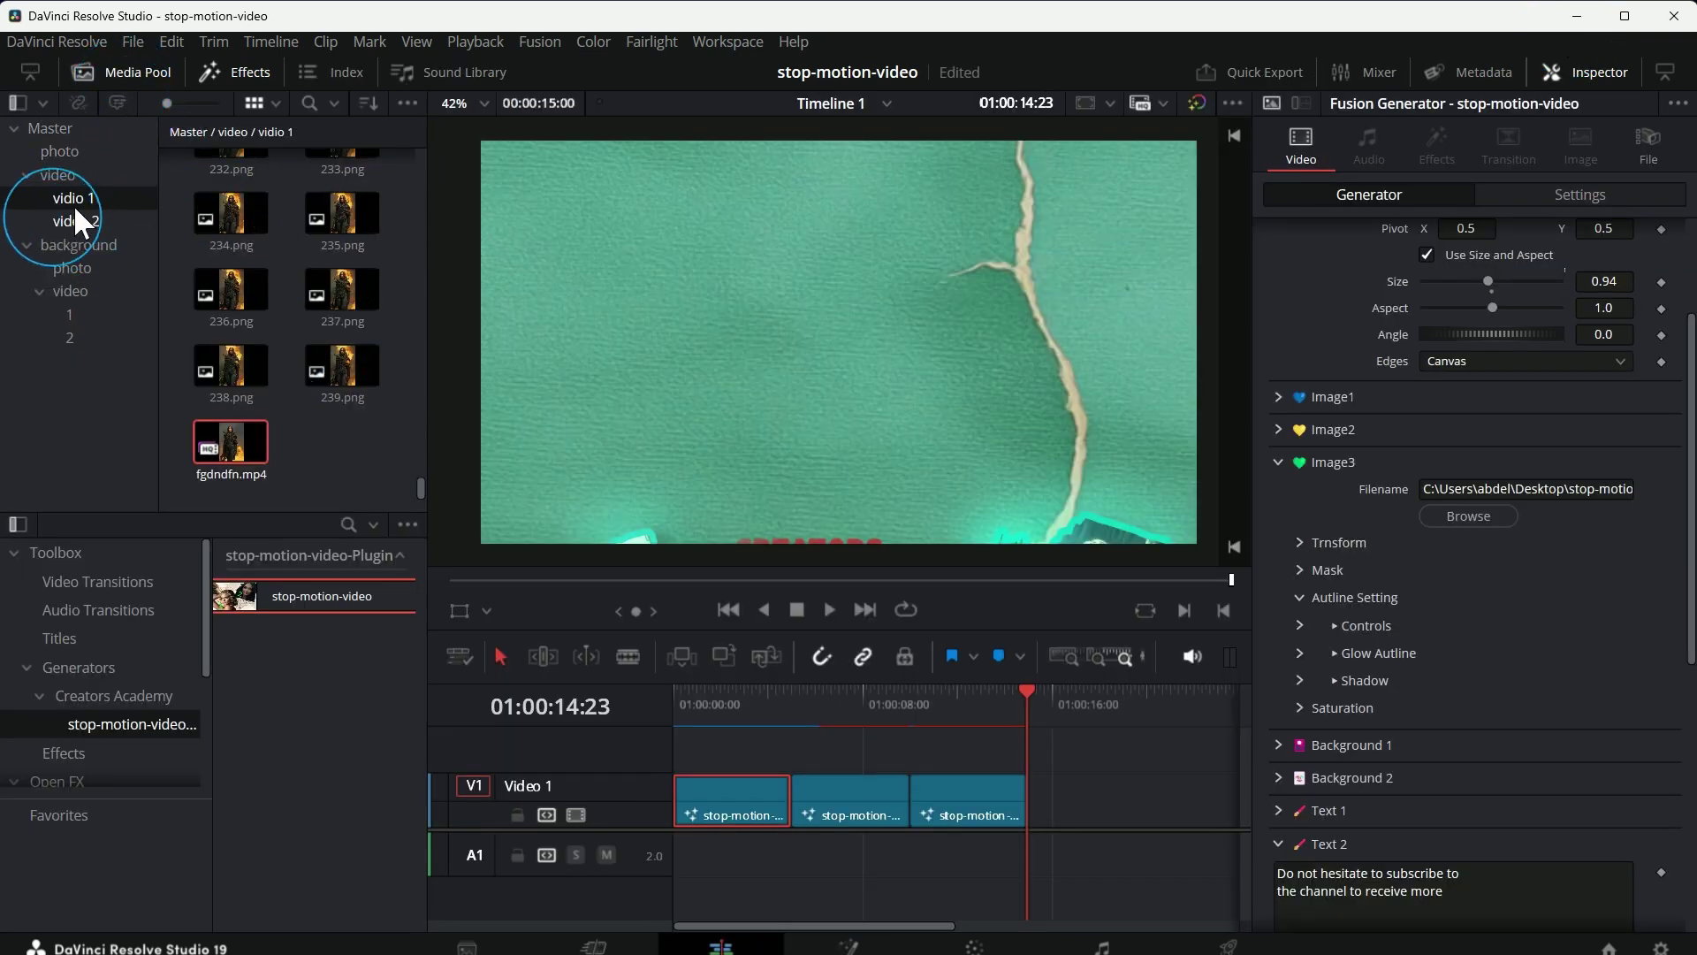
Step: Replace the first clip's Image3 with the 000.png sequence from the vidio 1 bin, accept resetting the trim settings, and play the timeline from the start
scroll(236, 241, "up", 5)
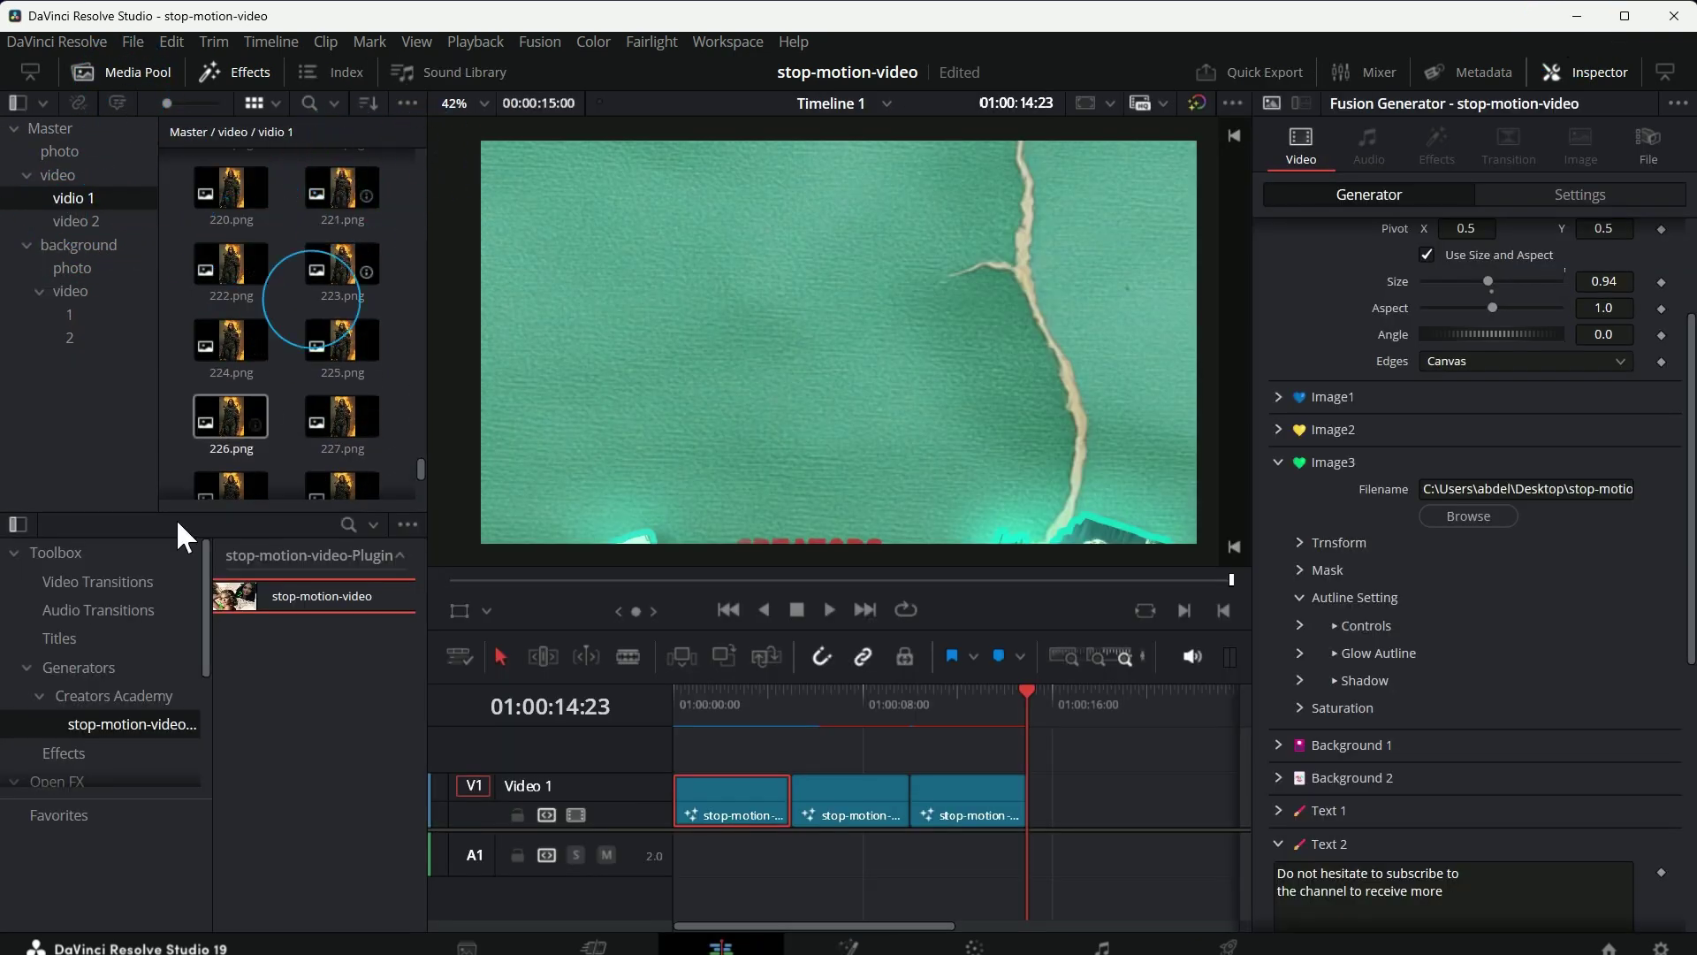
left_click(215, 189)
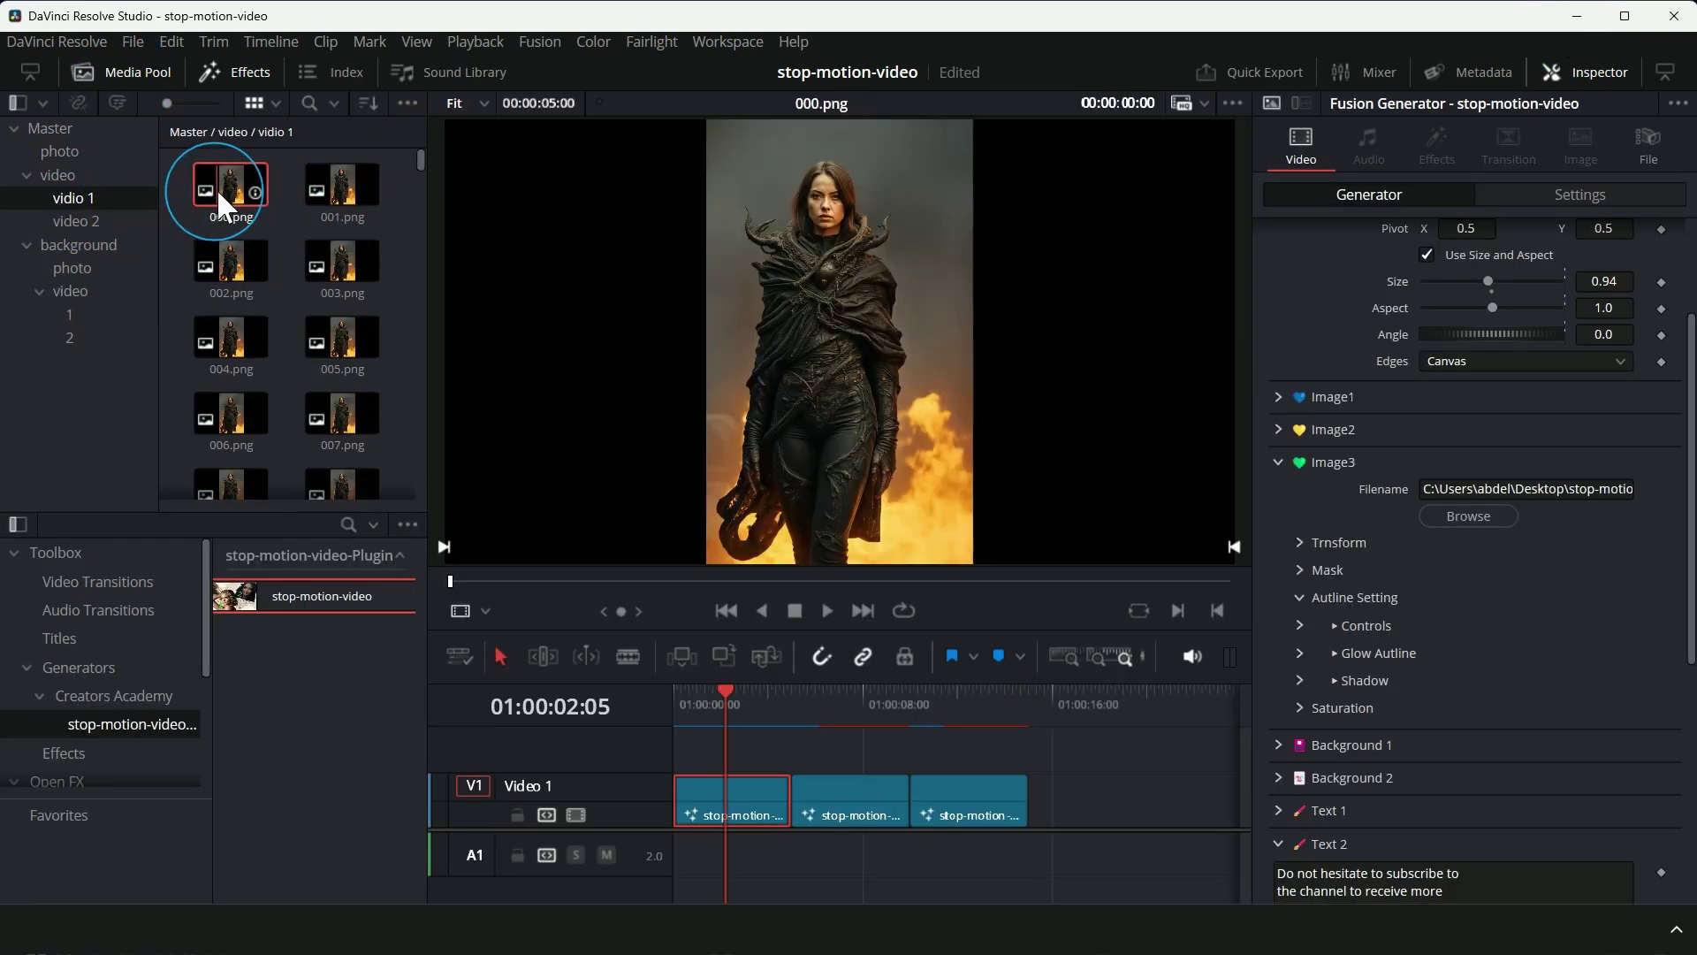
left_click_drag(216, 188, 1503, 485)
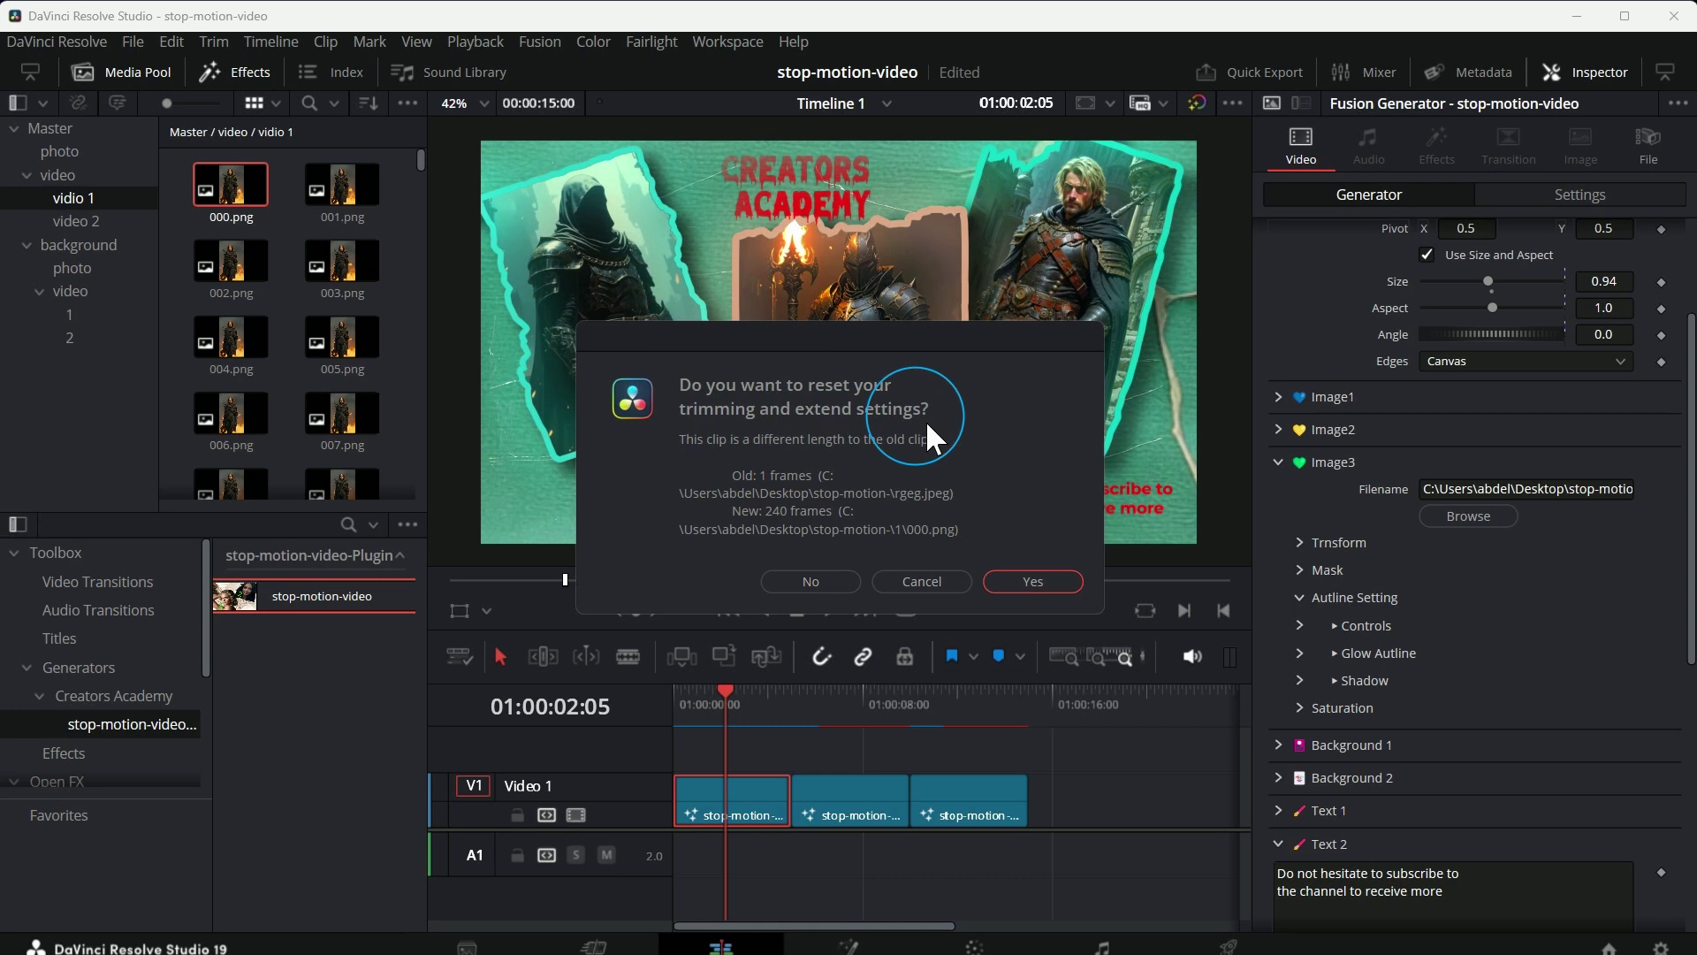
left_click(1034, 581)
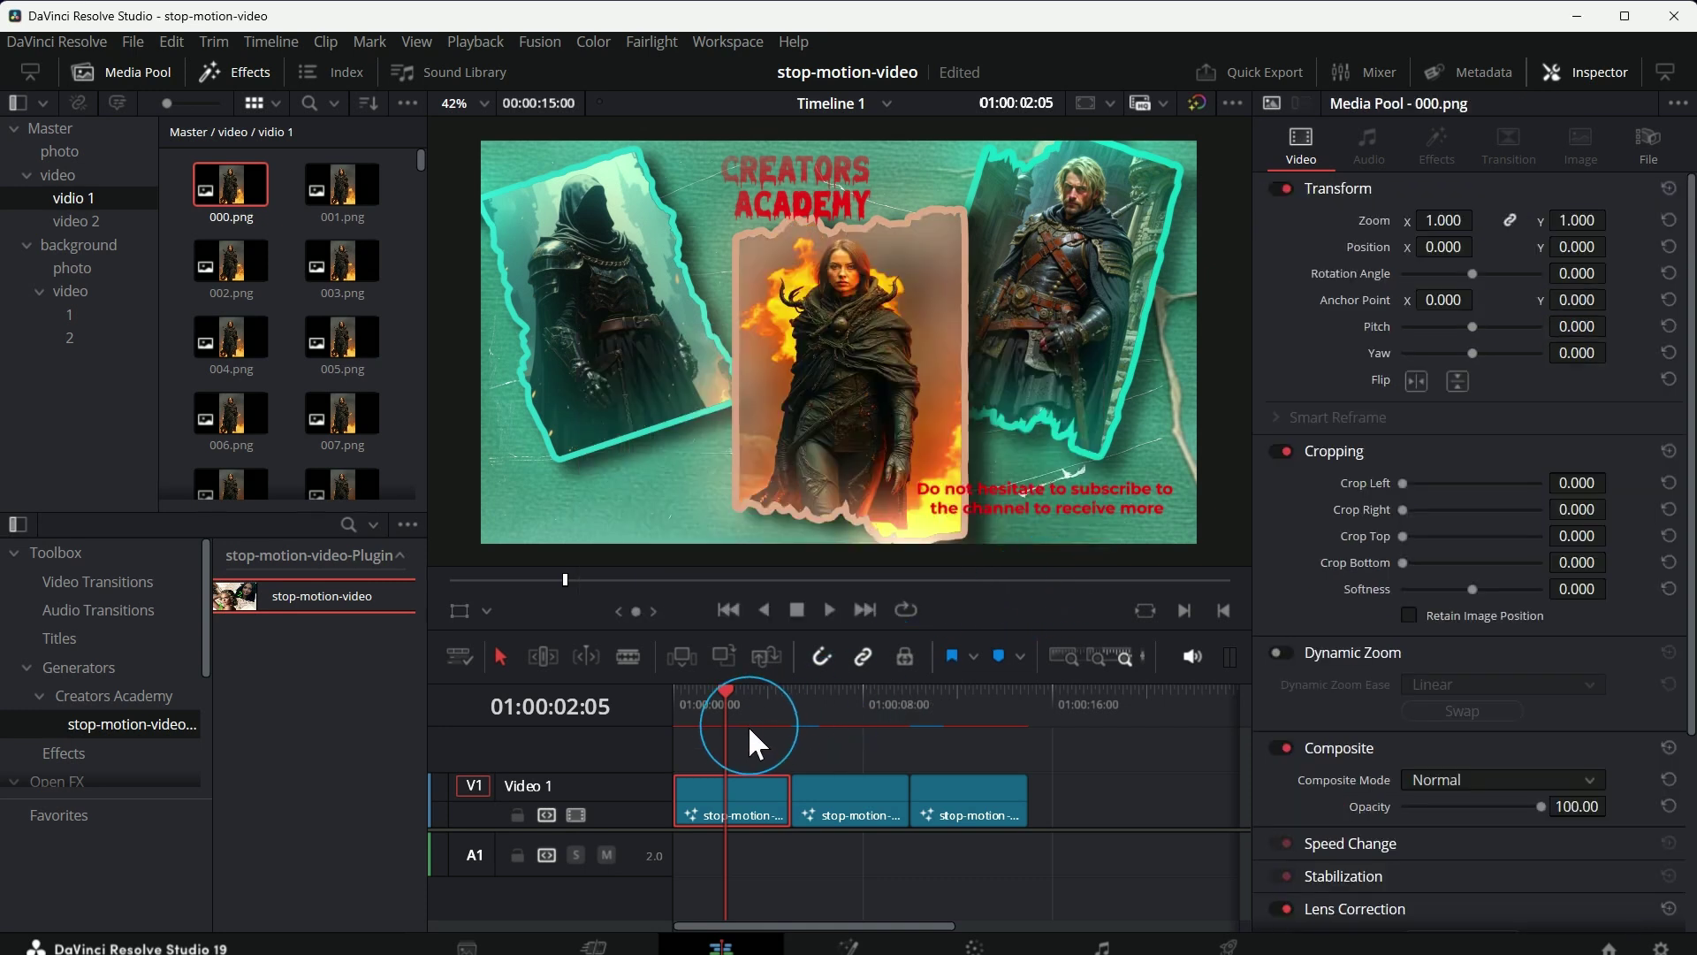
left_click_drag(726, 707, 675, 707)
key("space")
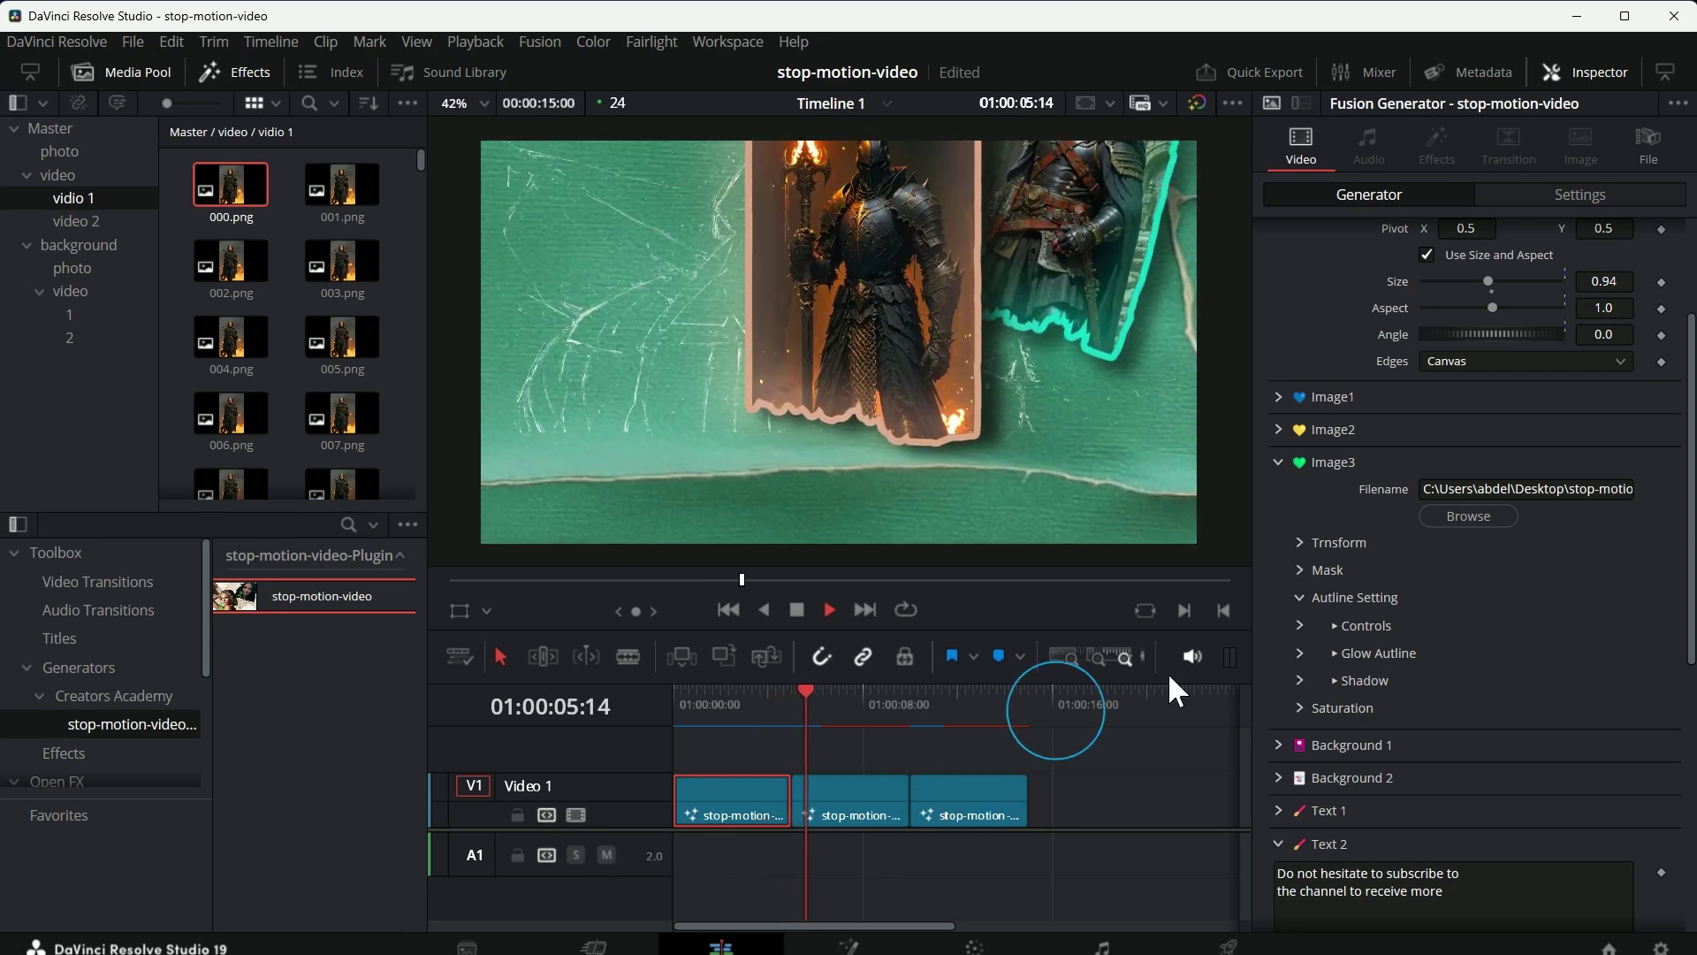
Step: Stop playback, show the Power Bins in the media pool, enlarge their area and open the power bin Master
key("space")
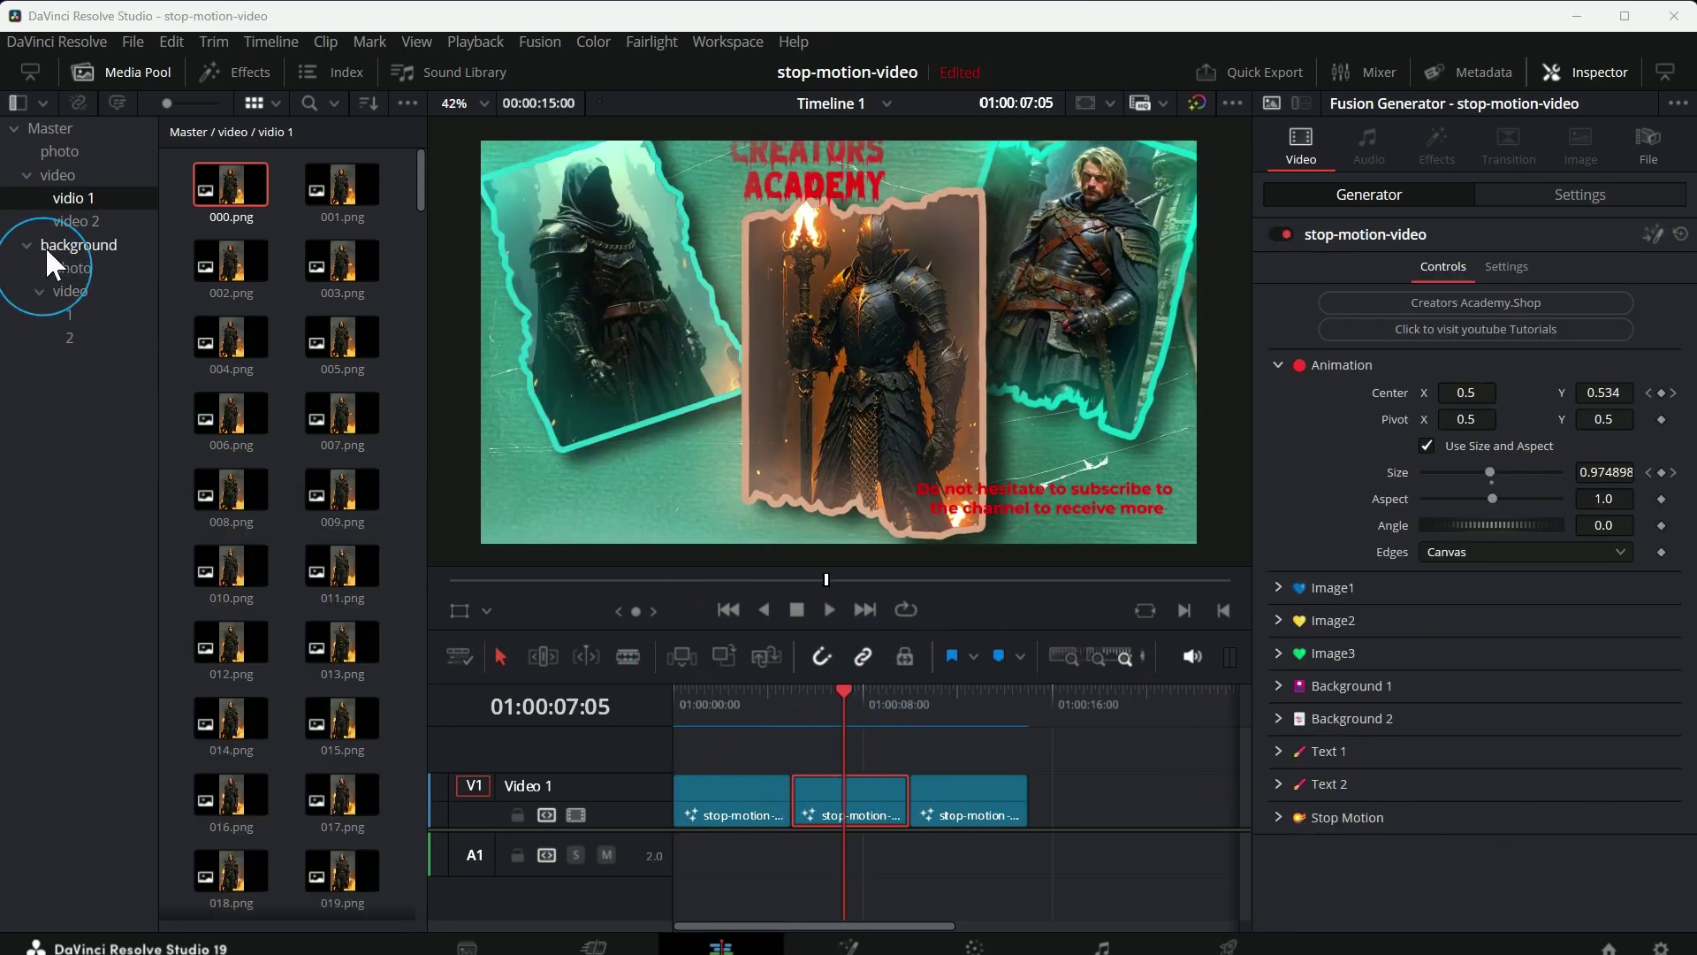
left_click(407, 103)
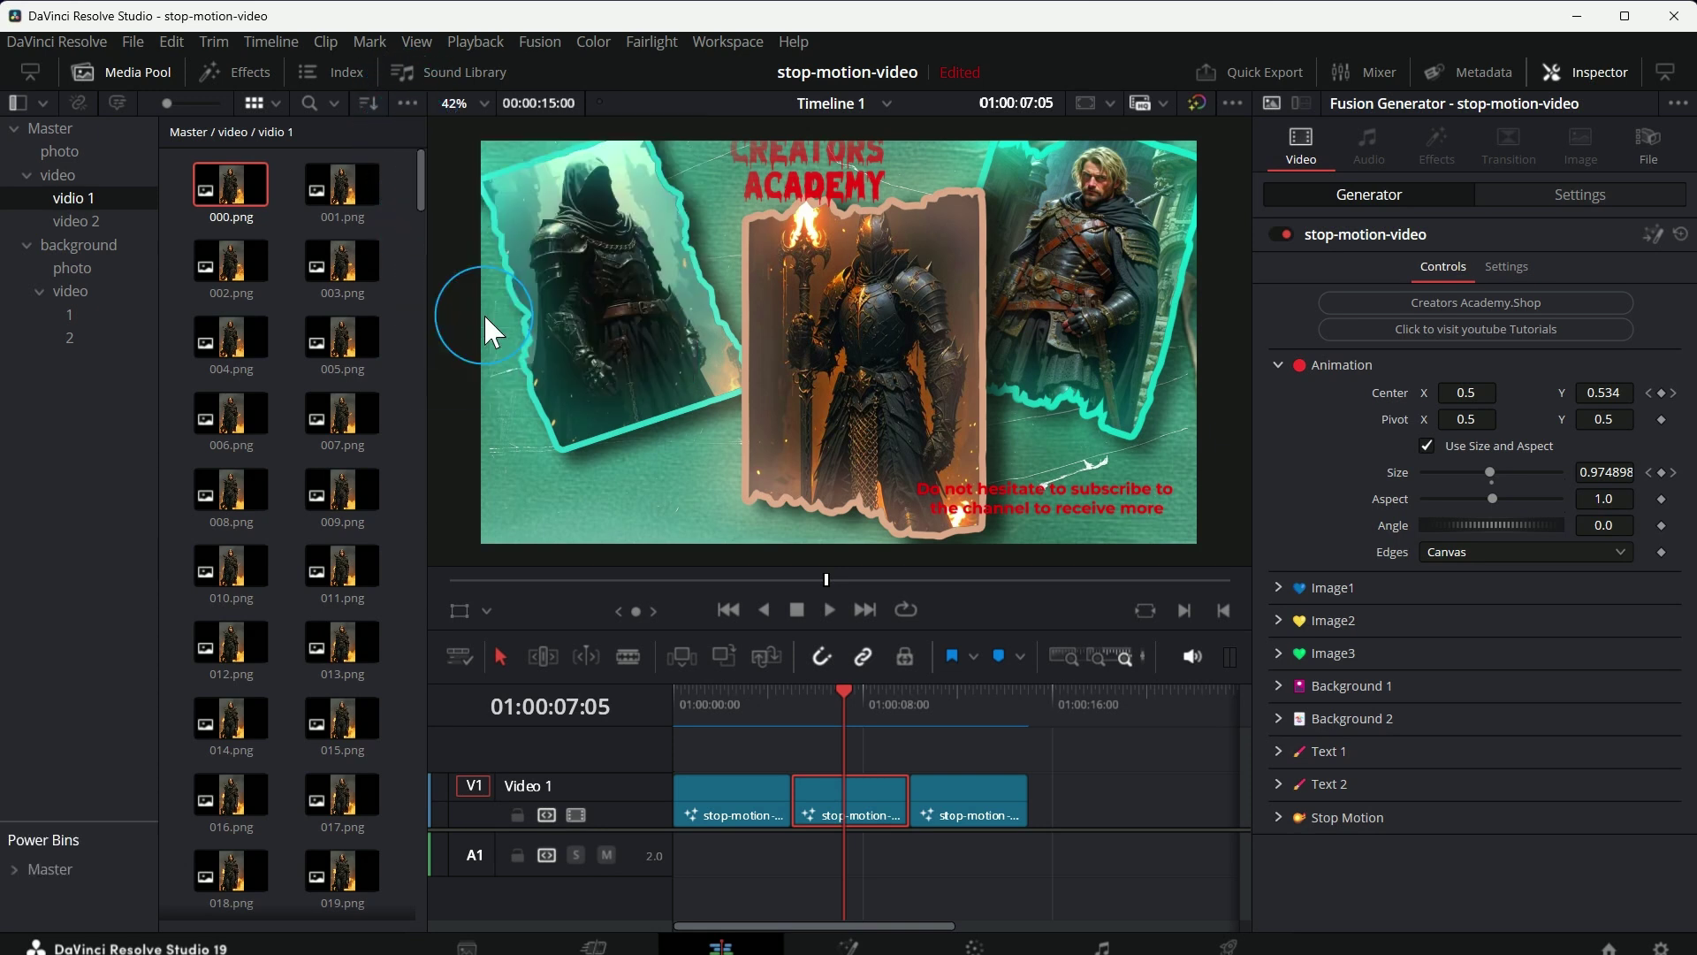
left_click(485, 313)
left_click_drag(82, 819, 114, 490)
left_click(49, 538)
Step: Create a new power bin named stop-motion under the power bin Master and open it
right_click(69, 626)
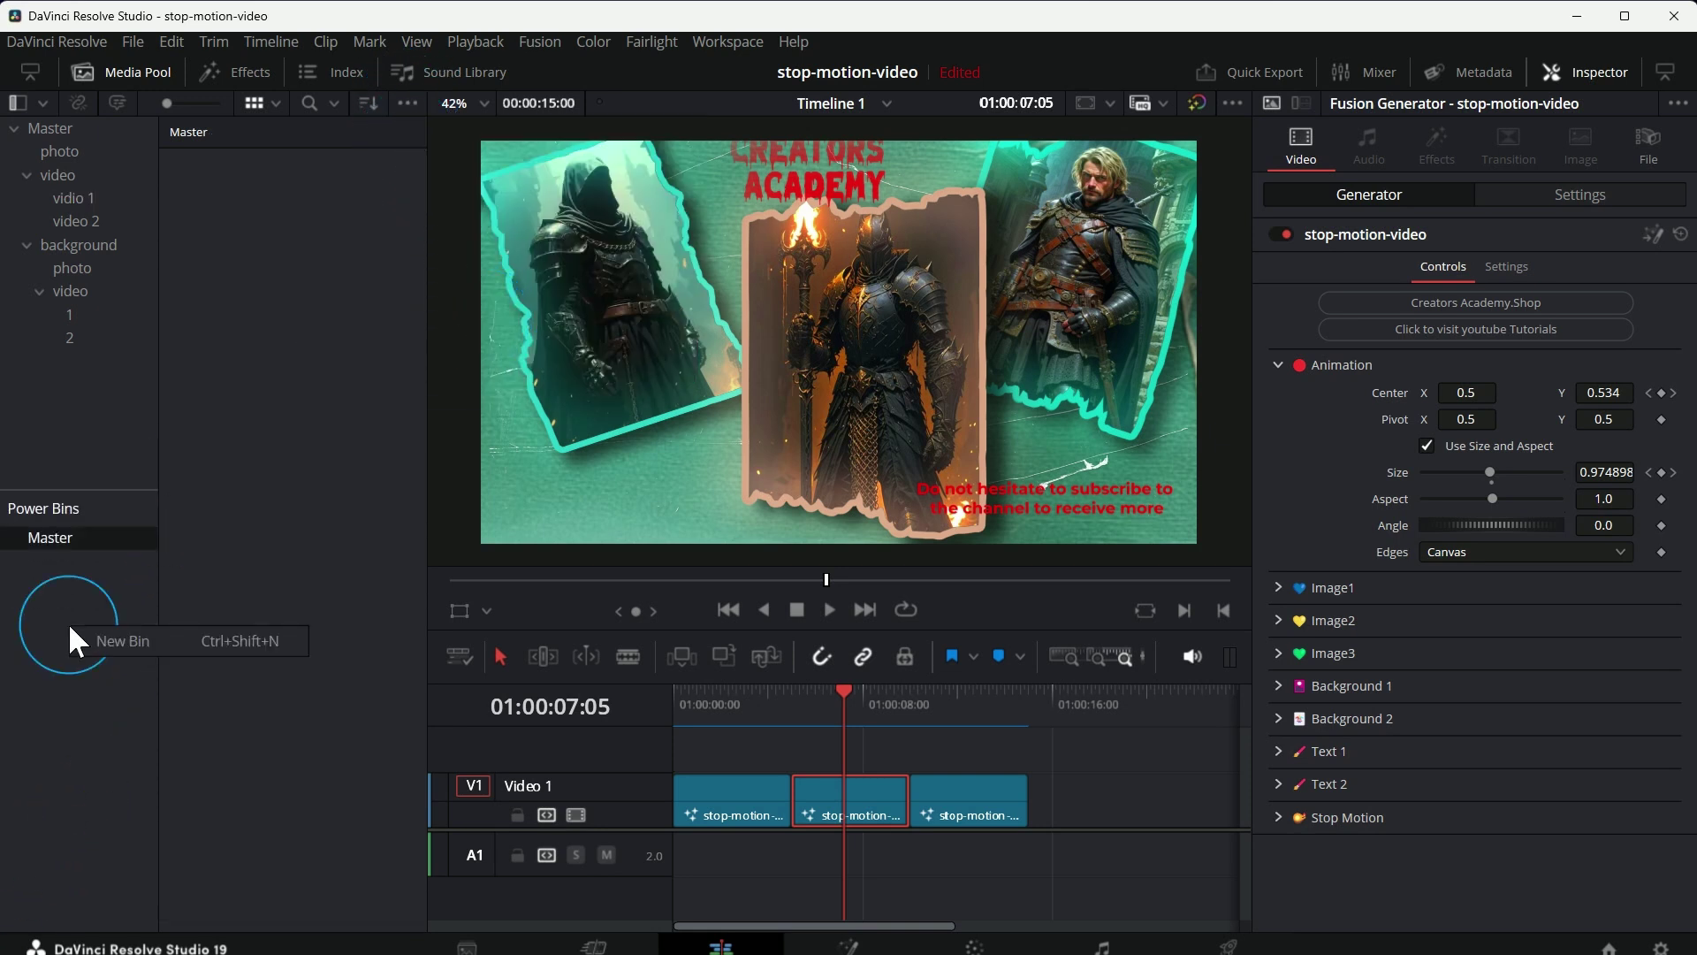
left_click(131, 636)
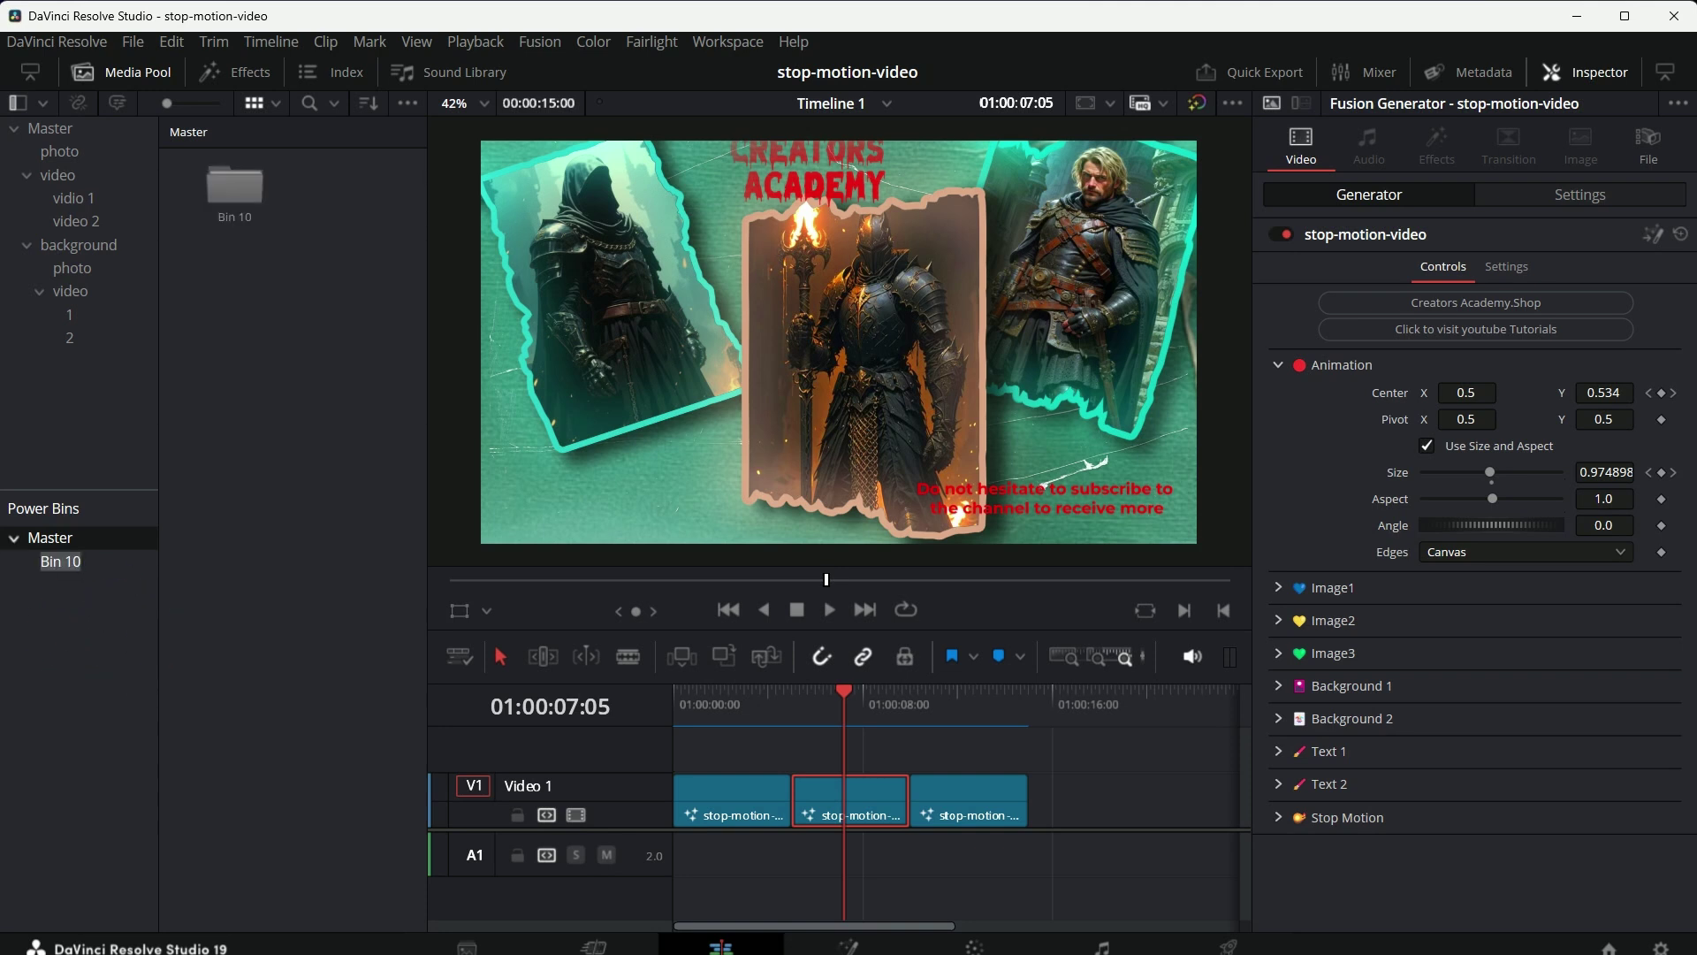
type("stop-motion")
key("Return")
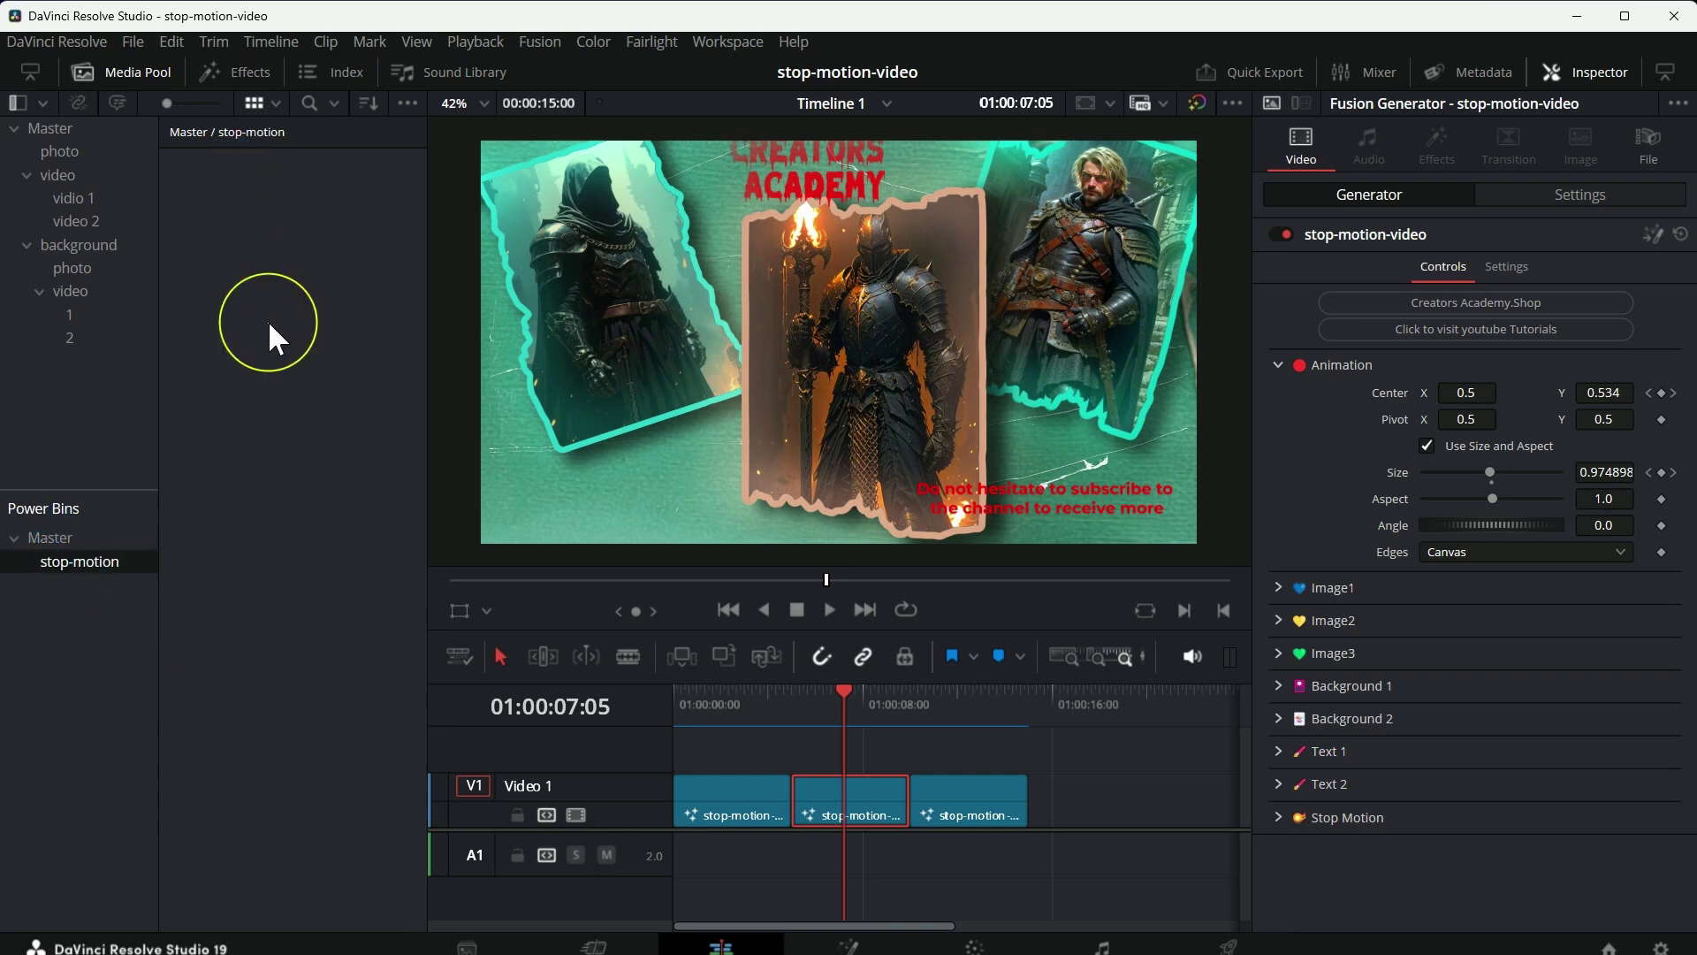
left_click(24, 564)
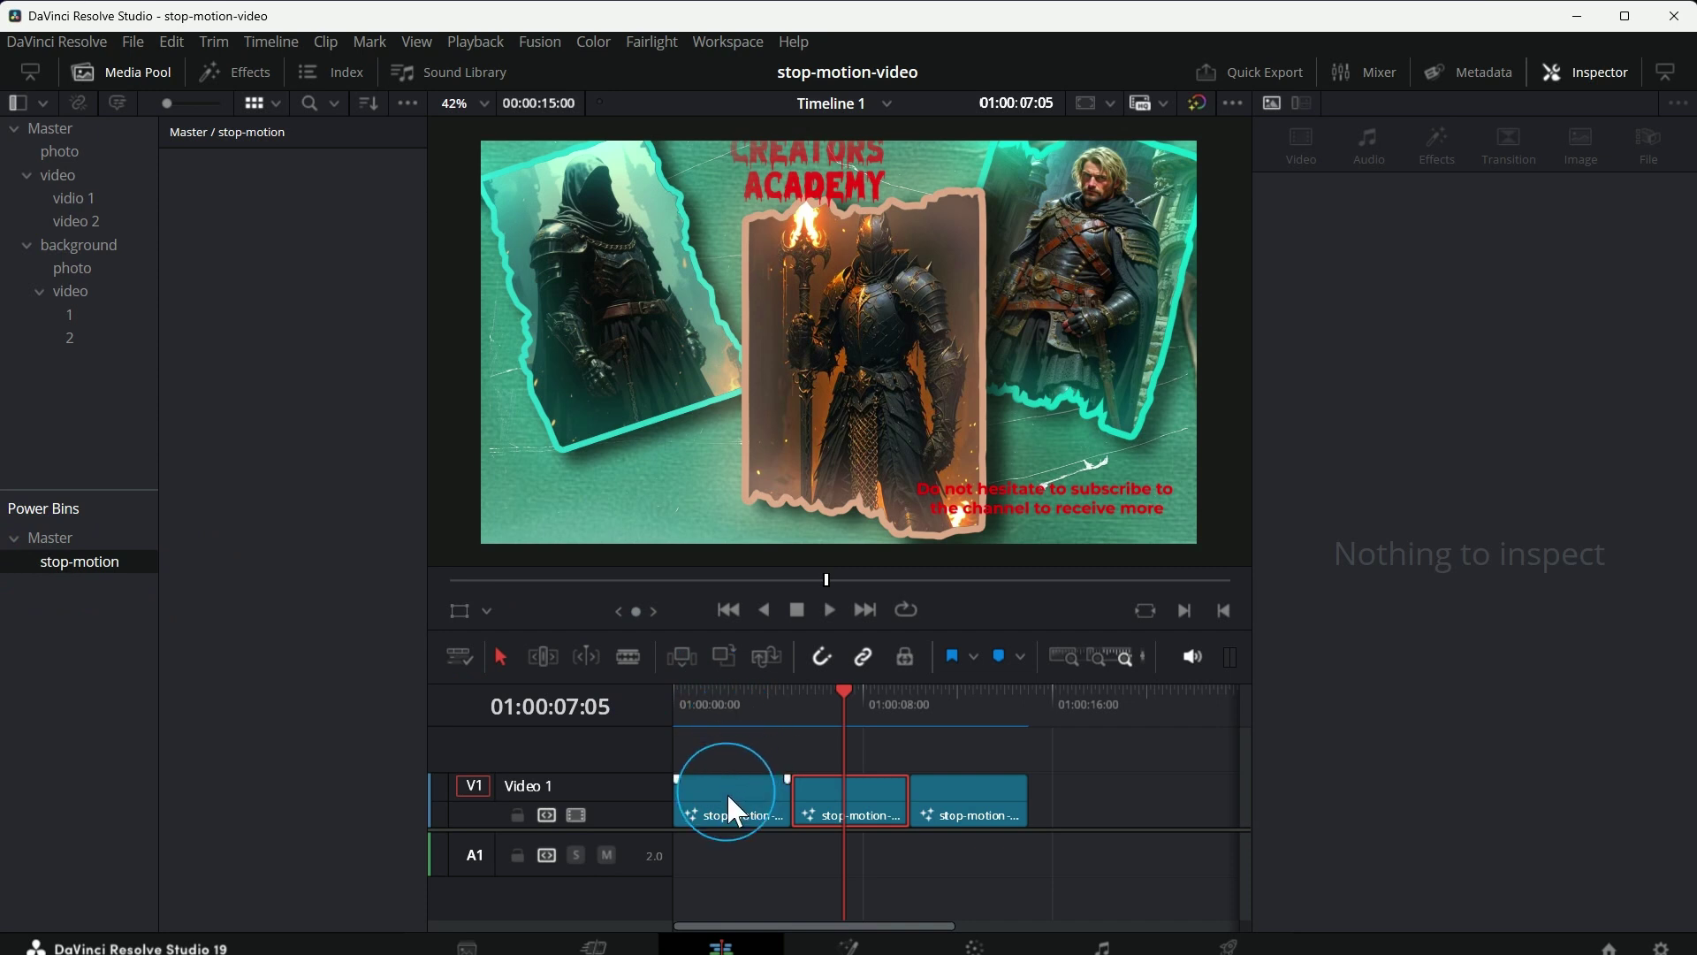
Step: Store the first timeline clip in the stop-motion power bin and rename the stored clip as 1
left_click_drag(728, 794, 592, 597)
left_click_drag(283, 272, 288, 279)
right_click(221, 214)
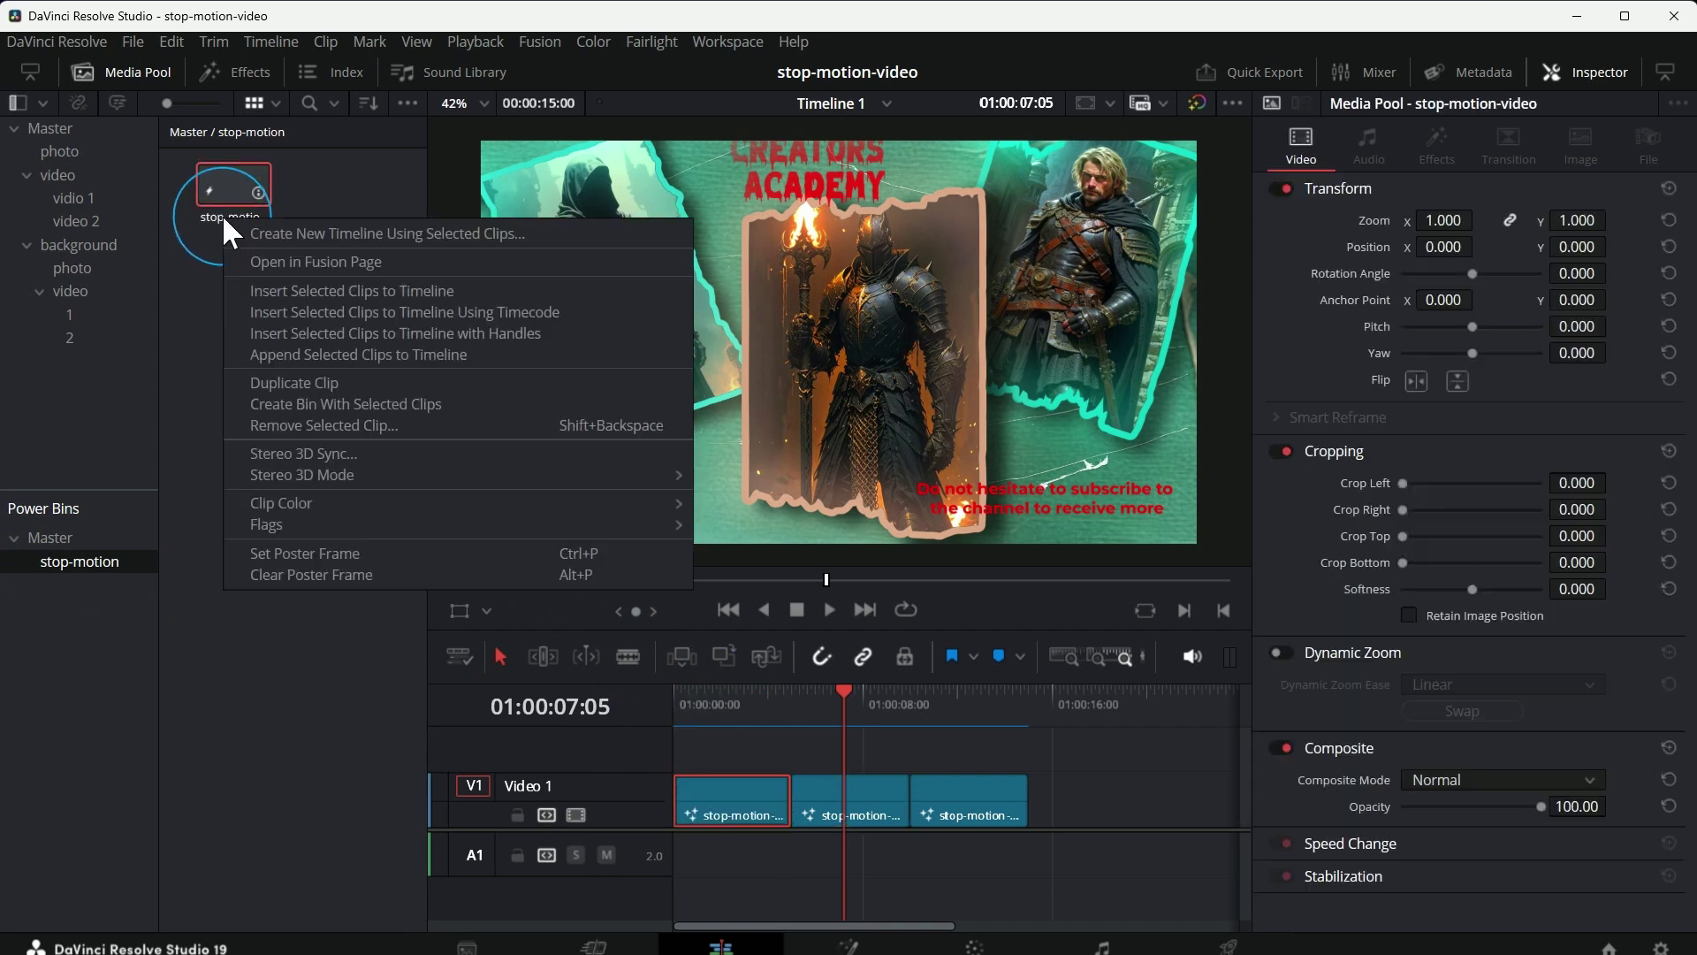
left_click(215, 213)
type("1")
left_click(289, 281)
Step: Store the second and third timeline clips in the stop-motion power bin, naming them 2 and 3
left_click_drag(829, 800, 346, 190)
left_click(346, 216)
type("2")
left_click_drag(968, 796, 233, 266)
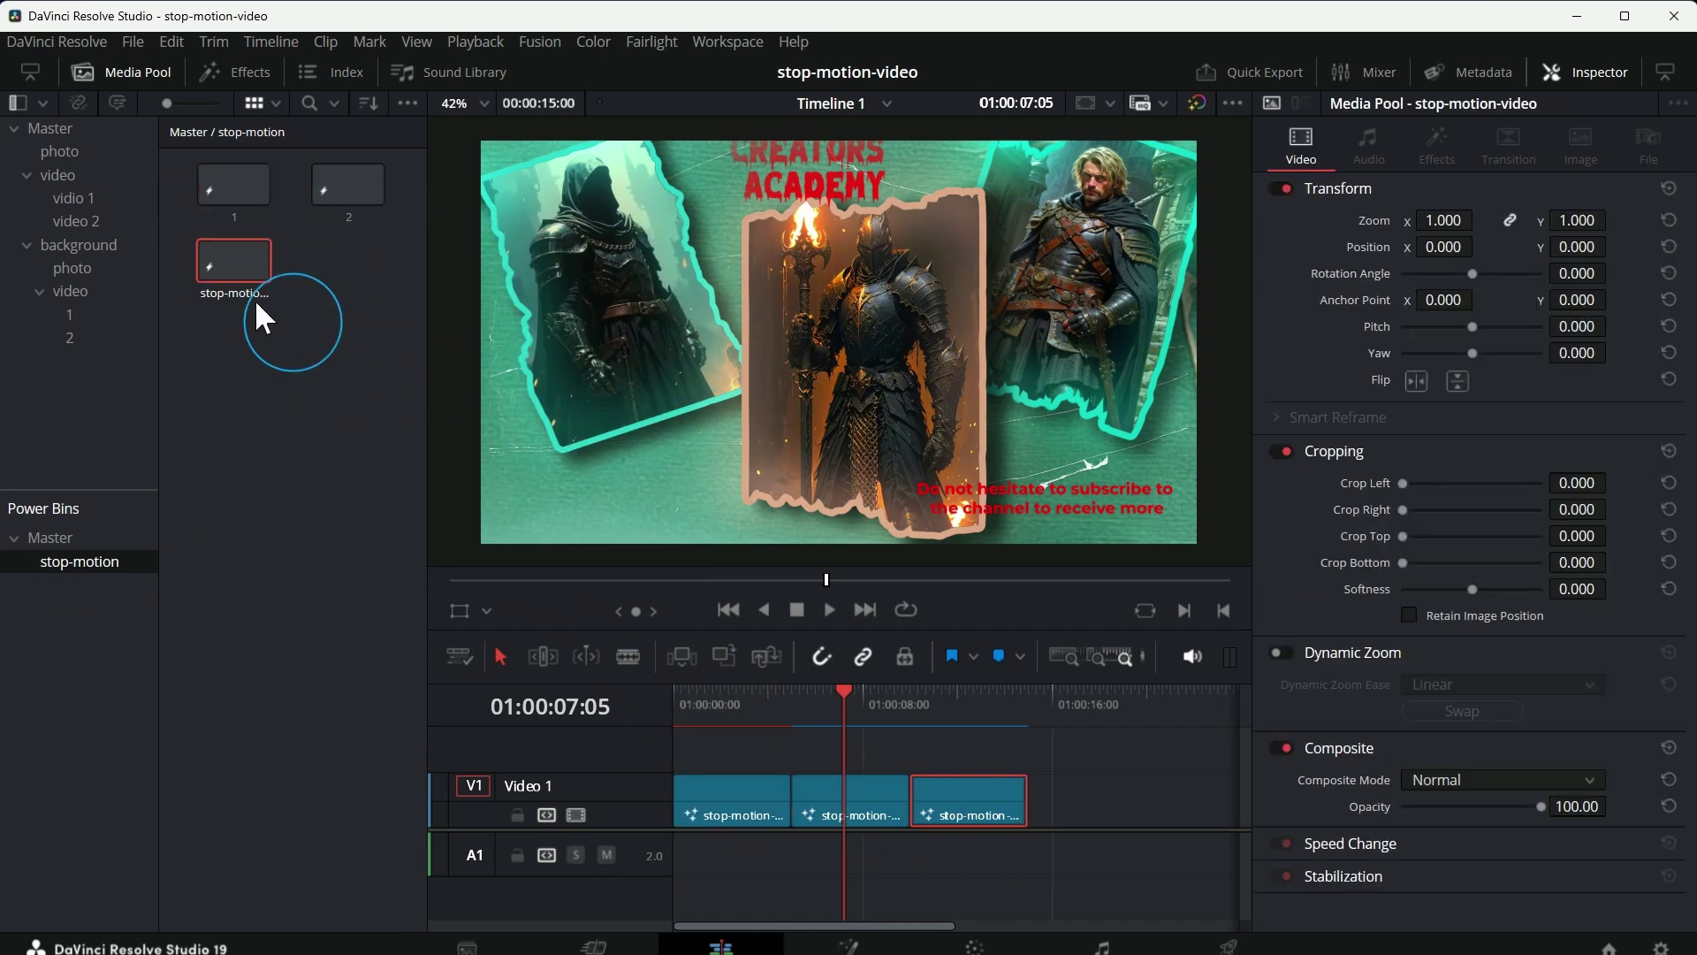
left_click(233, 293)
type("3")
Step: Delete all three clips from the timeline and place the stored clips 1, 2 and 3 end to end on Video 1
left_click_drag(1060, 747, 734, 819)
key("Delete")
left_click_drag(231, 197, 672, 802)
left_click_drag(324, 186, 798, 809)
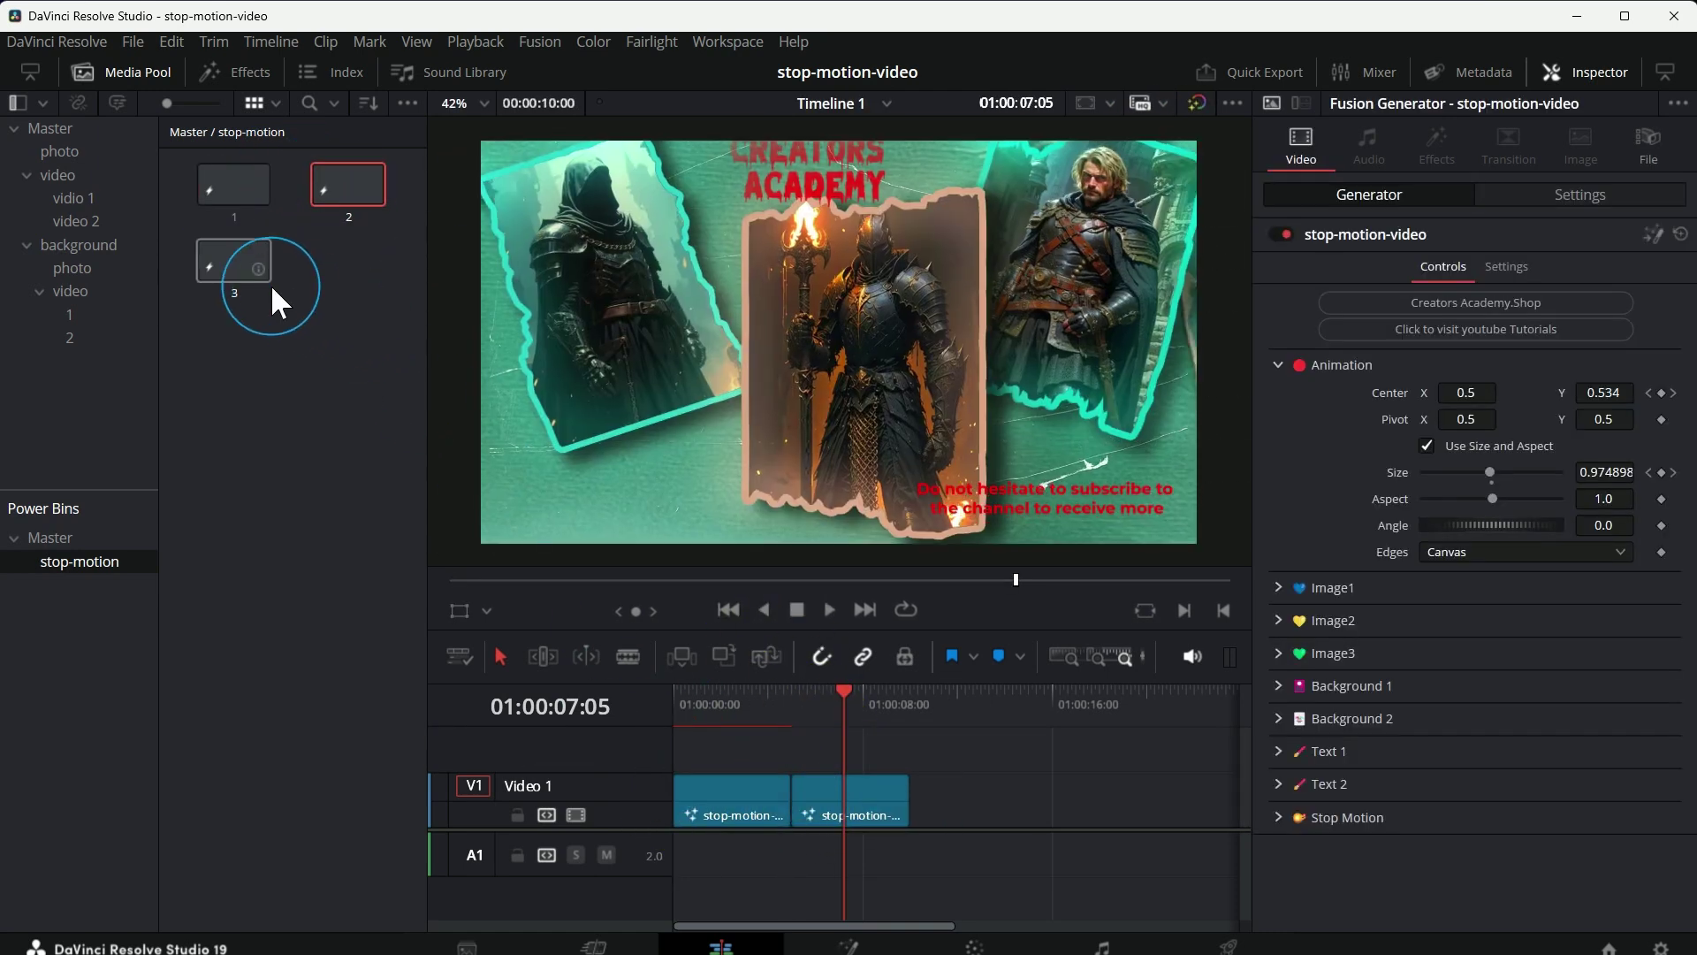
left_click_drag(239, 265, 910, 799)
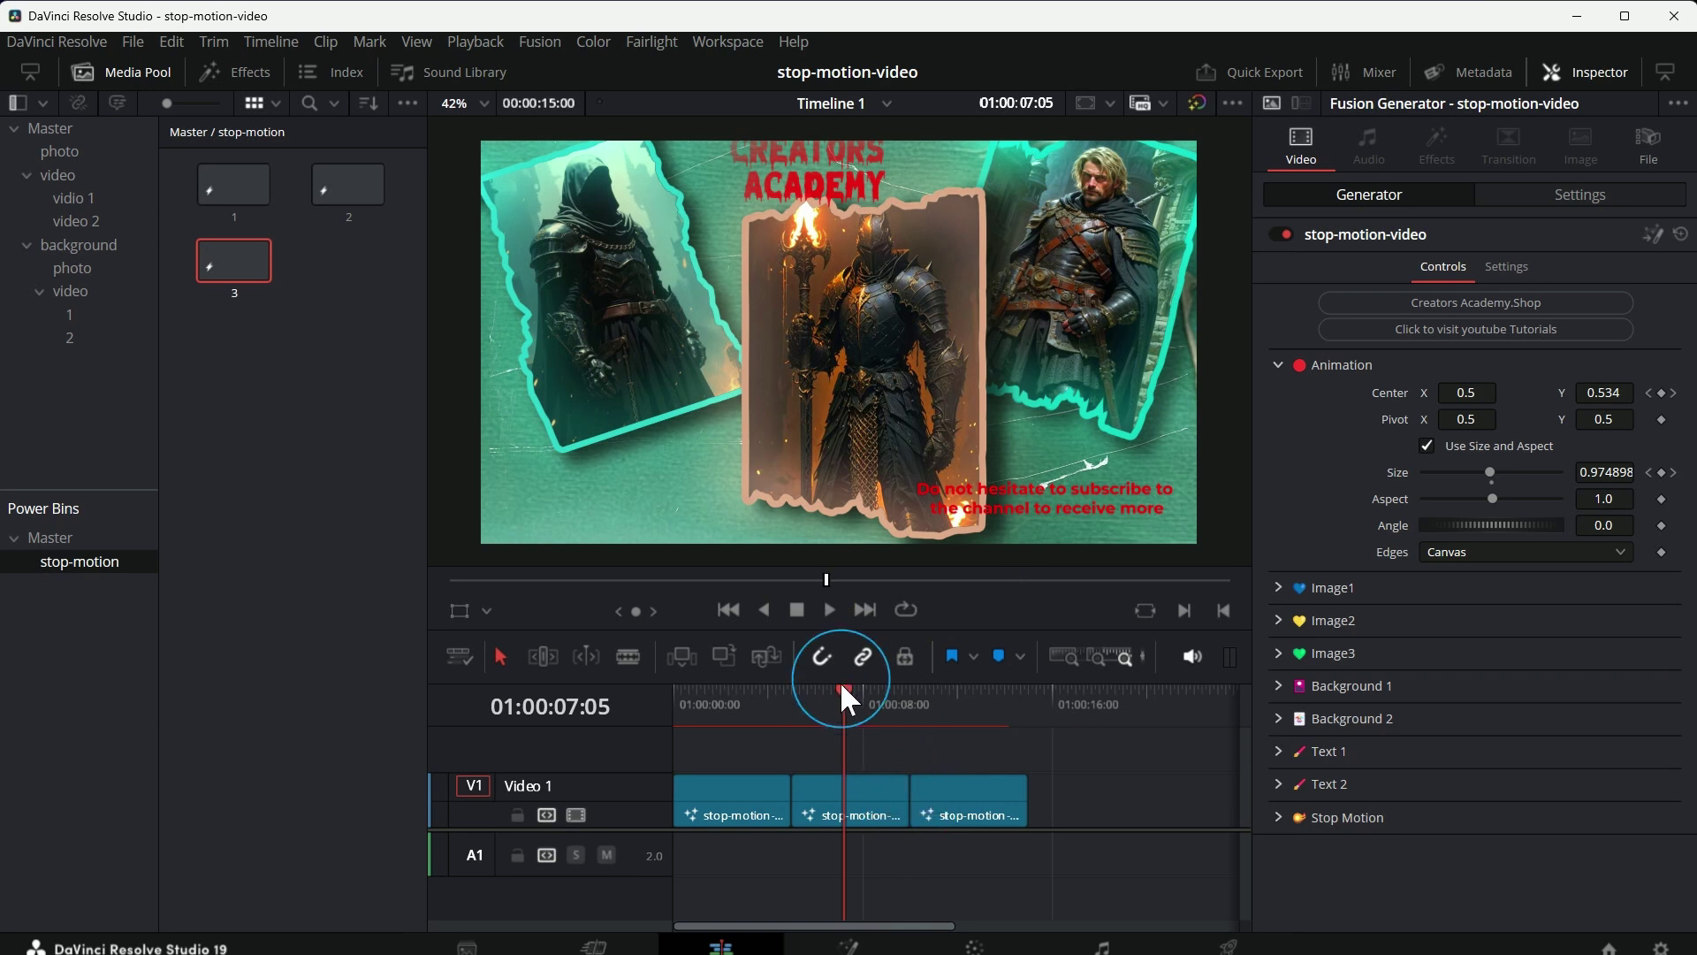
mouse_move(839, 693)
left_mouse_down()
mouse_move(707, 694)
mouse_move(834, 708)
left_mouse_up()
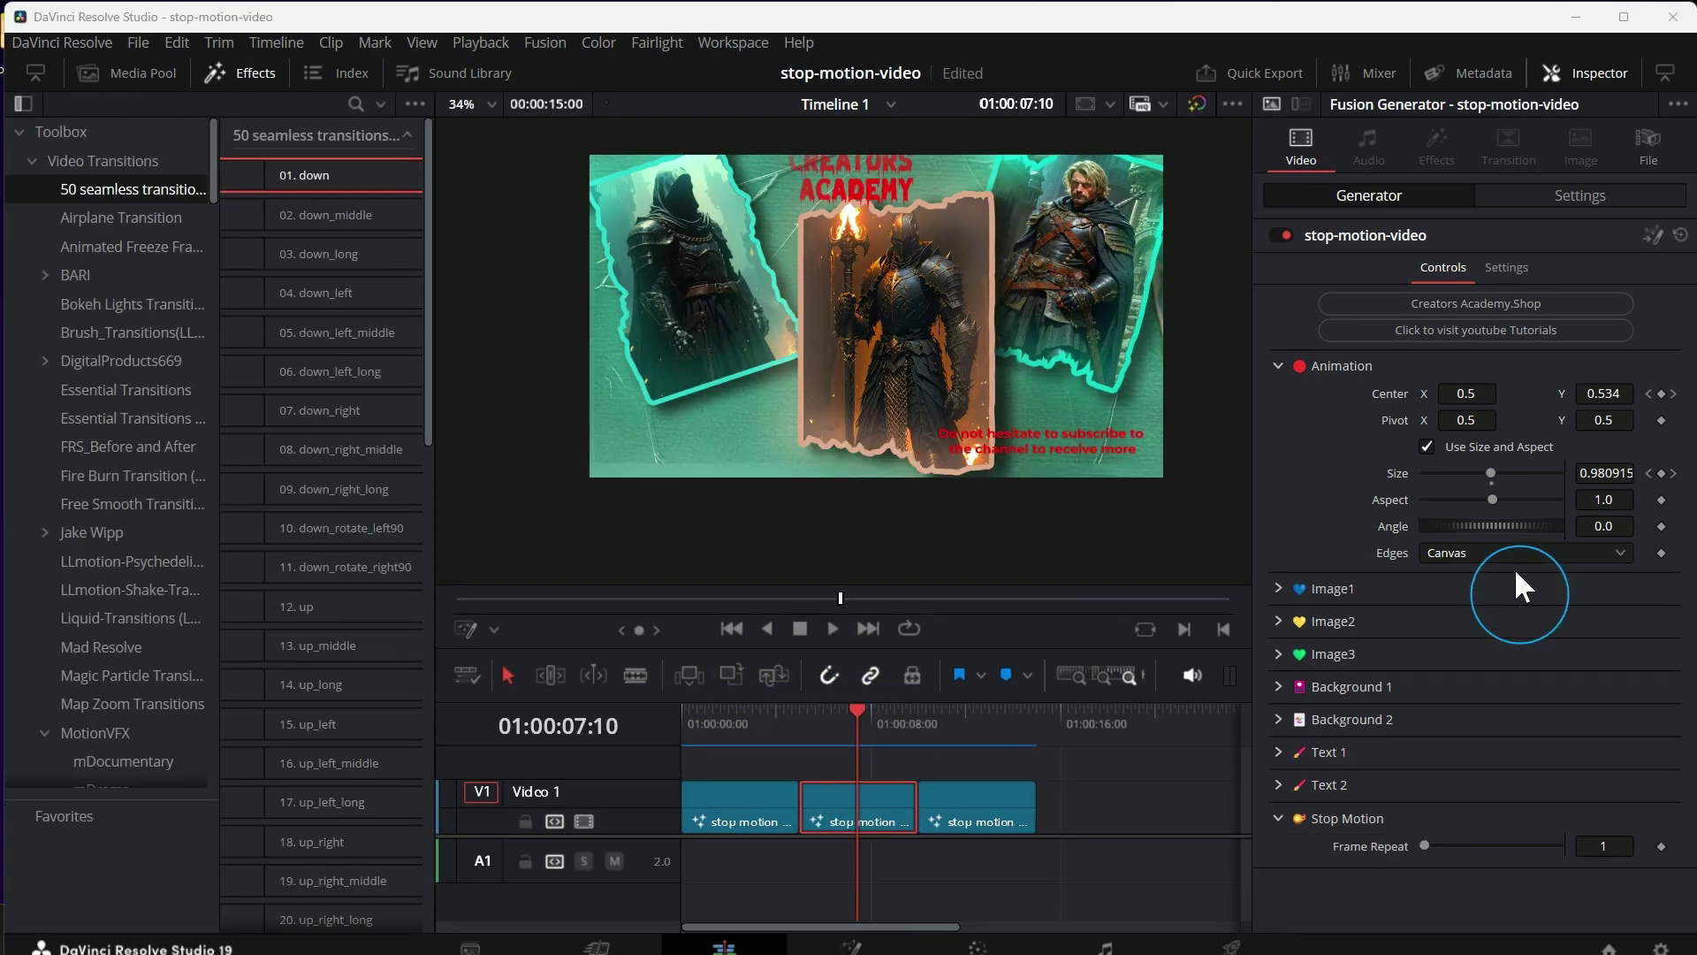
Step: Remove the picture from Image1 of the second clip by clearing its filename
left_click(1278, 588)
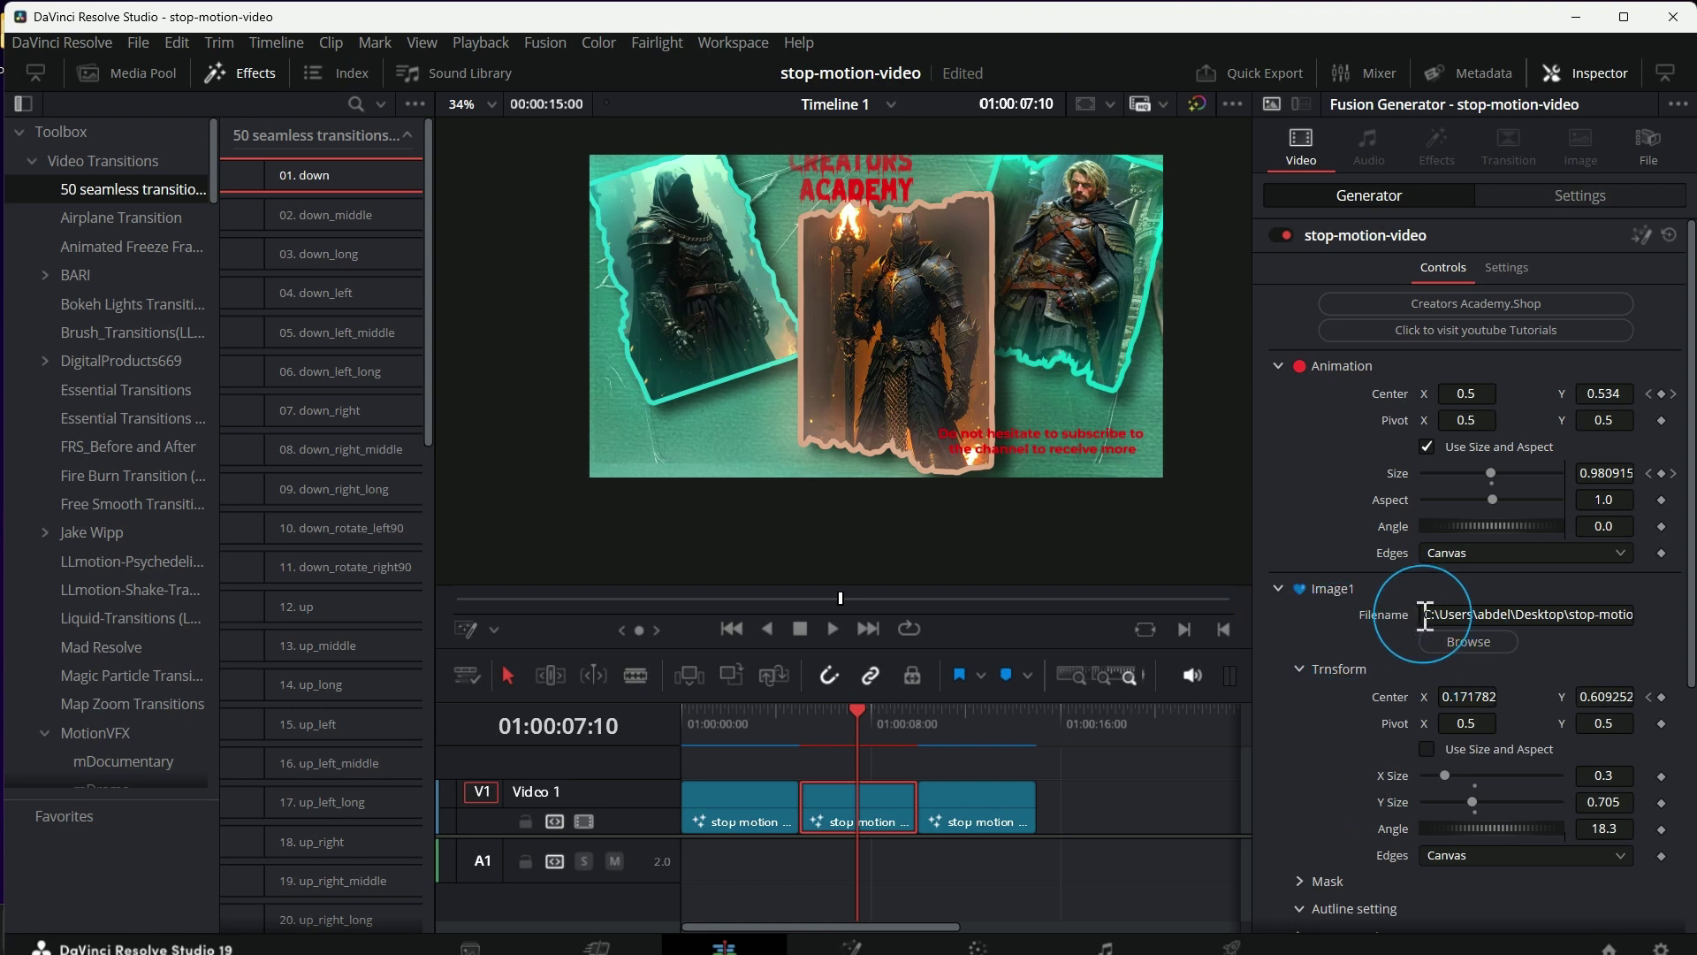
left_click(1563, 614)
left_click_drag(1564, 613, 1638, 613)
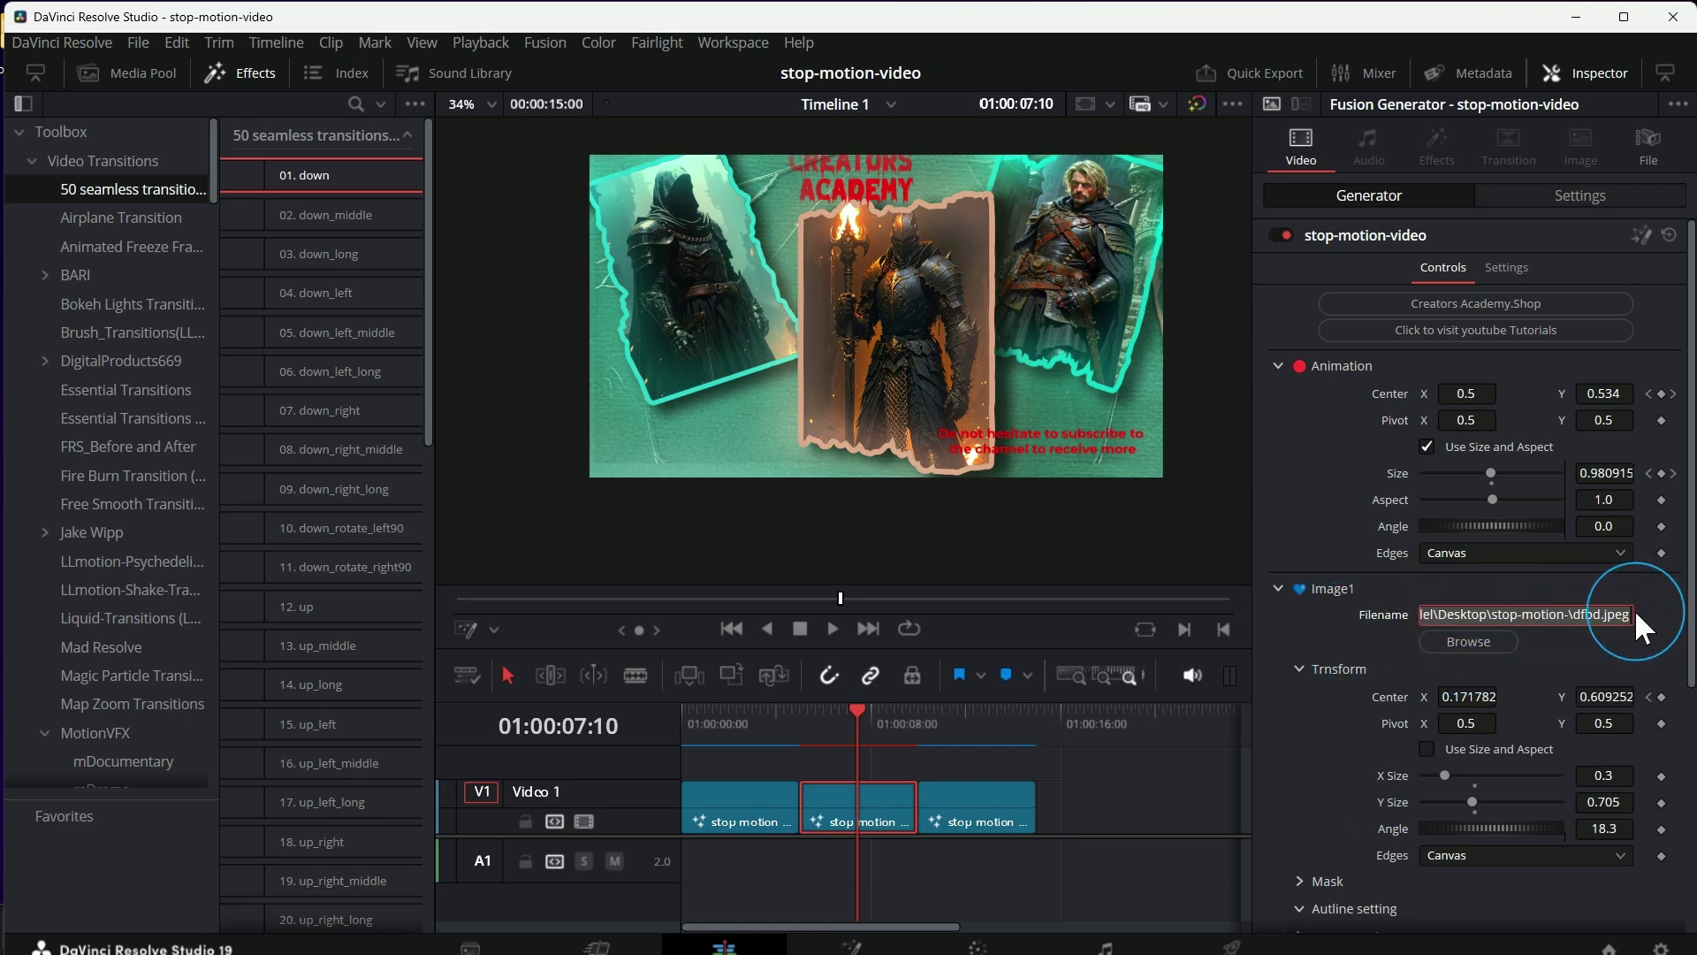
key("BackSpace")
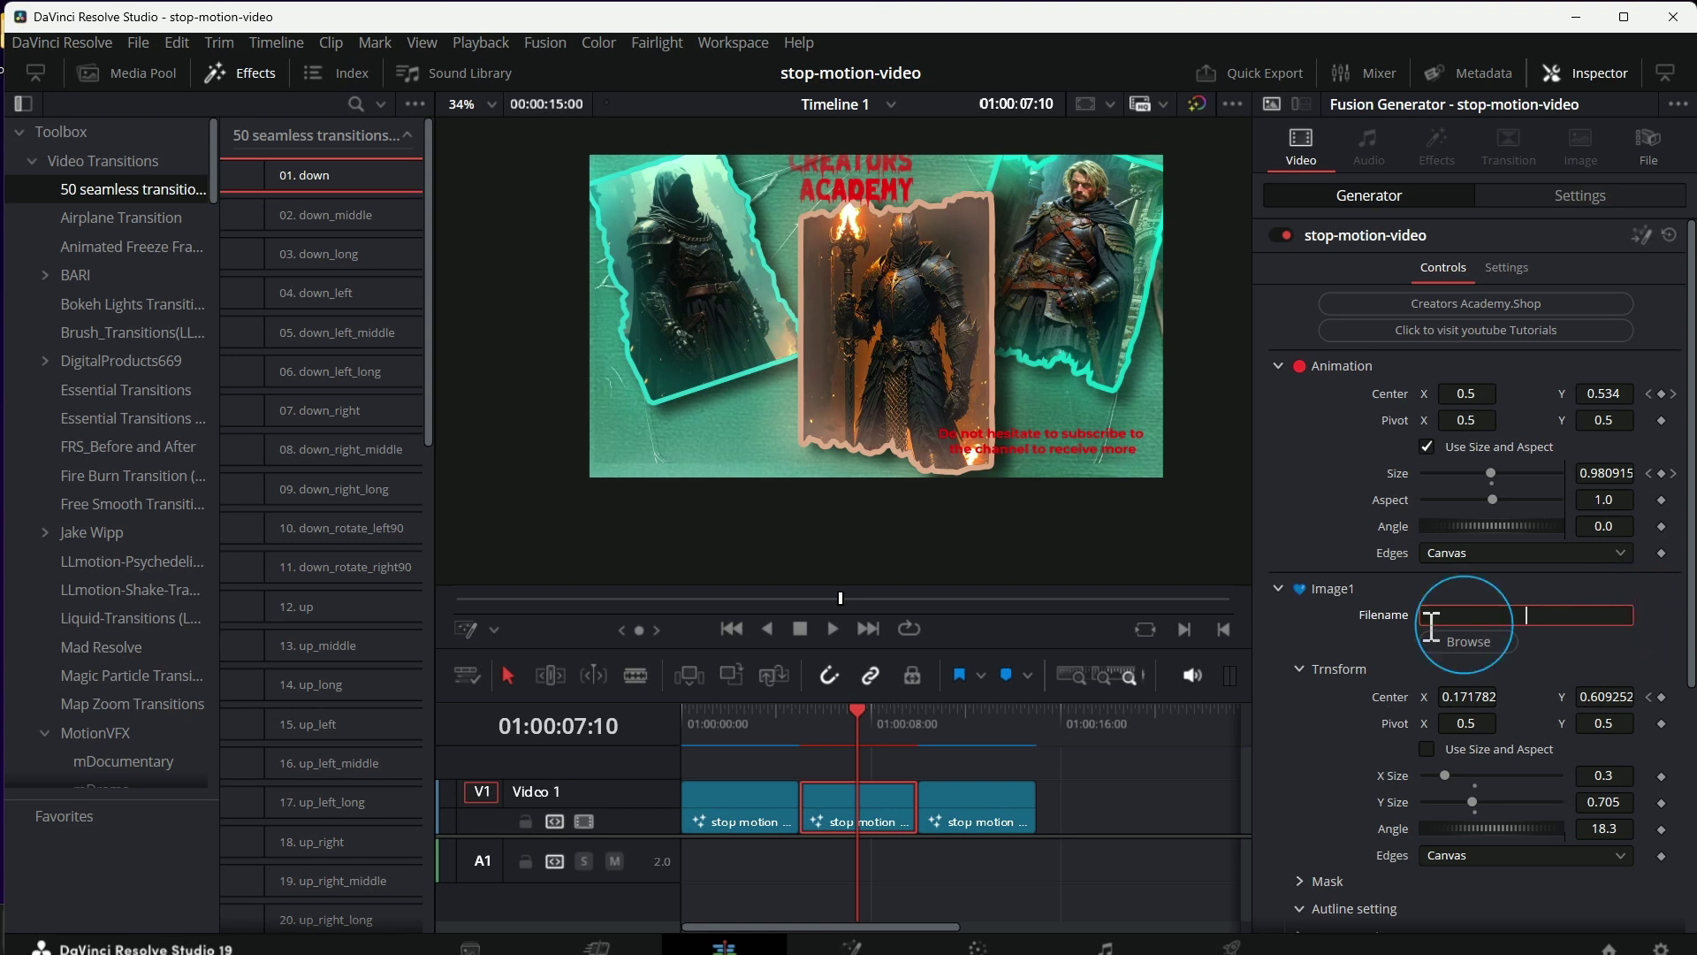
left_click(1344, 628)
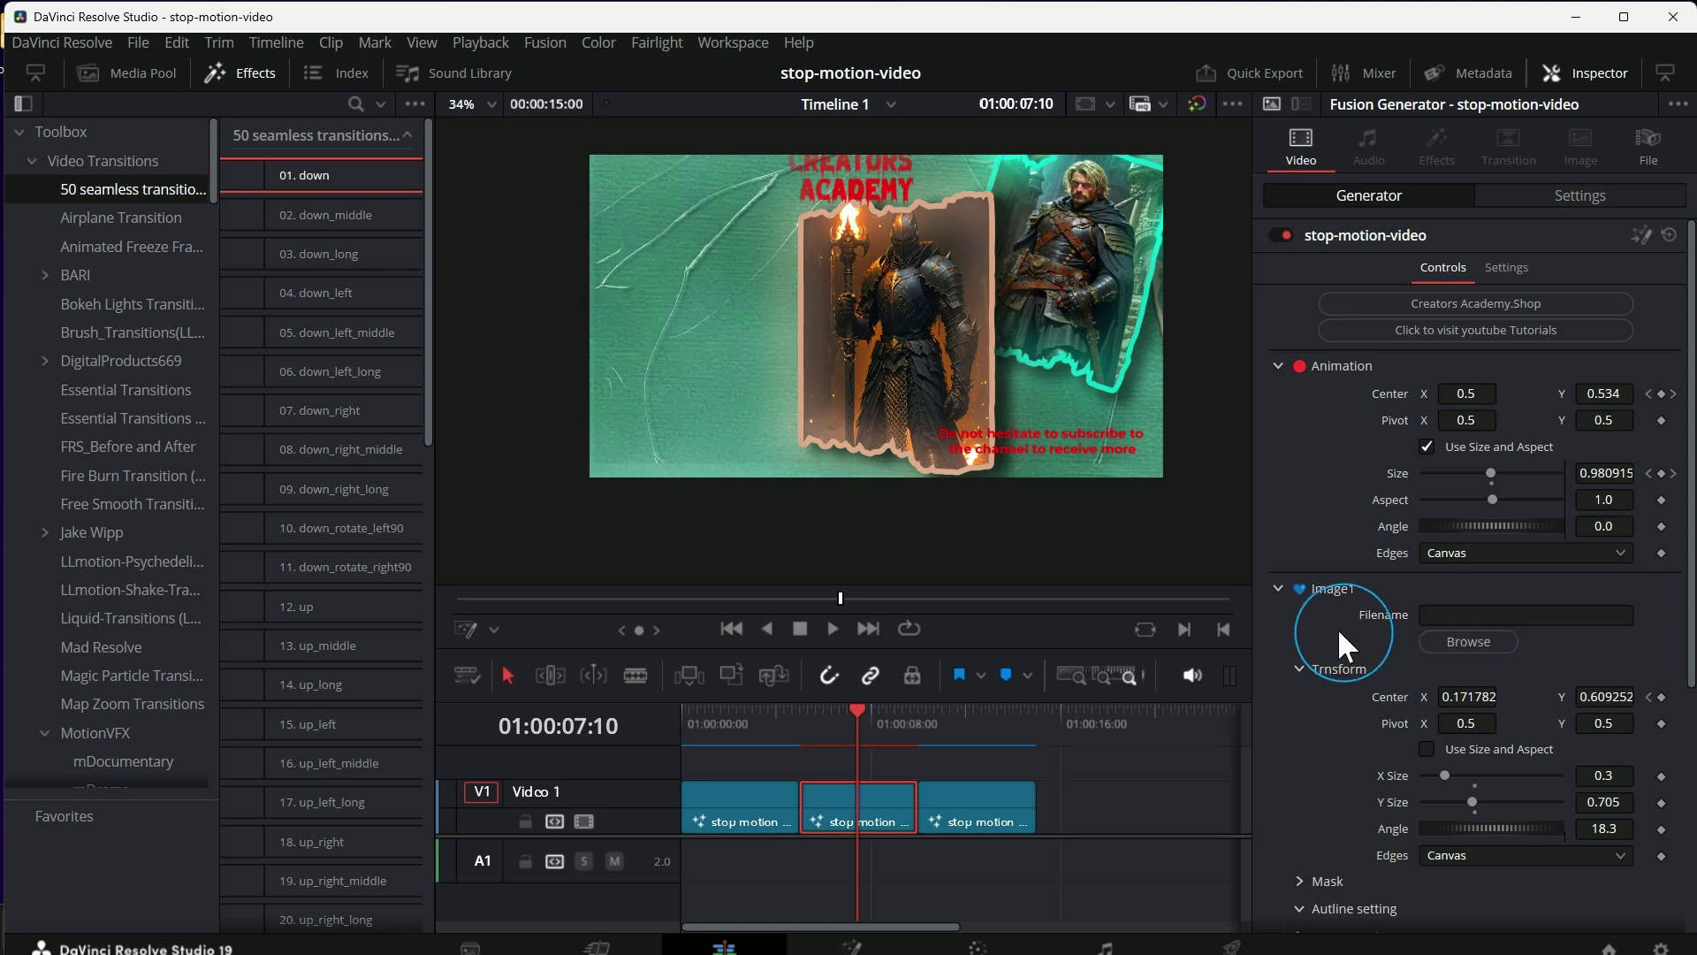
left_click(1279, 587)
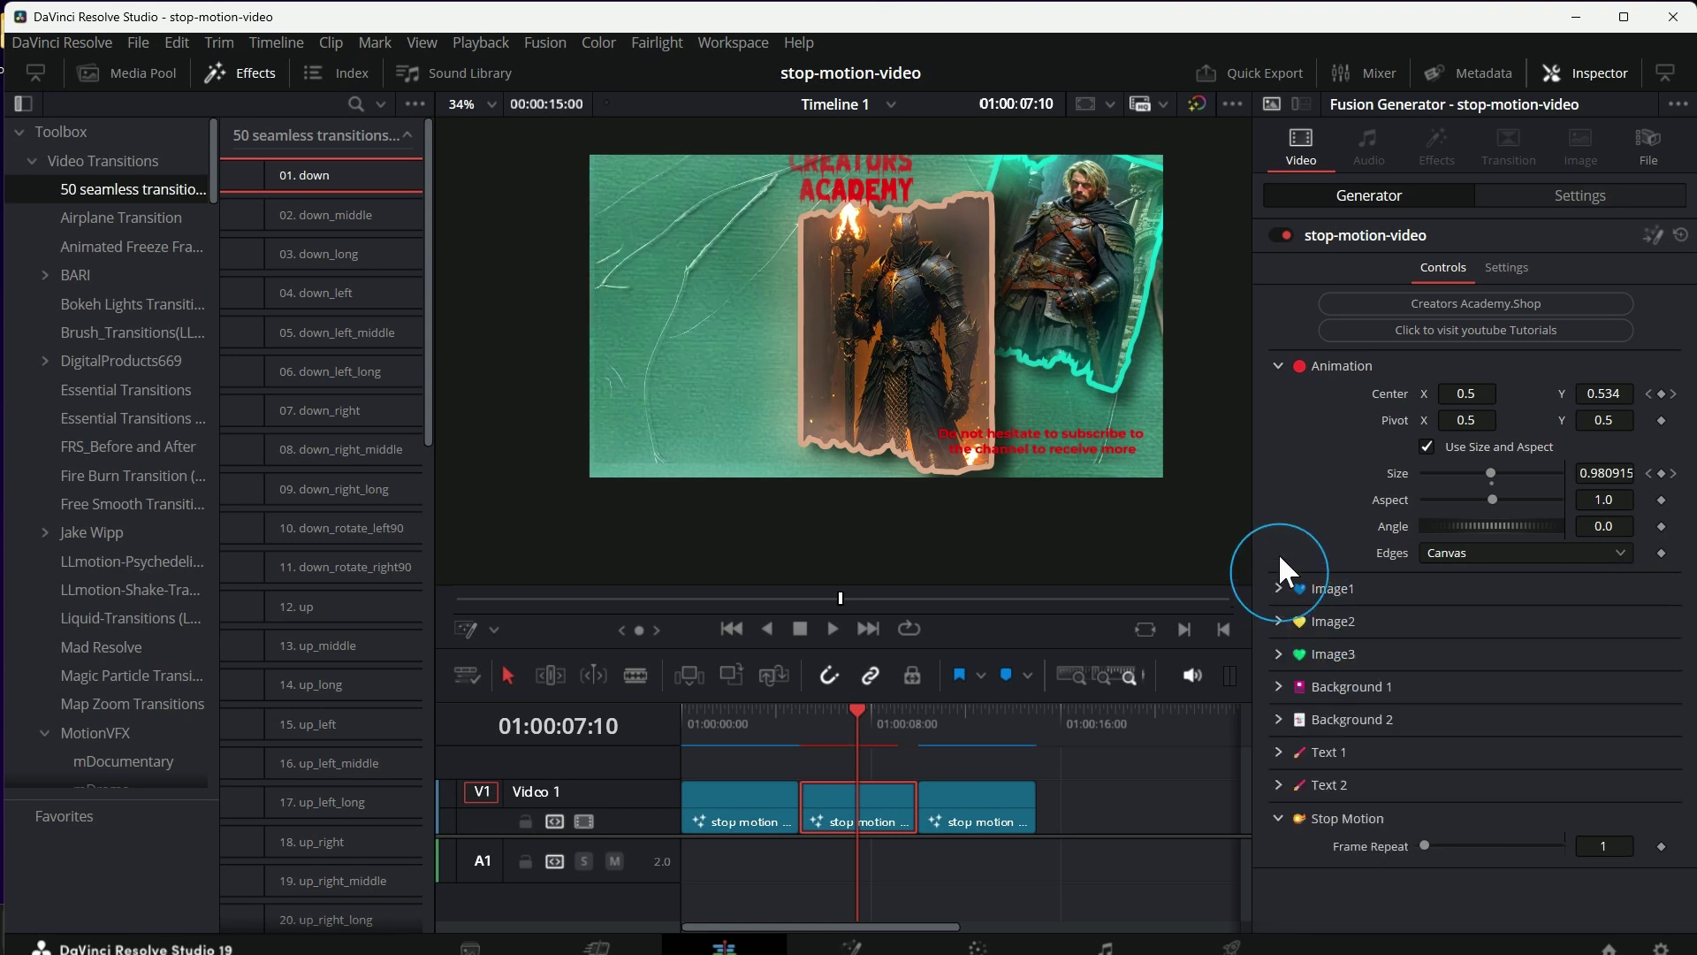
Step: Clear the filename of Image2 in the second clip
left_click(1279, 622)
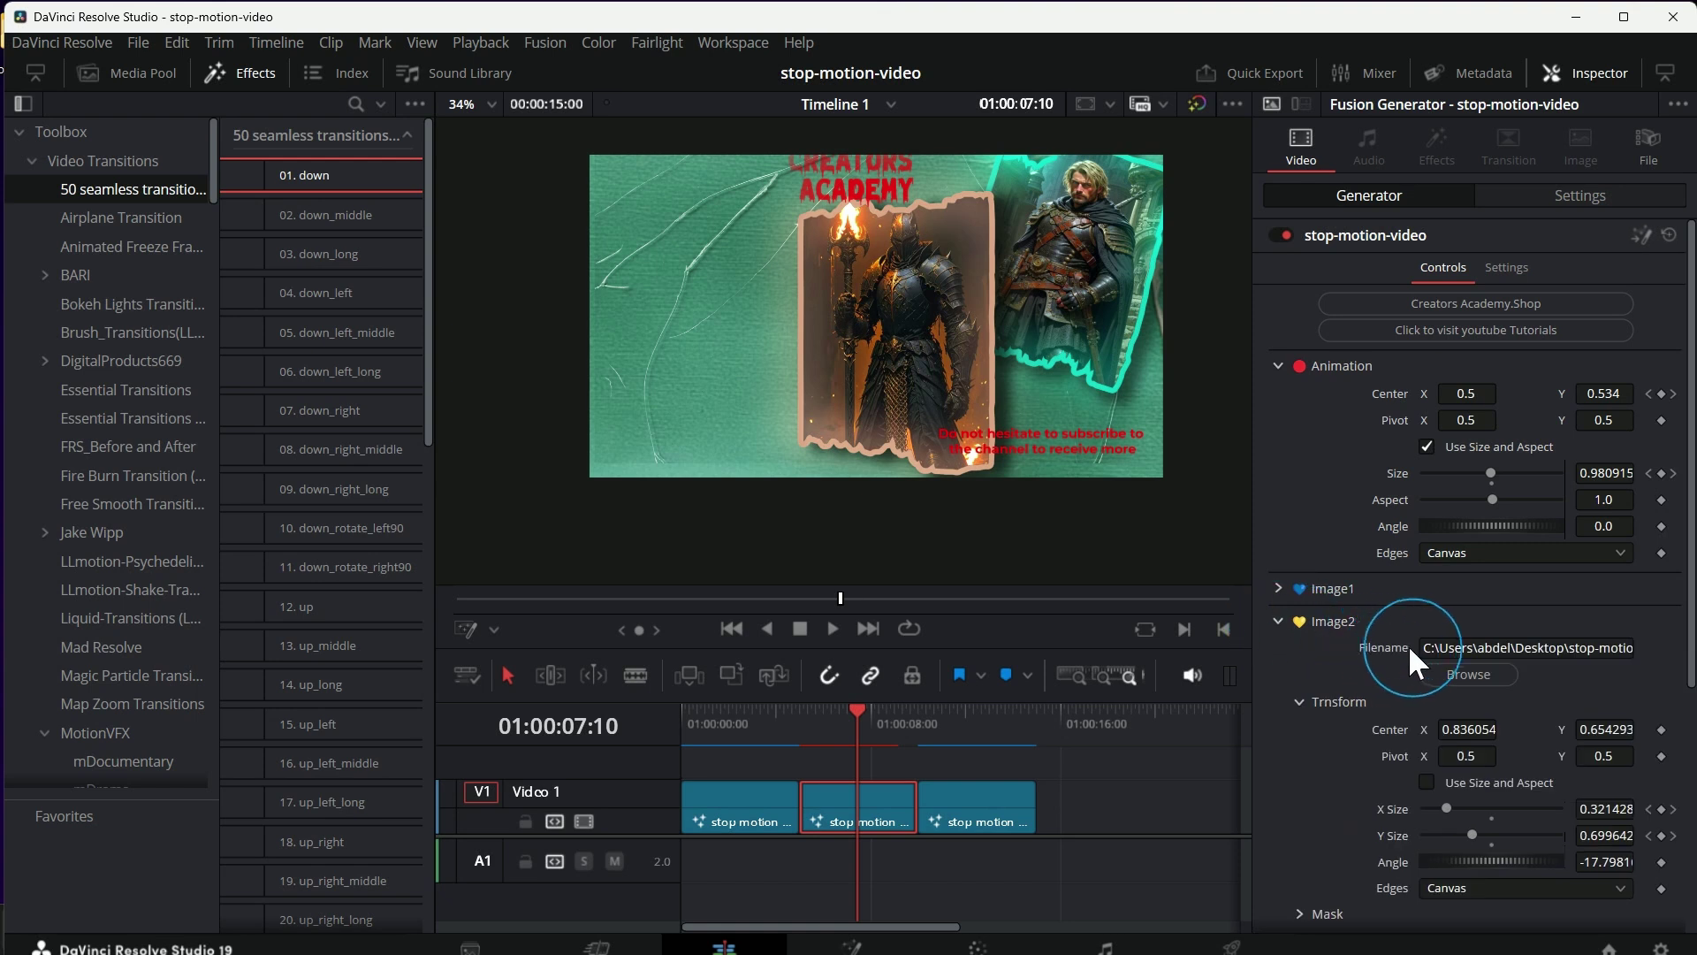
left_click_drag(1424, 648, 1659, 652)
key("BackSpace")
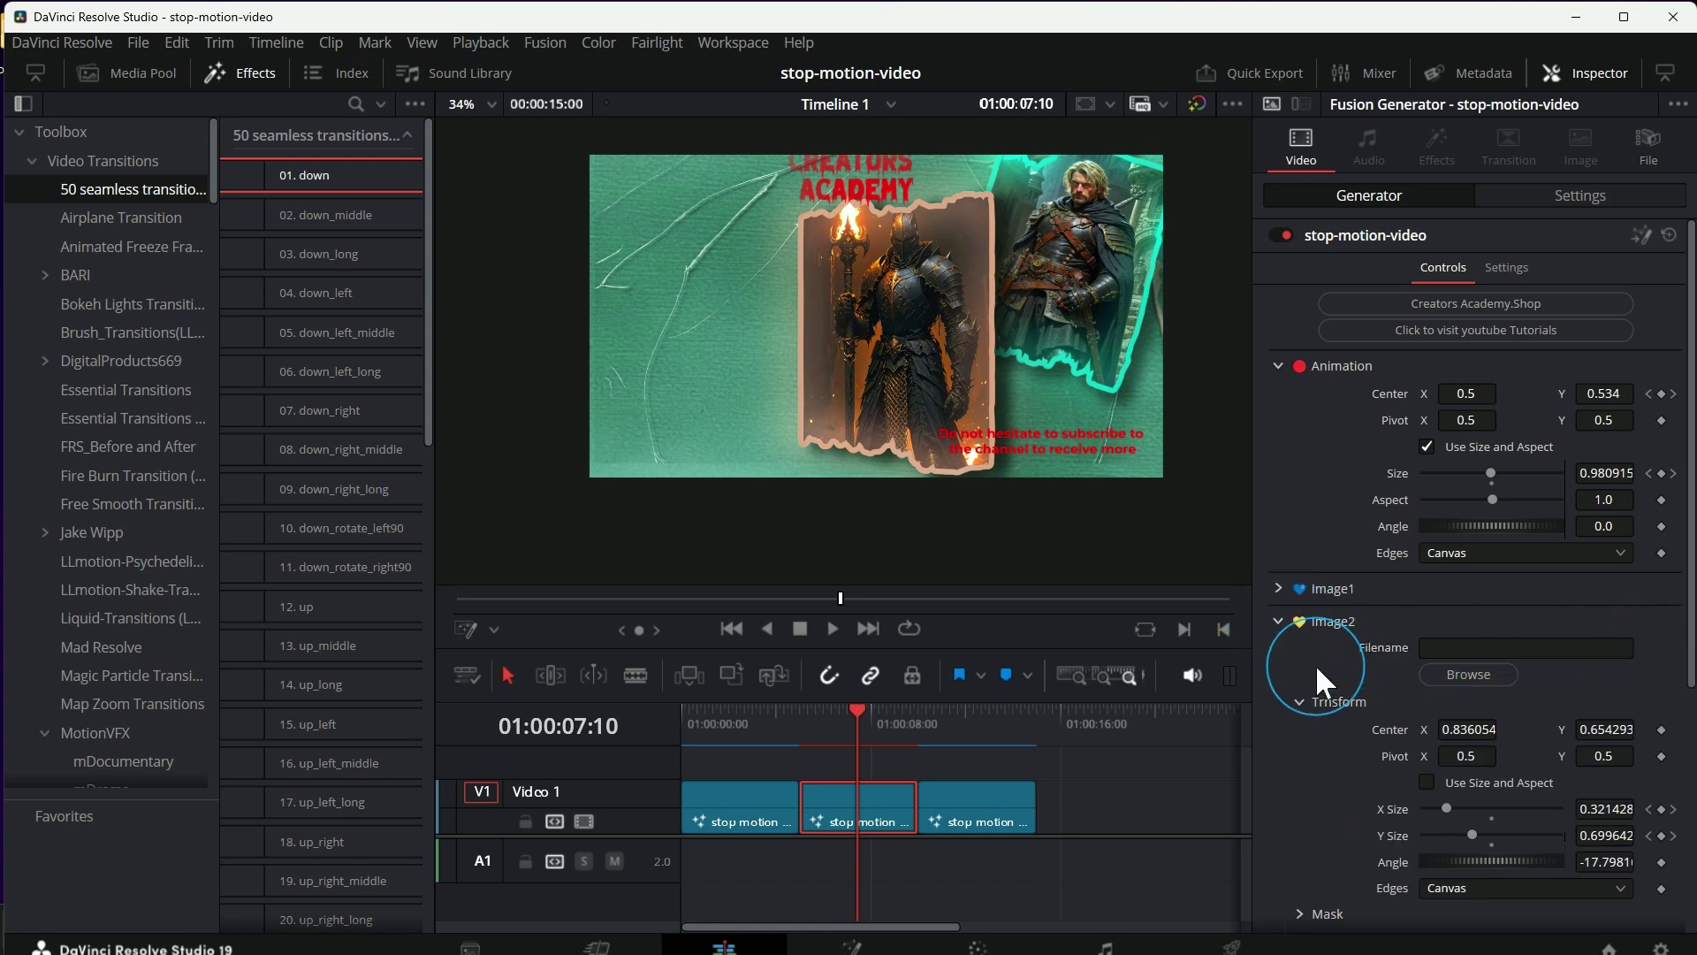